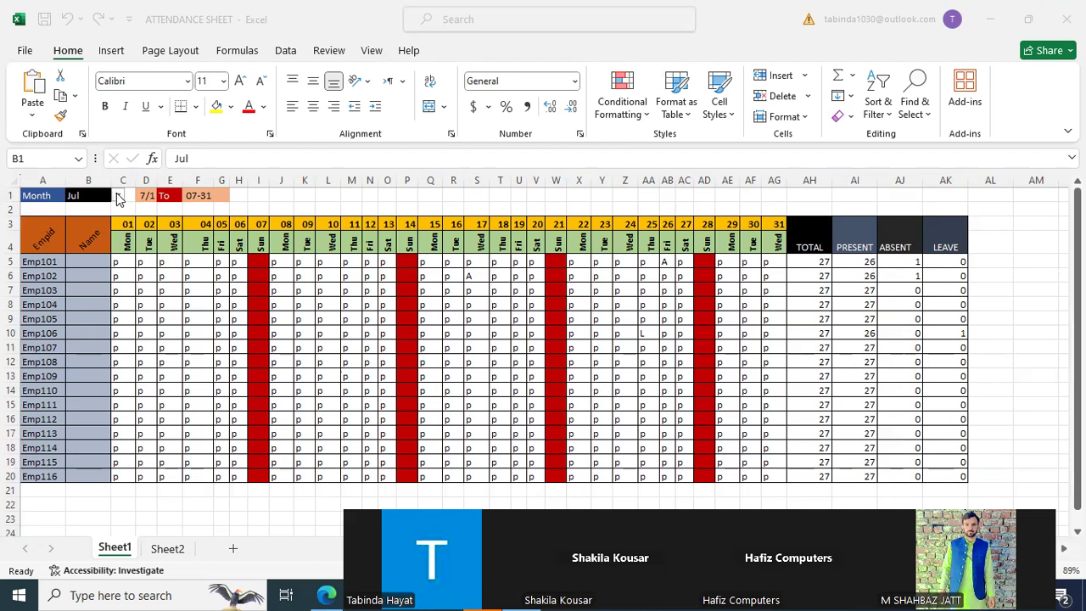
Browse B1's month list and close it without changing the month
click(119, 197)
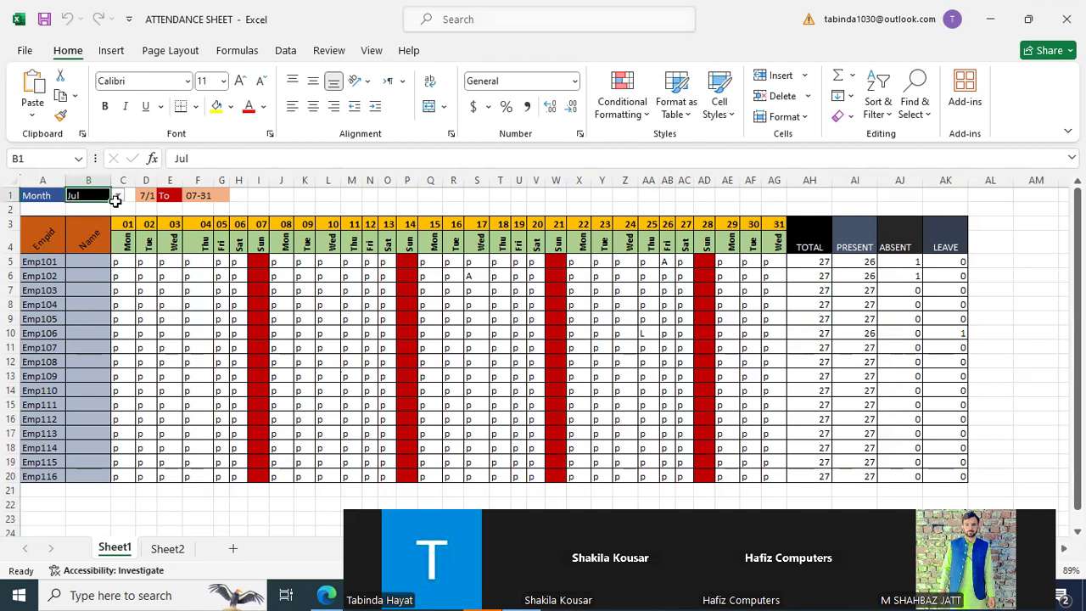
click(116, 197)
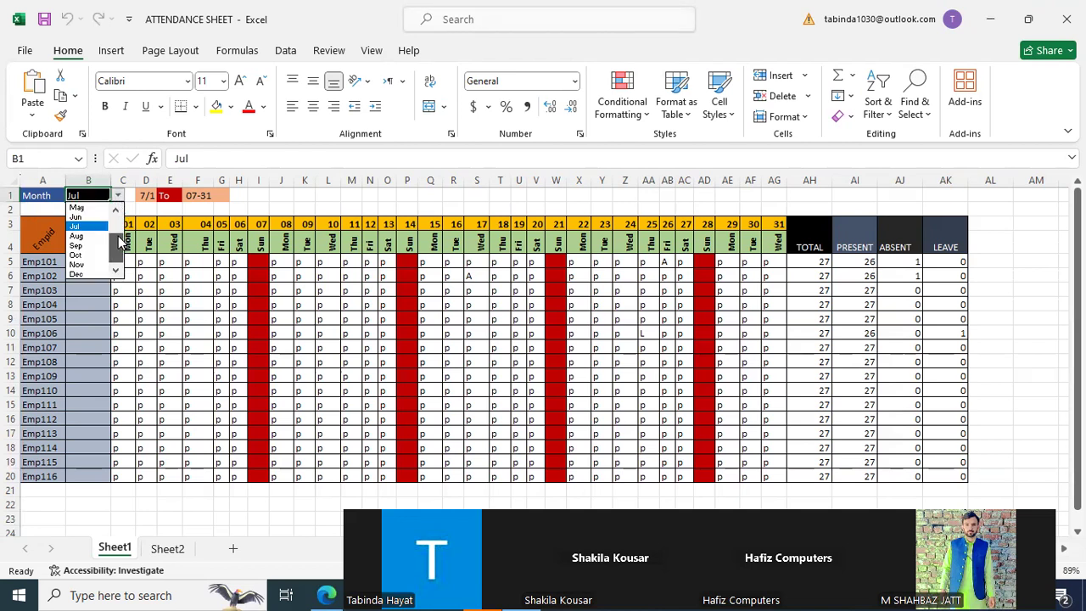
drag(120, 242, 119, 213)
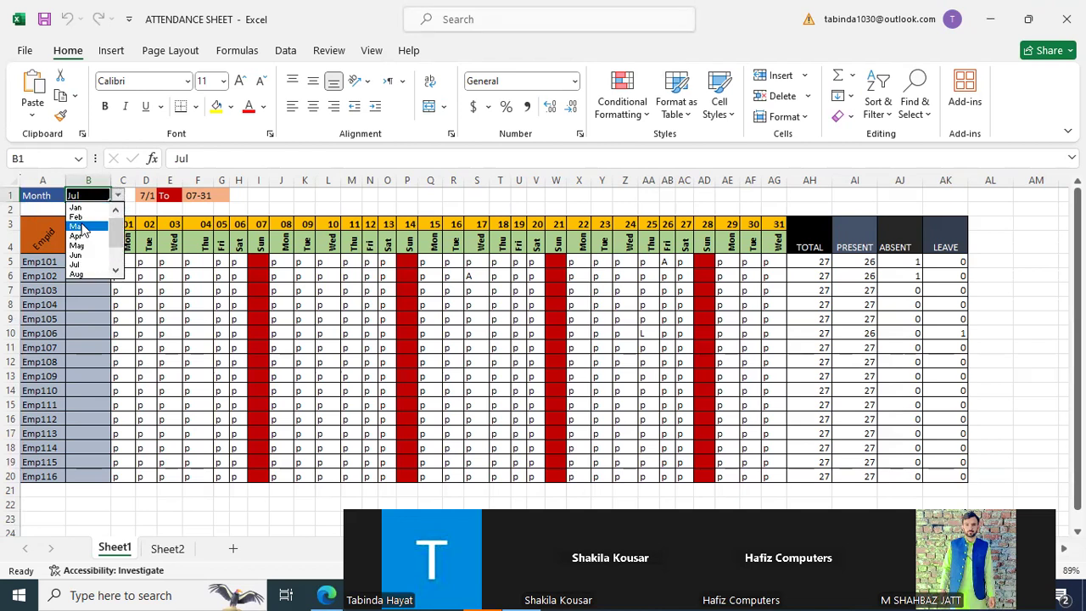
drag(116, 229, 119, 259)
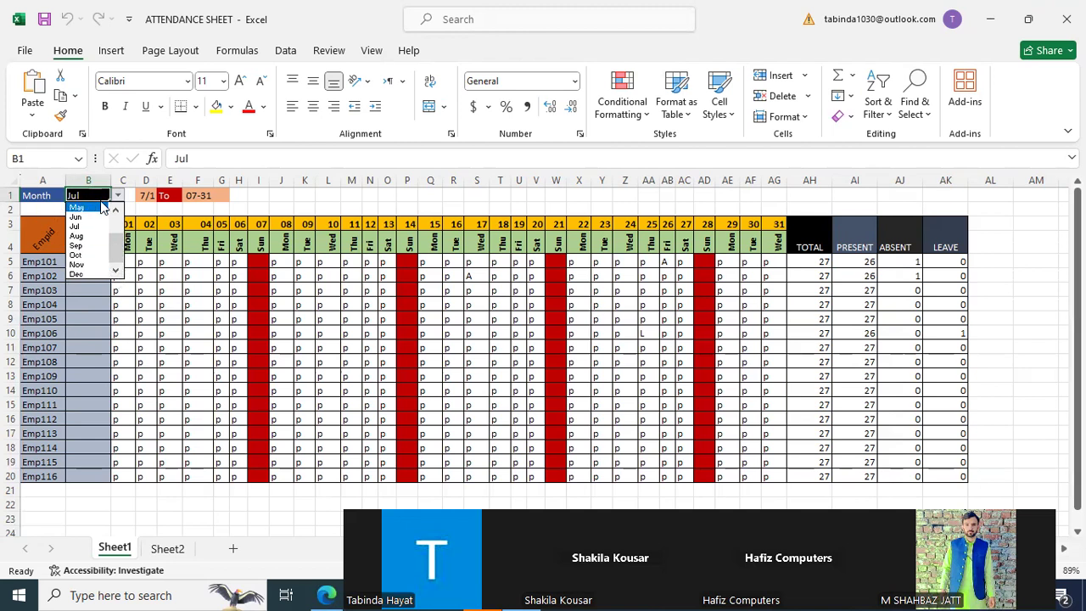
key(Escape)
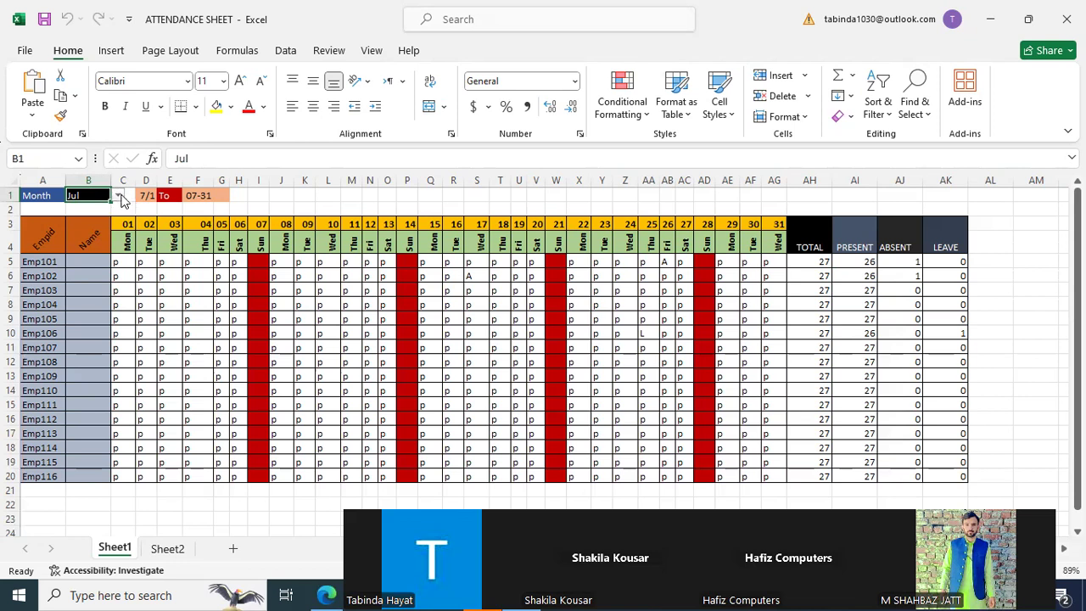
Set the month in B1 to Jan from its dropdown
click(118, 195)
click(113, 212)
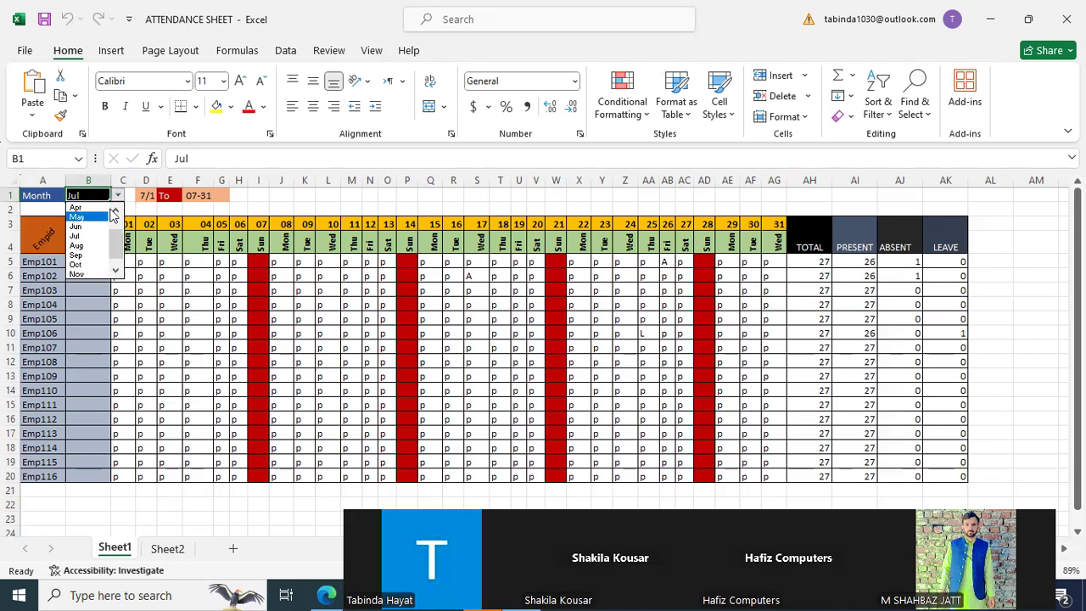
click(114, 212)
click(114, 212)
click(114, 212)
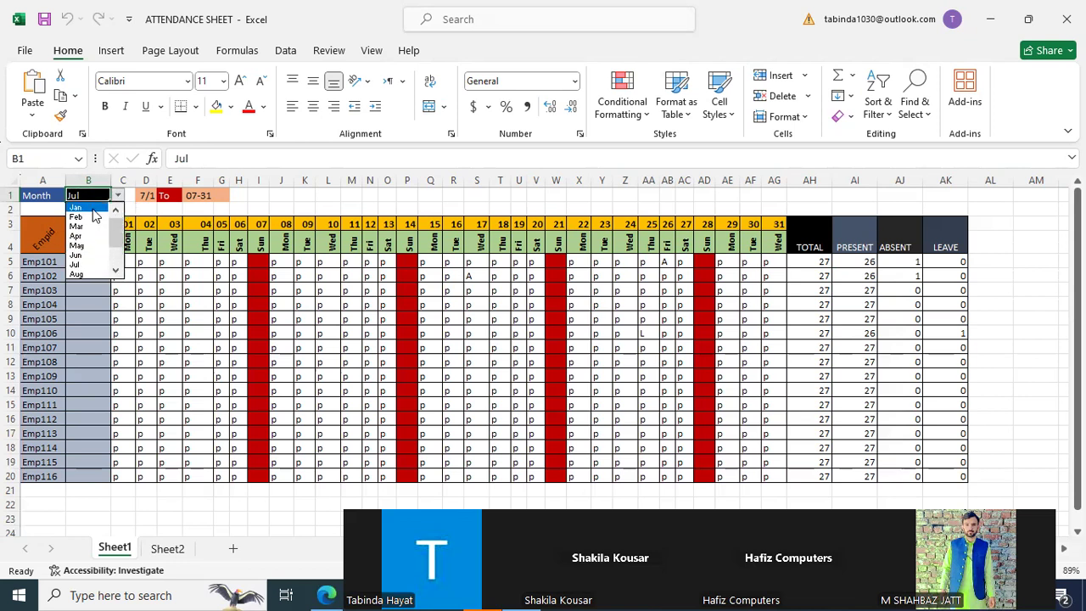
click(90, 208)
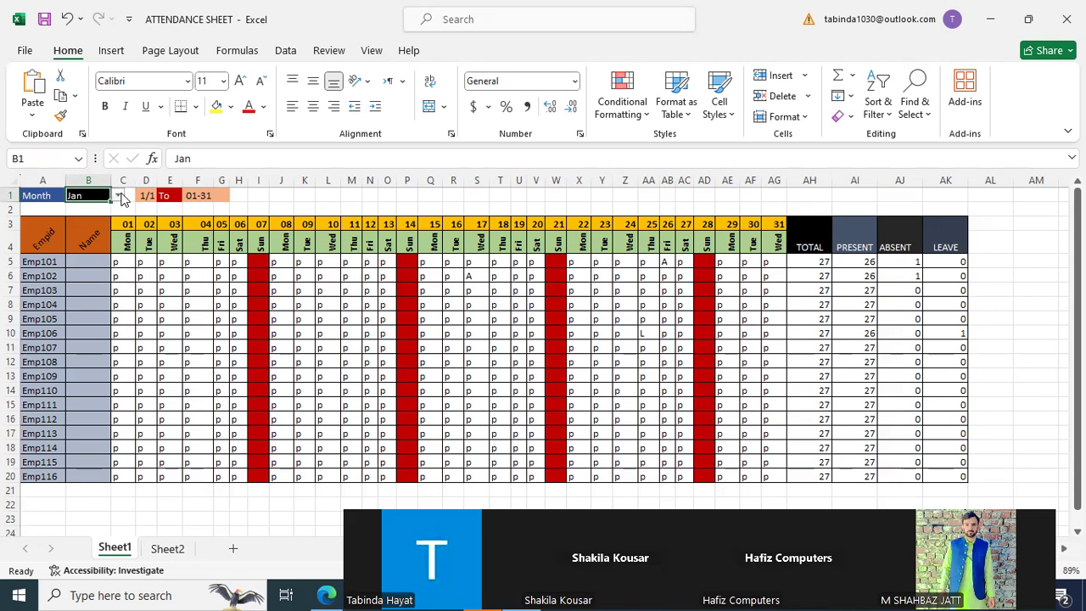
Cycle the month through Feb and May, finally choosing Dec
click(118, 195)
click(84, 219)
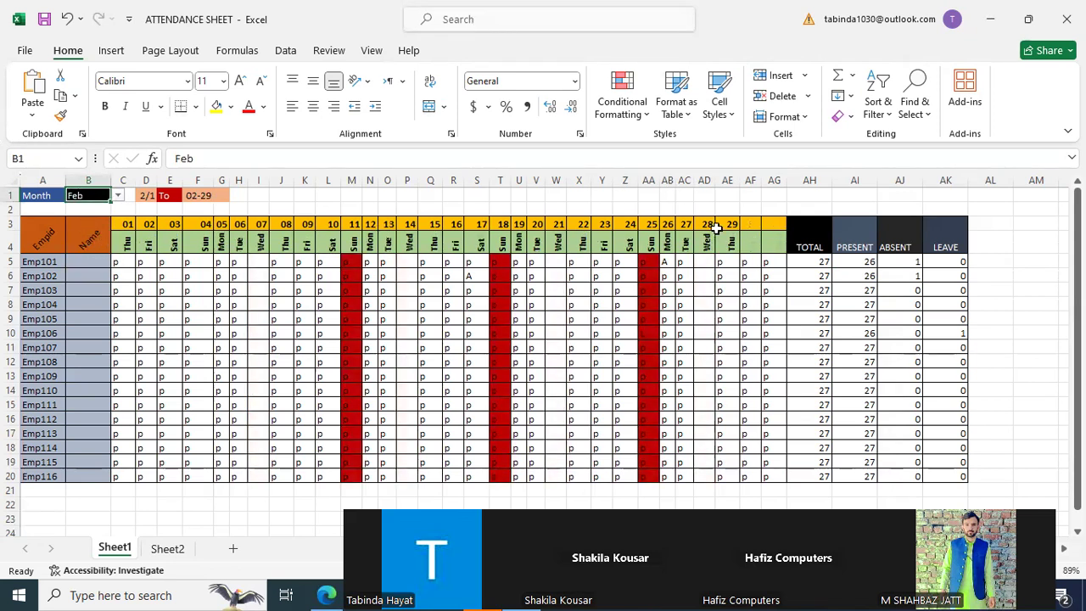
click(119, 196)
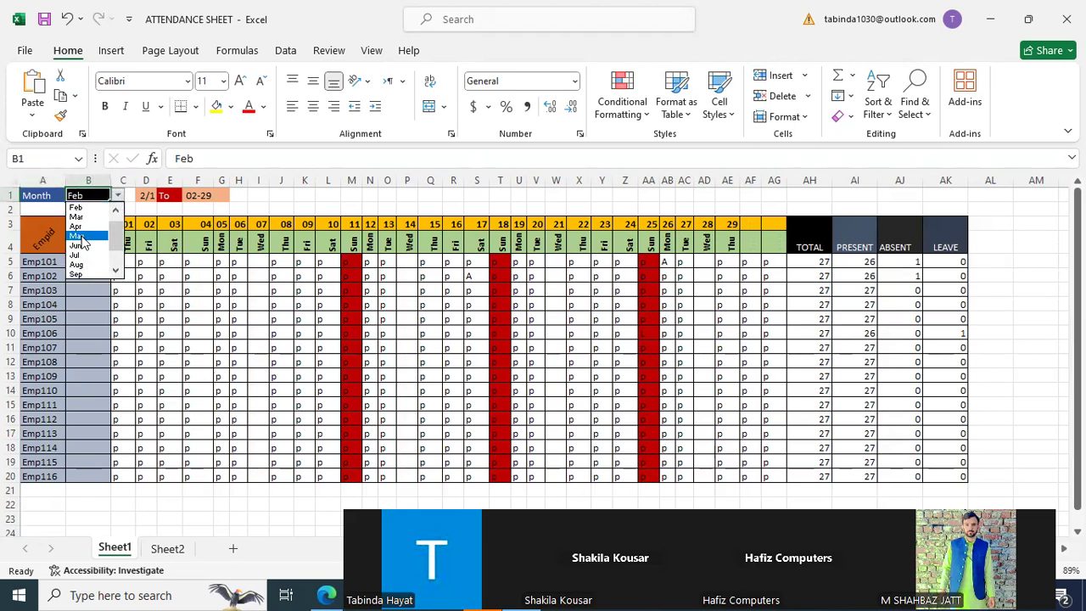
click(78, 236)
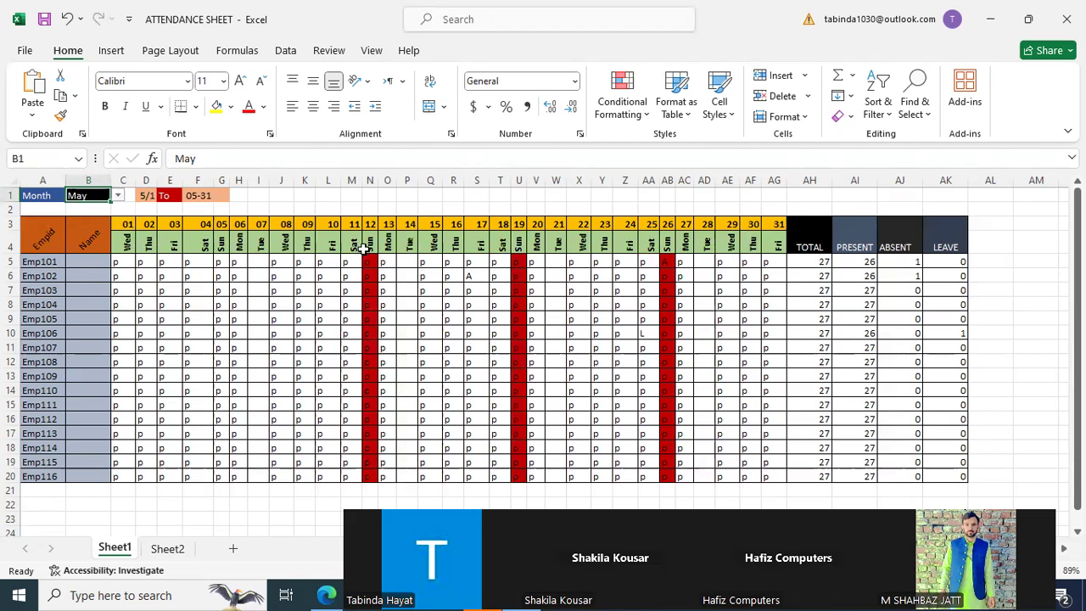
click(116, 198)
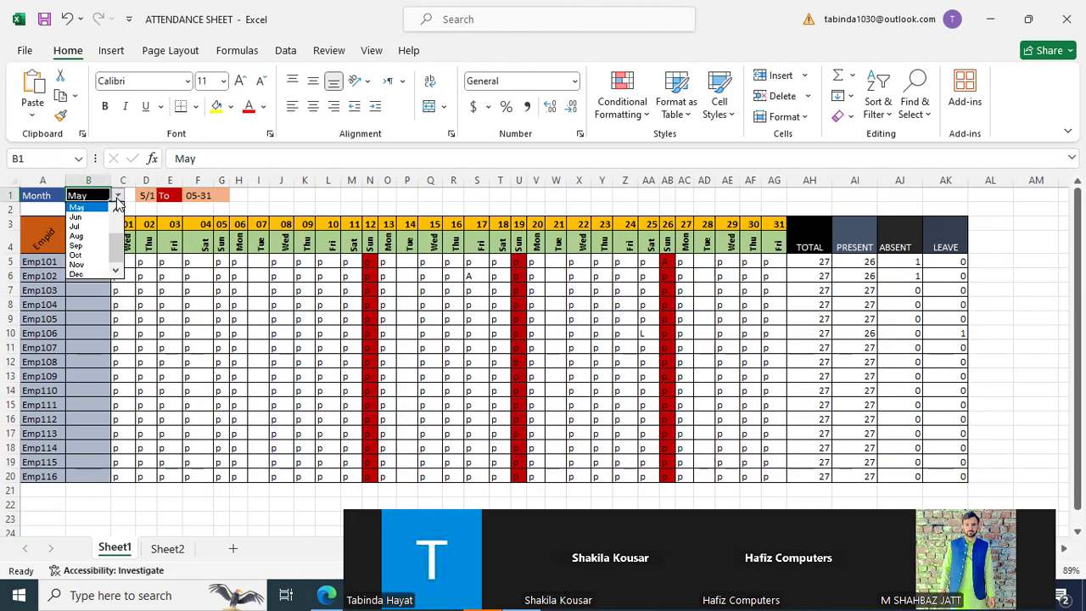
click(86, 275)
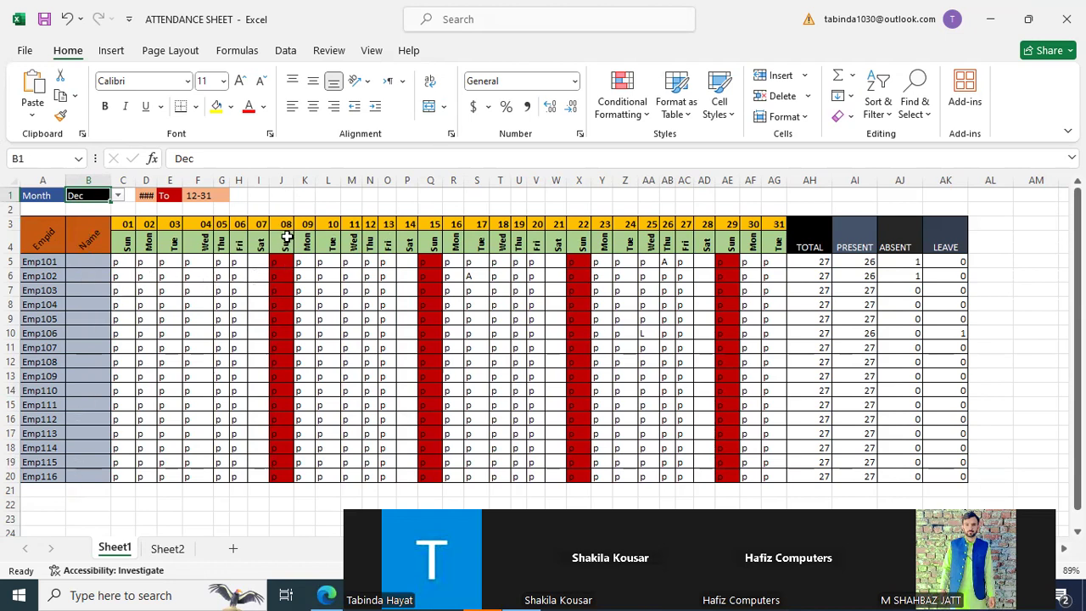
Scroll to the top of B1's month list and pick Jan
click(118, 196)
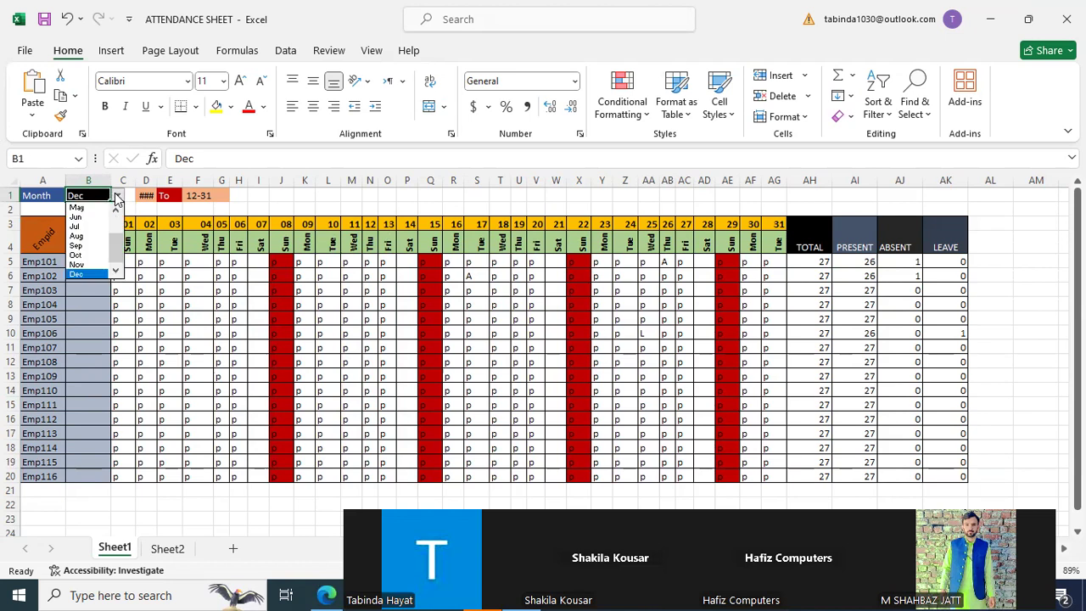
scroll(123, 254, up, 2)
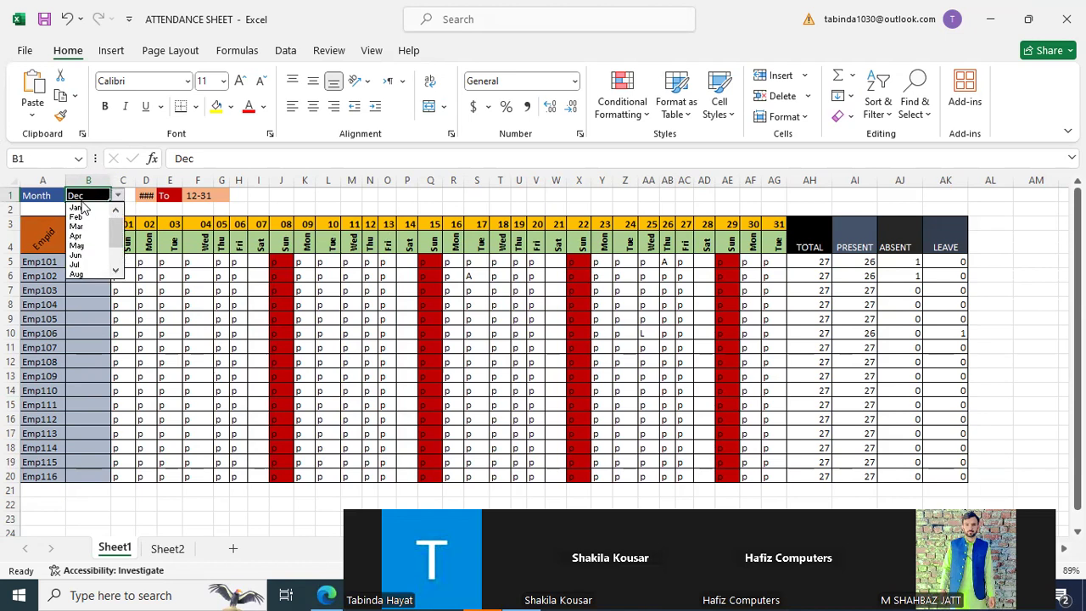
click(76, 207)
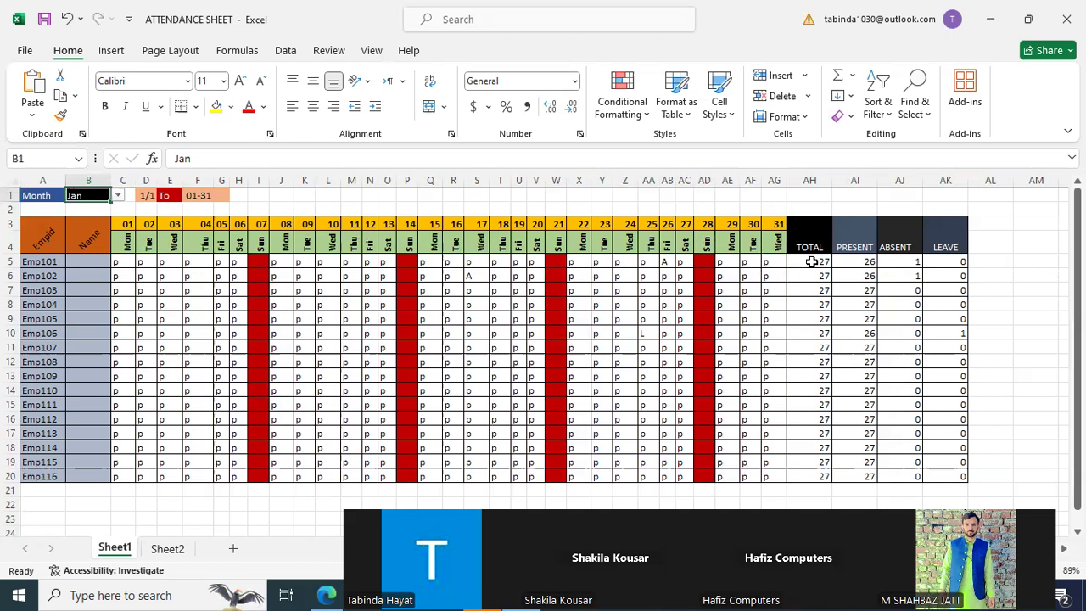
click(812, 262)
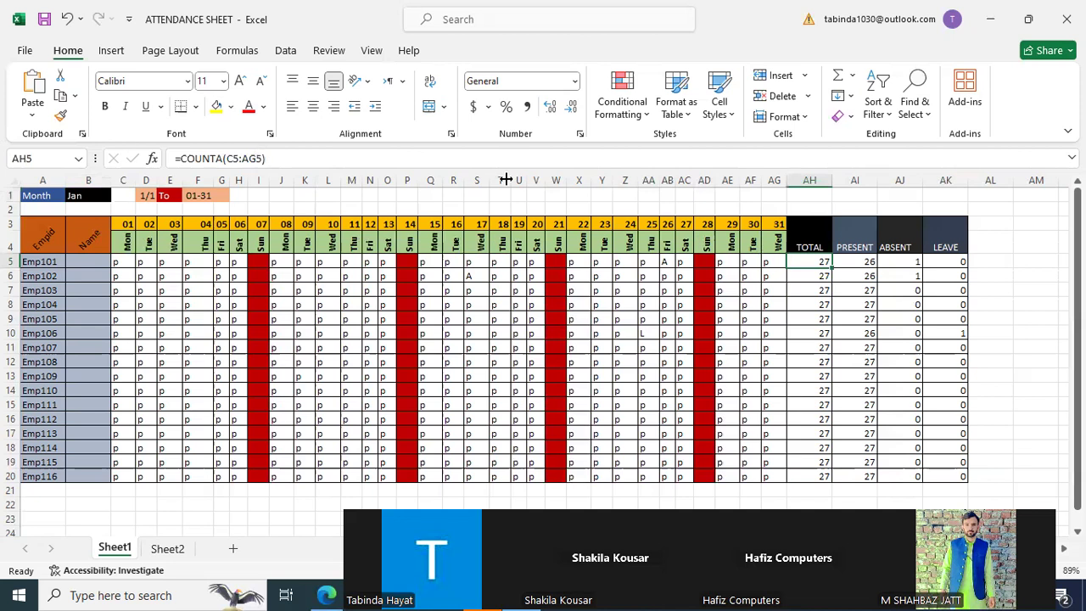
click(857, 264)
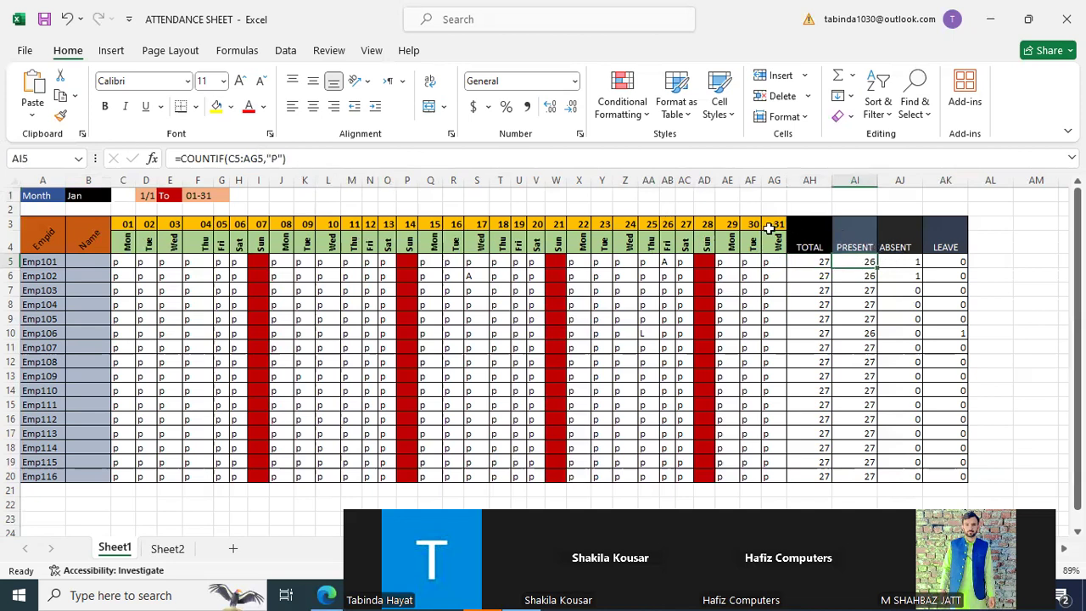
click(320, 155)
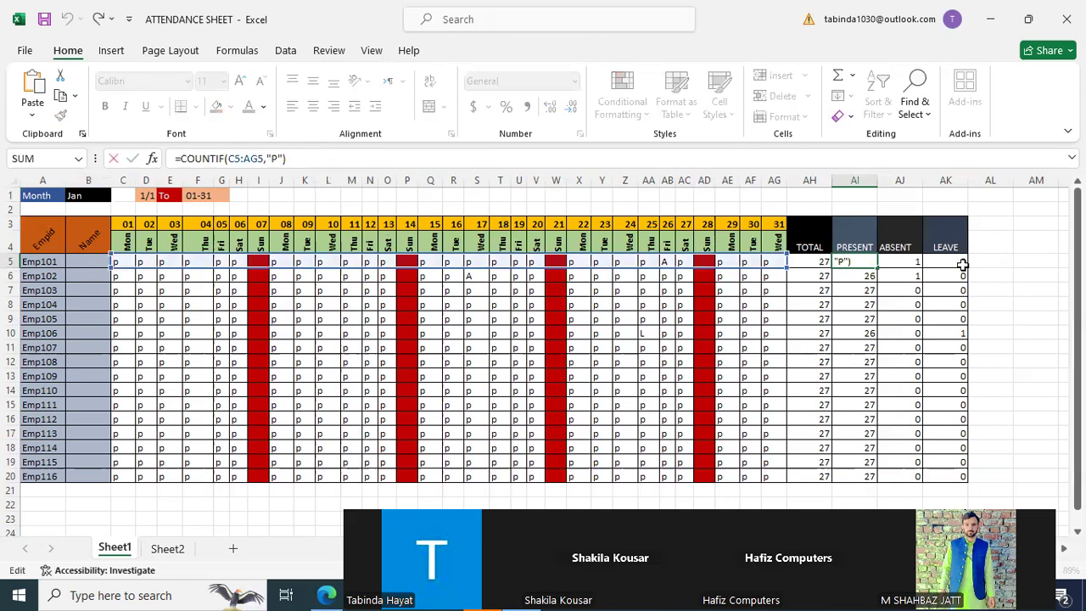
click(961, 265)
text(=COUNTIF(C5:AG5,"L"))
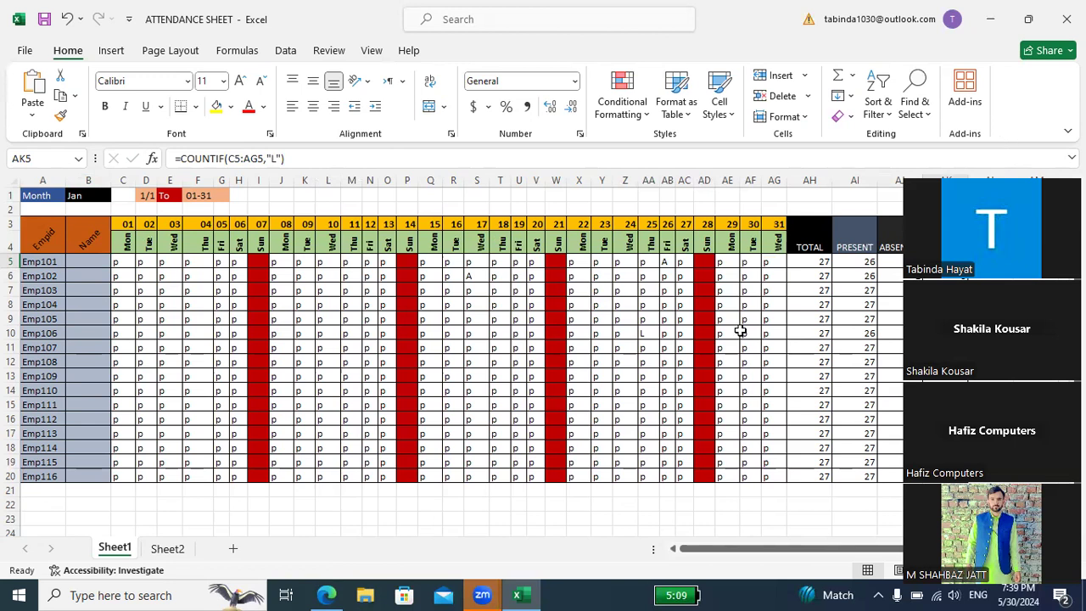
Create a new blank workbook with the label 'Month' in A1, then bring up the open Excel windows
key(ctrl+n)
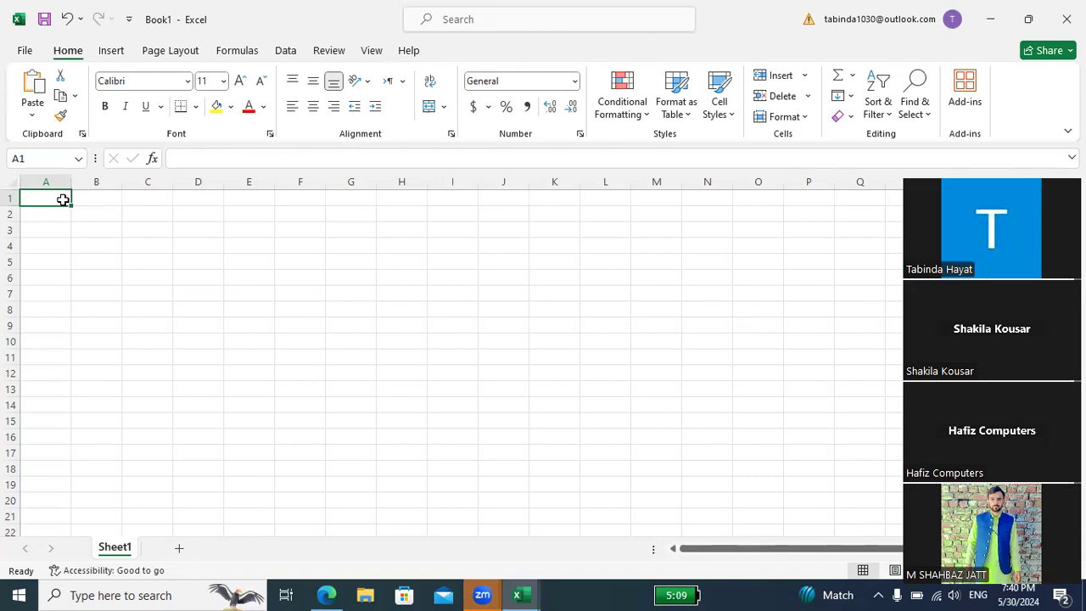
text(Month)
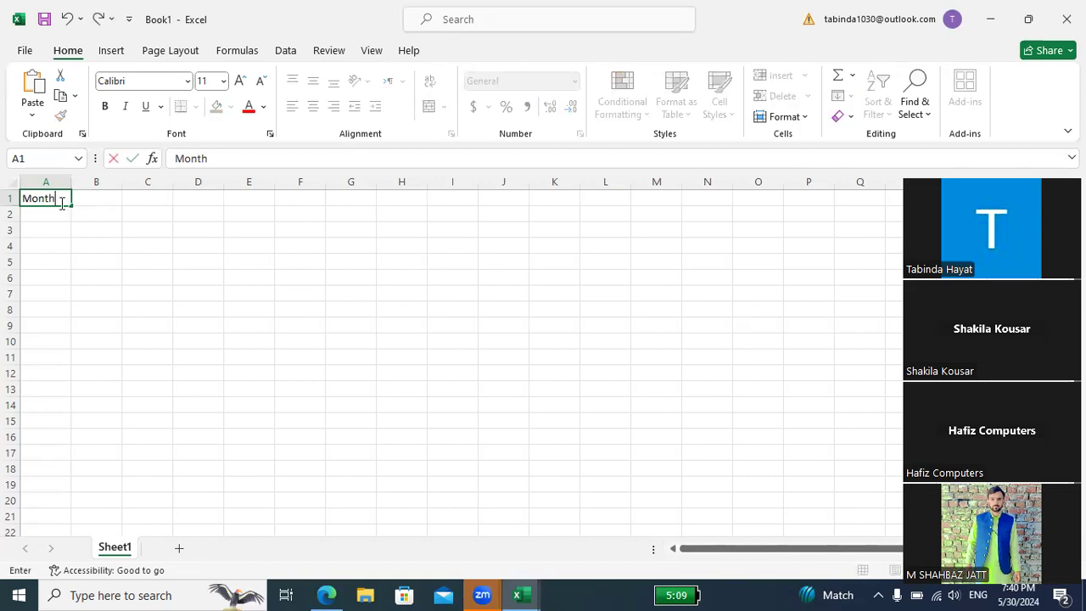
key(Tab)
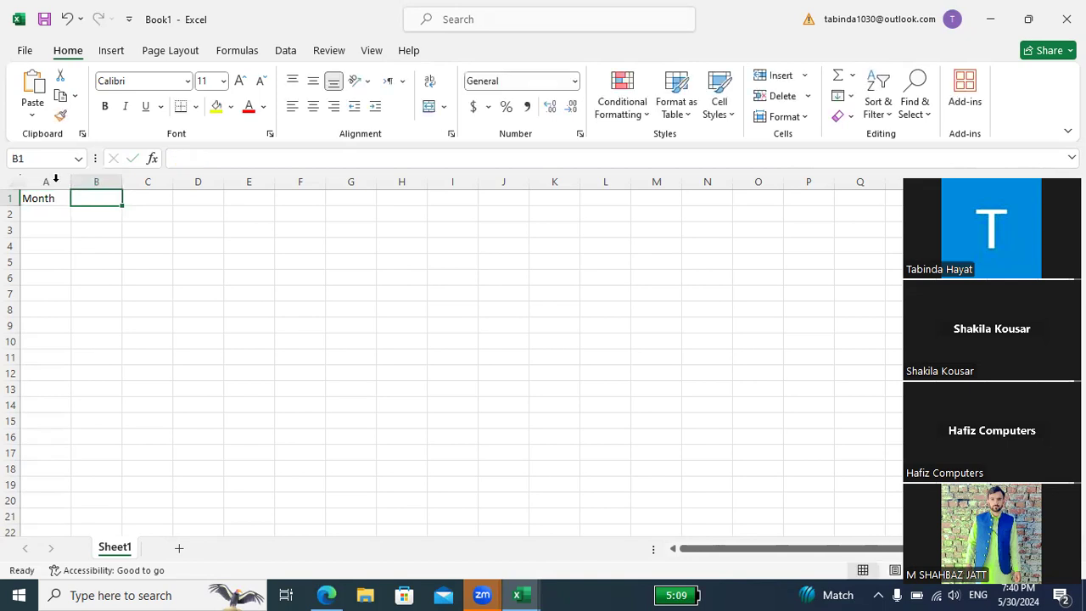
click(517, 595)
Return to ATTENDANCE SHEET, check B1's month list, then bring up the open Excel windows
click(485, 523)
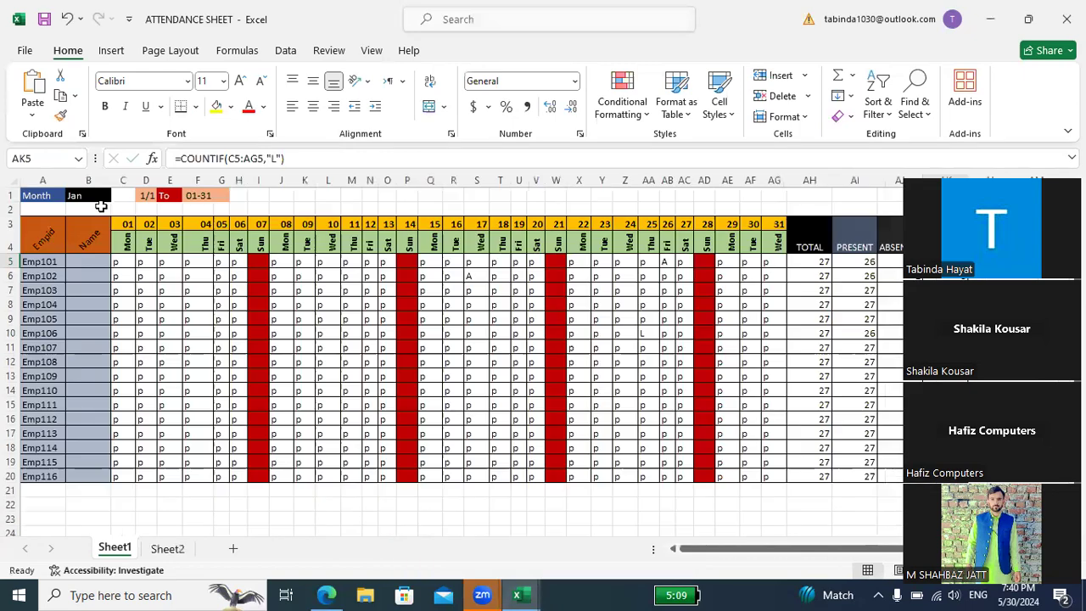
click(100, 197)
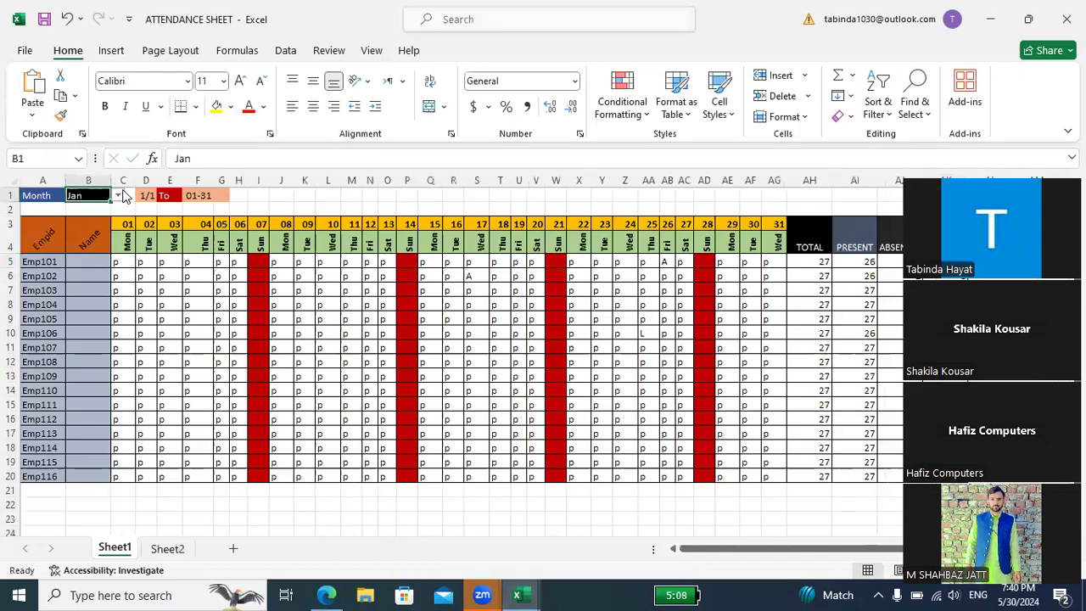
click(120, 197)
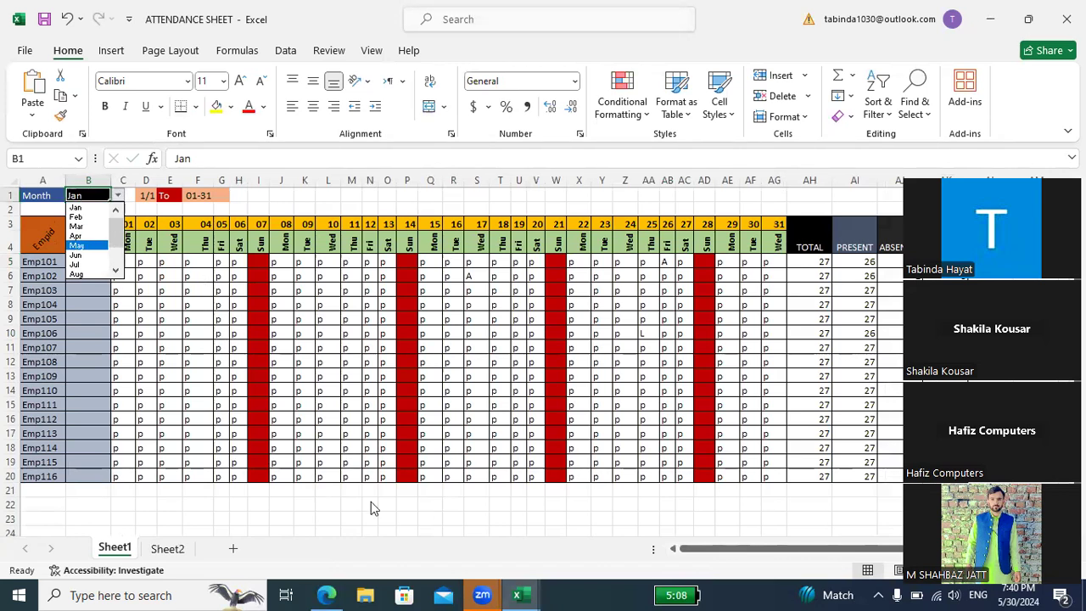
click(525, 593)
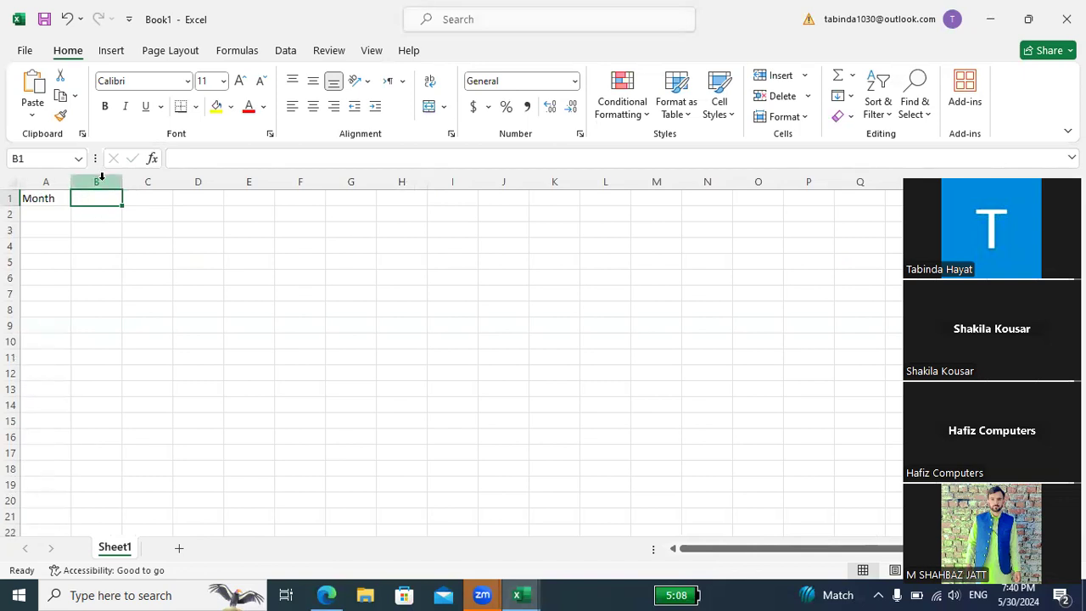
Add a new Sheet2 to Book1 and switch to it
click(181, 550)
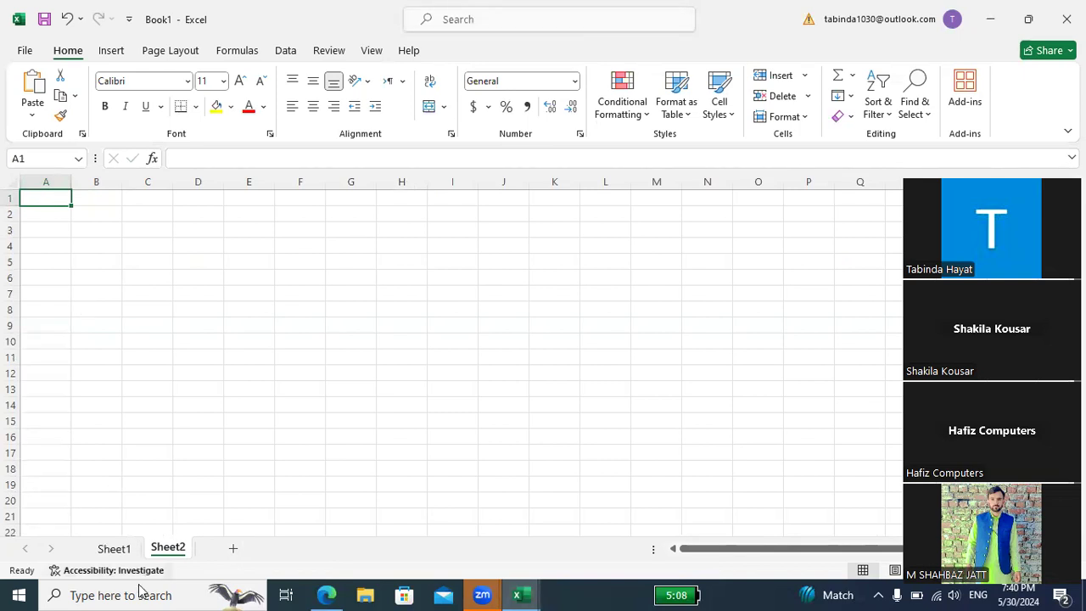
click(116, 548)
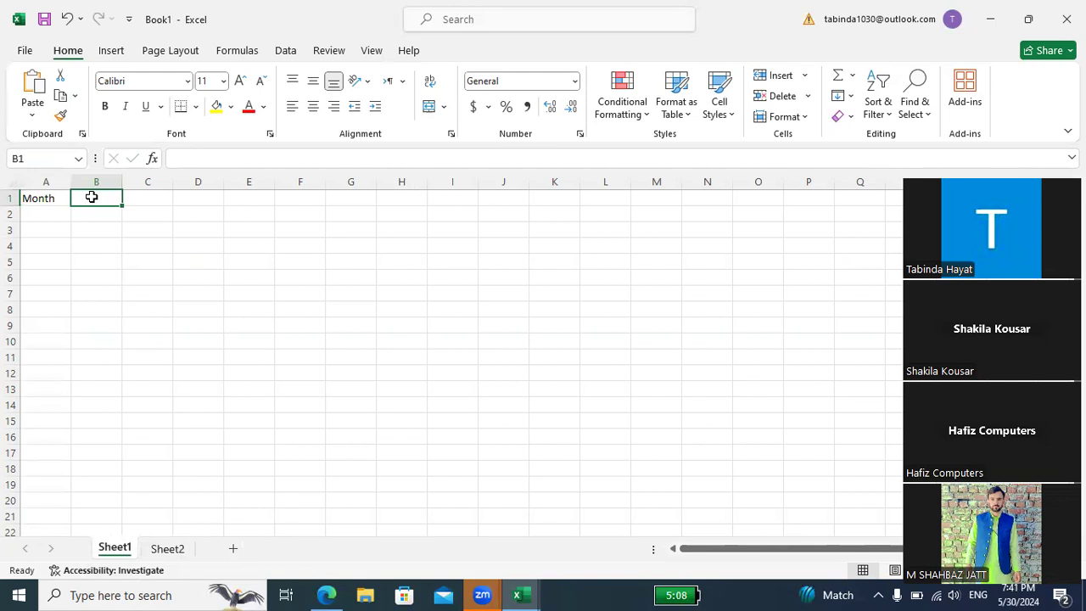
click(176, 549)
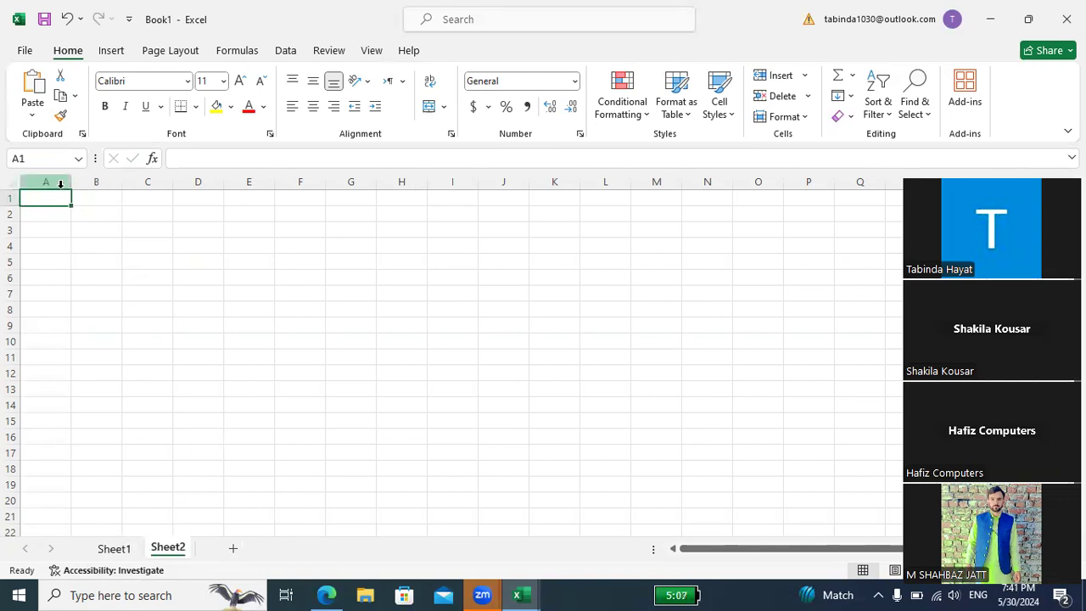
Enter Jan and Feb in A1:A2 and fill the series down to Dec in A12
text(Jan)
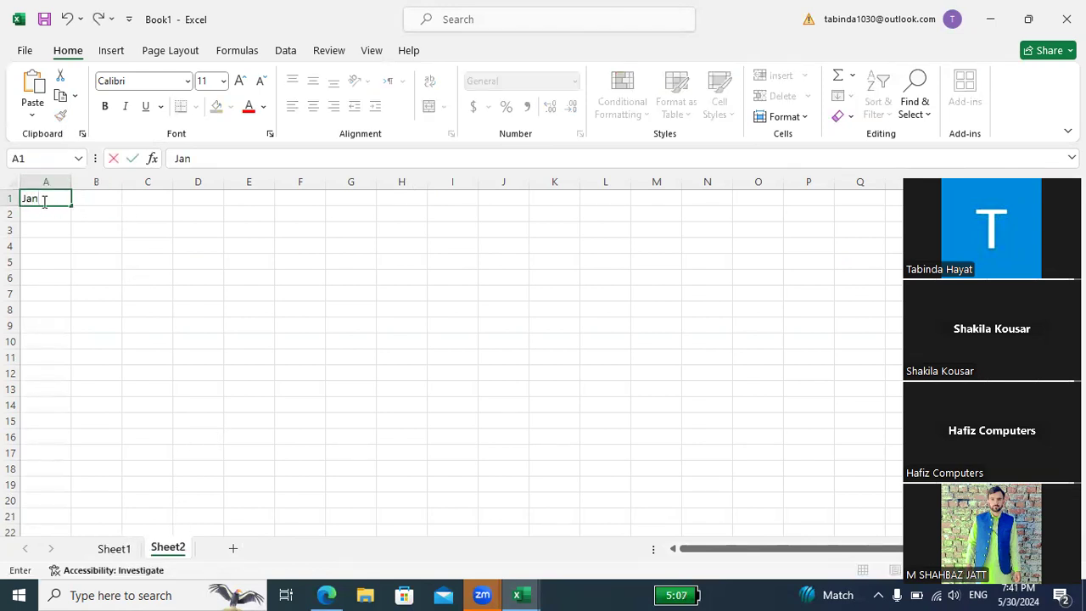
key(ctrl+Return)
key(Down)
text(F)
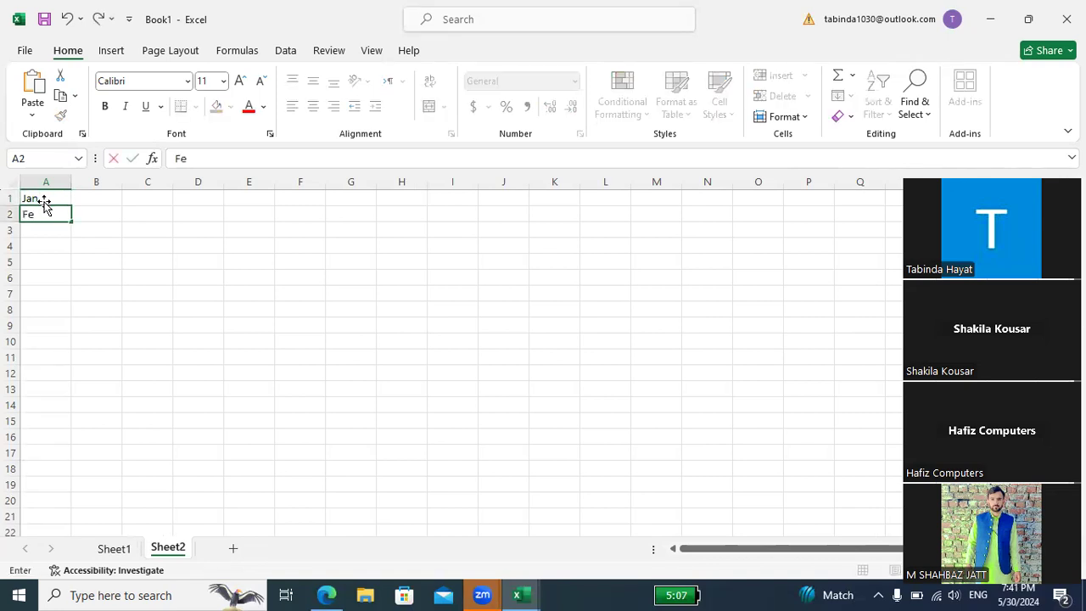
click(60, 200)
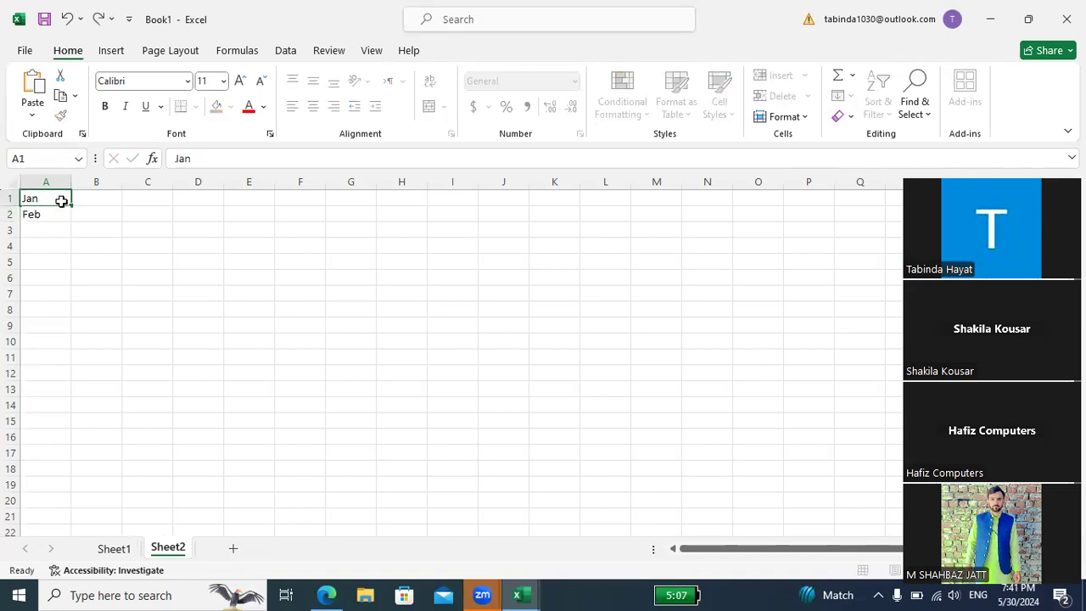
drag(67, 256, 56, 379)
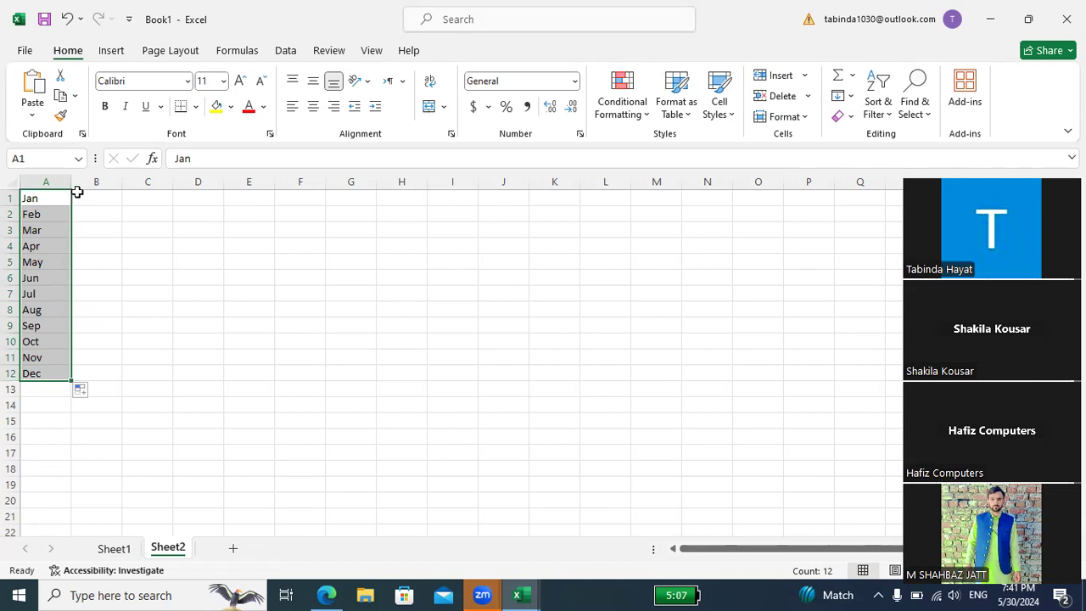
click(95, 215)
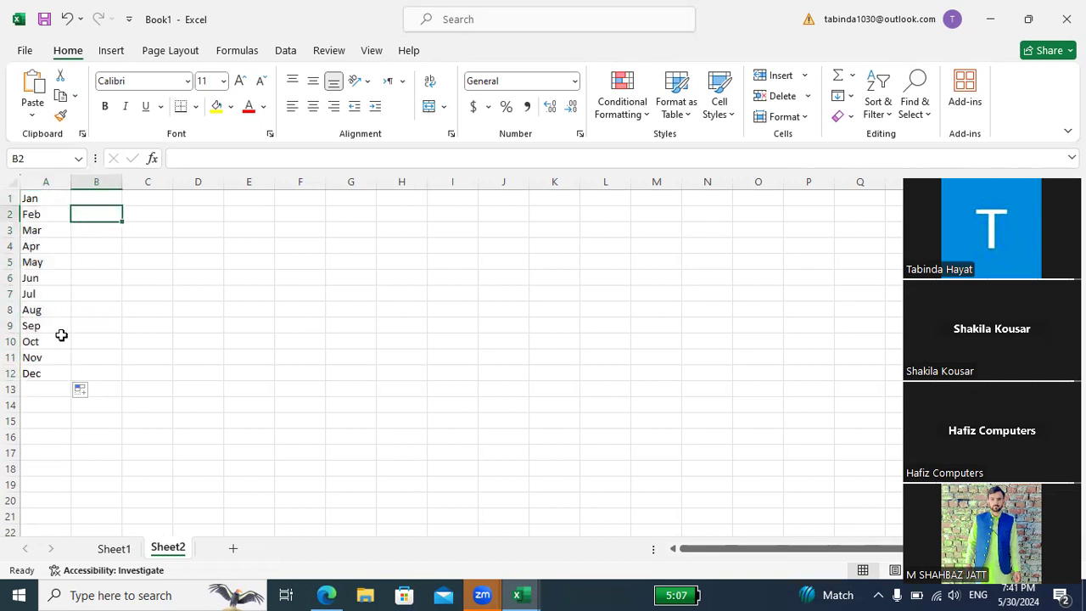
click(104, 555)
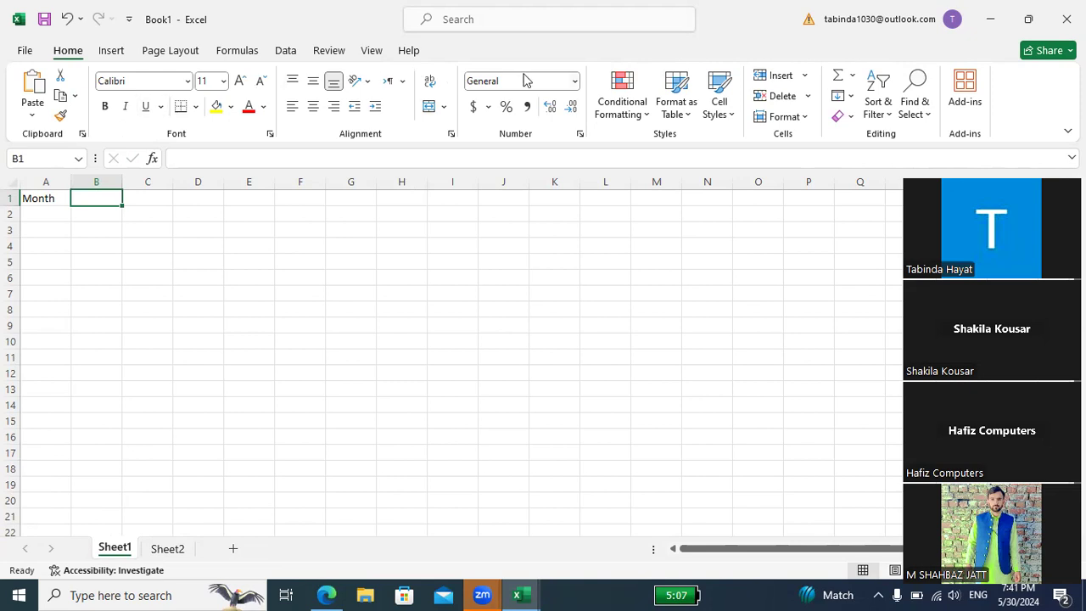
Give B1 list data validation sourced from =Sheet2!$A$1:$A$12
click(285, 51)
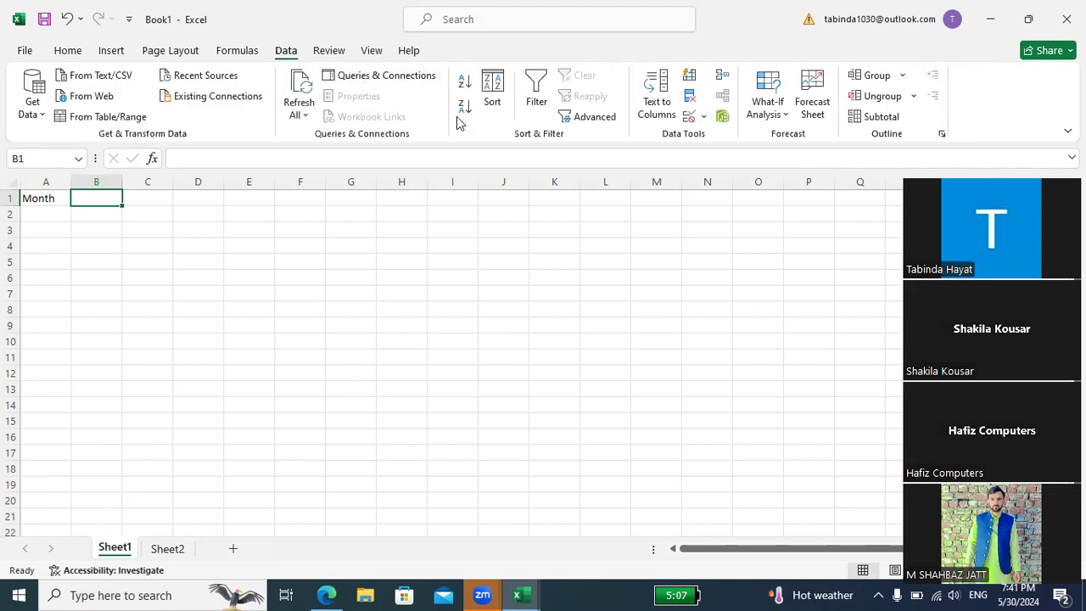
click(703, 117)
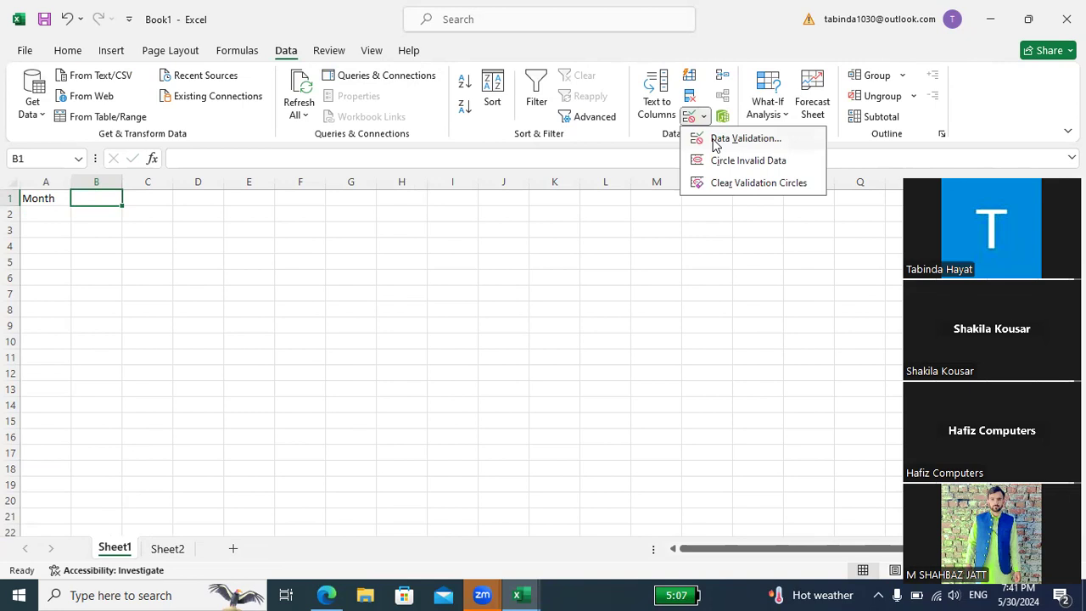
click(717, 141)
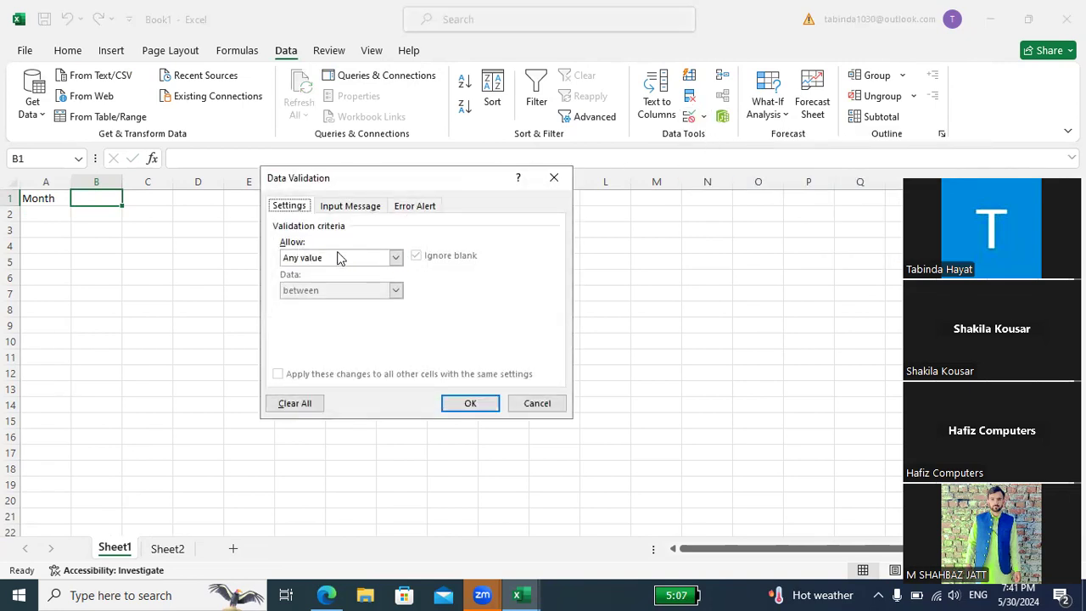
click(396, 258)
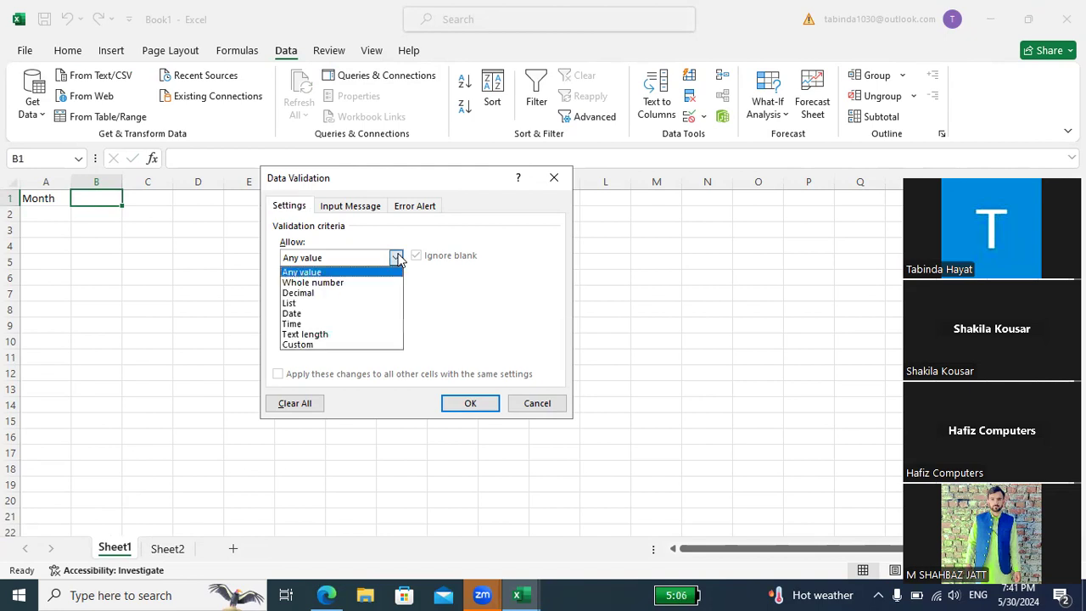
click(288, 304)
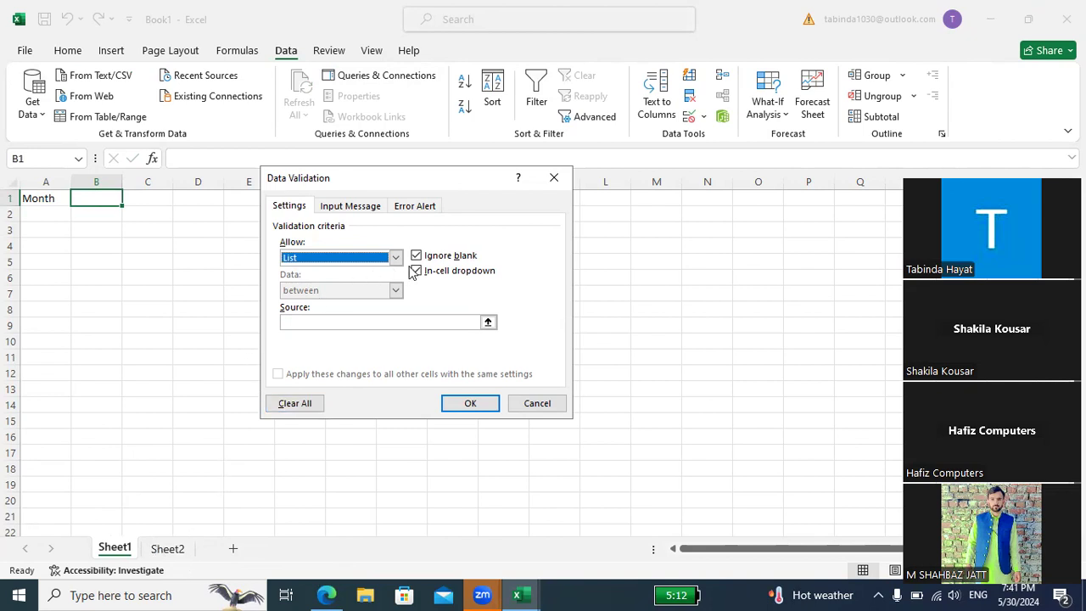
click(347, 324)
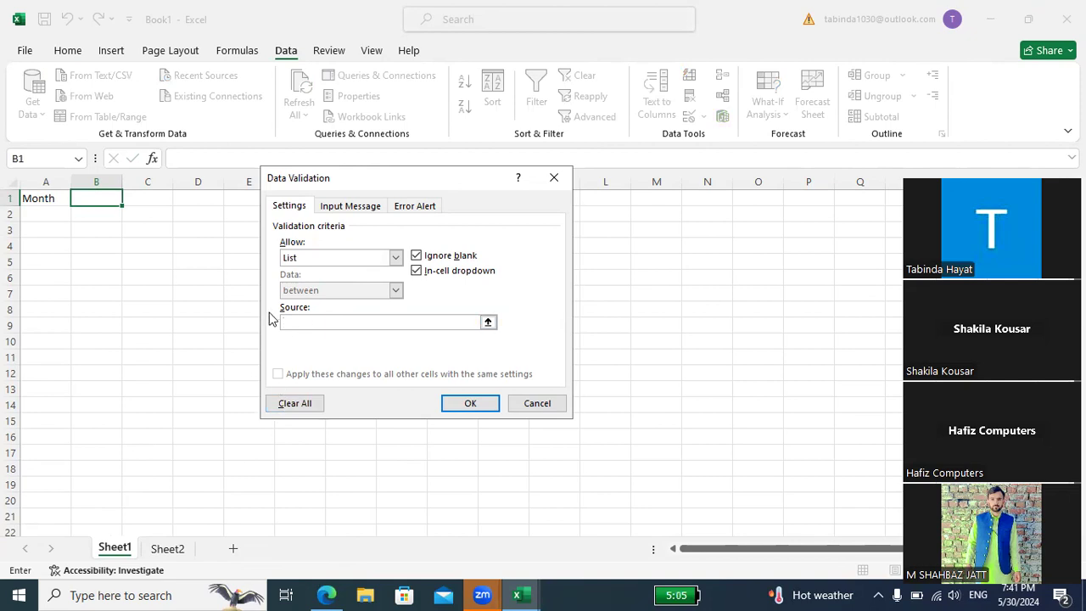
click(168, 549)
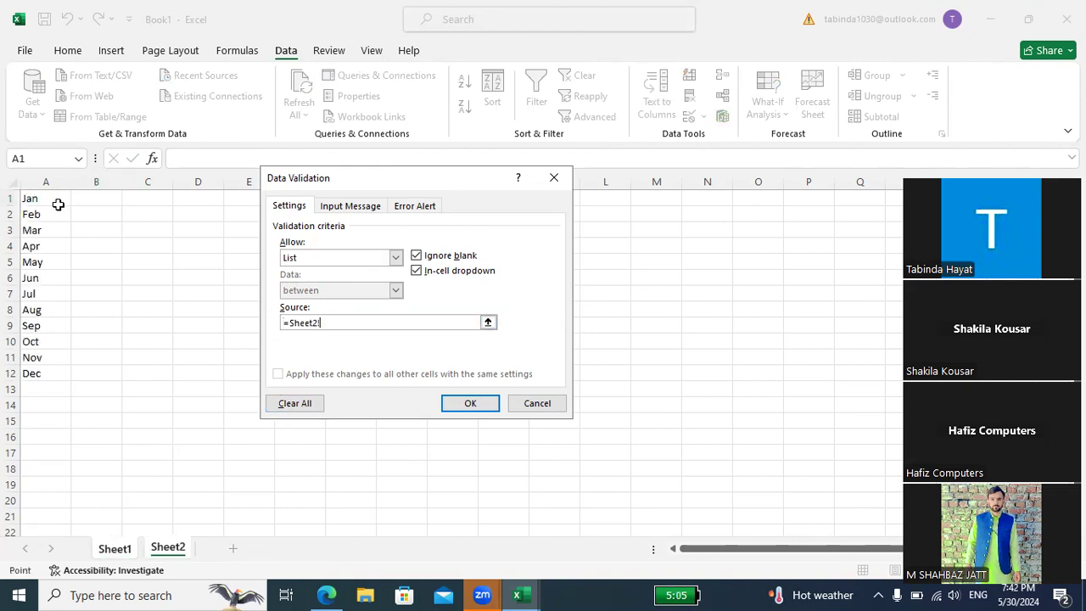
click(43, 198)
drag(43, 198, 49, 371)
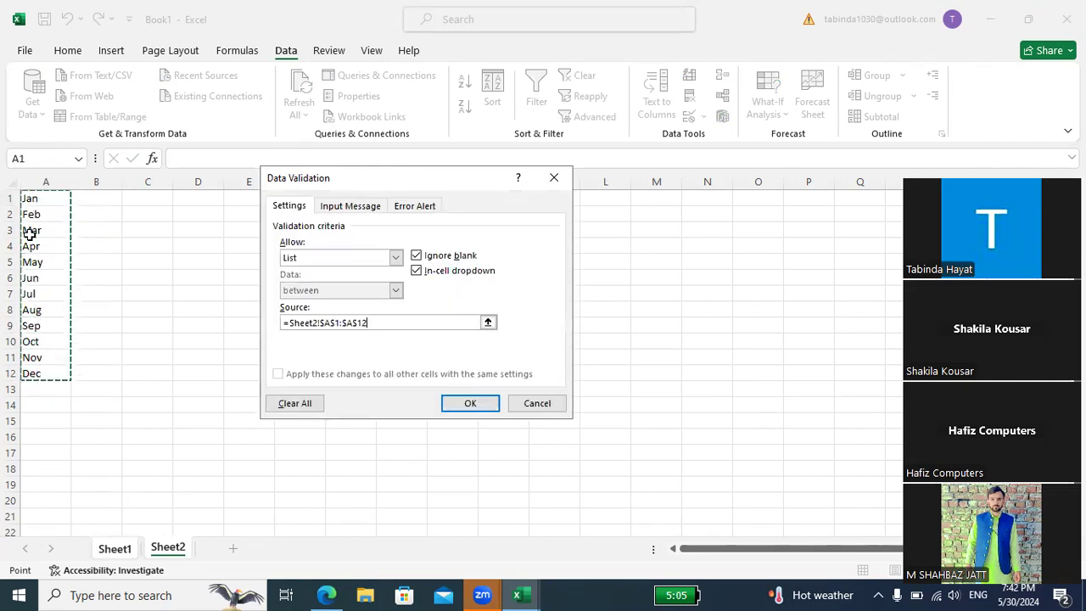
click(461, 405)
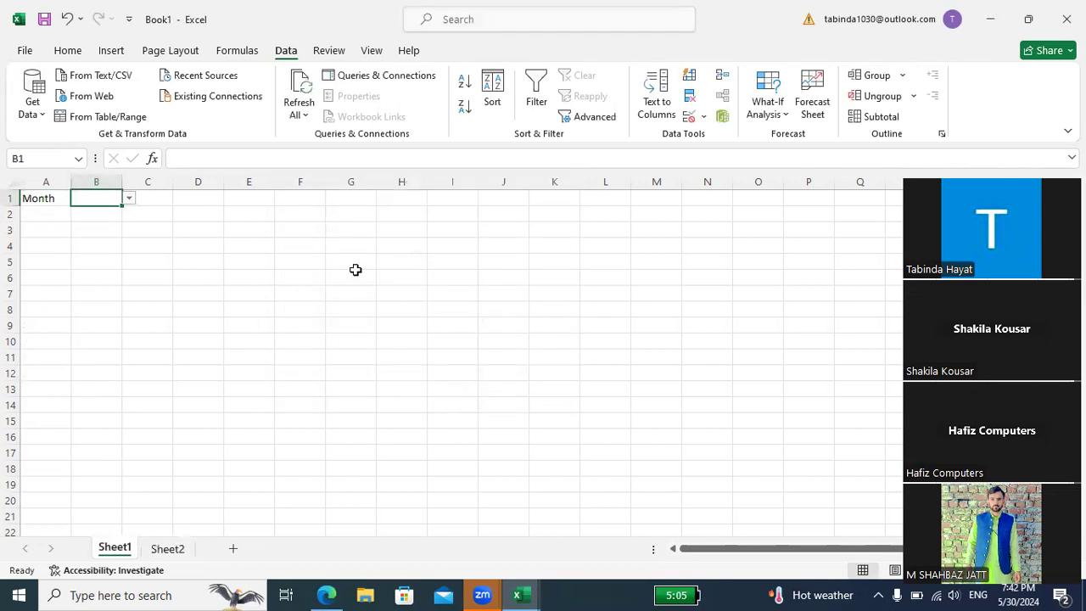
Pick Jan in B1 from the new dropdown and check Sheet2's month list
click(129, 199)
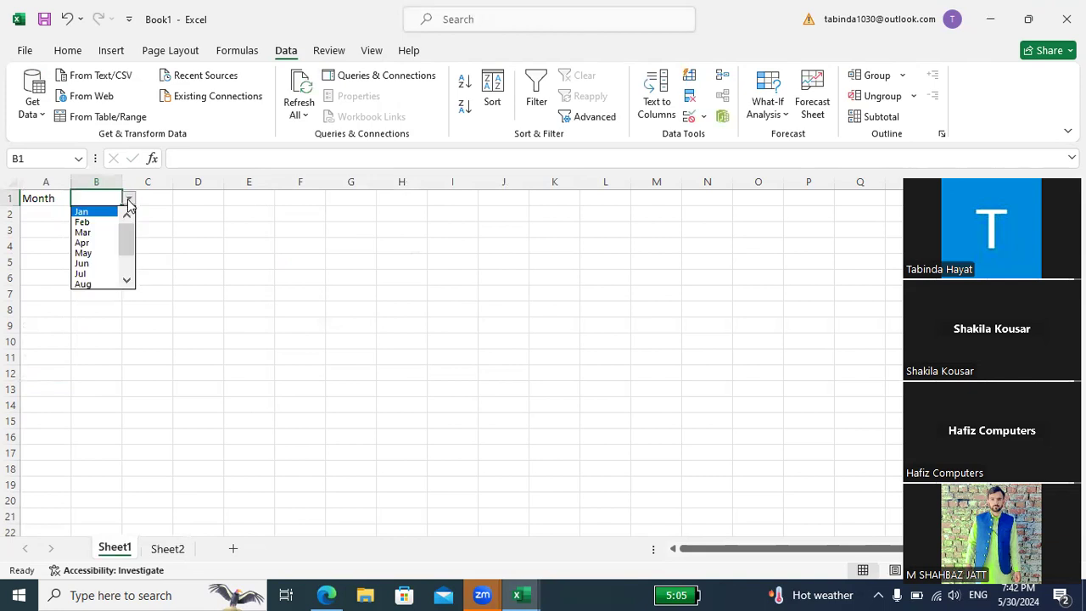
click(97, 210)
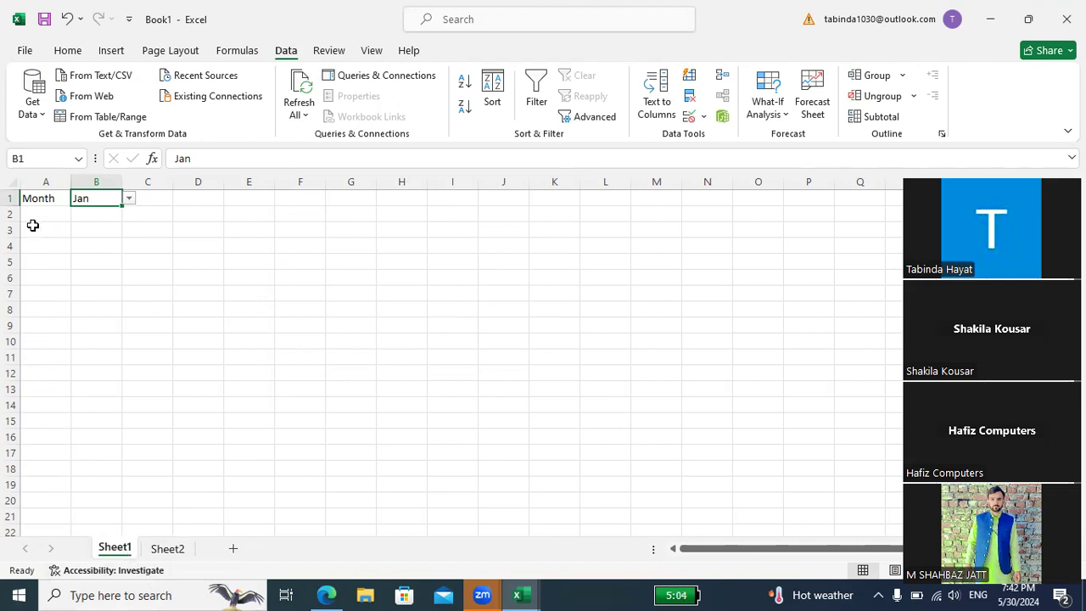
click(163, 548)
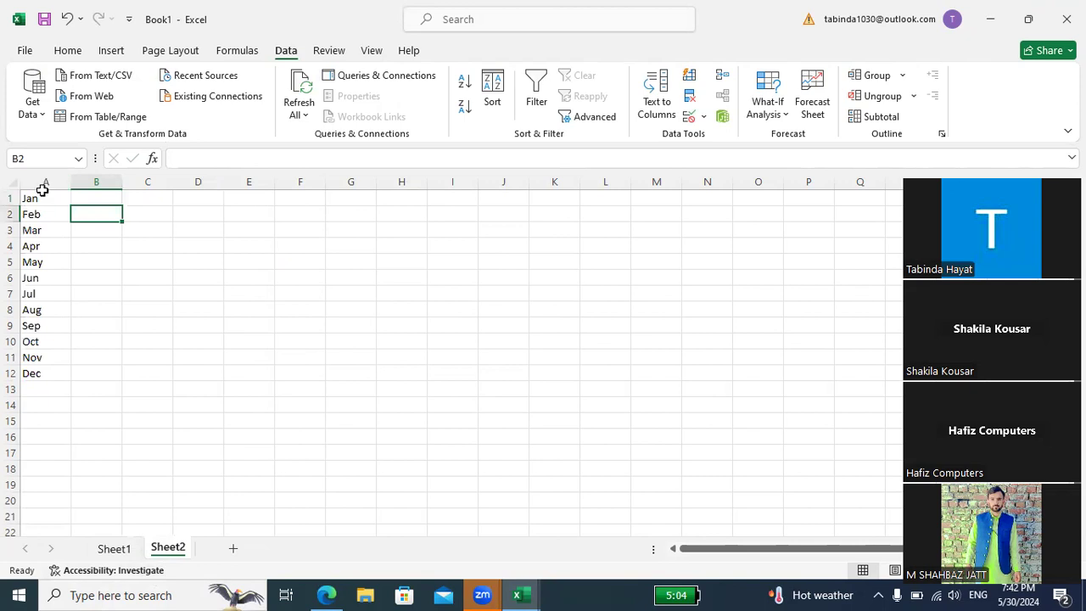
click(119, 549)
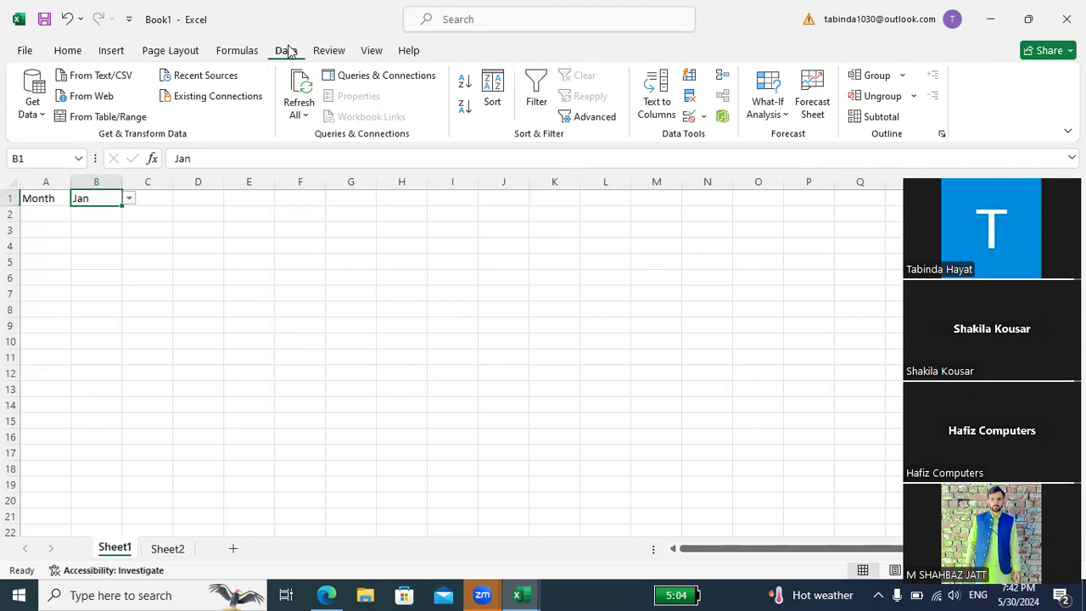
Reopen the data validation options, close them unchanged, and select D1
click(701, 117)
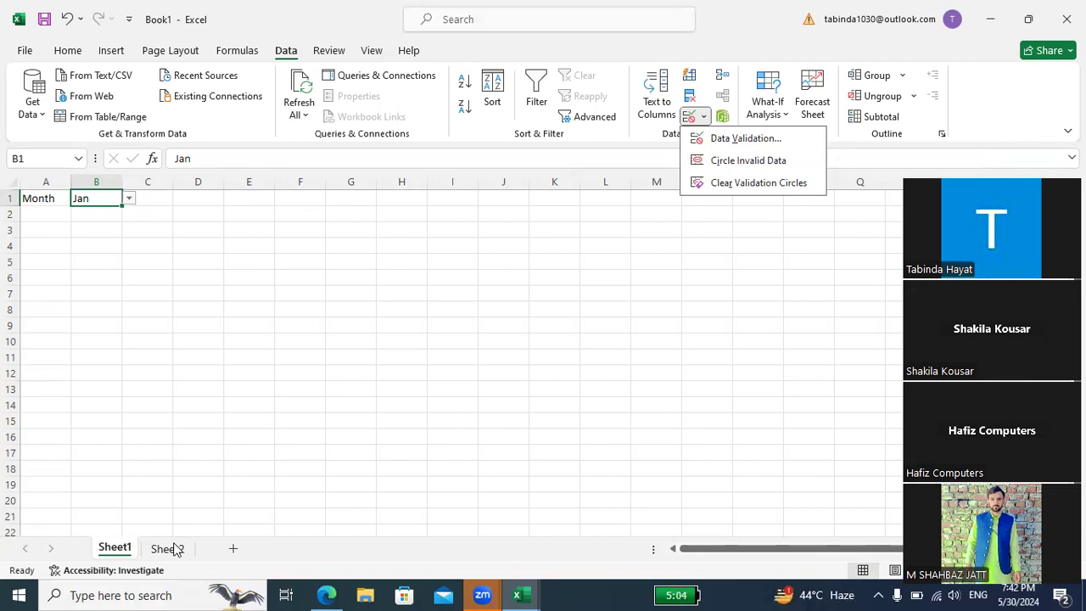
click(173, 202)
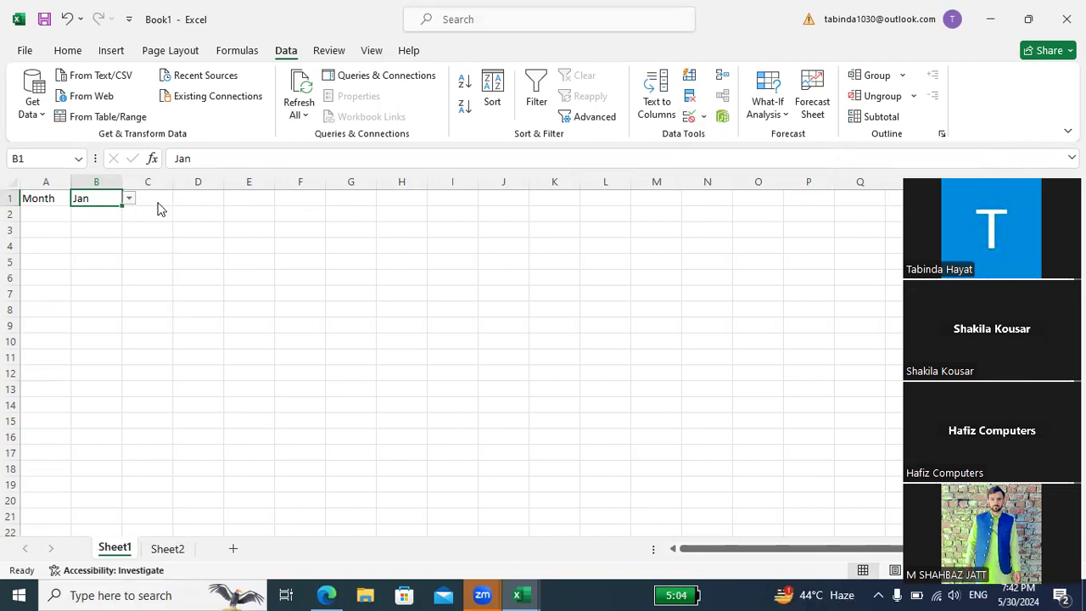
click(196, 196)
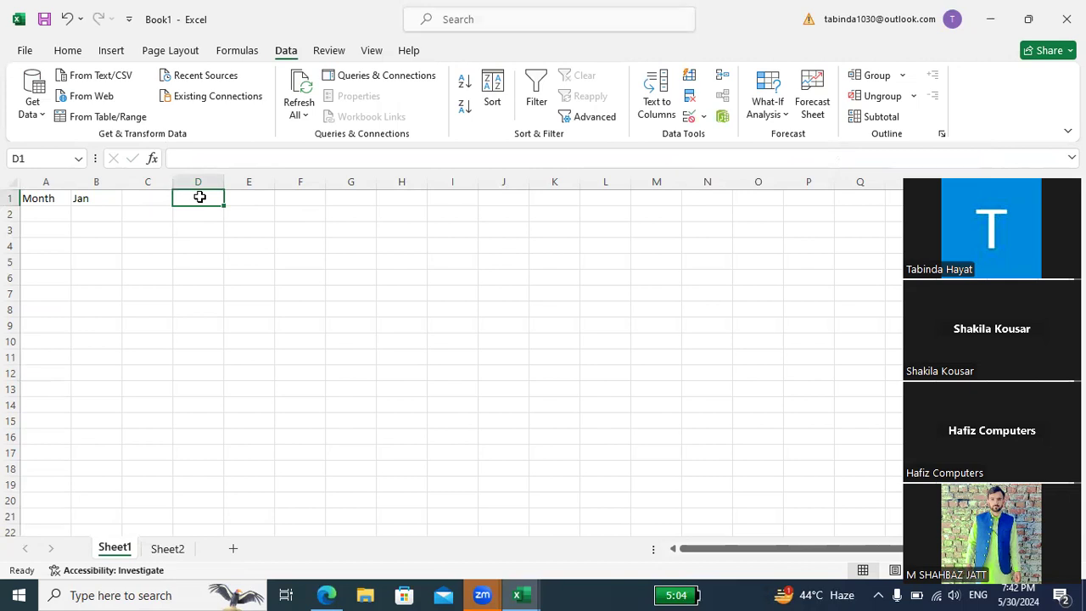
Enter =DATEVALUE in D1 referencing D1 of ATTENDANCE SHEET, which returns #VALUE!
text(=)
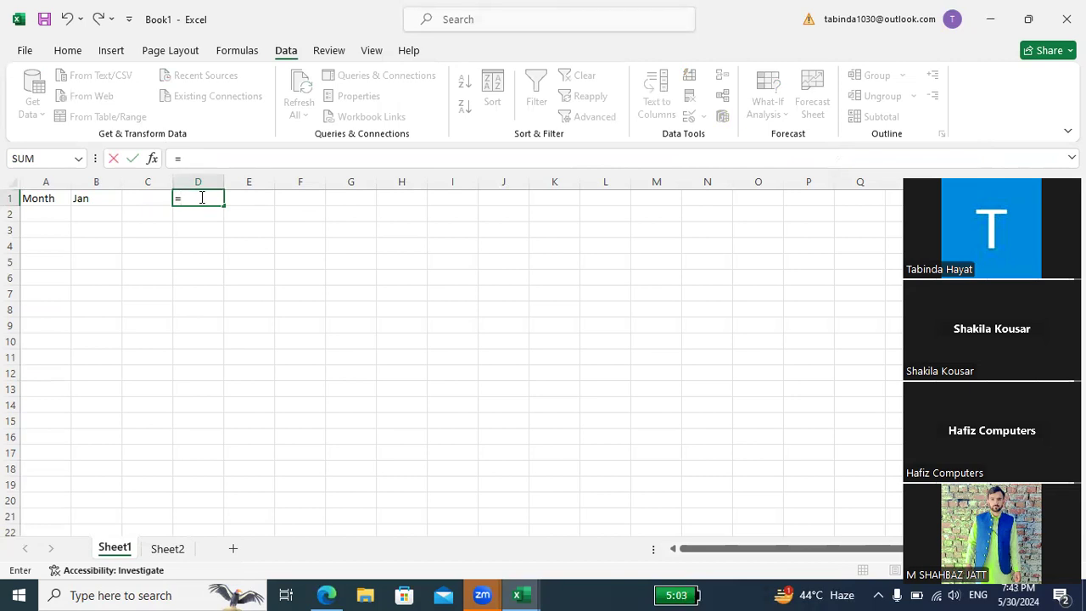
text(Dat)
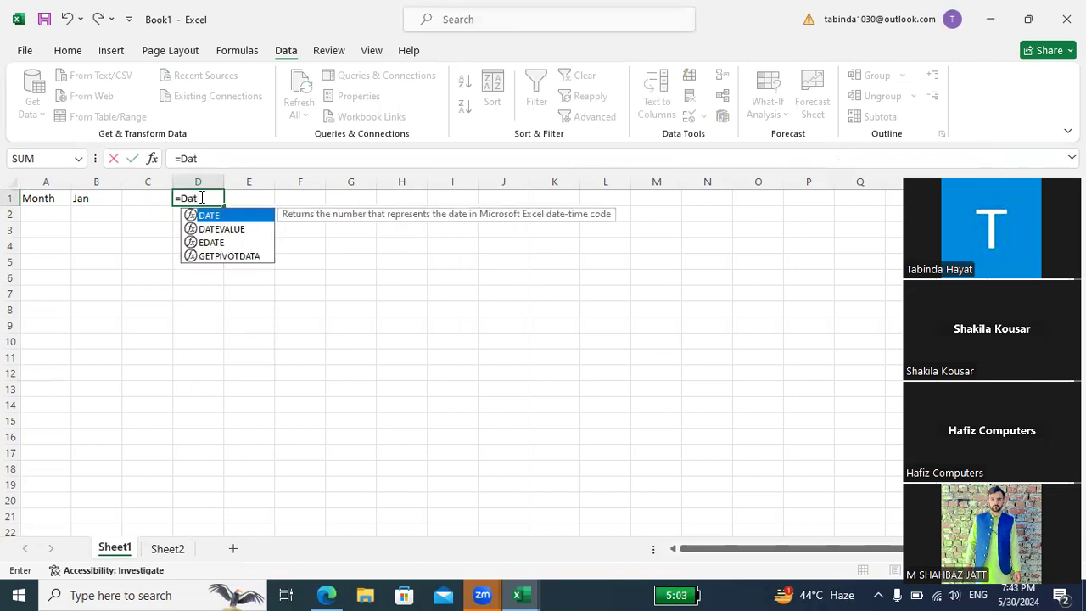
key(Down)
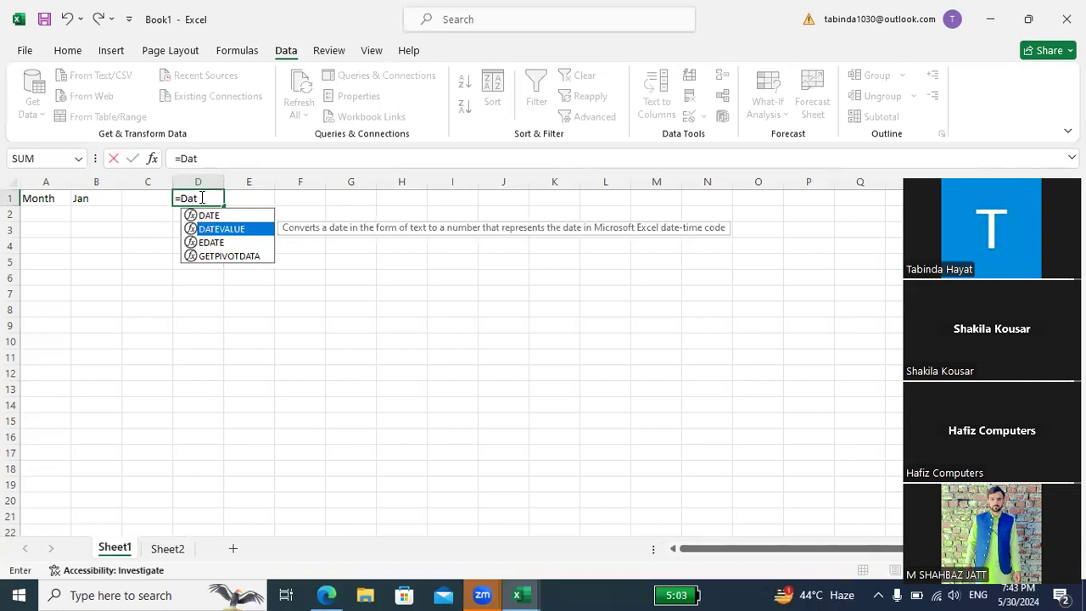
key(Tab)
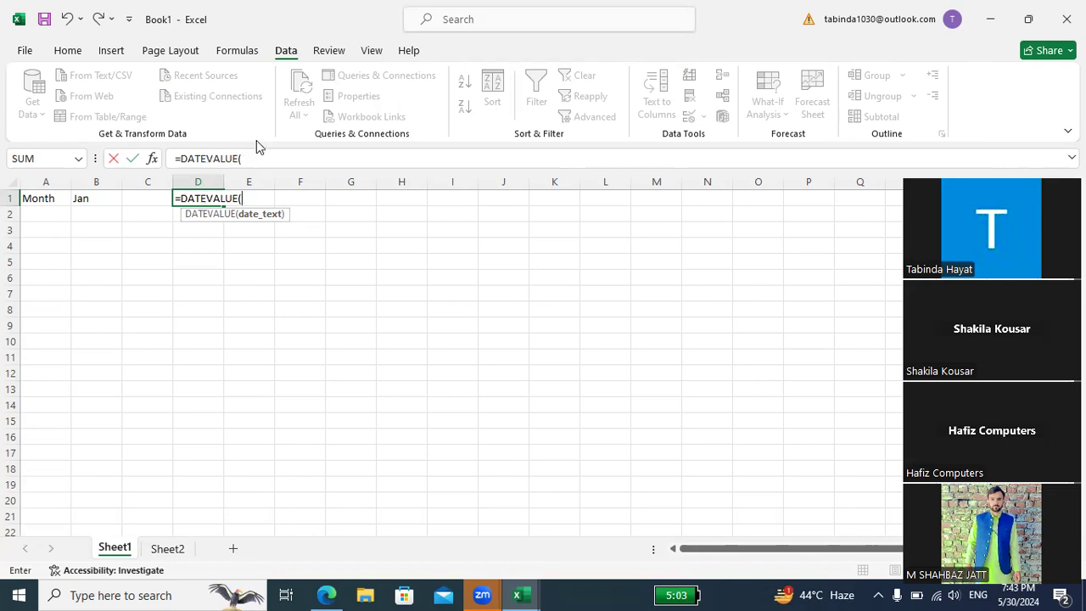
click(515, 592)
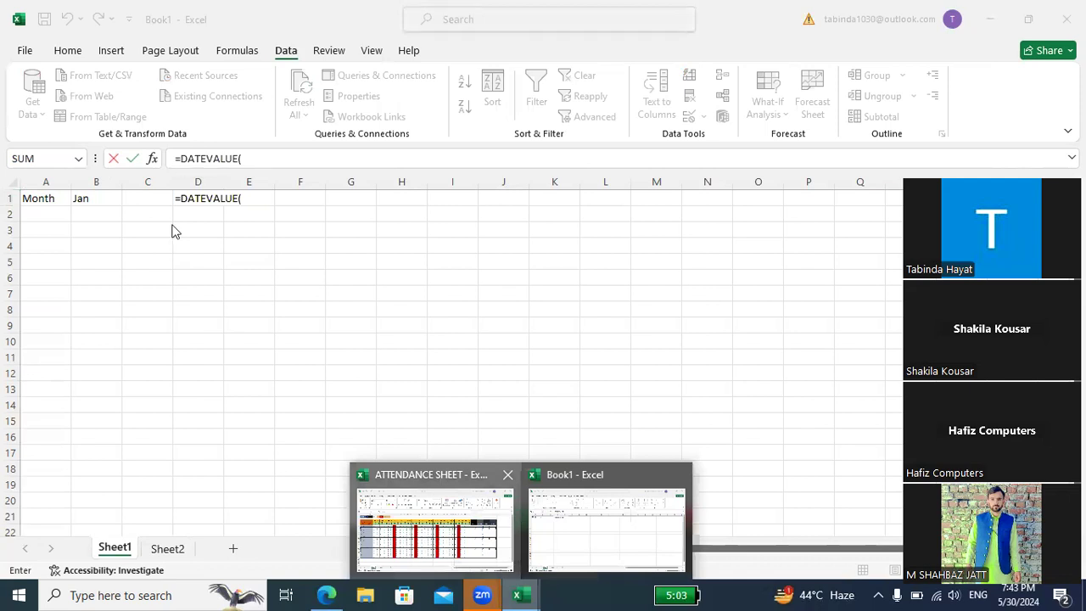
key(ctrl+Tab)
click(147, 196)
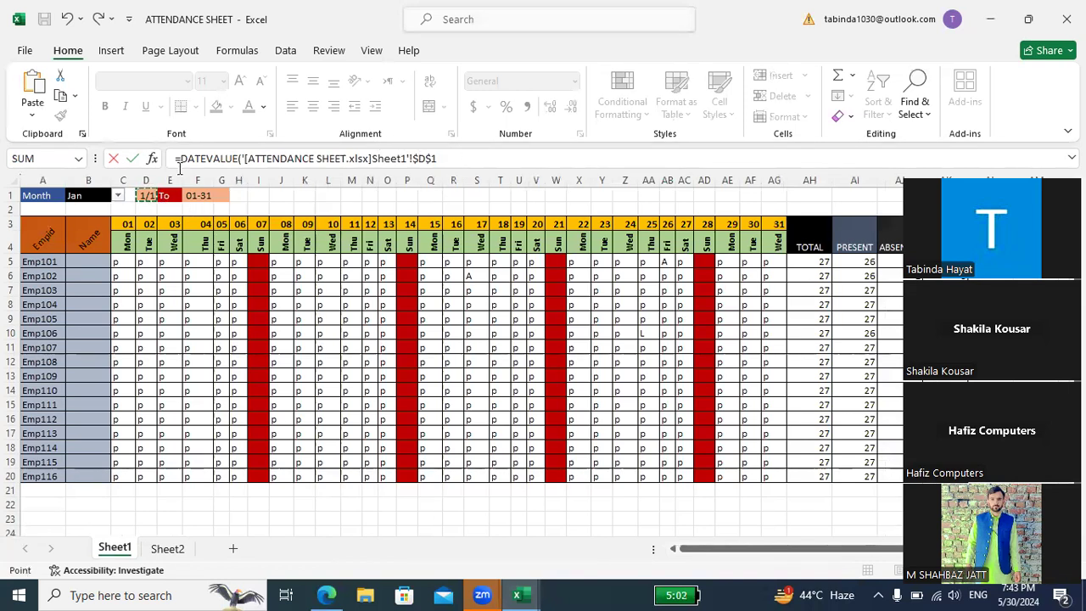
click(441, 160)
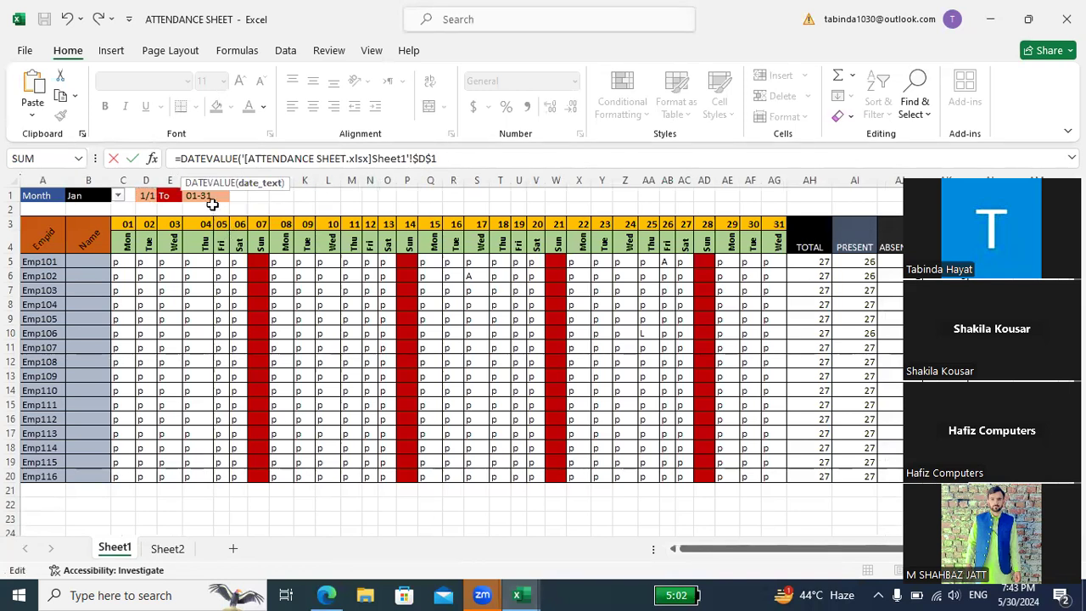
key(Return)
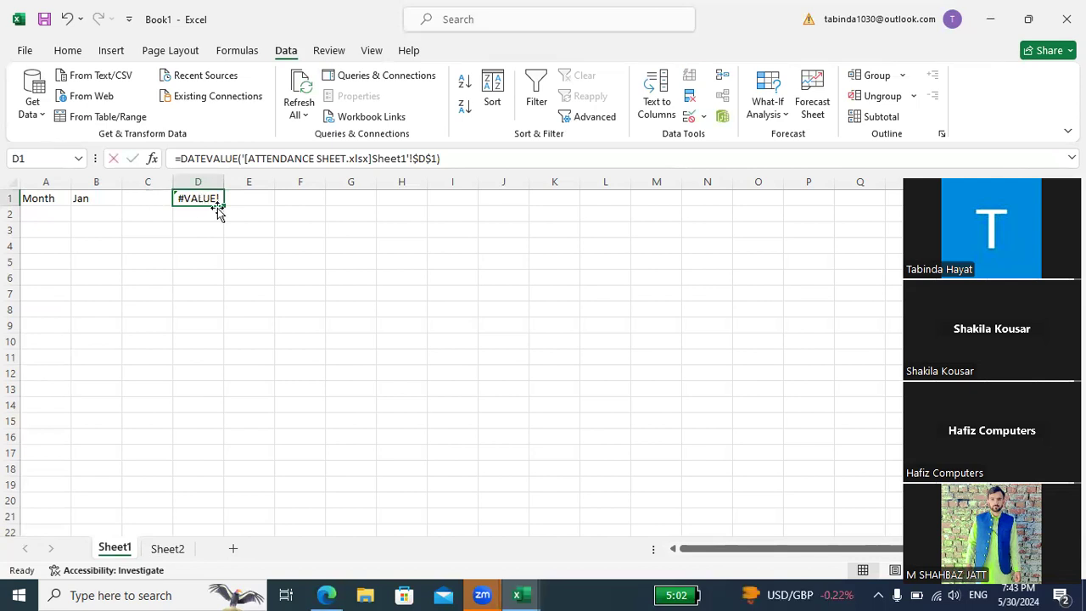
Retype a DATEVALUE formula in D1 with the month cell and accept Excel's correction
key(BackSpace)
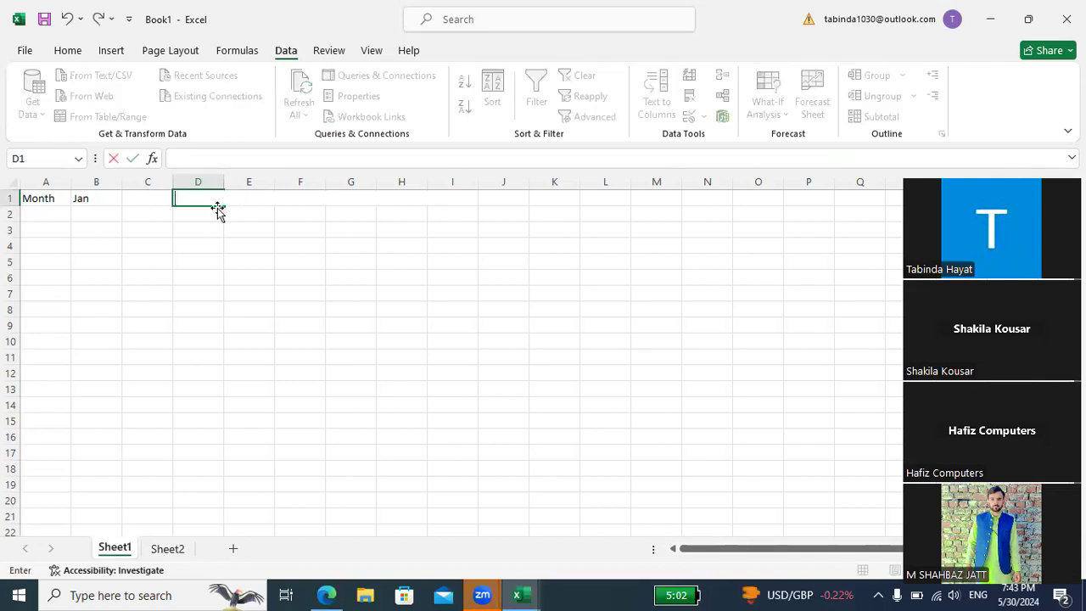
text(=)
text(dat)
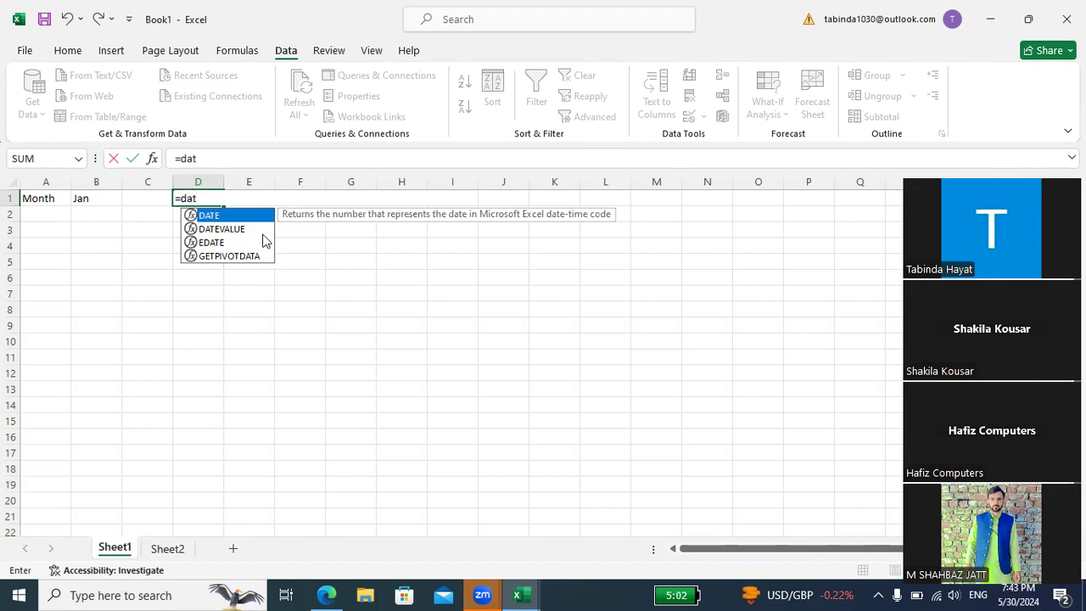
click(227, 231)
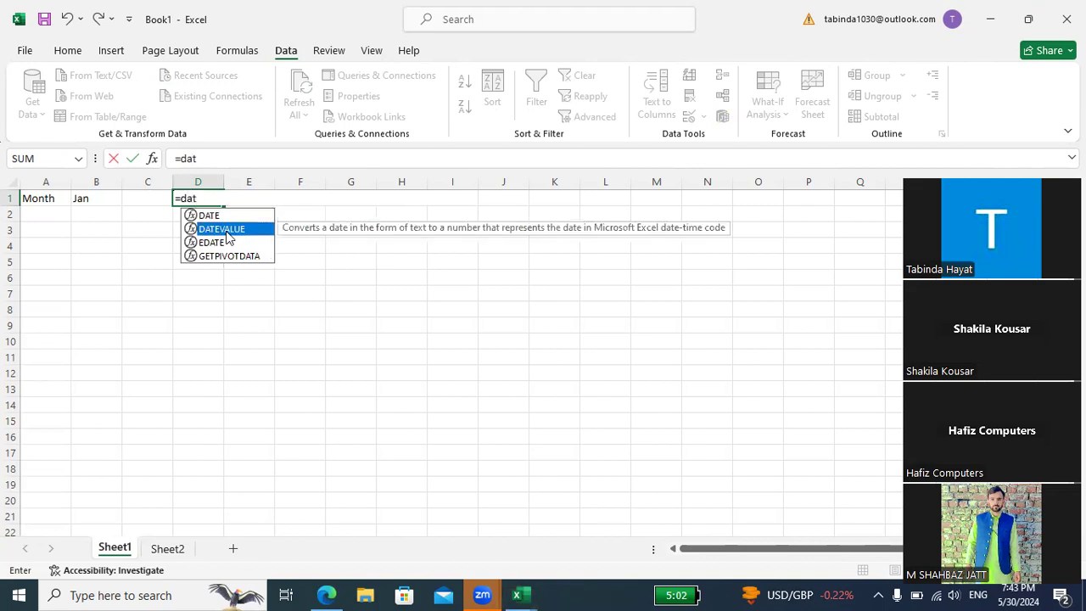
double_click(226, 230)
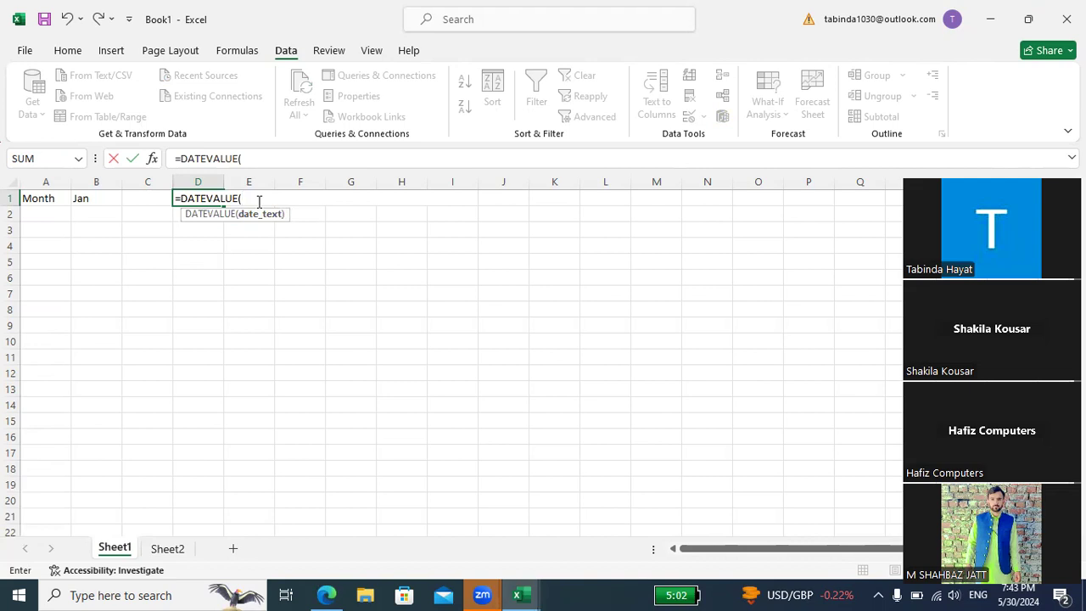
text(1)
text(1")
text(,)
text($)
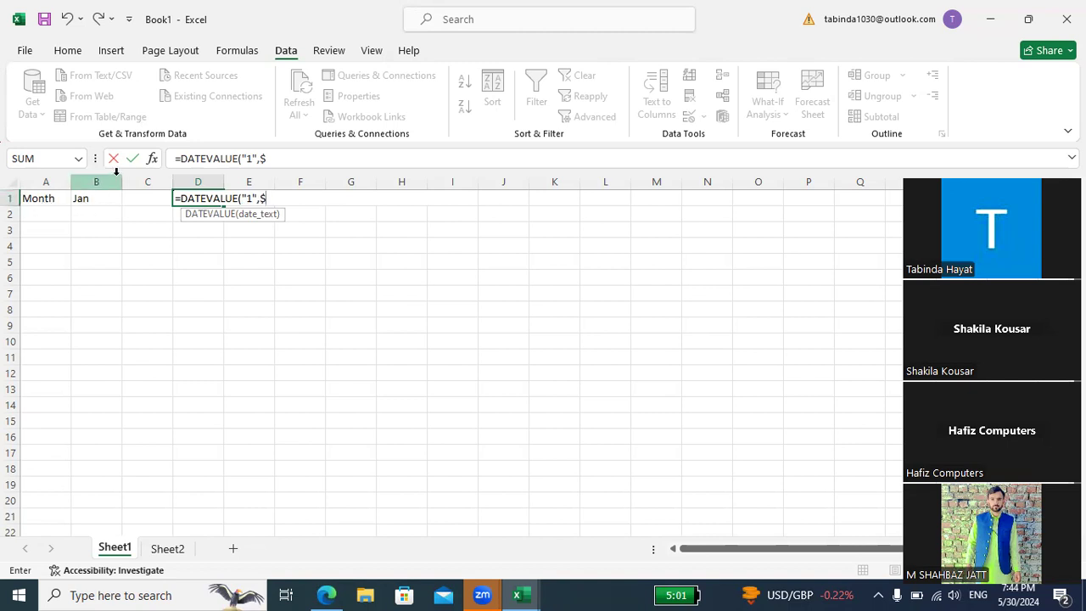
click(115, 204)
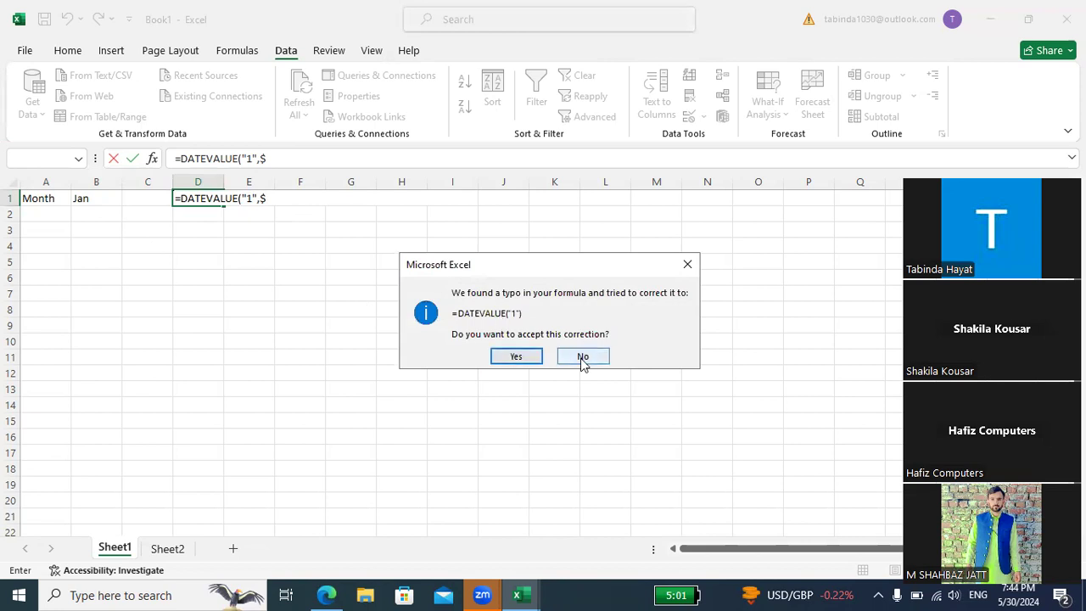
click(516, 357)
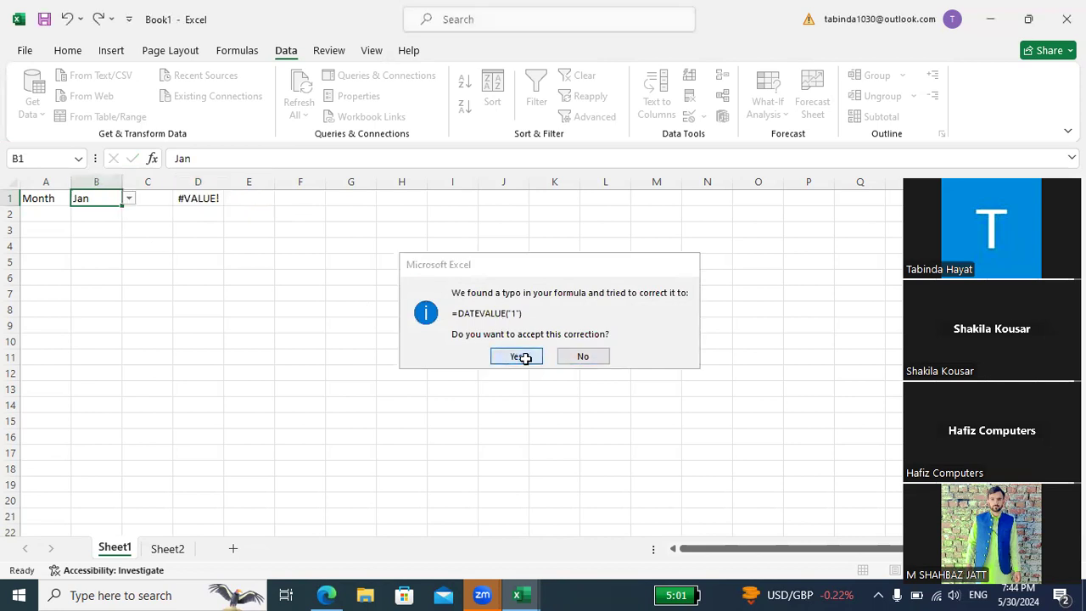
Clear the erroring #VALUE! formula from D1
click(187, 196)
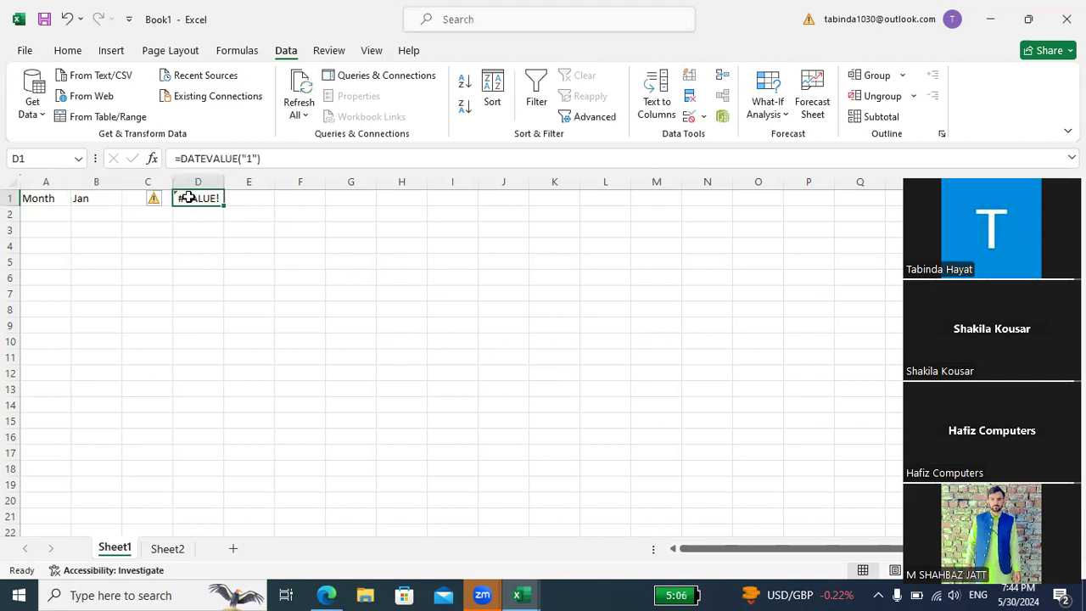
key(BackSpace)
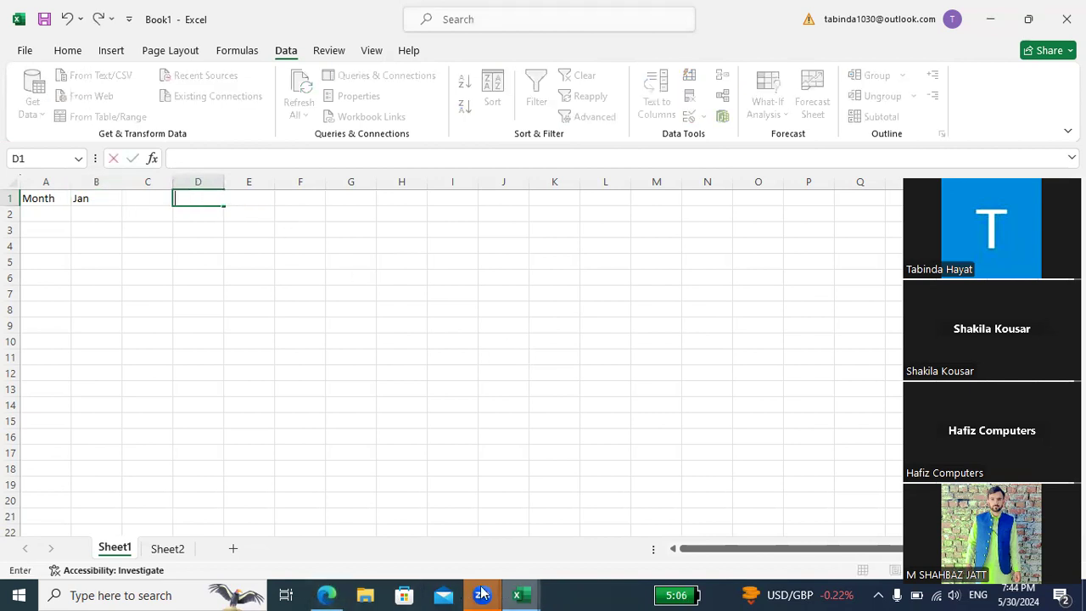
mouse_move(523, 593)
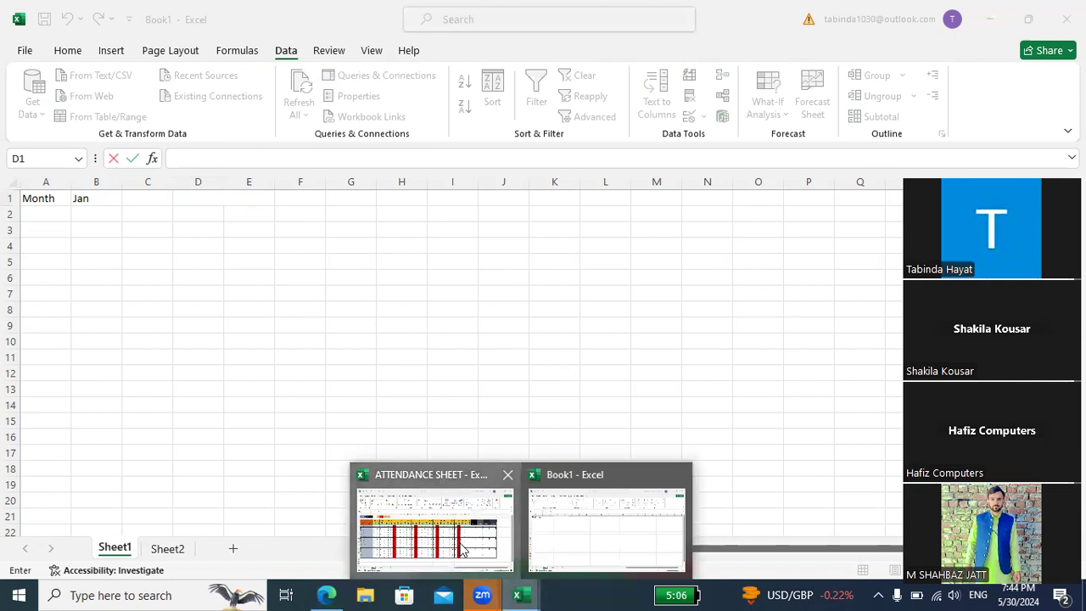
click(465, 550)
click(155, 202)
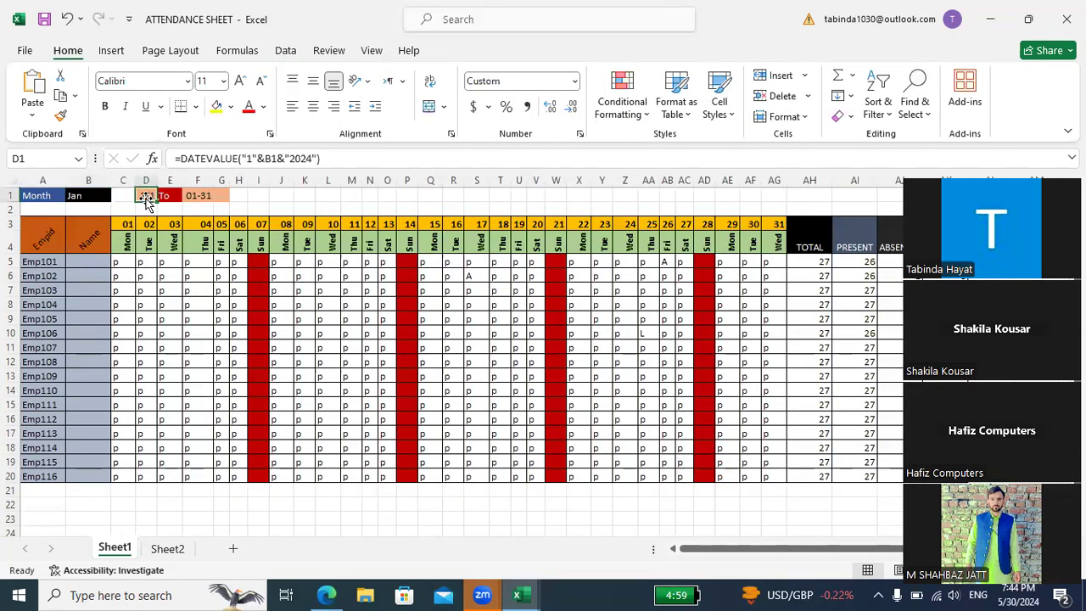
drag(335, 159, 173, 161)
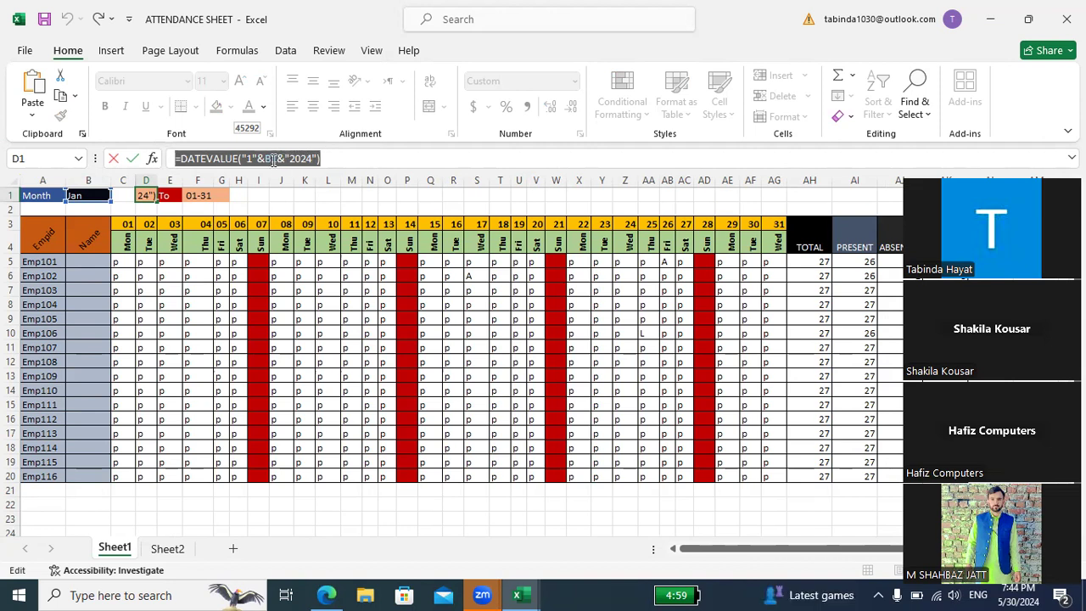
click(322, 159)
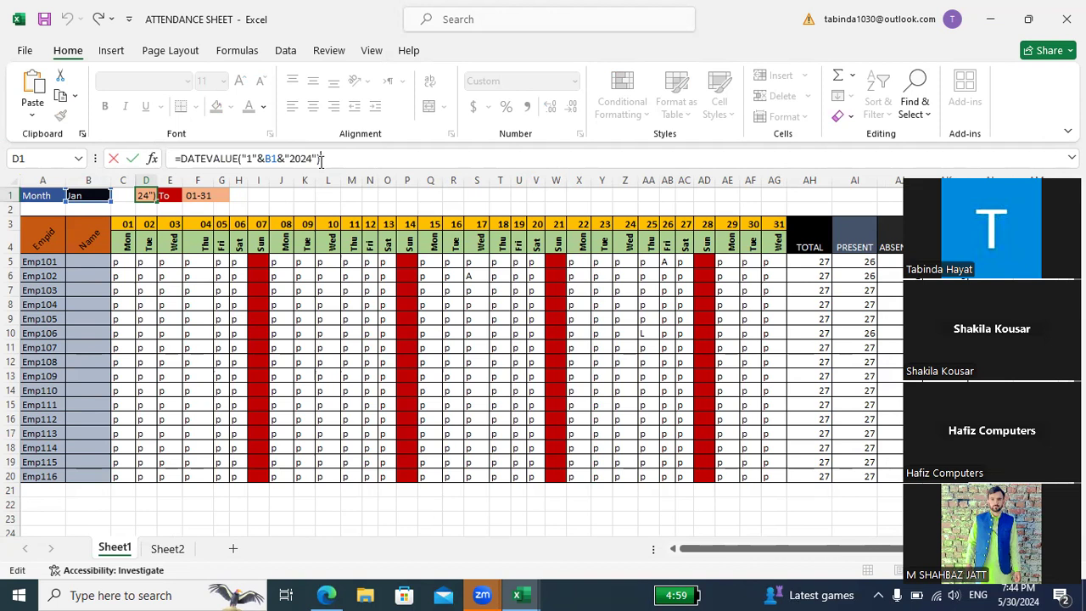
drag(316, 158, 241, 160)
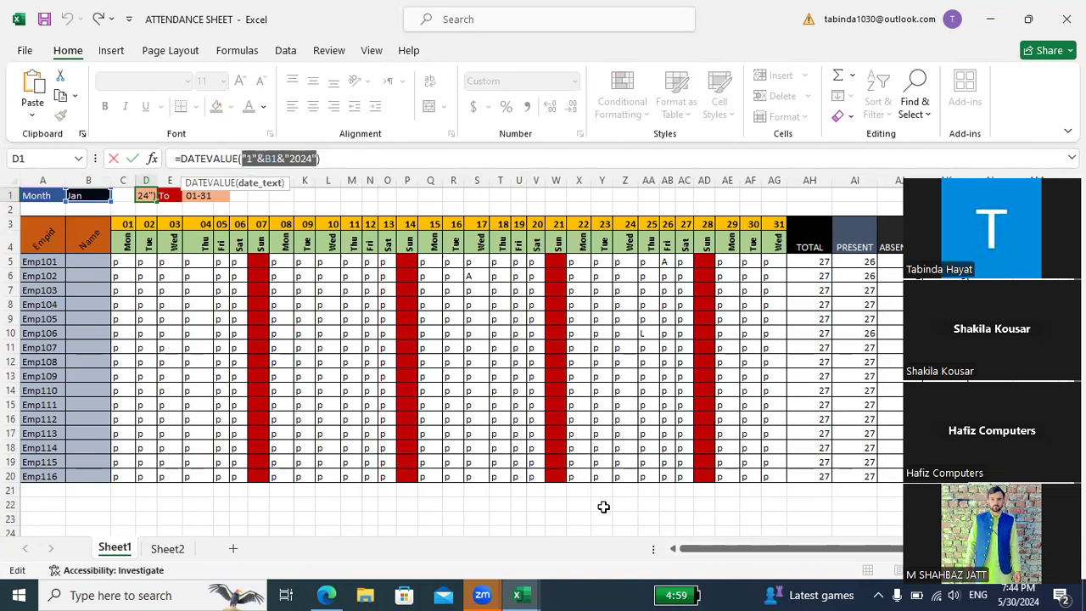
mouse_move(539, 594)
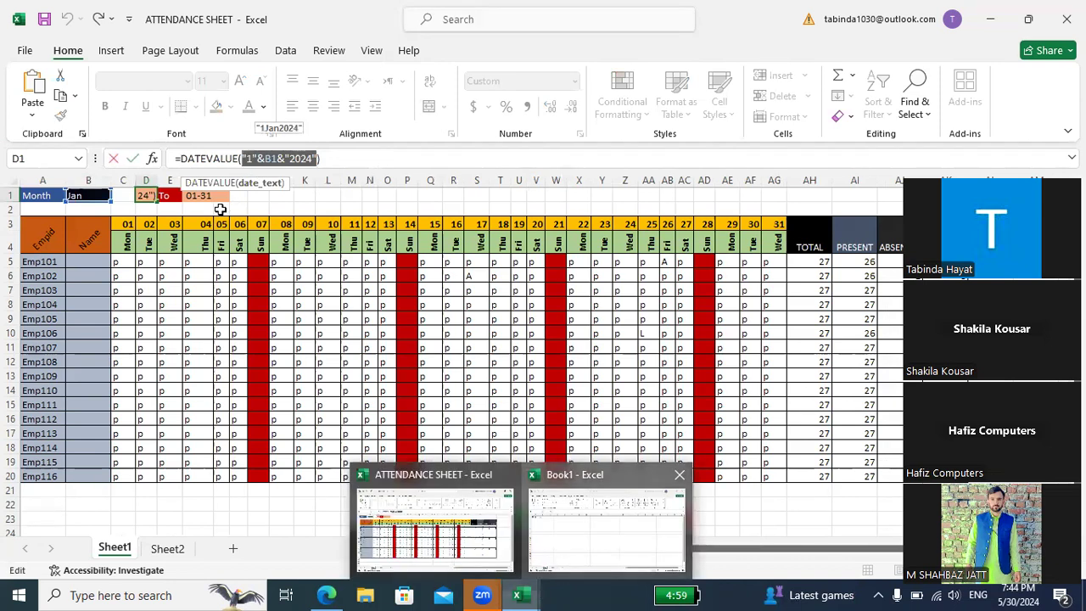
key(ctrl+F6)
click(198, 197)
drag(364, 158, 167, 163)
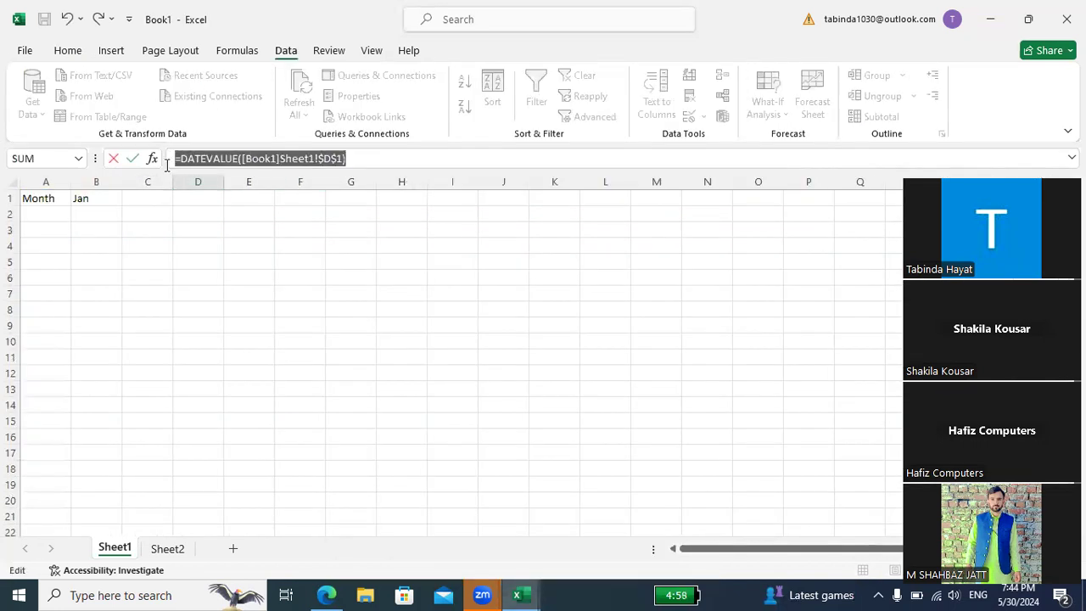
key(ctrl+F6)
key(Escape)
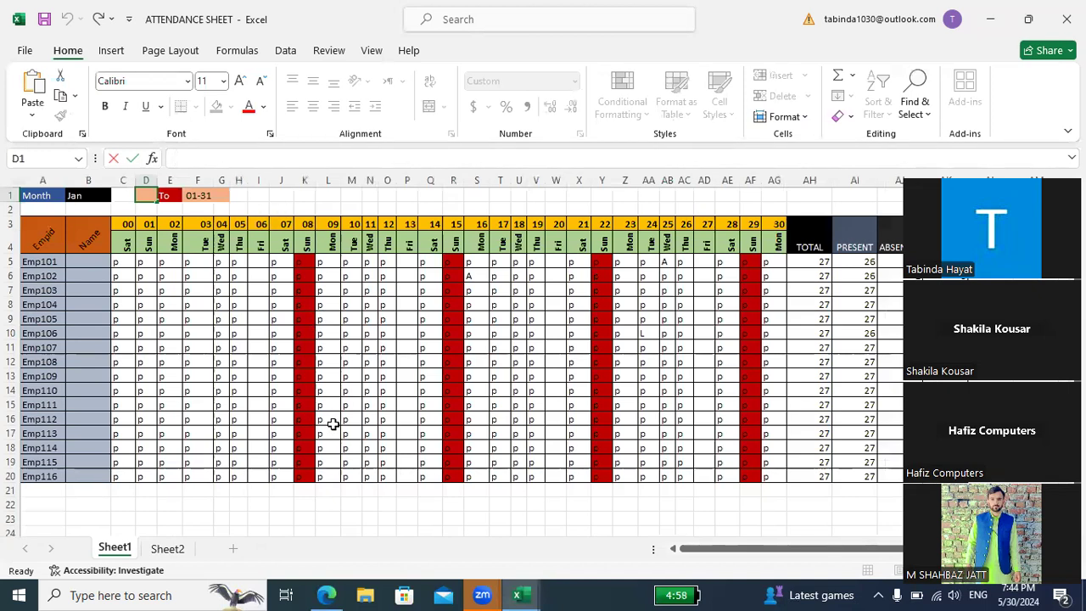
click(521, 593)
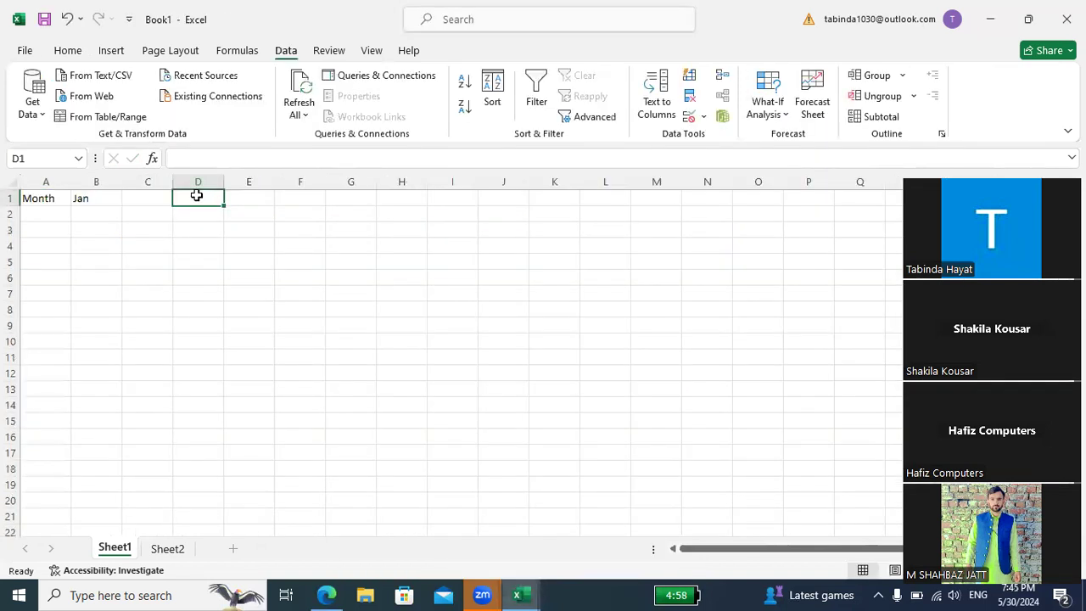
Enter =DATEVALUE("1"&B1&"2024") in D1, returning 45292
text(=da)
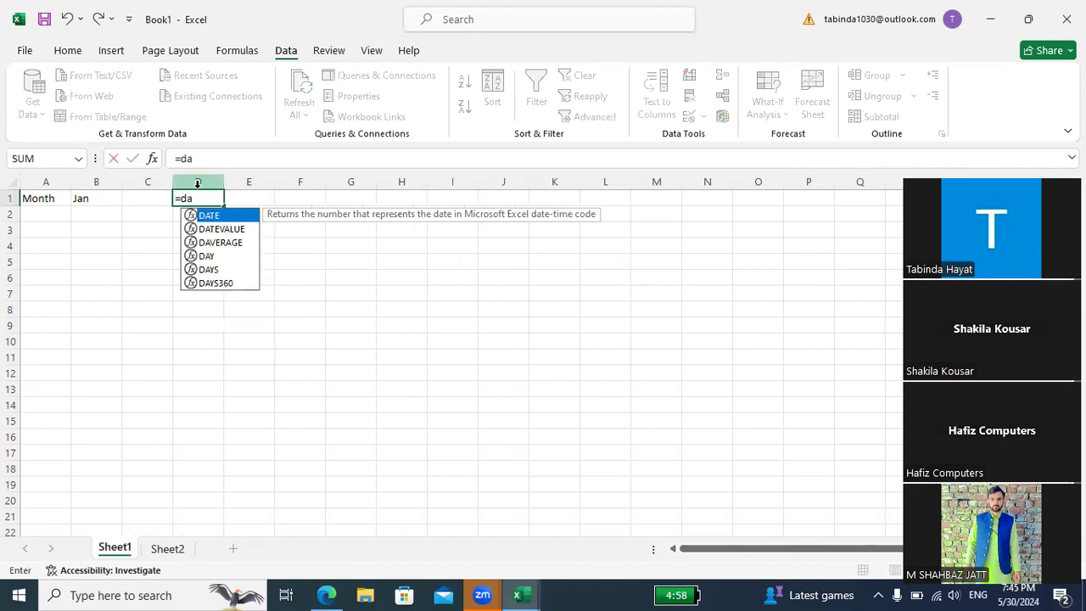
key(Down)
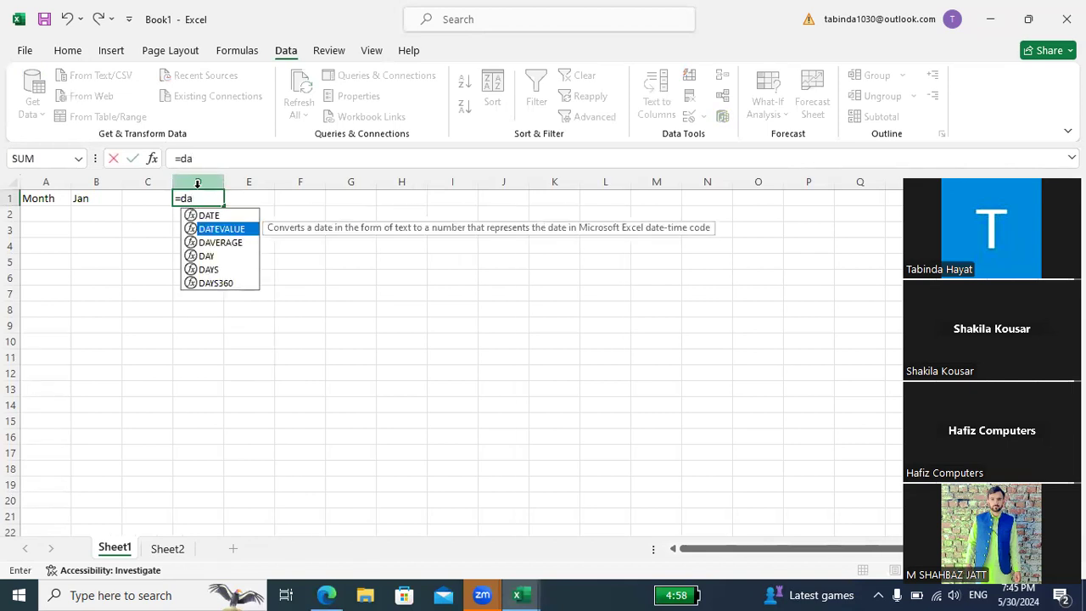
key(Tab)
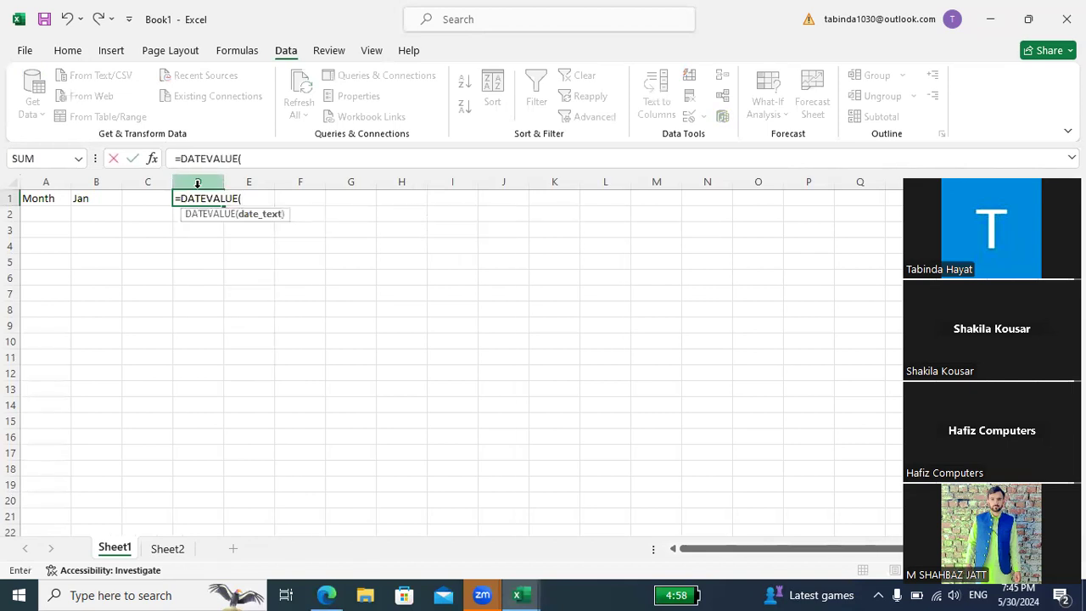
text("1"&B1&"2024")
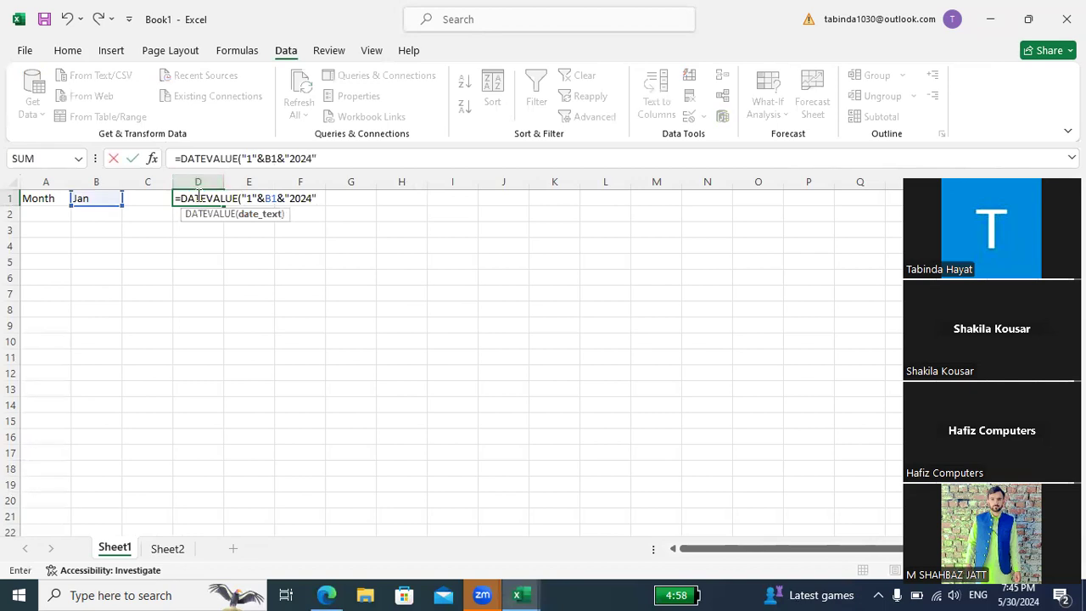
text())
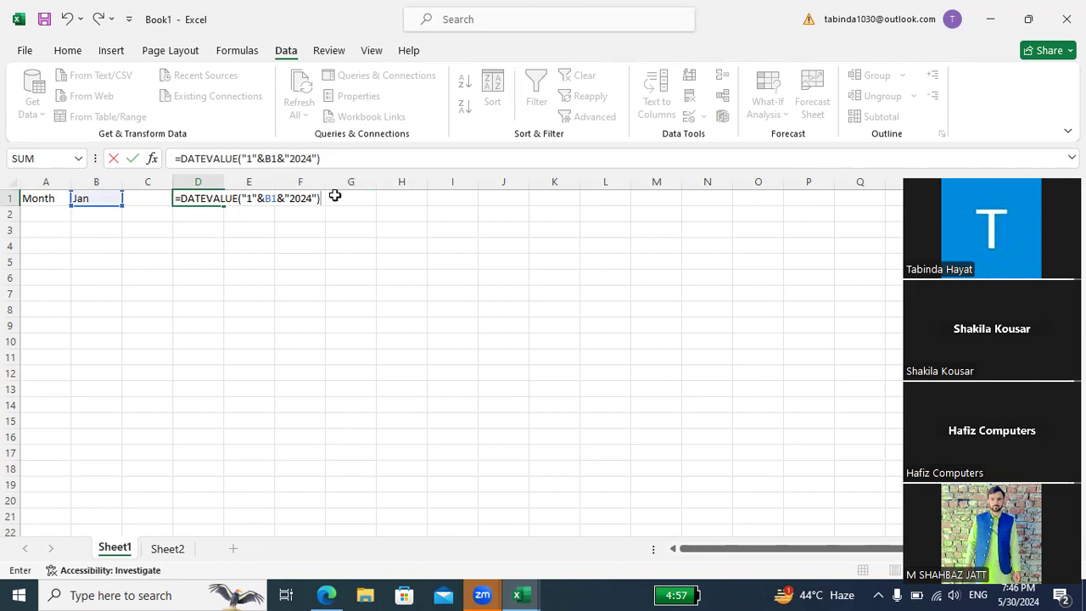
key(Return)
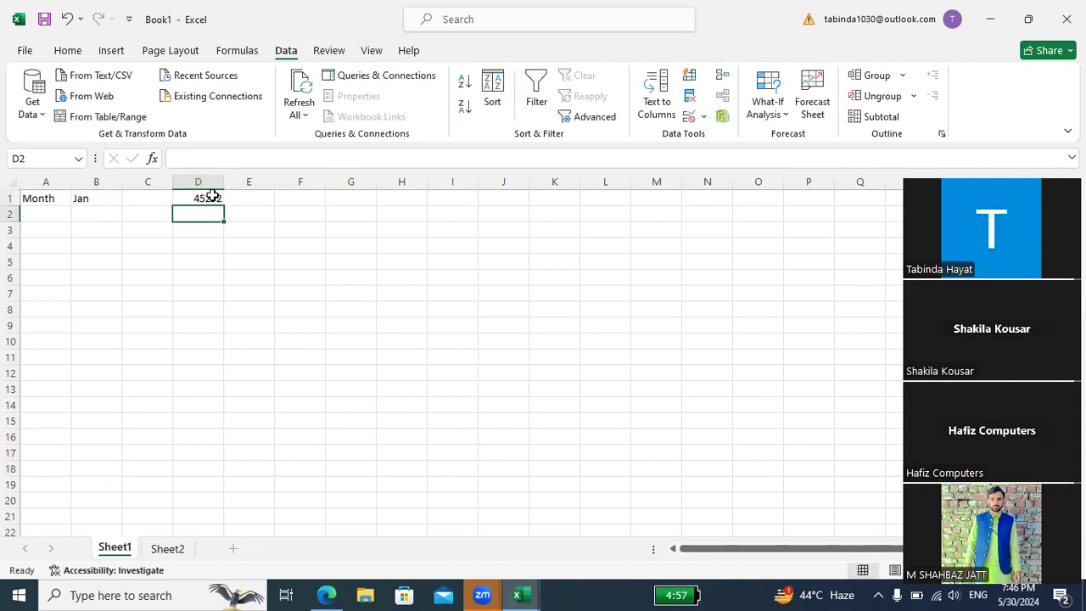
Give D1 the custom m/d/yyyy date format from More Number Formats
click(215, 198)
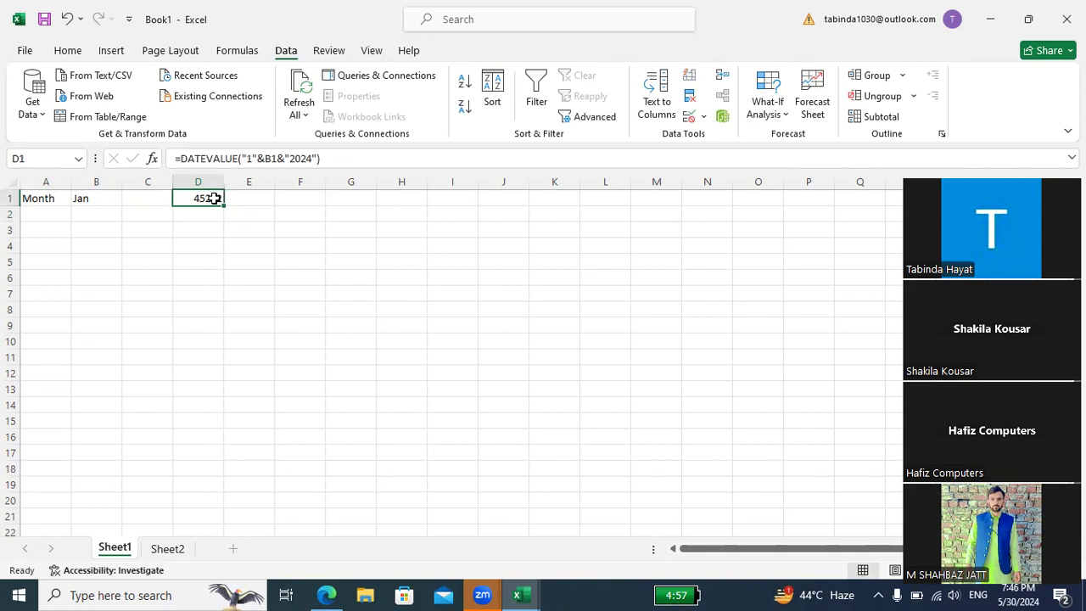
click(68, 50)
click(576, 82)
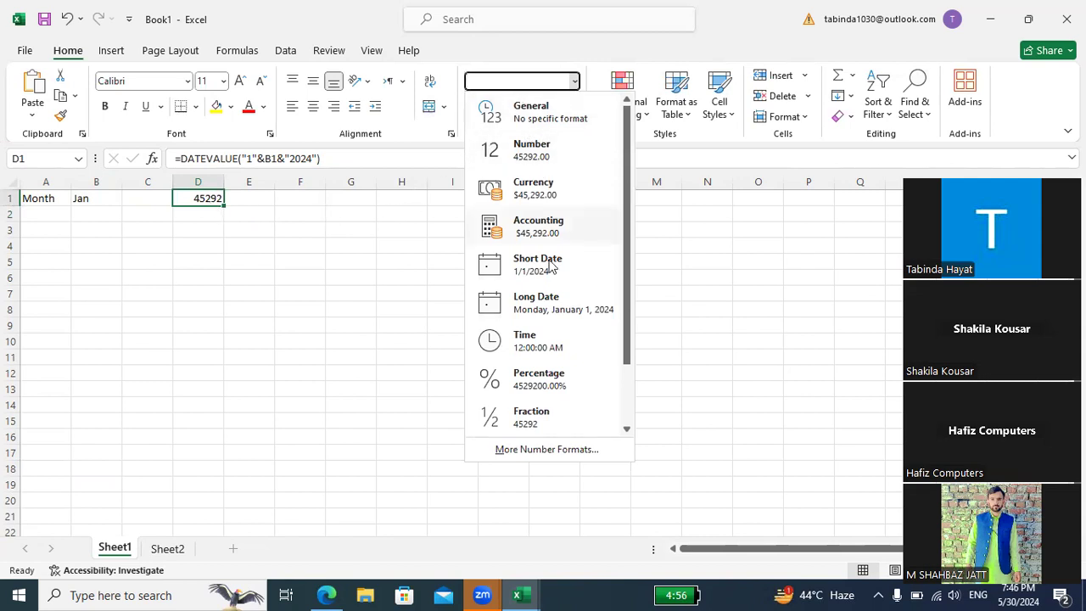
click(531, 450)
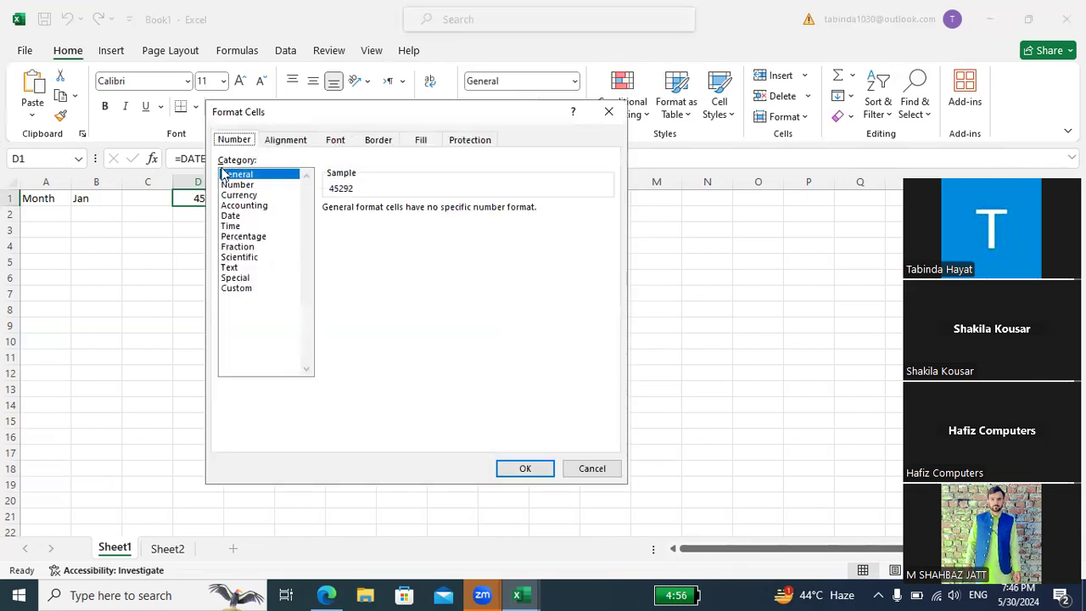
click(237, 217)
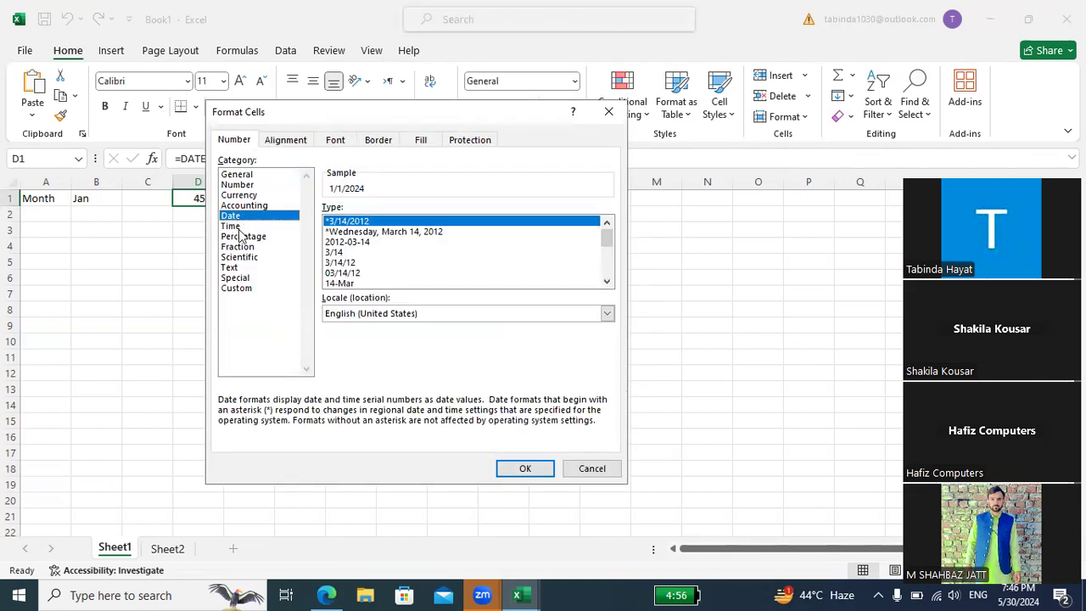
click(255, 289)
drag(363, 222, 337, 221)
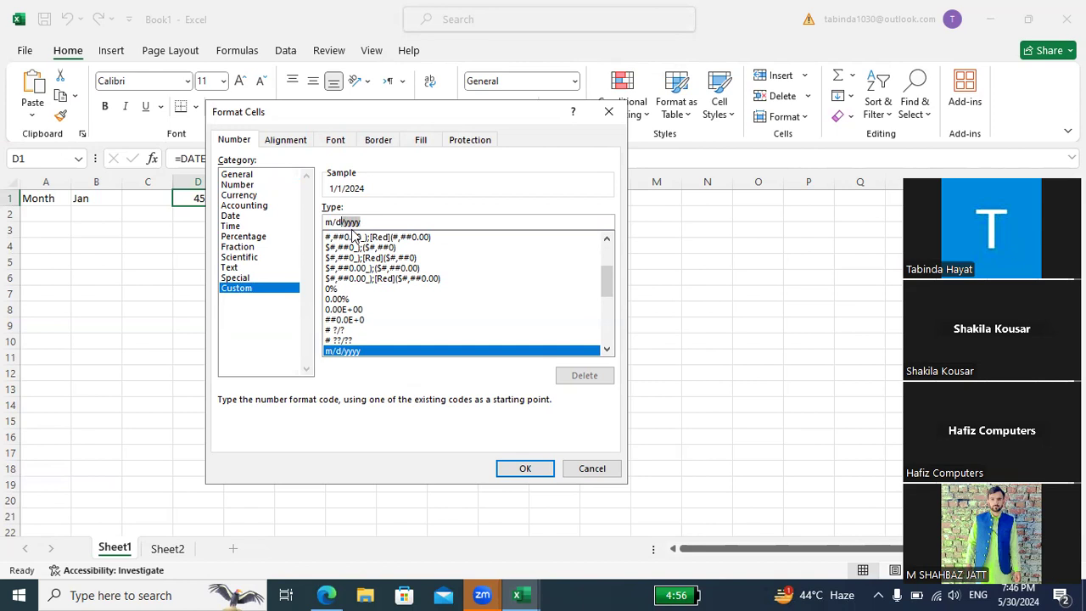
key(Return)
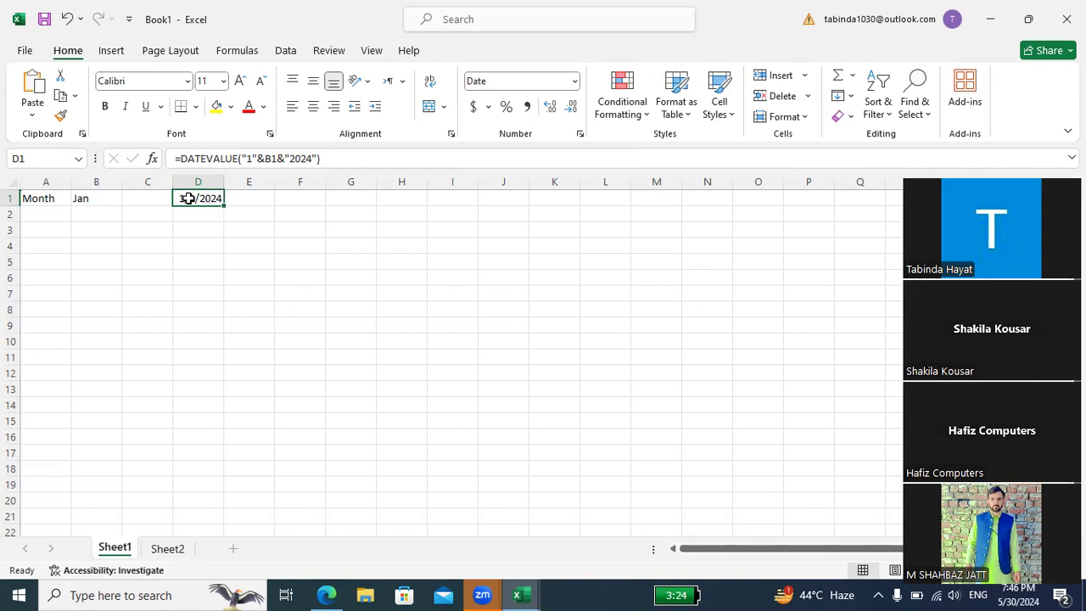
Edit D1's custom format code down to m/d so it reads 1/1
click(574, 81)
click(538, 451)
click(241, 289)
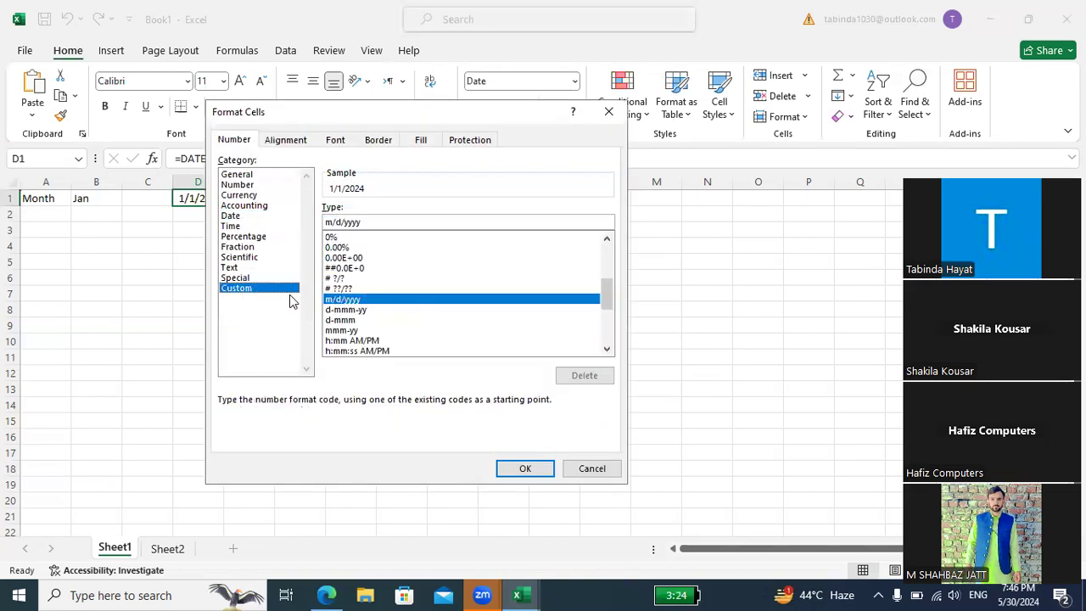
click(364, 223)
key(BackSpace)
key(BackSpace)
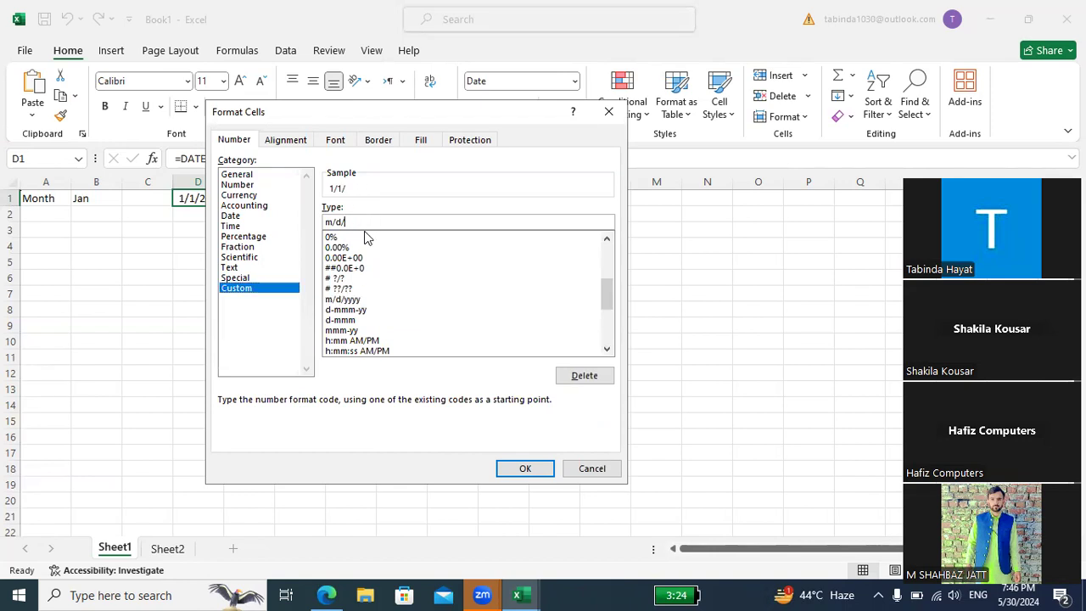
key(Return)
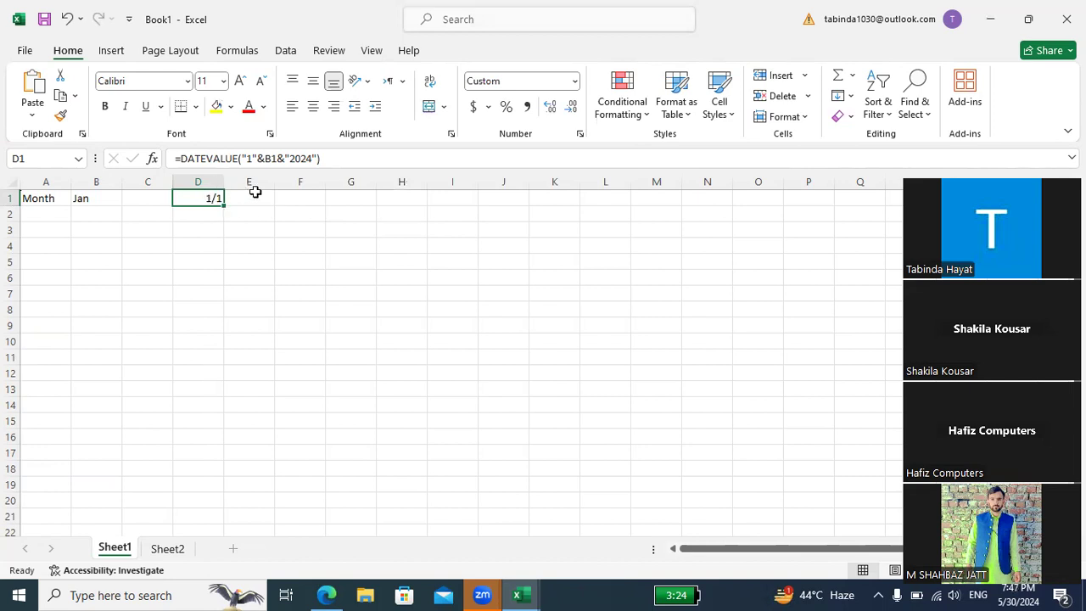
Enter =EOMONTH(D1,0) in F1, returning 45322 for January's last day
click(303, 198)
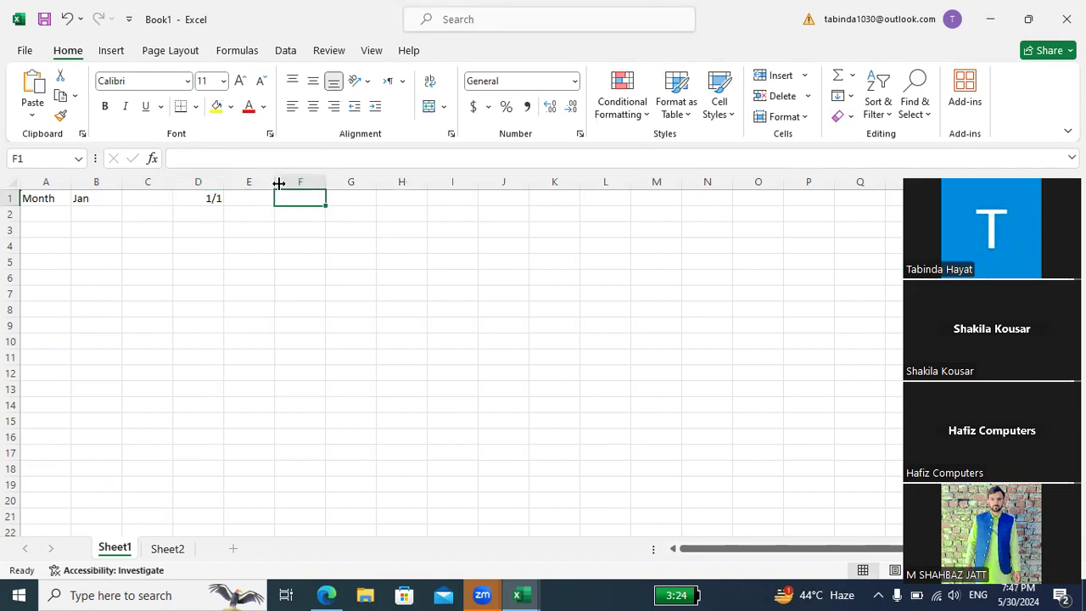
text(=e)
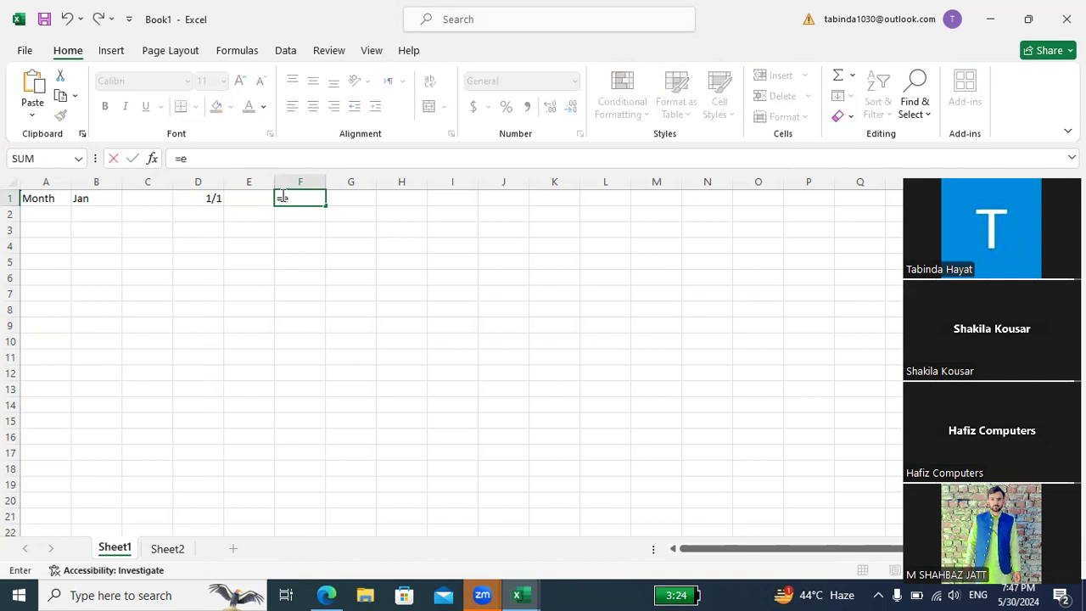
text(m)
key(BackSpace)
text(om)
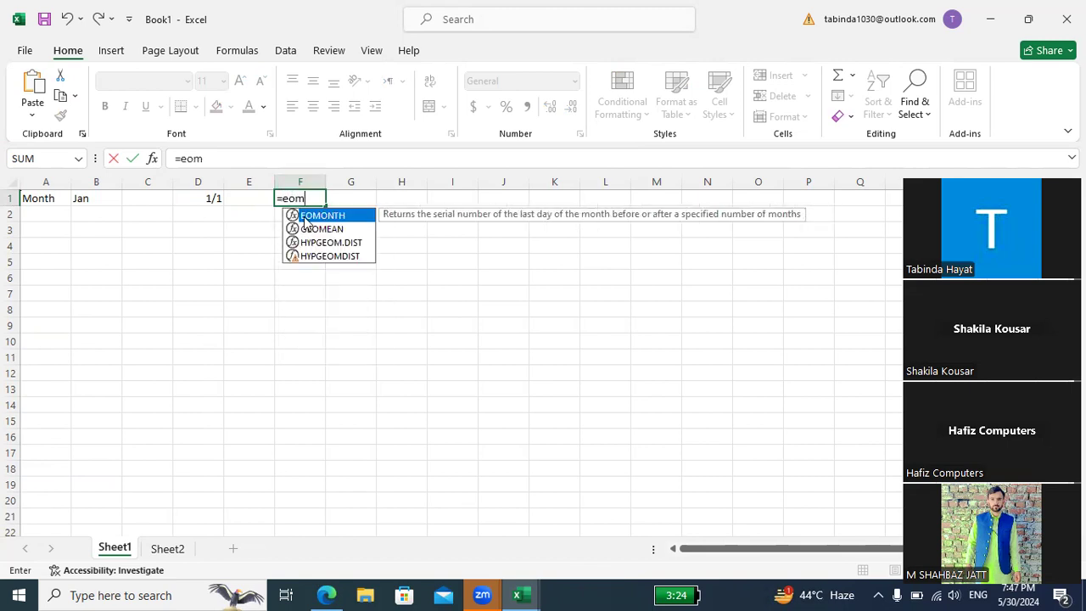
double_click(304, 218)
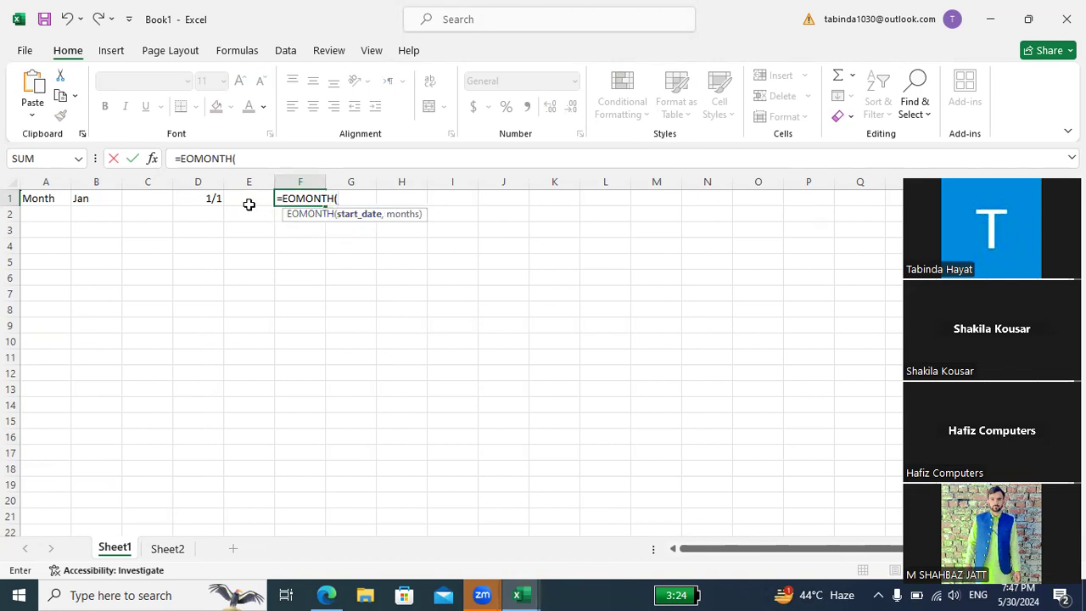
click(211, 200)
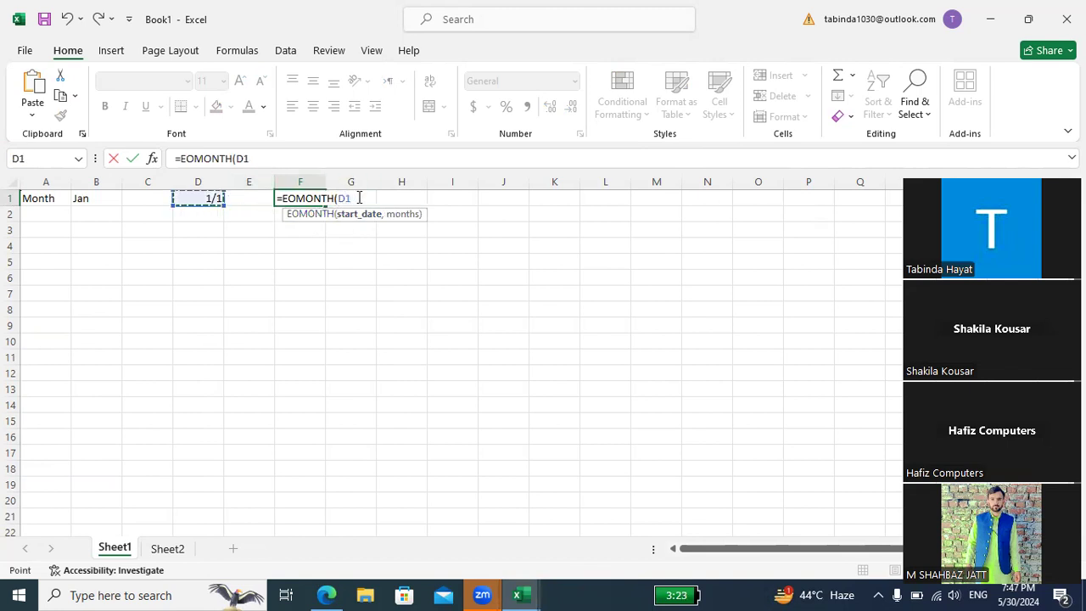
text(,0)
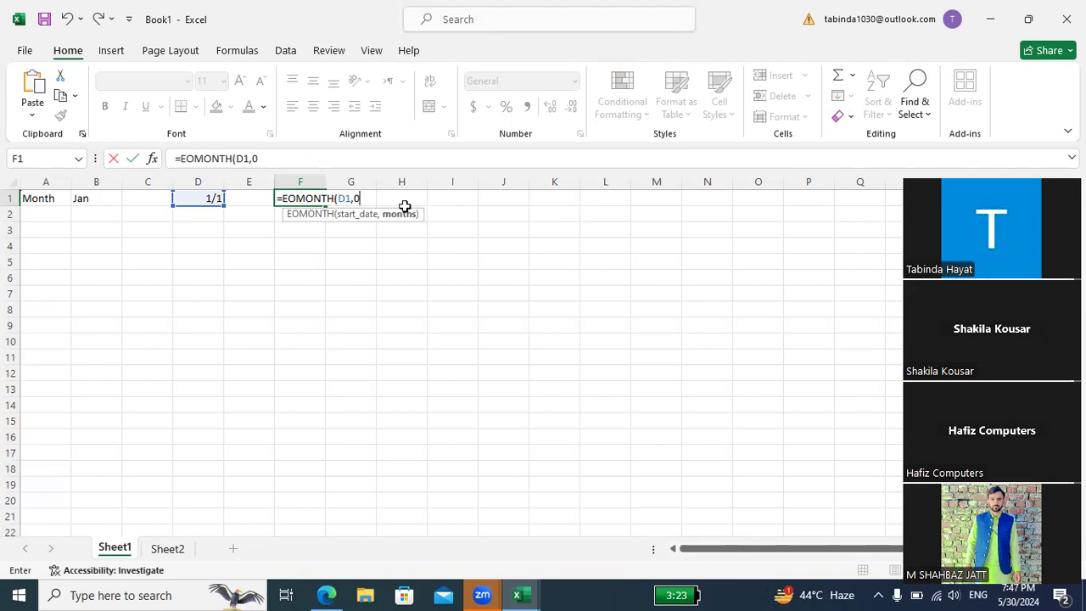
text())
key(Return)
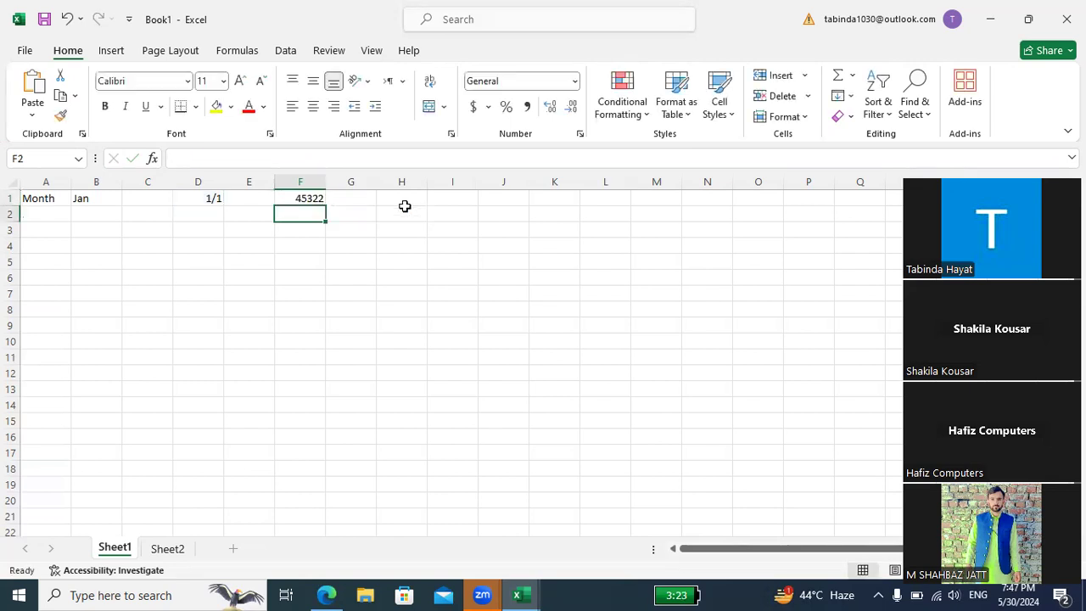
click(314, 197)
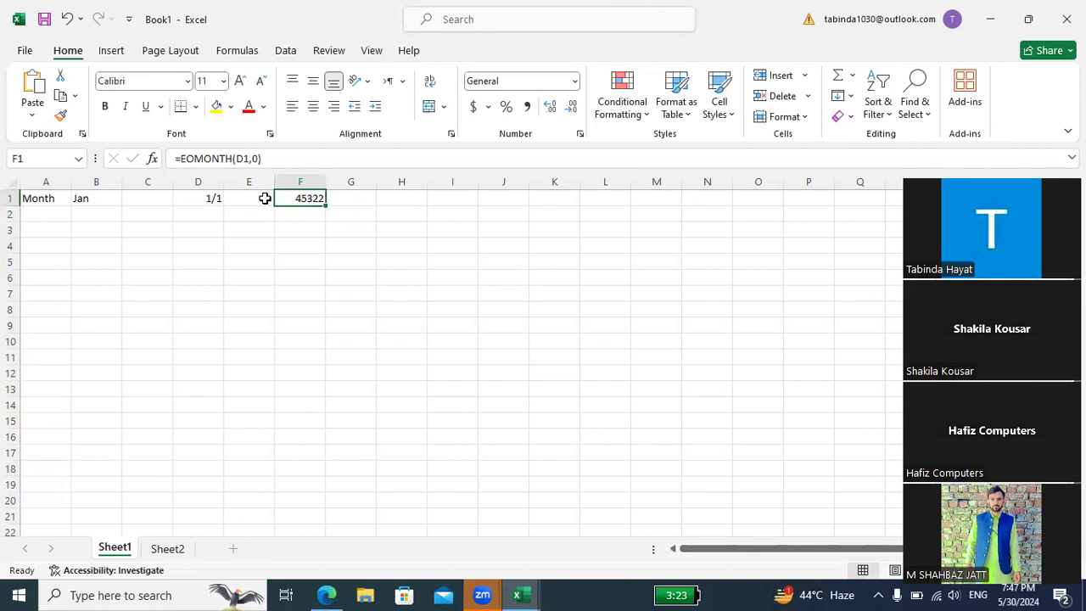
Apply a custom m/d format to F1 so 45322 displays as 1/31
click(576, 83)
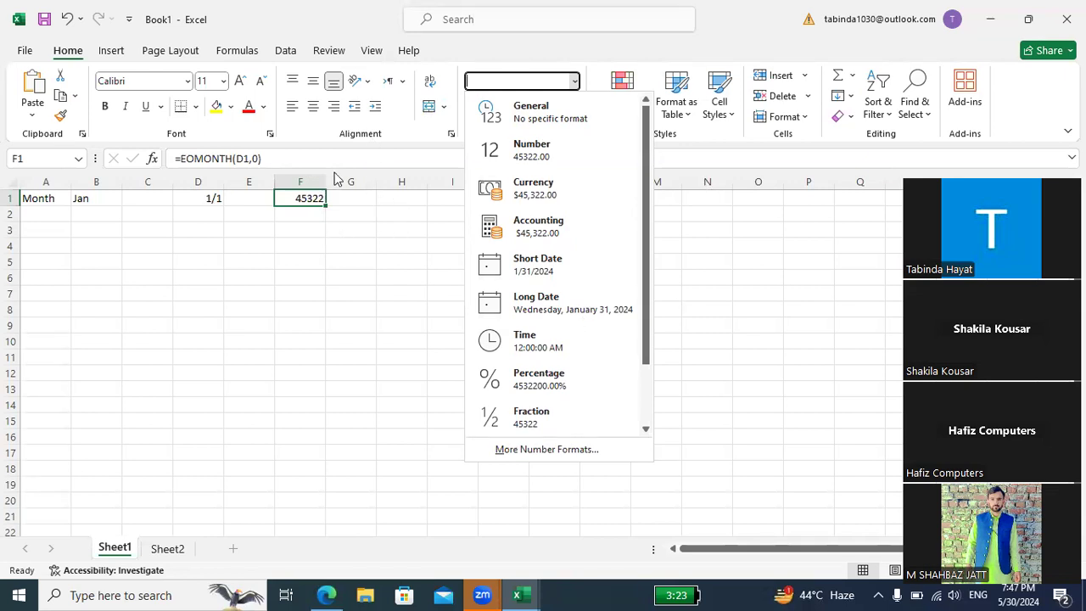
click(546, 449)
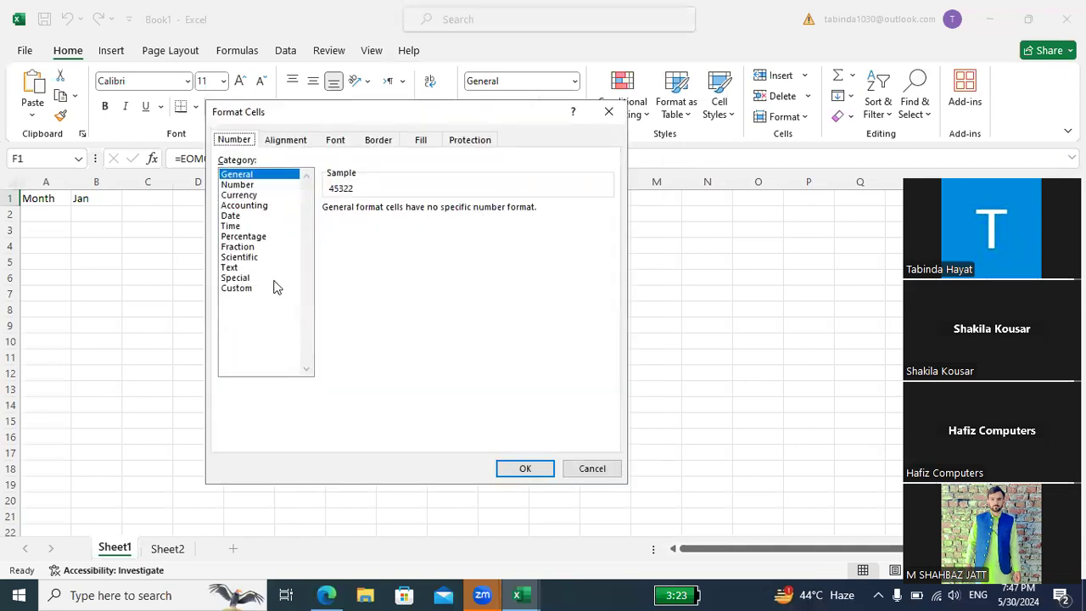
click(234, 216)
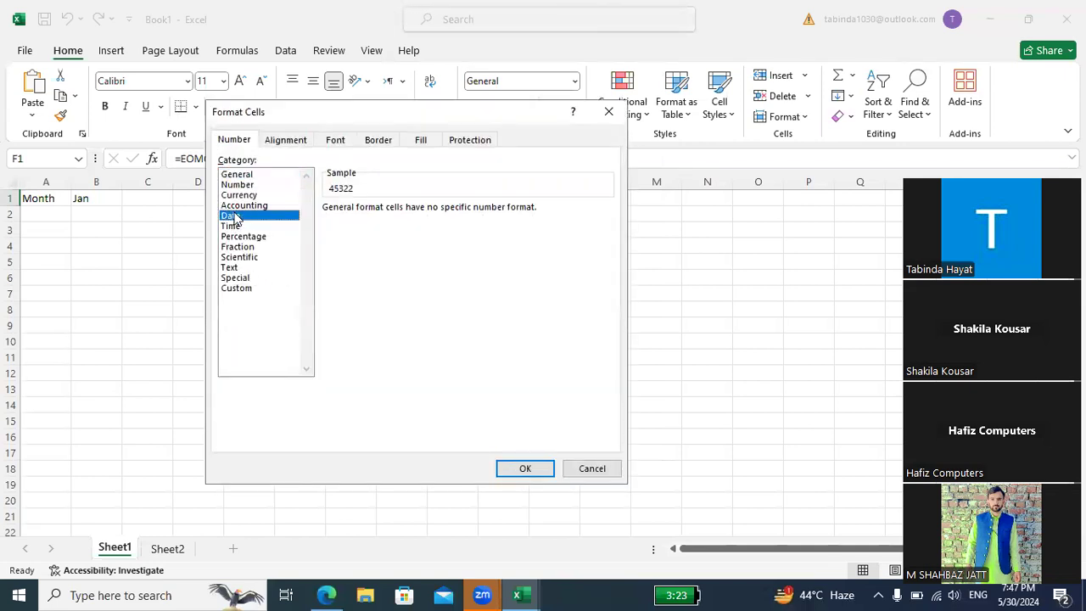
click(239, 288)
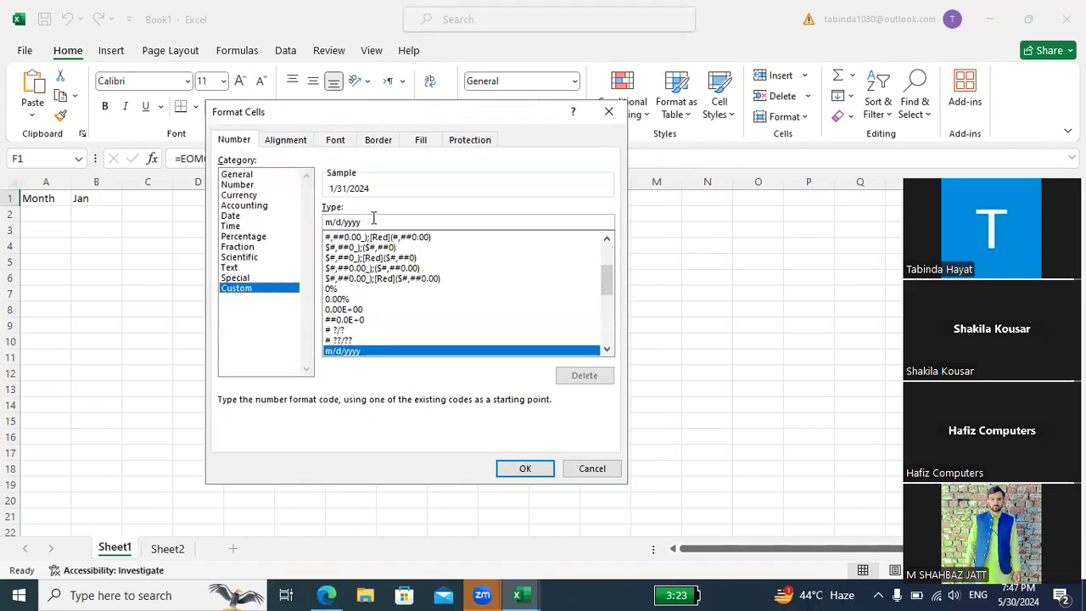
key(BackSpace)
key(BackSpace)
key(BackSpace)
key(BackSpace)
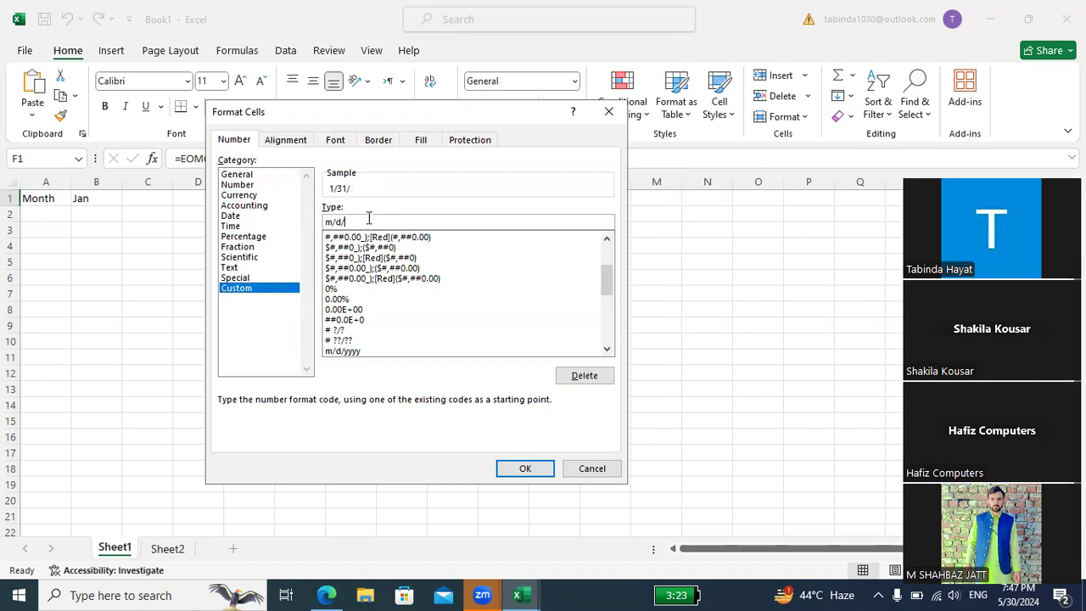
key(Return)
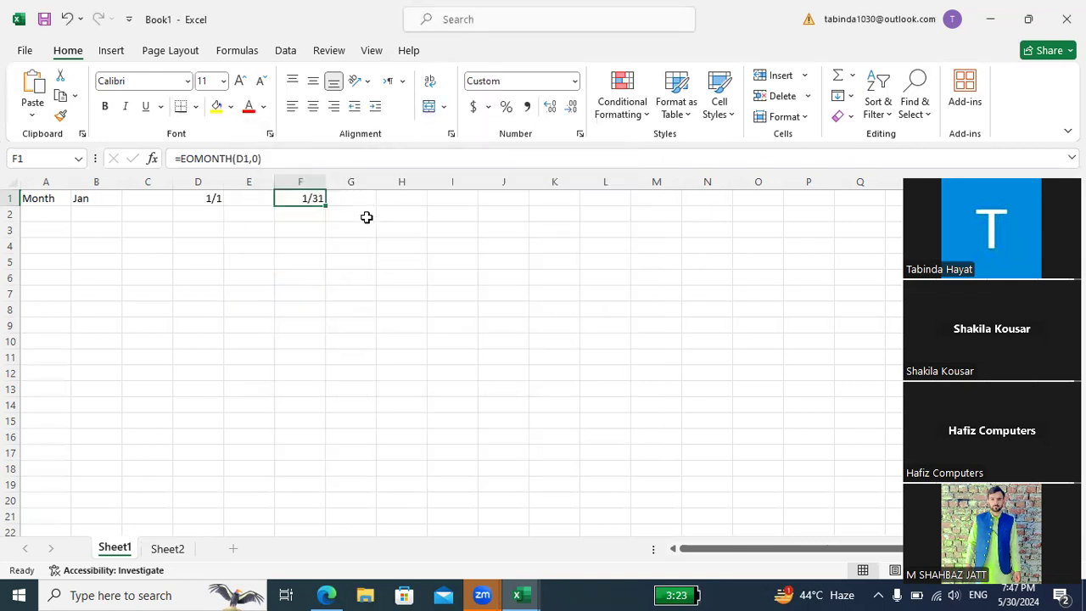
Pick Feb from B1's month dropdown, making D1 and F1 show 2/1 and 2/29
click(96, 195)
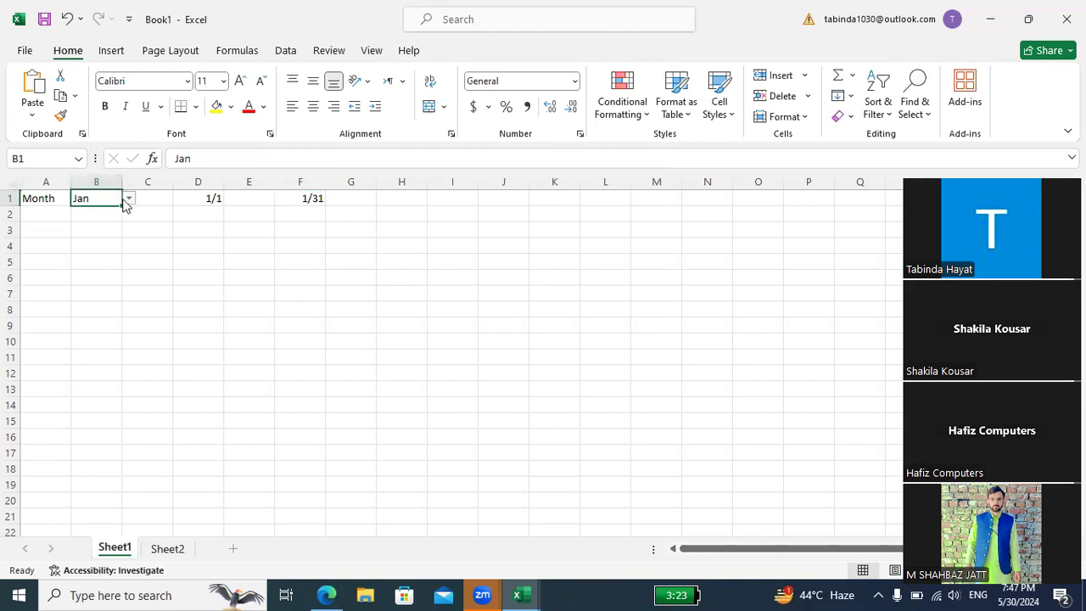
click(128, 197)
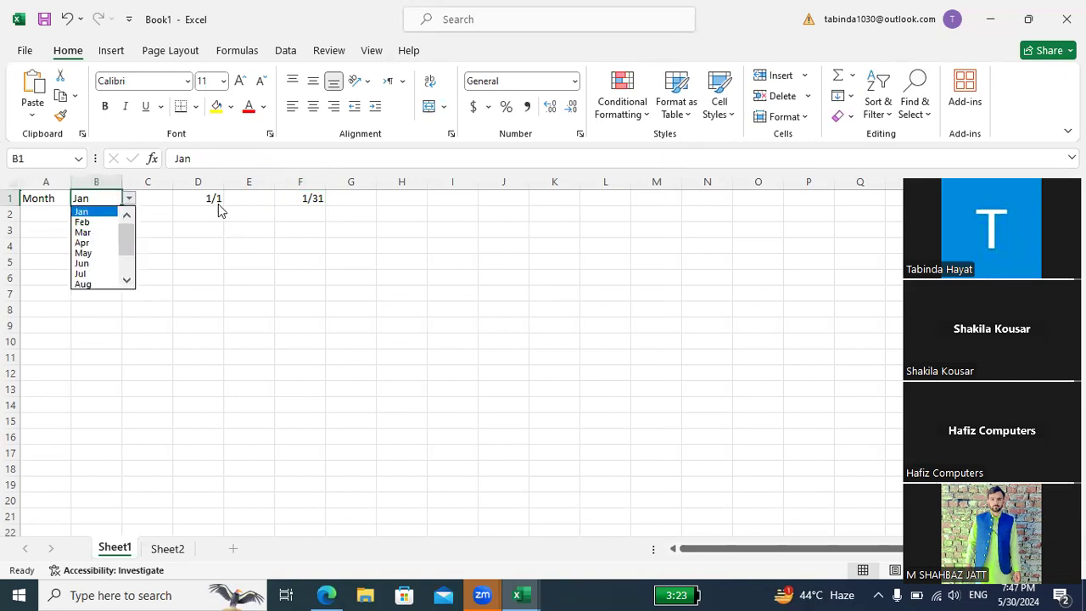
click(84, 222)
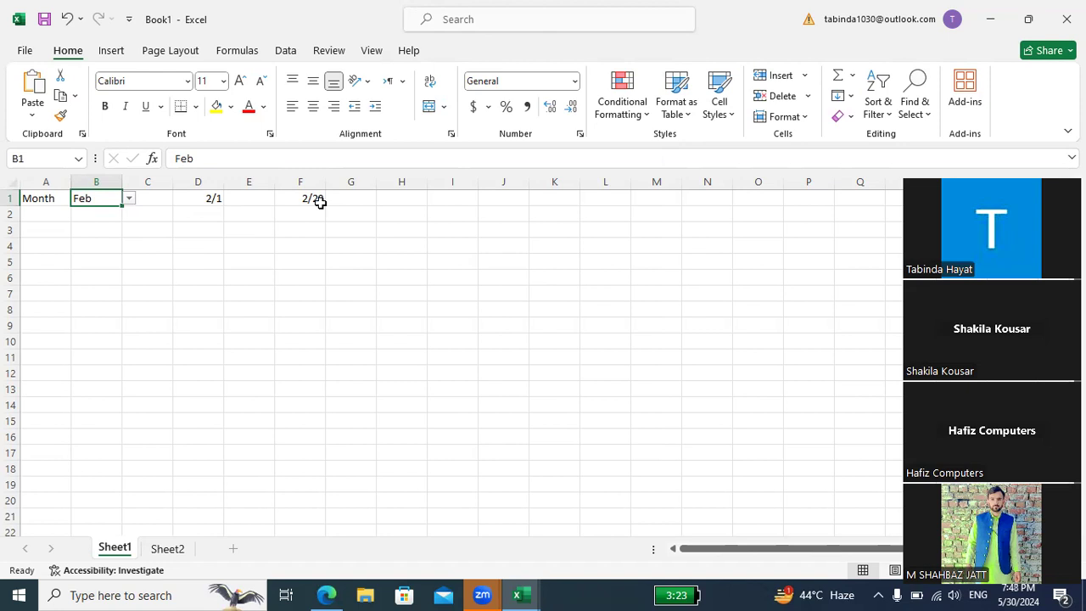
click(130, 199)
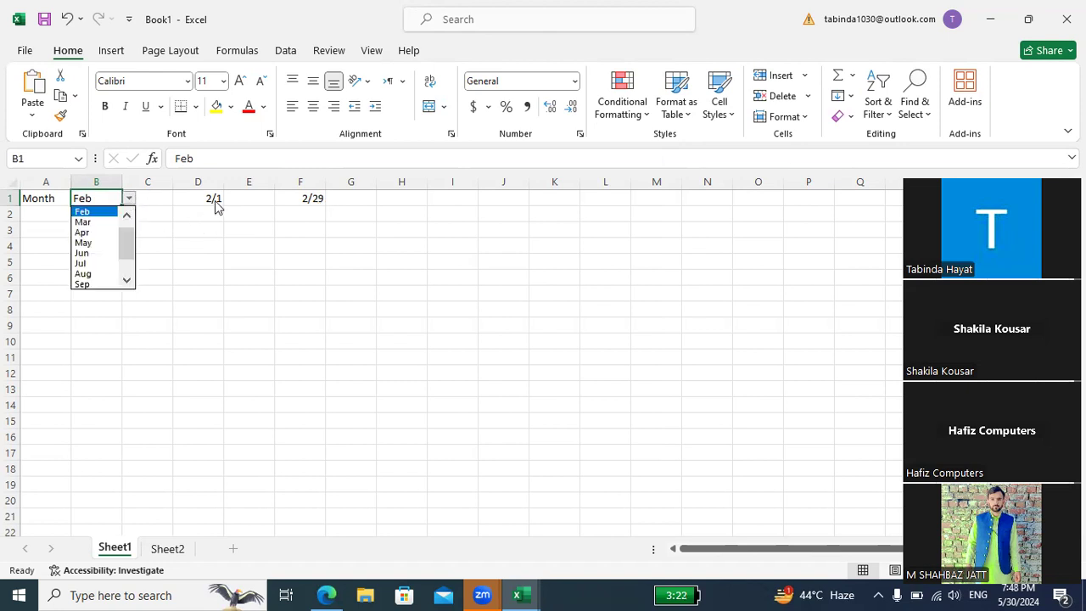
click(326, 200)
click(319, 200)
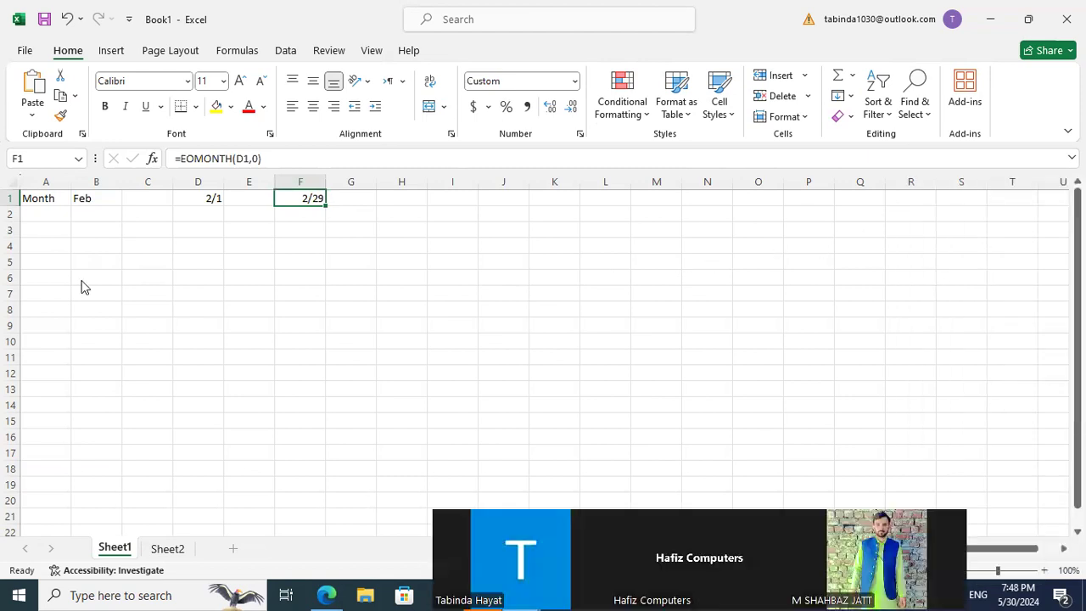
click(29, 210)
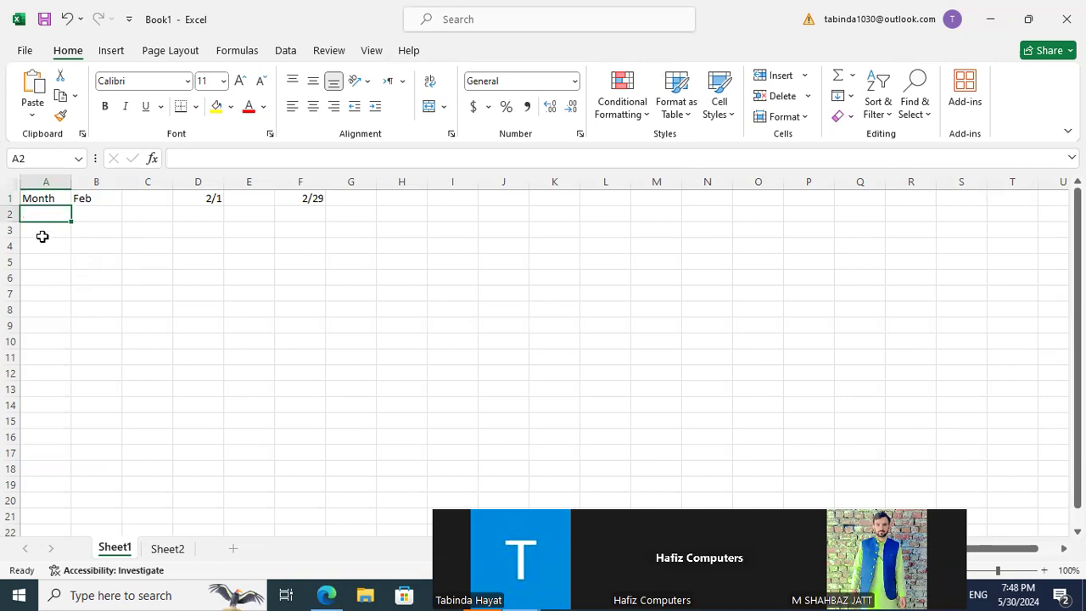
Enter the table headers EmpId in A4 and Name in B4
click(50, 247)
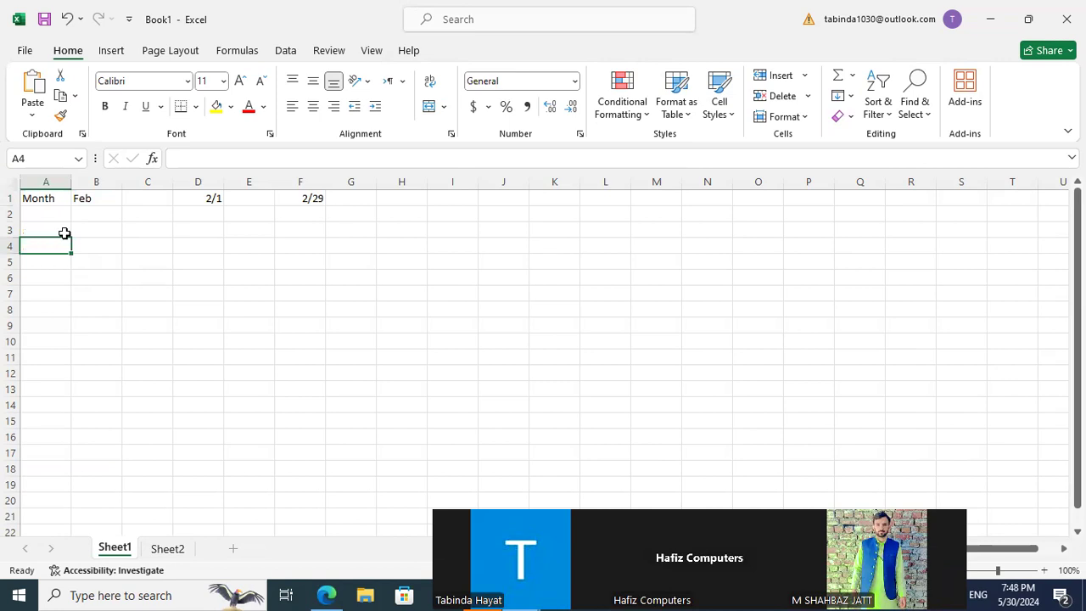
text(EmpId)
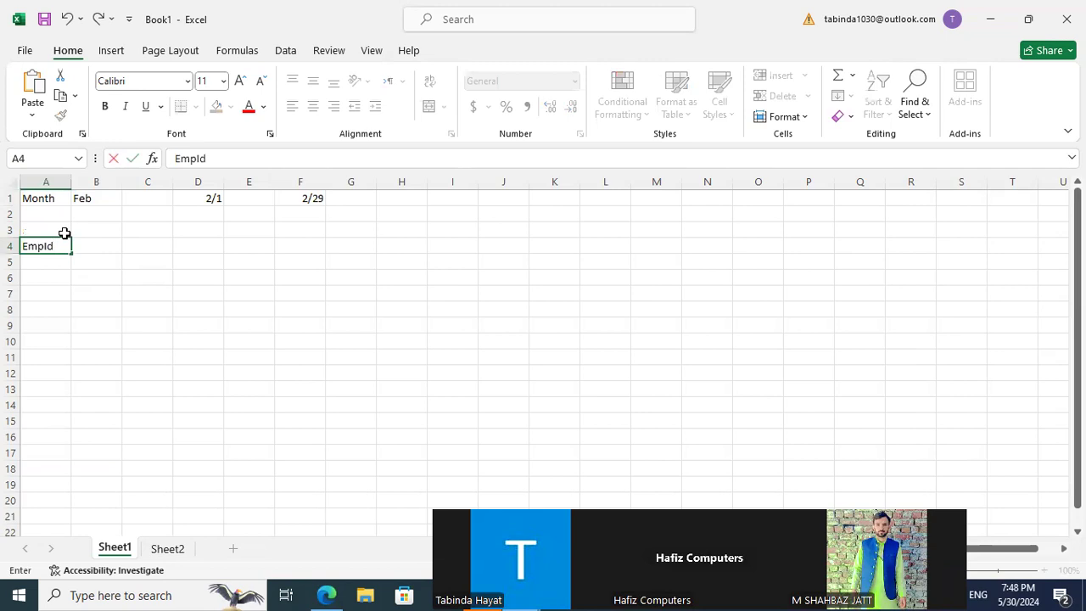
key(Tab)
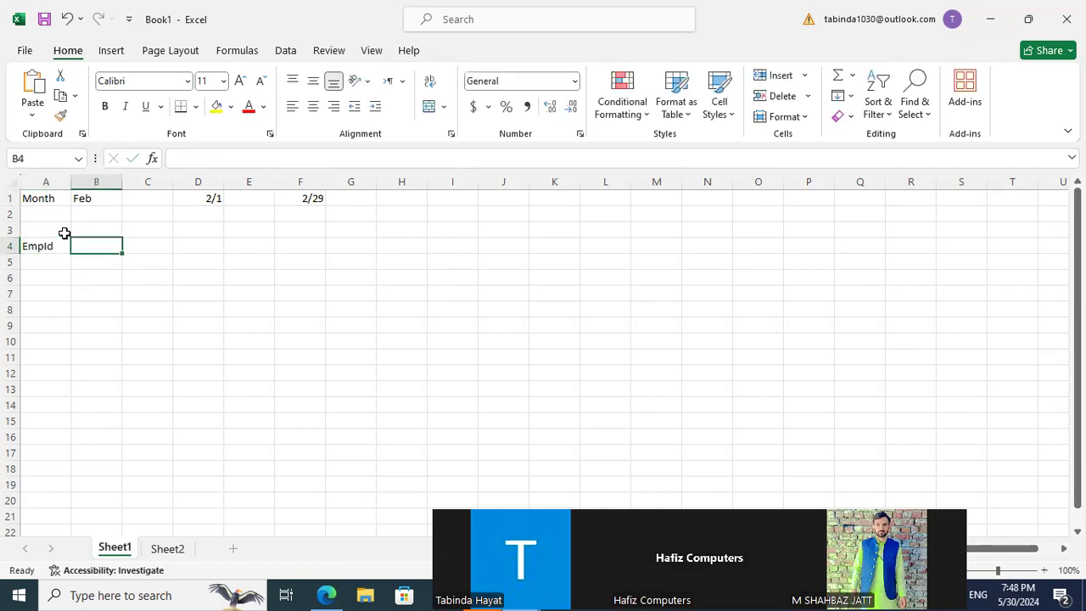
text(Name)
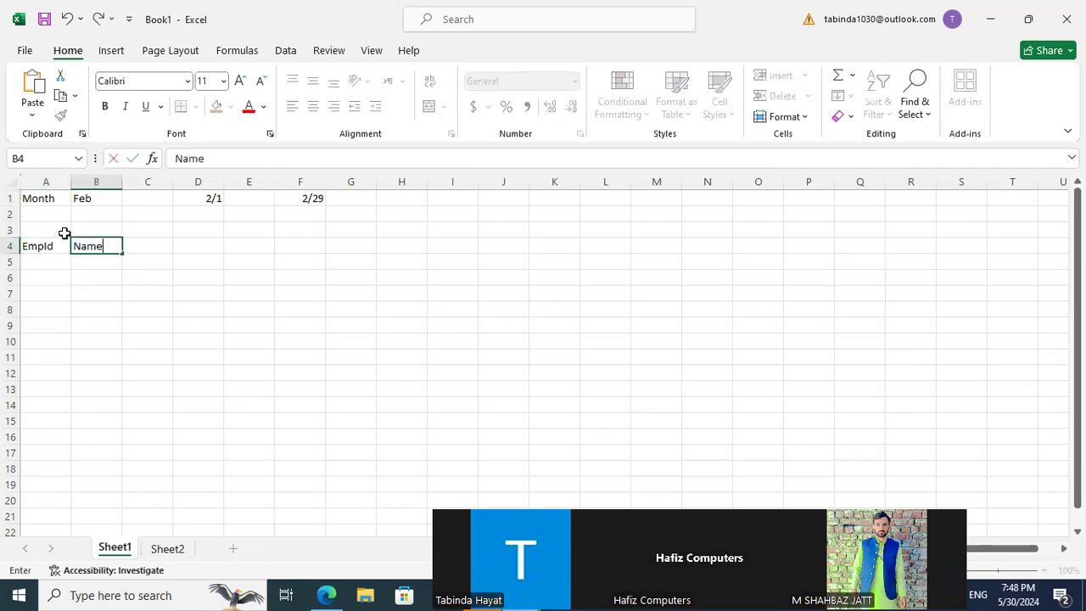
key(Tab)
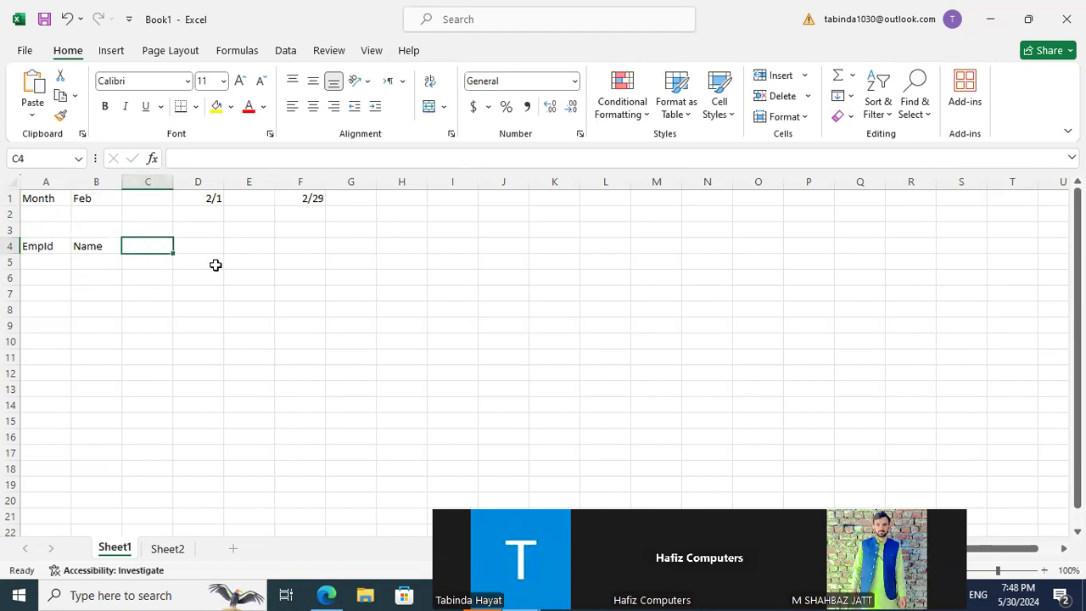
click(112, 195)
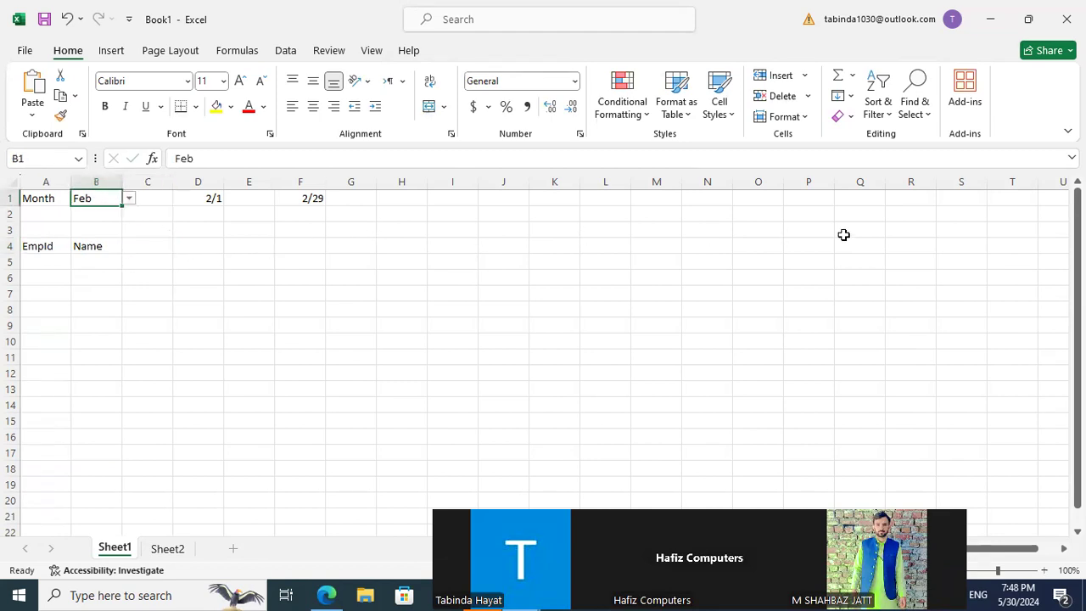
Switch B1 back to Jan and enter =D1 in C4 so it shows 1/1
click(131, 197)
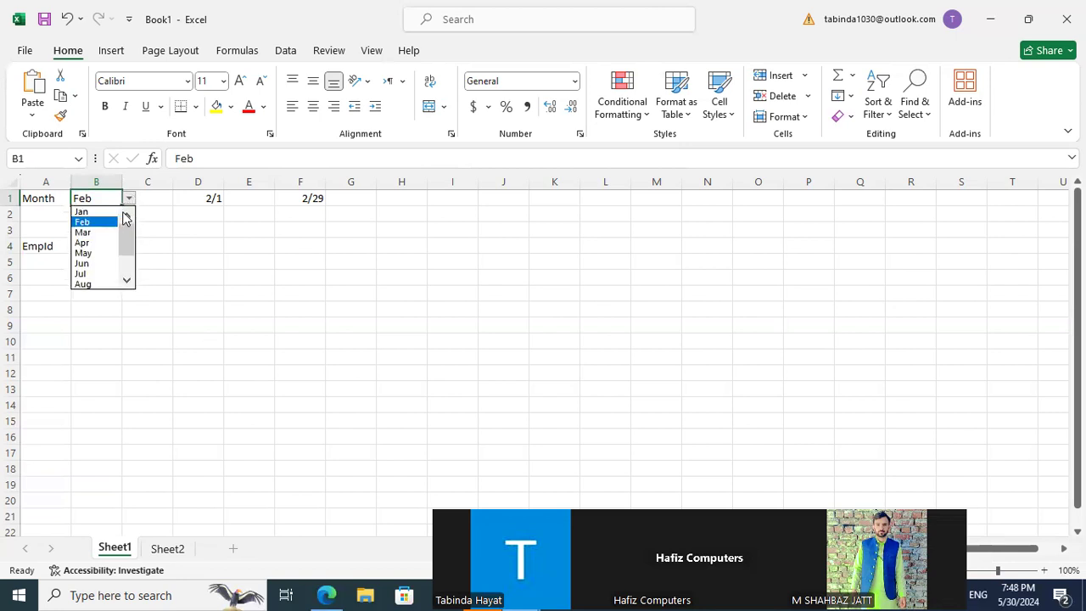
click(101, 211)
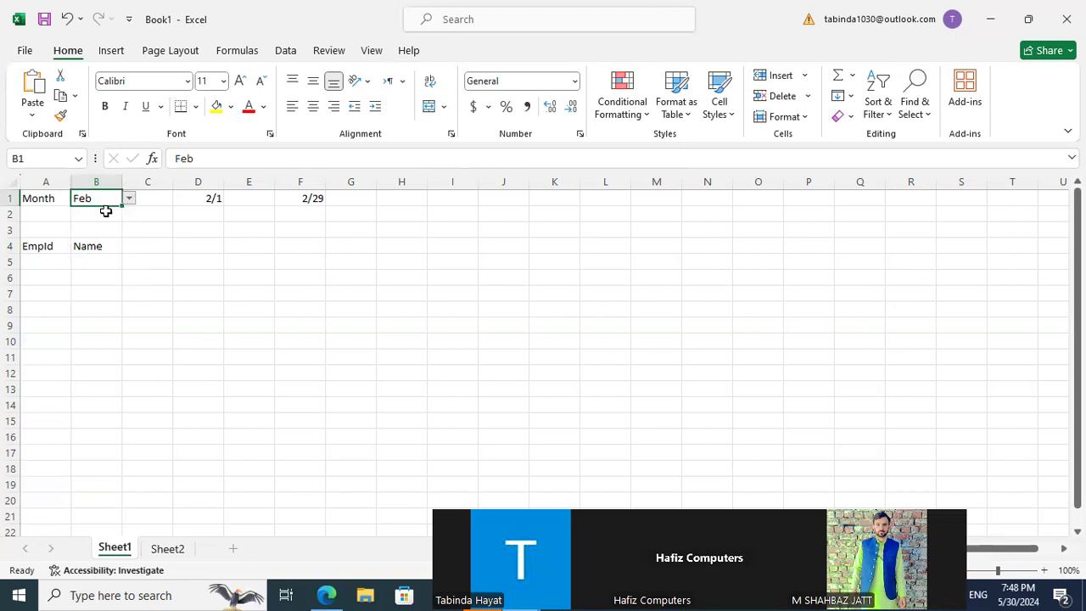
click(137, 244)
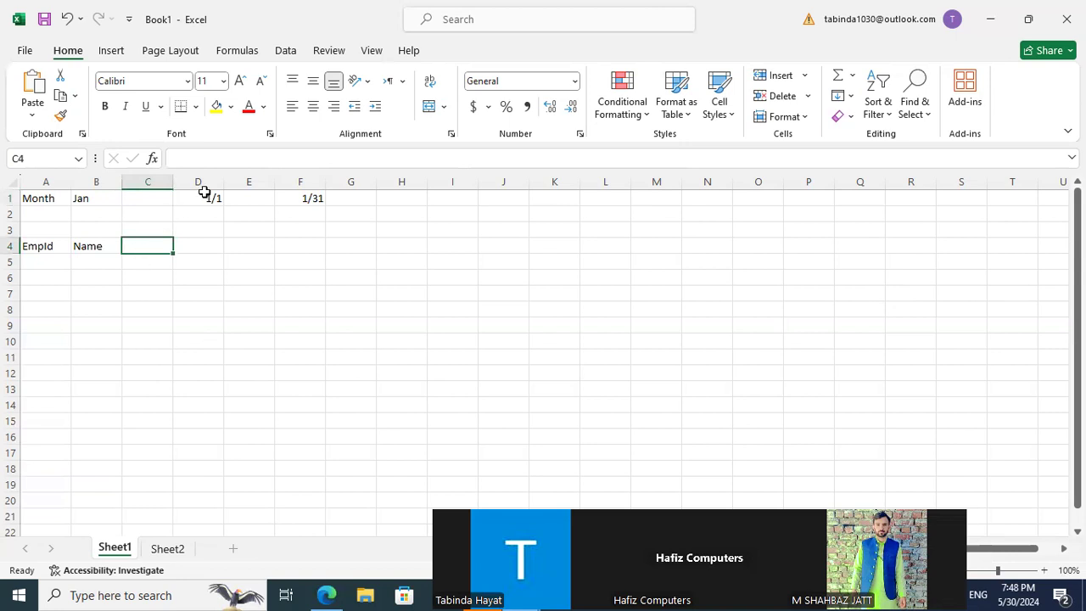
text(=)
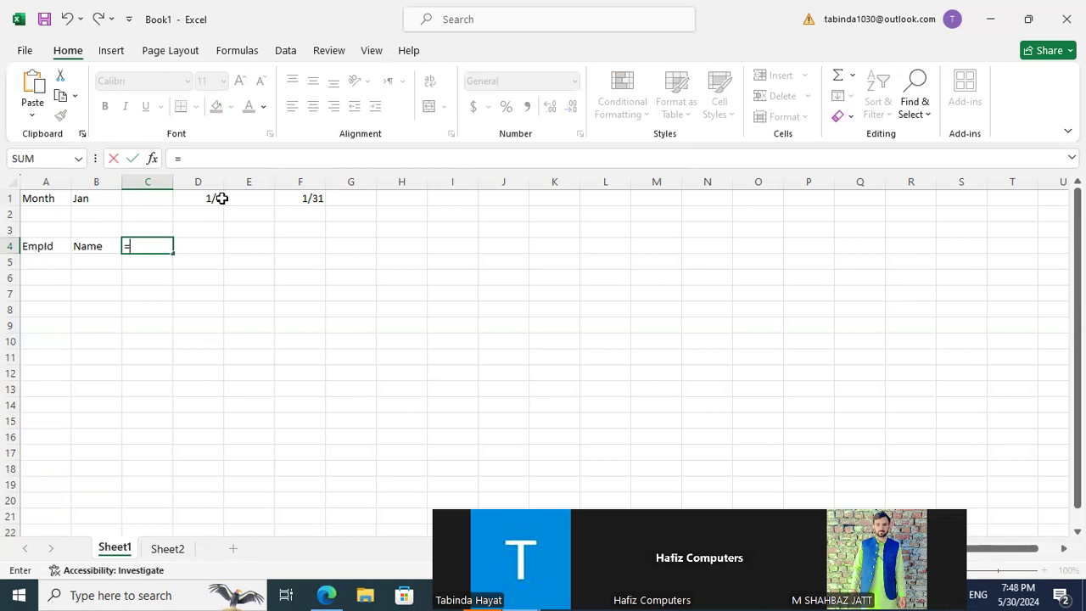
click(218, 198)
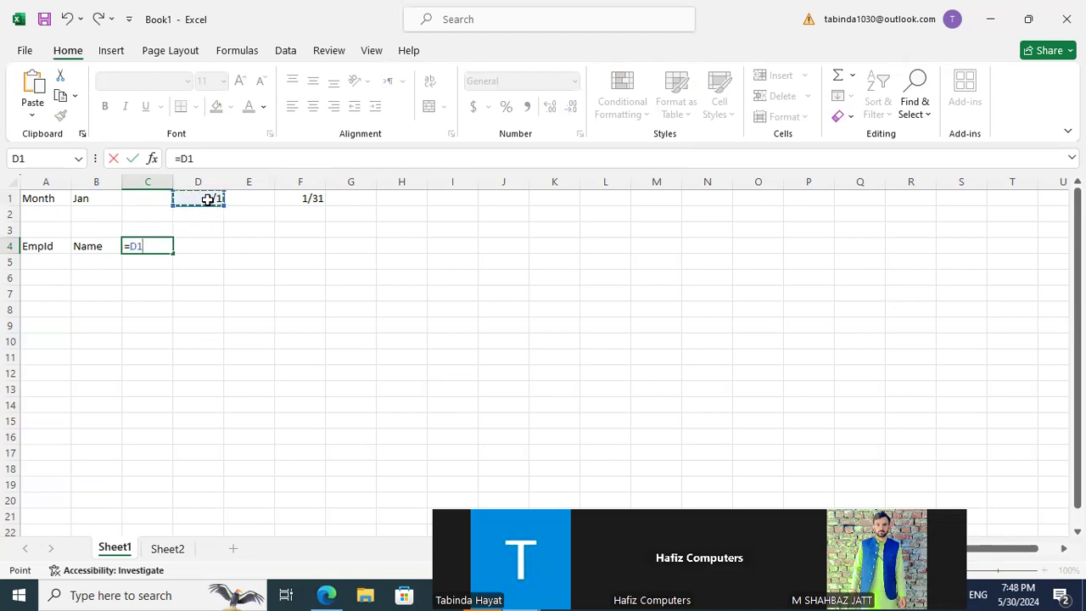
key(Return)
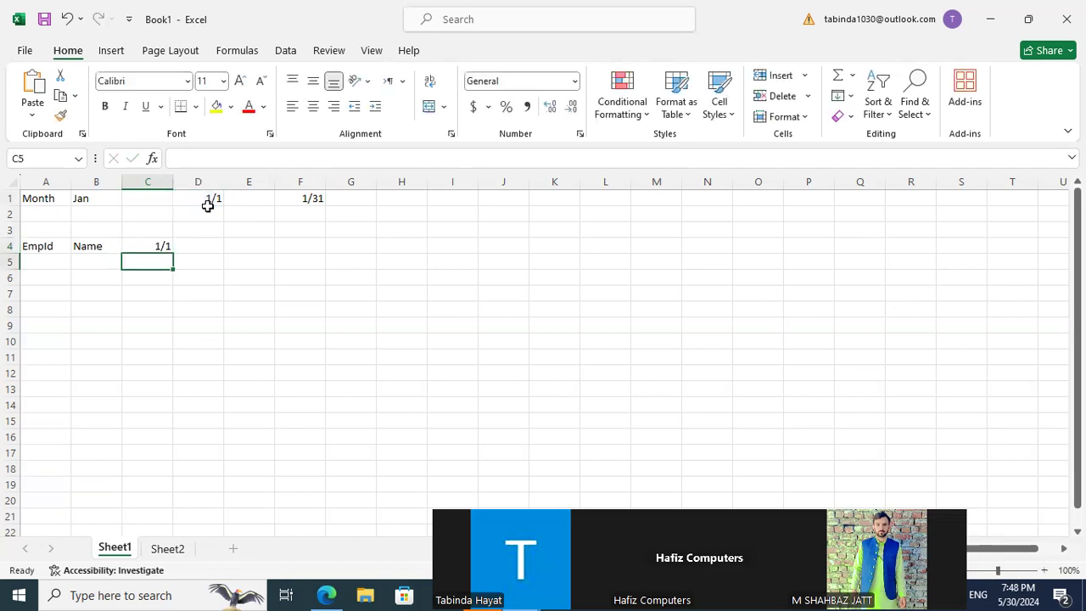
click(154, 246)
click(196, 244)
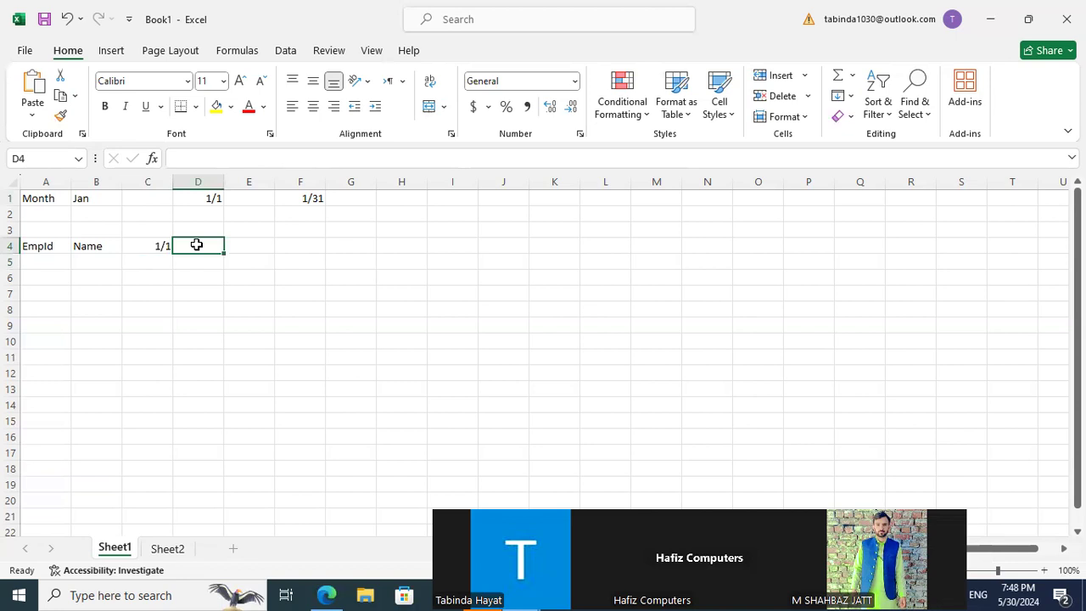
Type =IF(c4<f1,c4+1,"") into D4 for the next day's date heading
text(=if)
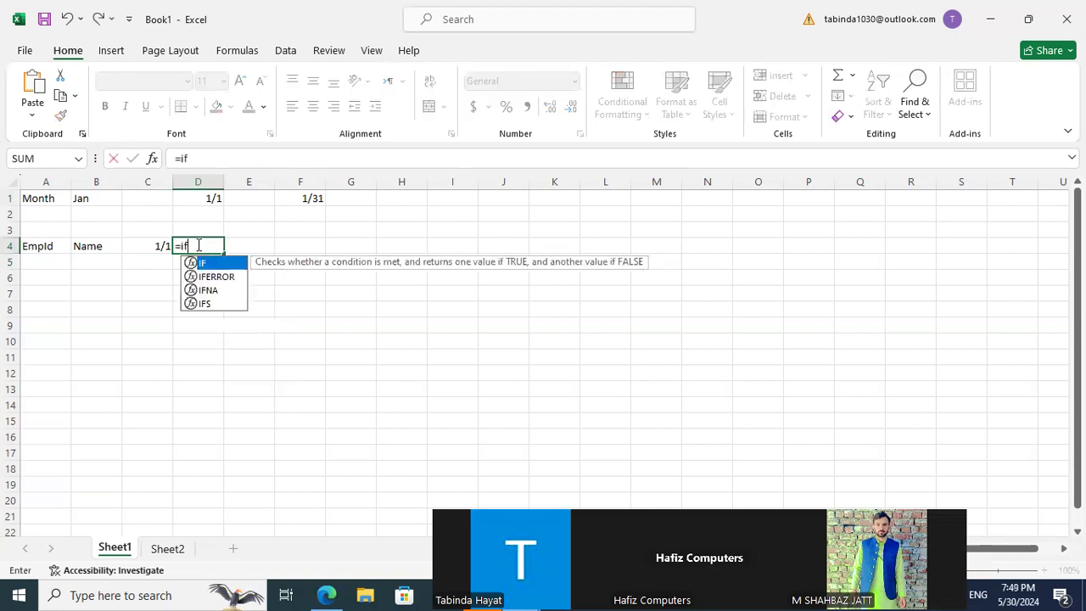
key(Tab)
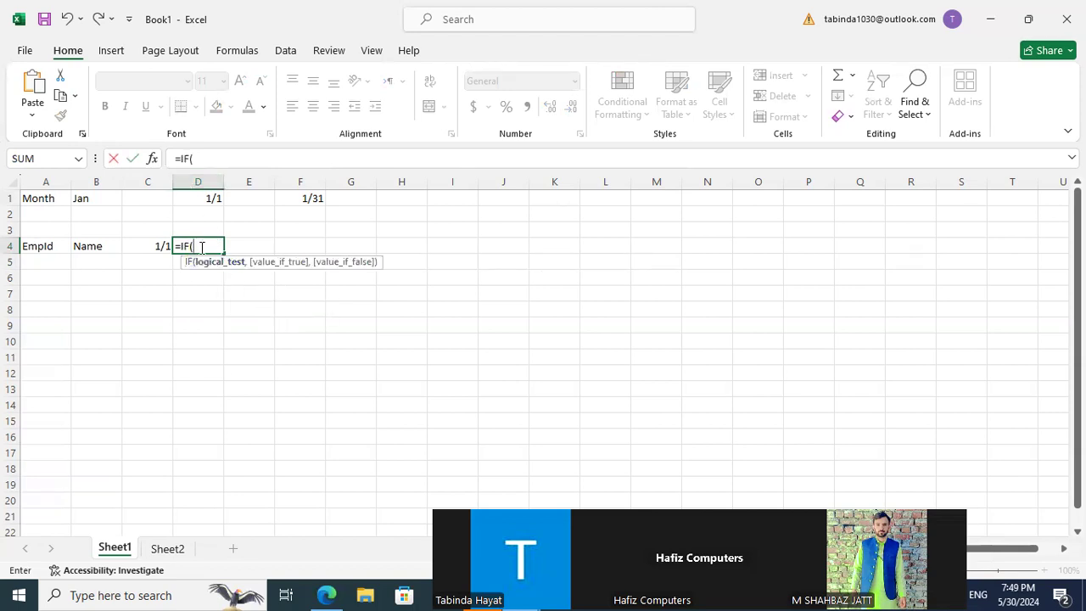
click(155, 181)
text(c4<)
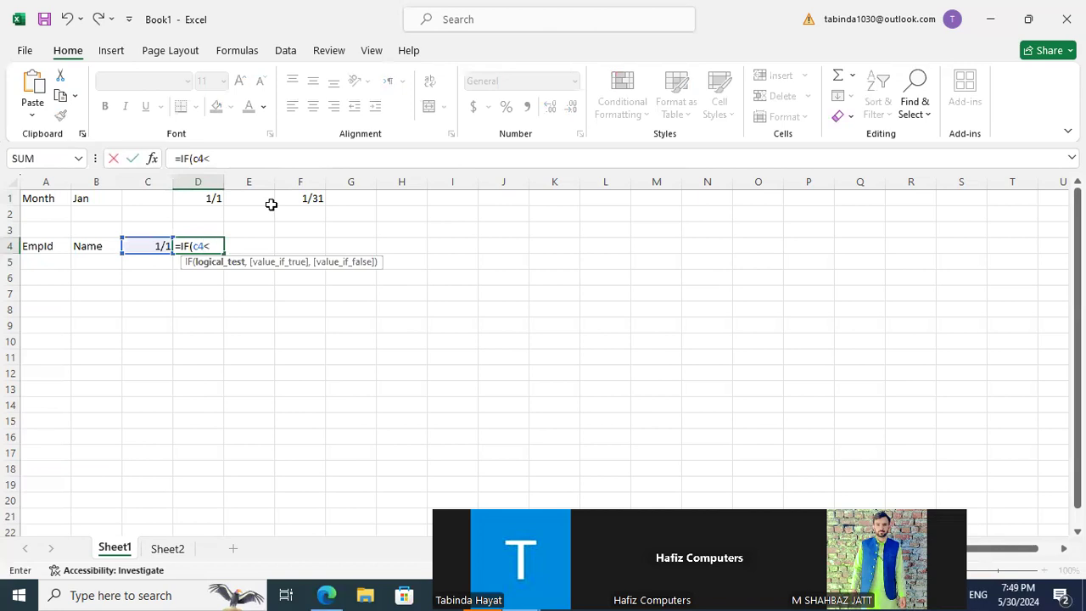
text(f1,)
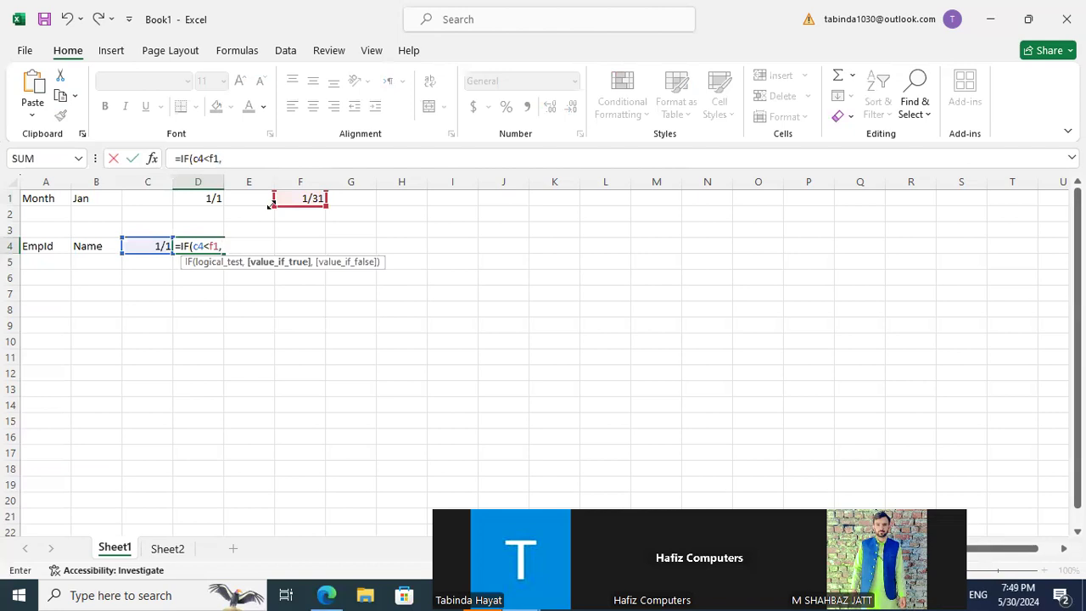
text(C)
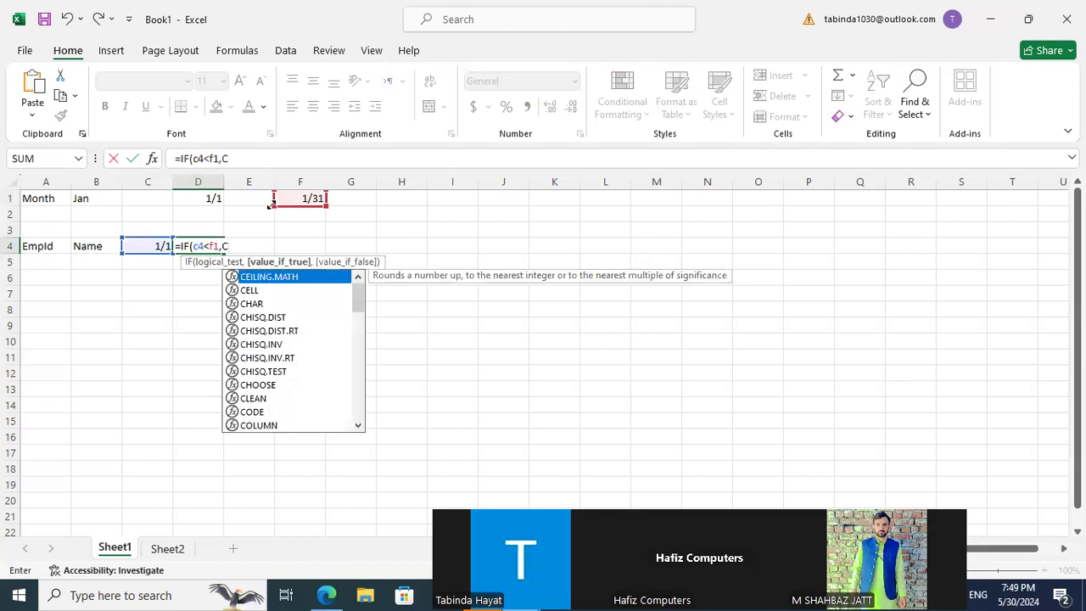
key(BackSpace)
text(c)
text(4=)
text(1)
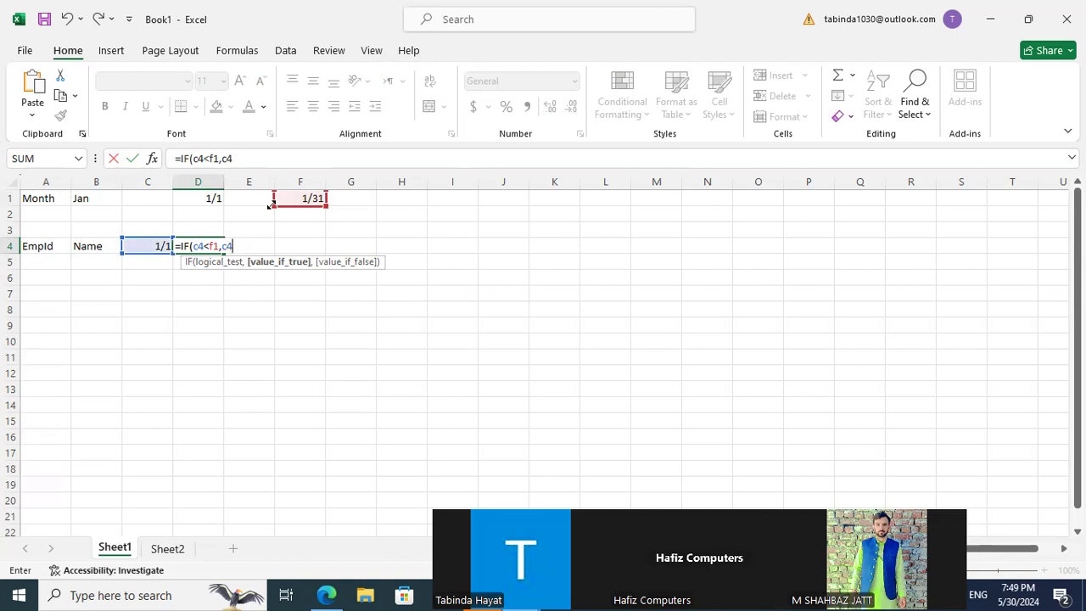
text(1,)
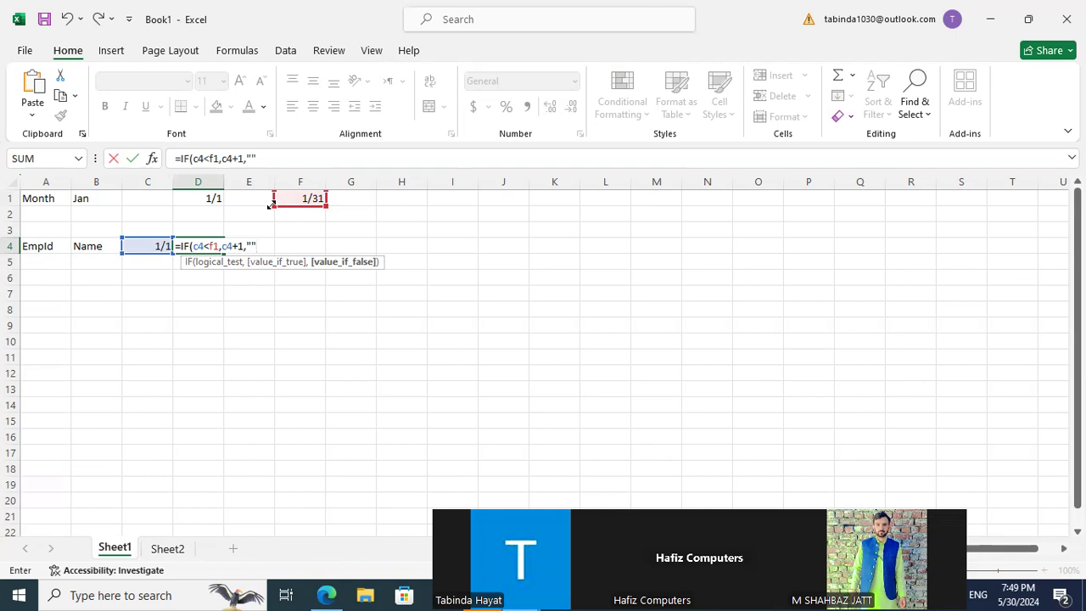
text())
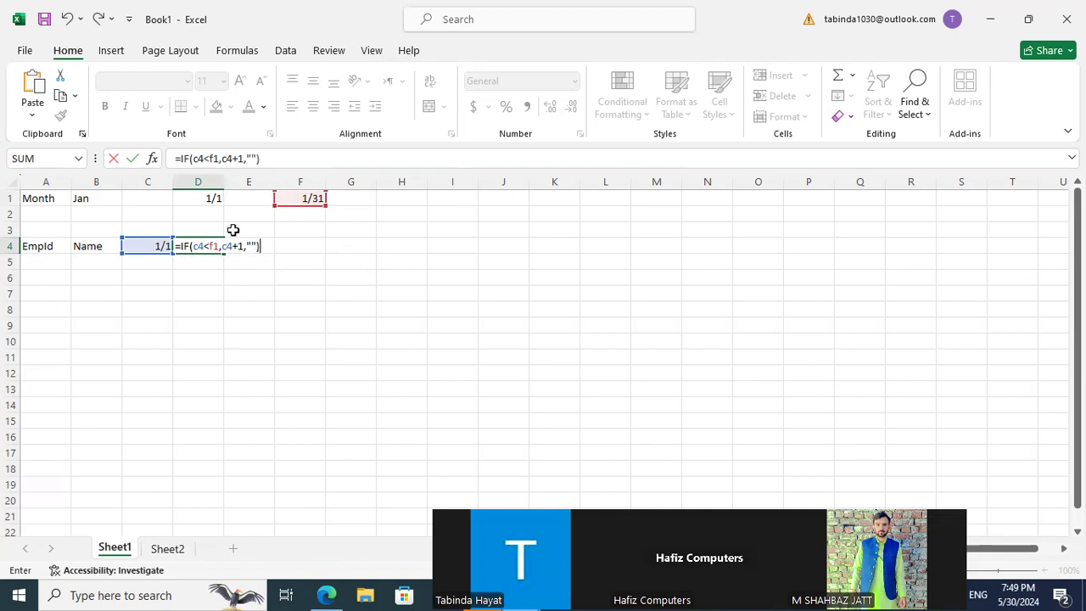
Change D4's comparison to c4<&f&1 and dismiss Excel's problem-formula error
click(209, 245)
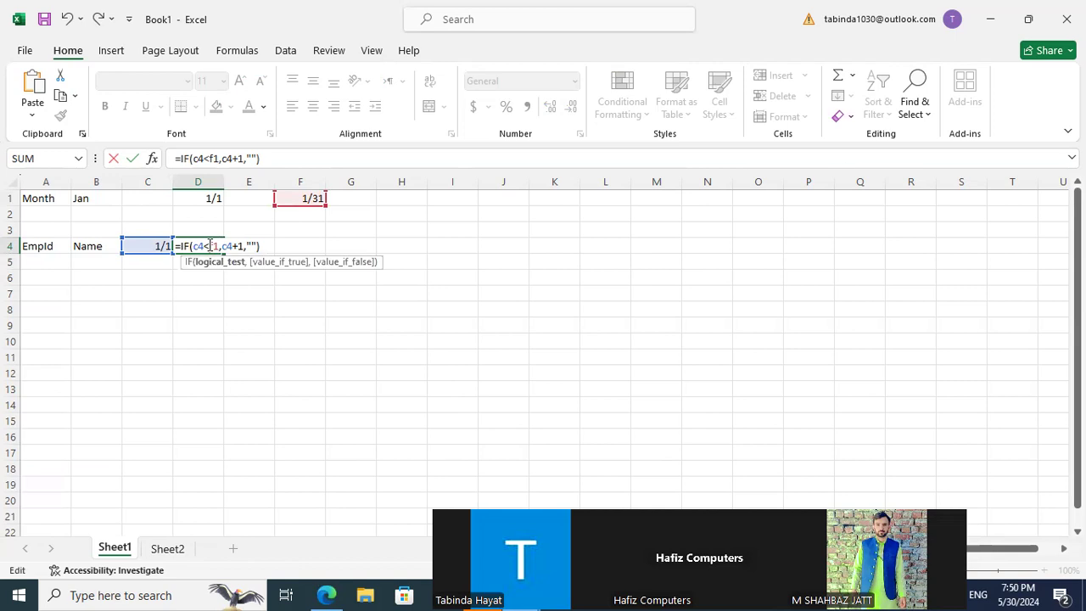
text(&f)
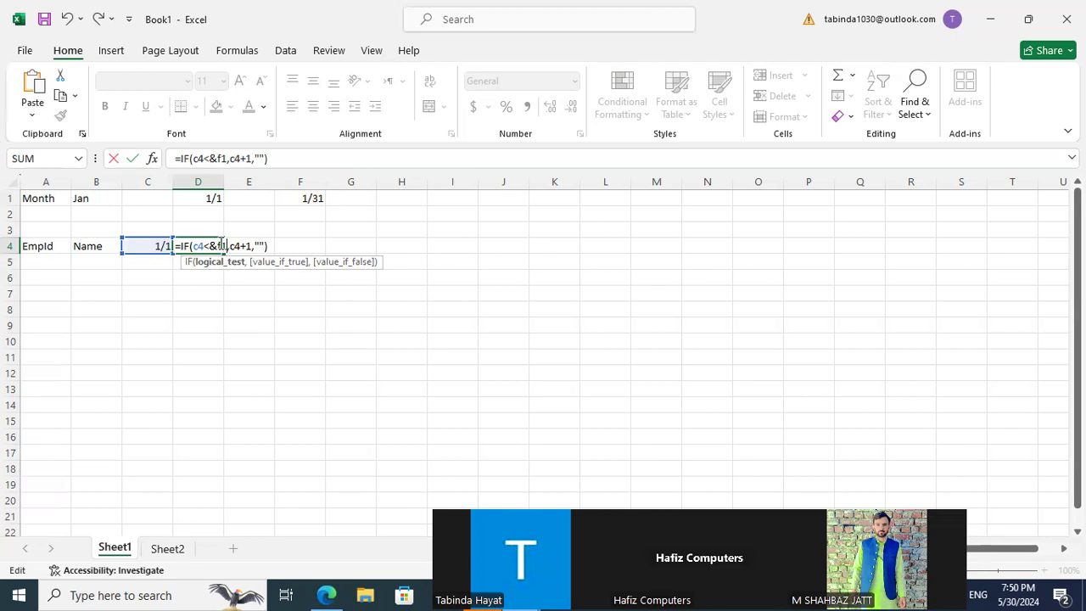
text(&)
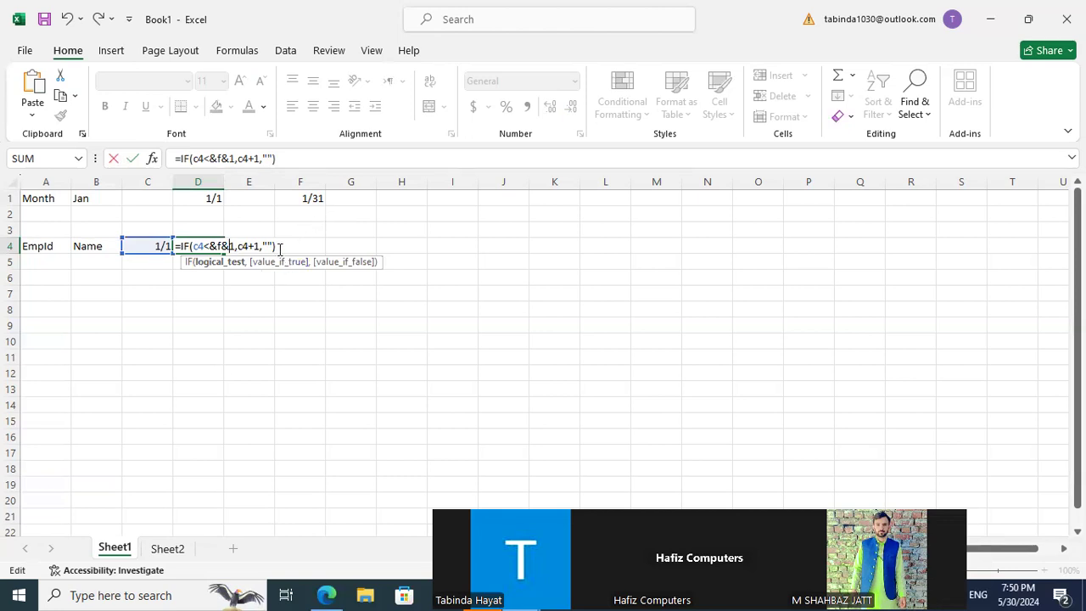
key(Return)
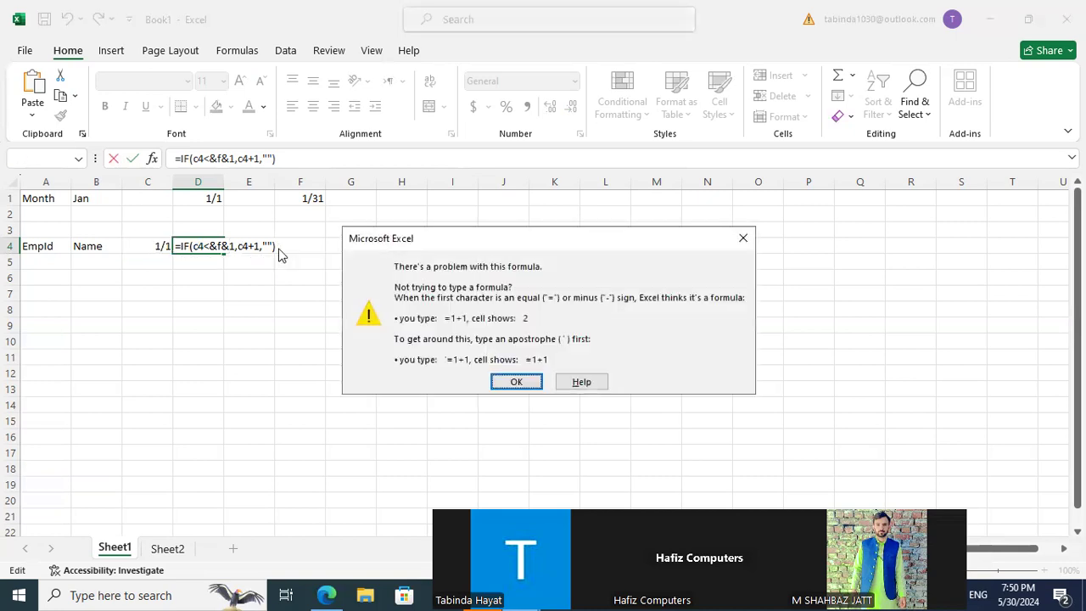
click(510, 383)
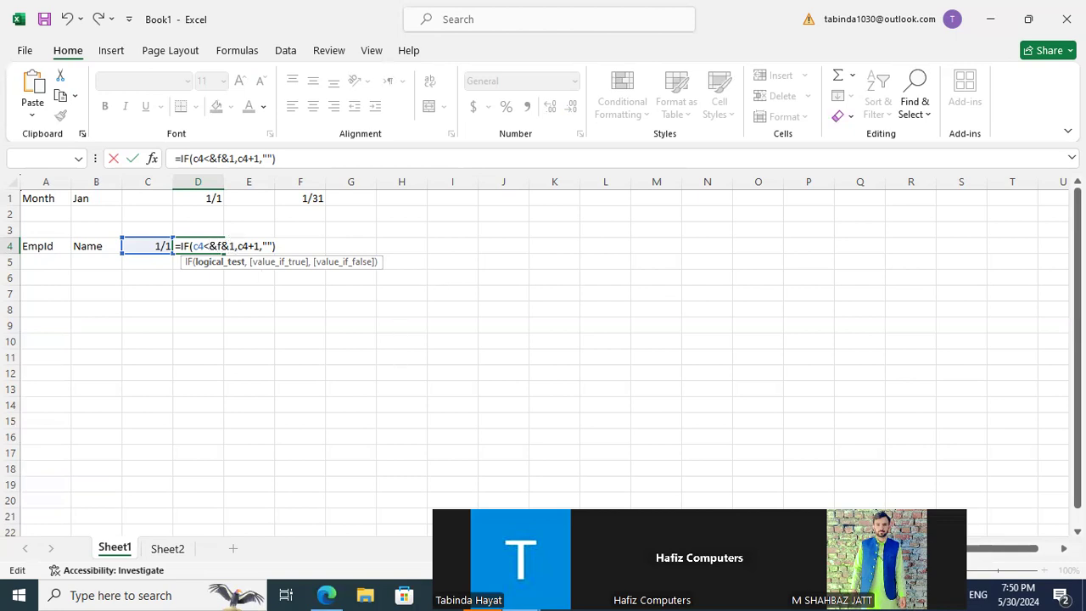
Insert ATTENDANCE SHEET's day cell D3 into D4's formula, then return to Book1
mouse_move(404, 595)
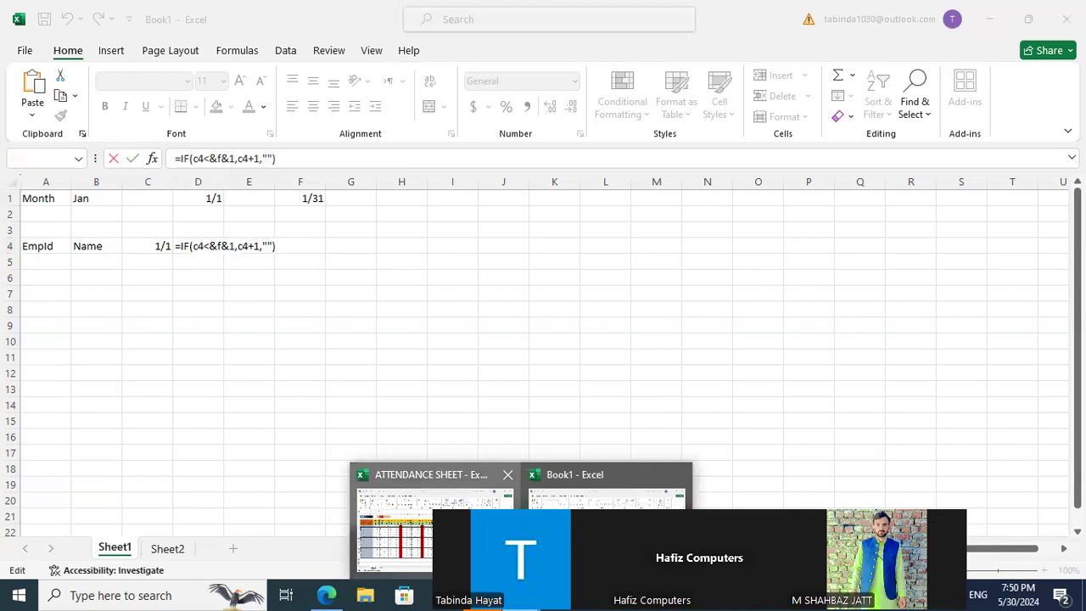
click(486, 474)
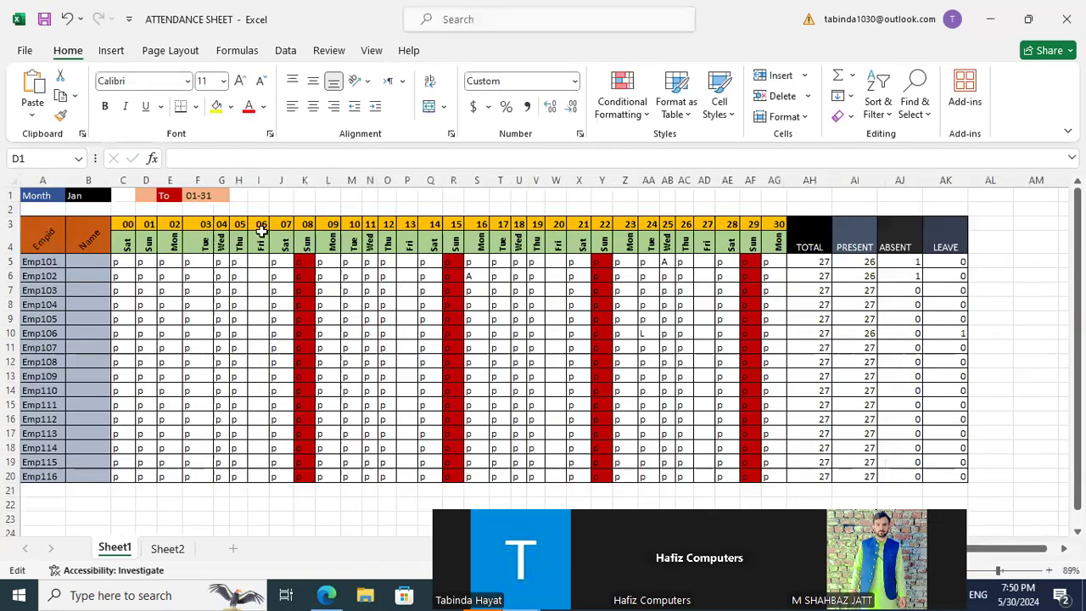
double_click(152, 224)
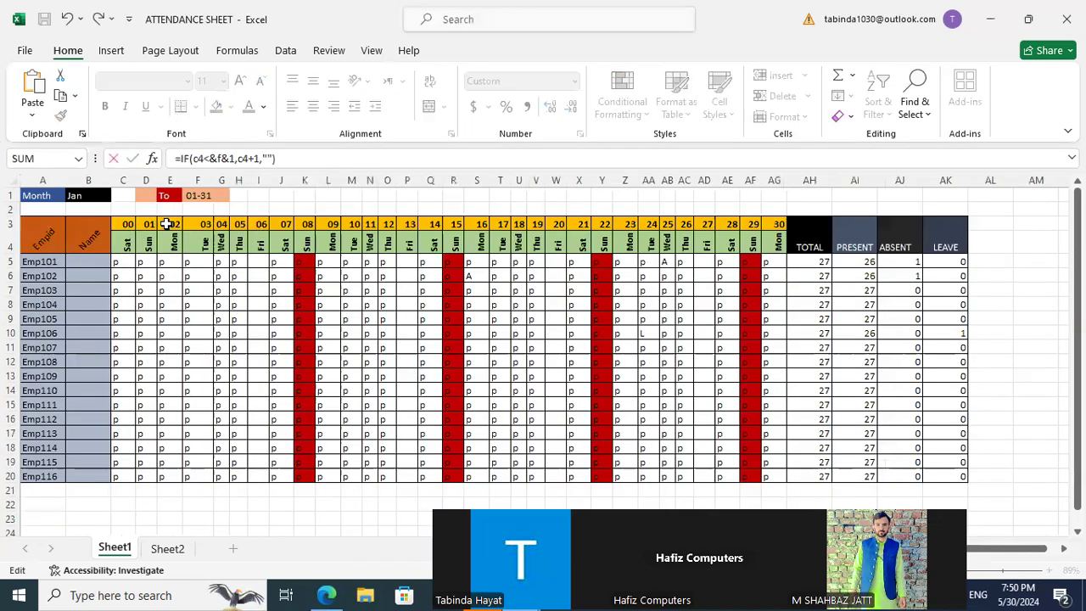
click(167, 224)
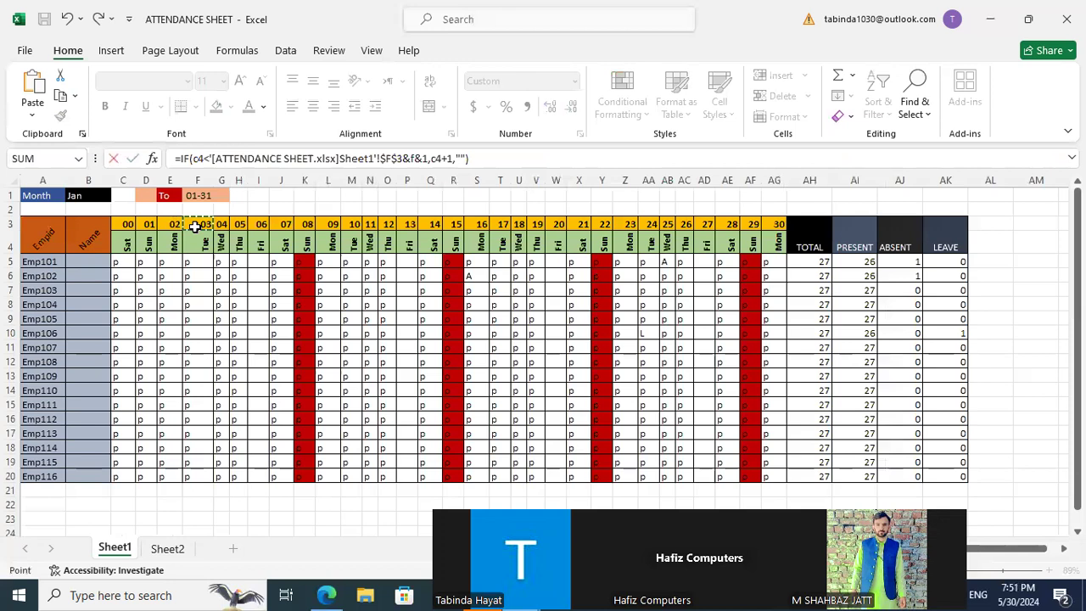
click(151, 227)
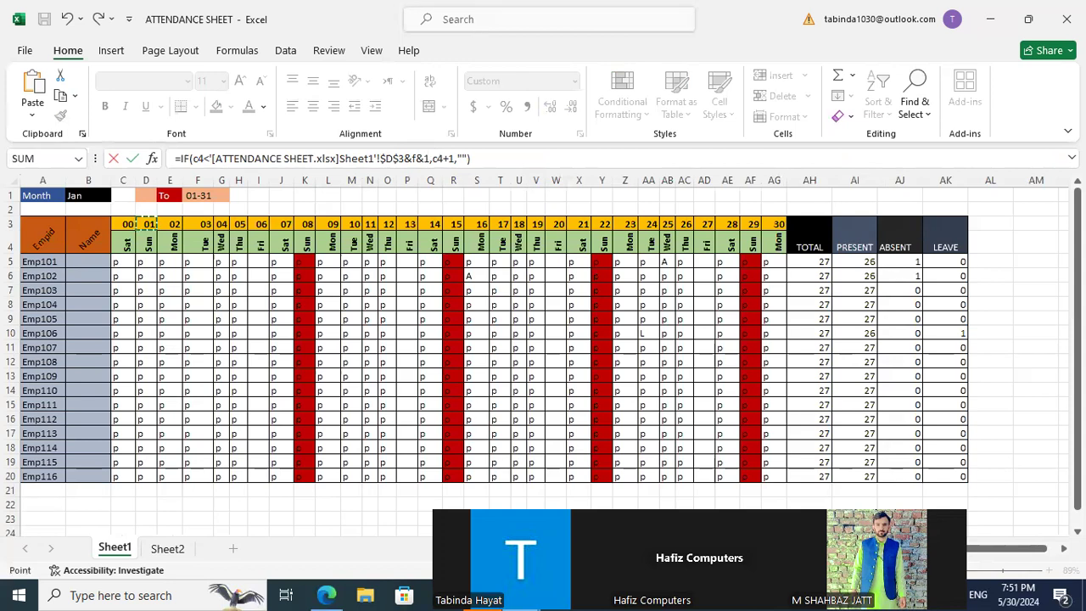
key(ctrl+Tab)
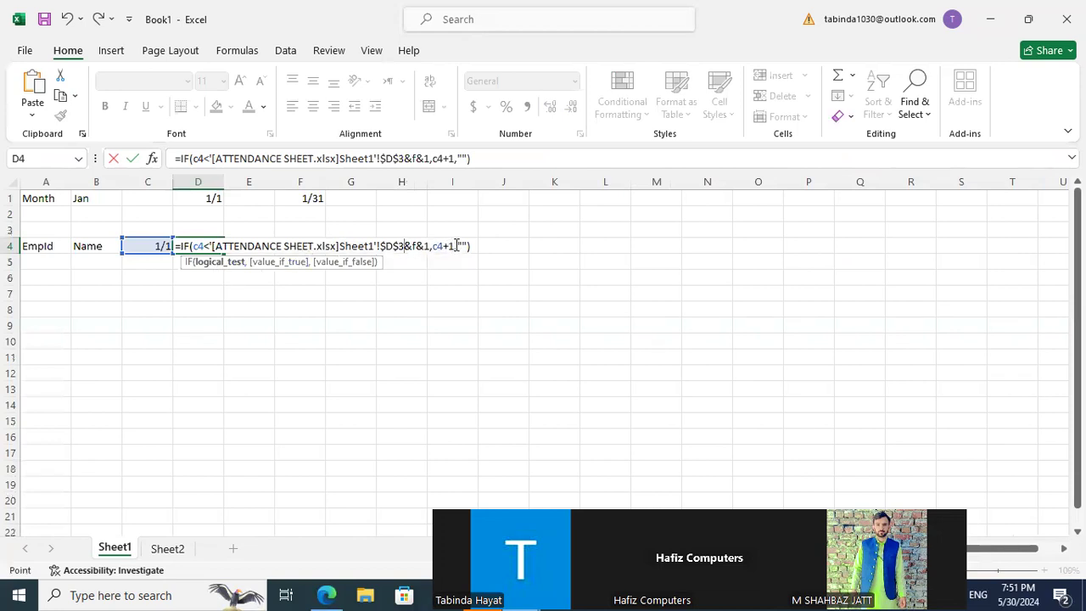
Delete the attendance-workbook reference from D4's formula and dismiss the warning
key(BackSpace)
key(BackSpace)
key(BackSpace)
key(BackSpace)
key(BackSpace)
key(BackSpace)
key(BackSpace)
key(BackSpace)
key(BackSpace)
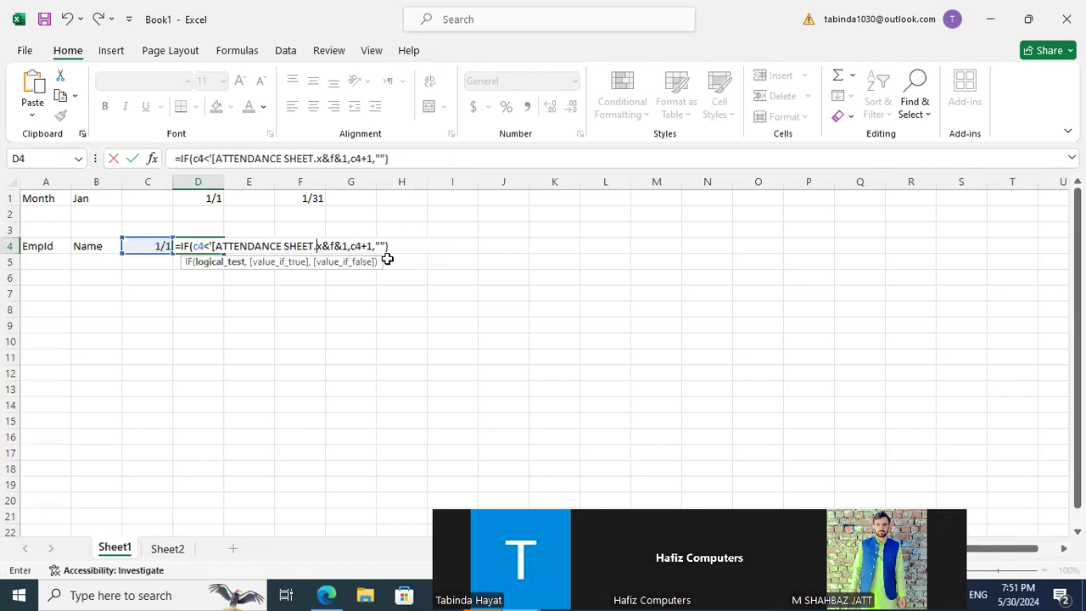
key(BackSpace)
key(BackSpace)
key(BackSpace)
key(Escape)
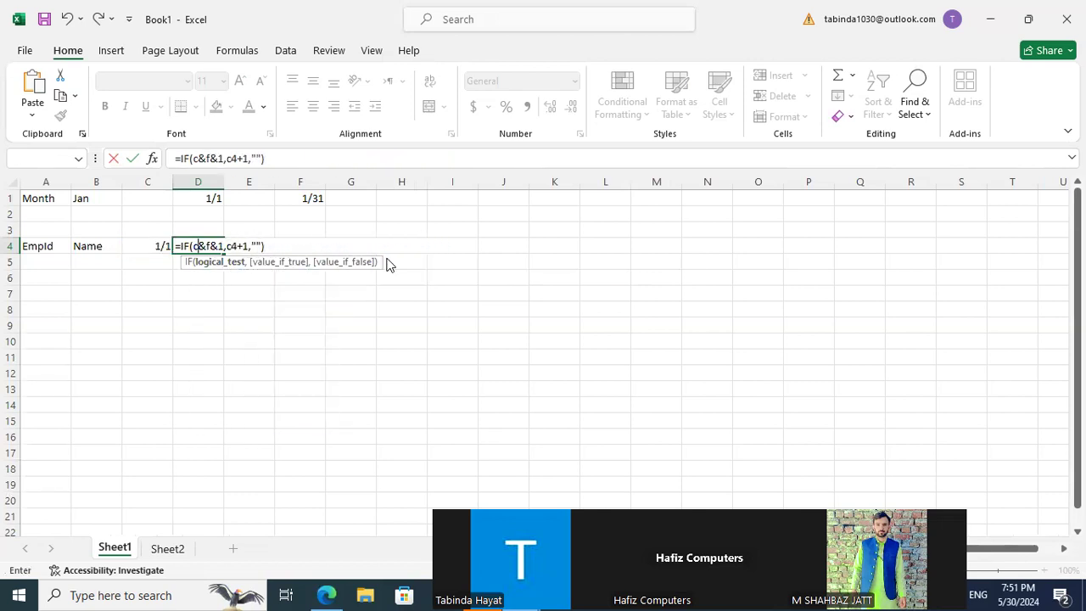
key(Return)
click(516, 383)
Retype the comparison as C4<F in D4's formula; Excel still flags a problem
key(BackSpace)
text(C)
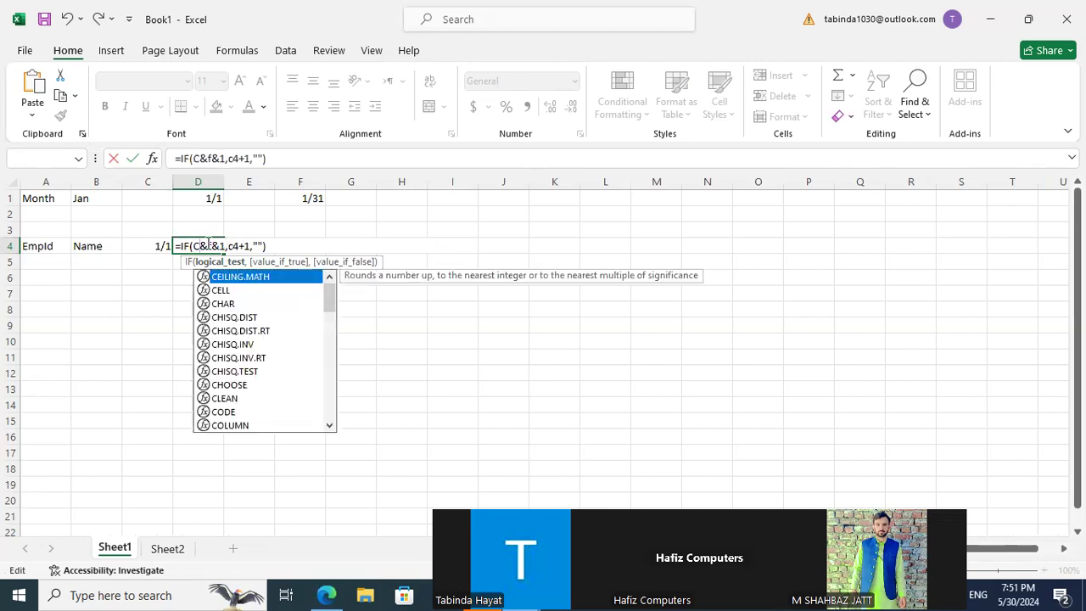
text(4<)
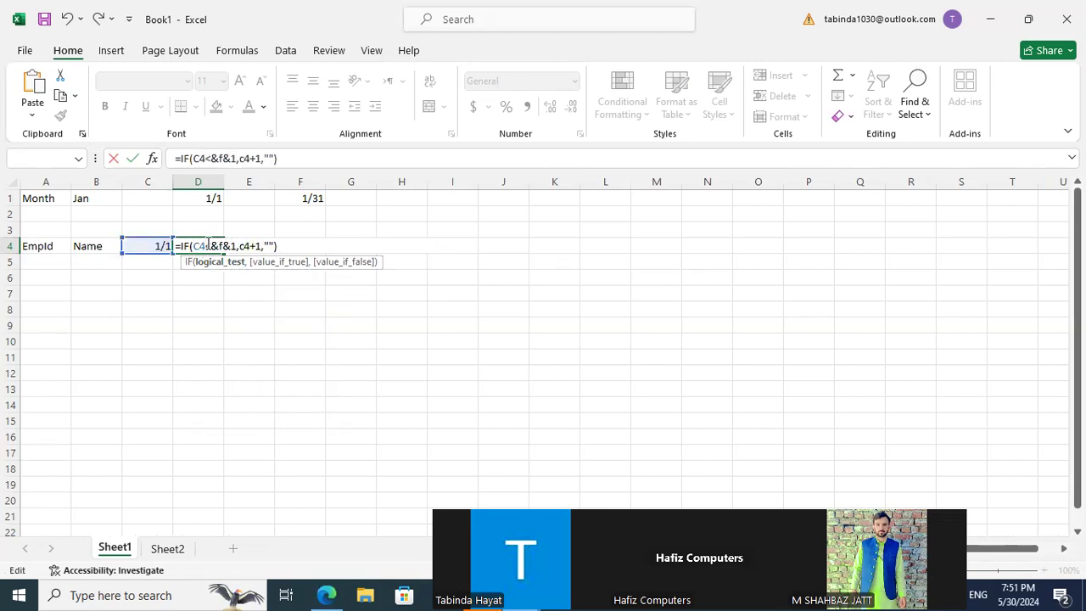
key(Right)
key(Right)
key(BackSpace)
text(F)
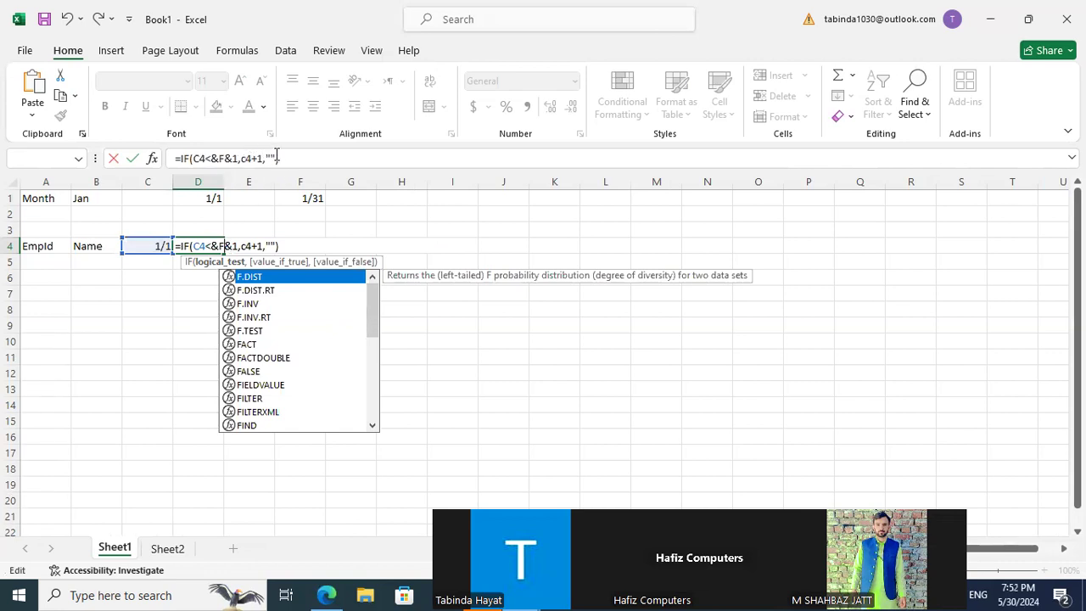
click(282, 159)
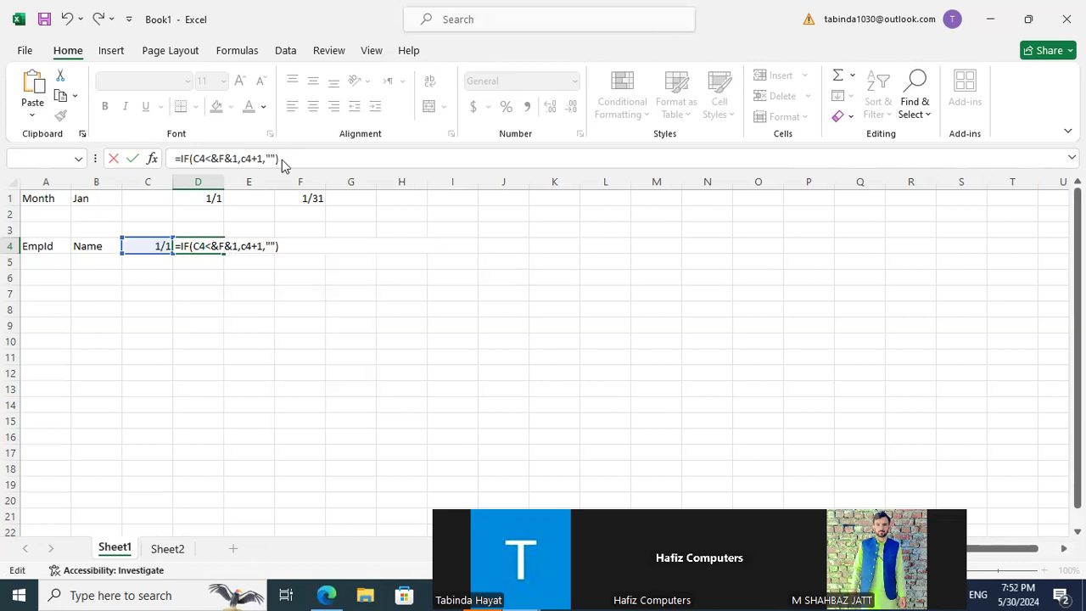
key(Return)
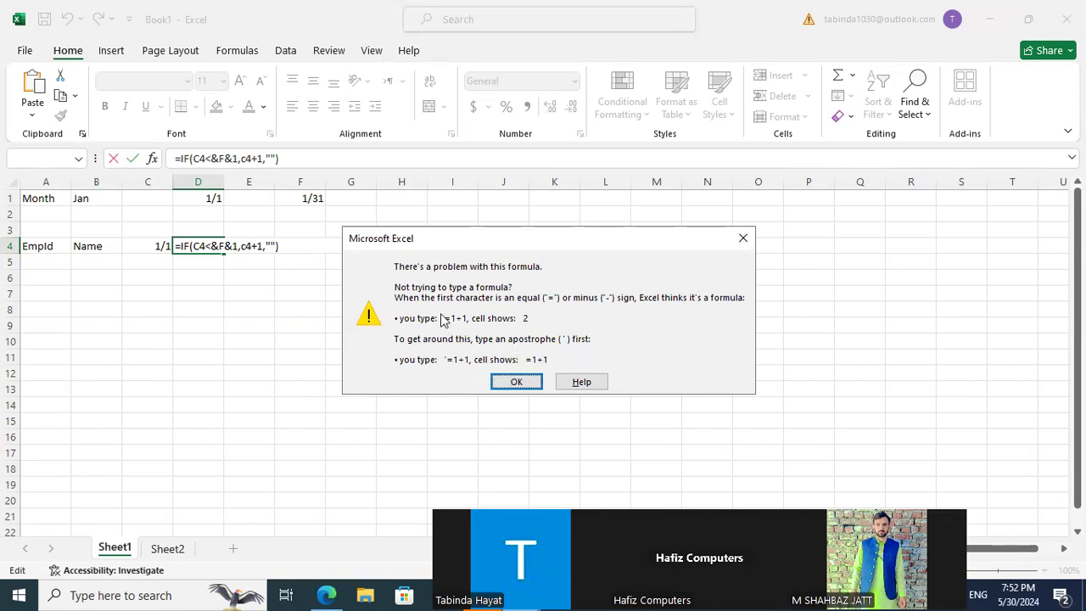
click(509, 381)
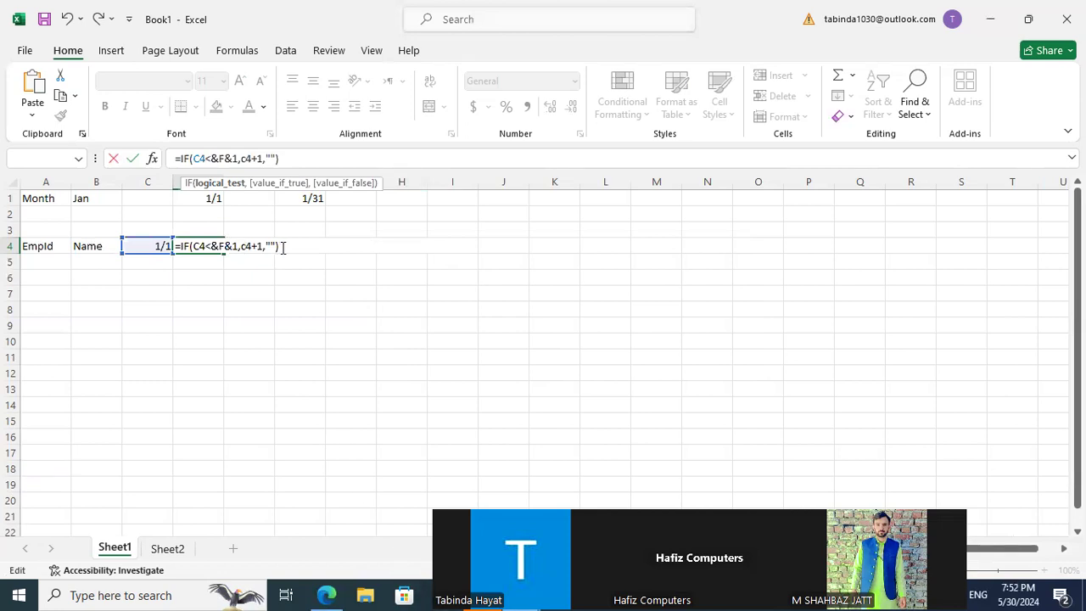
Remove the stray & and commit D4's formula, which returns #NAME?
click(218, 246)
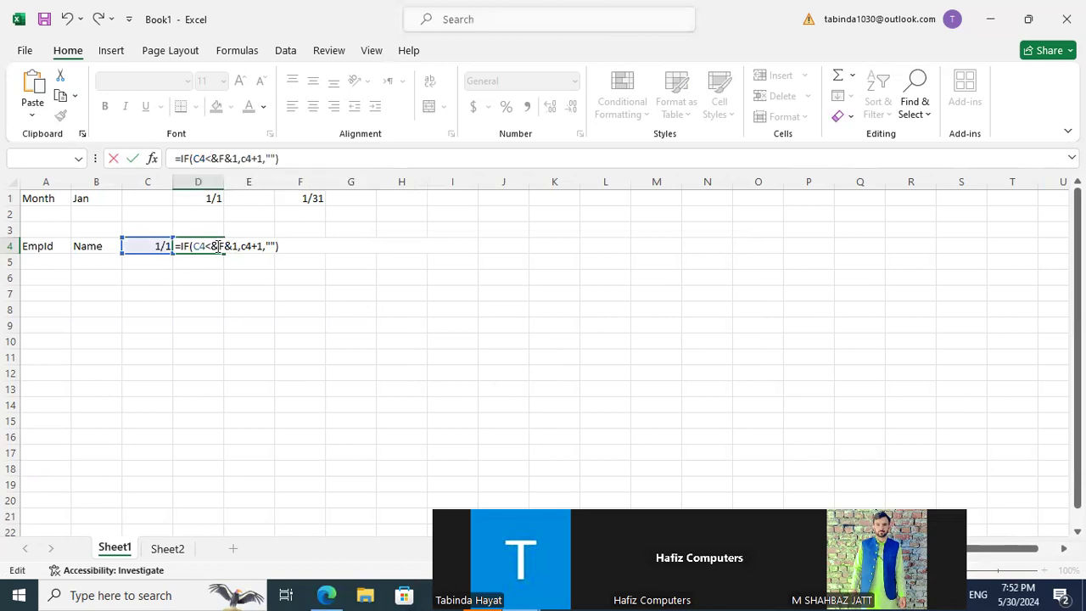
key(BackSpace)
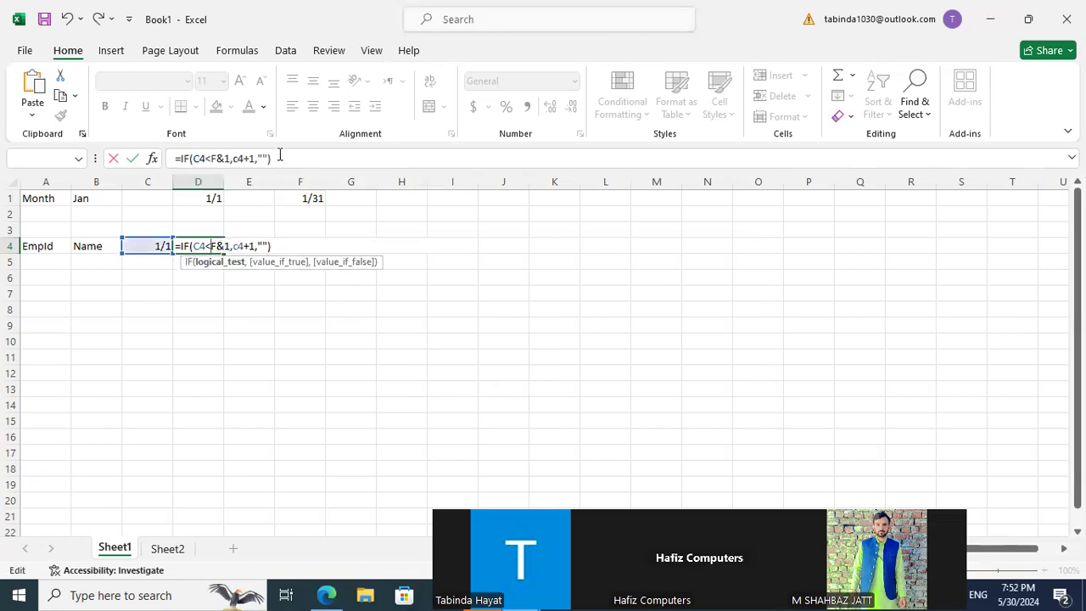
click(279, 158)
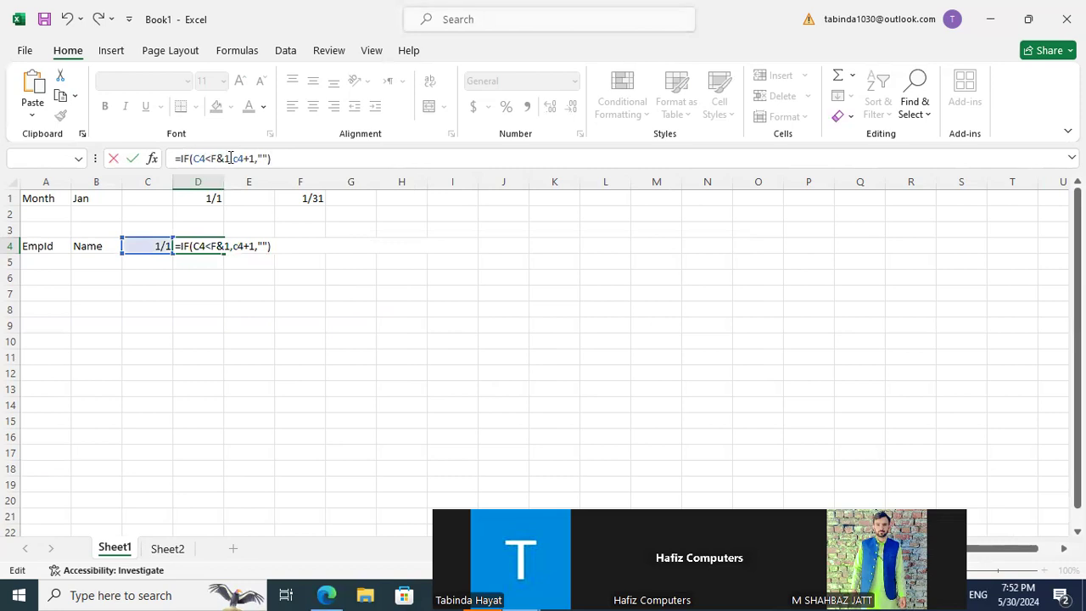
key(Return)
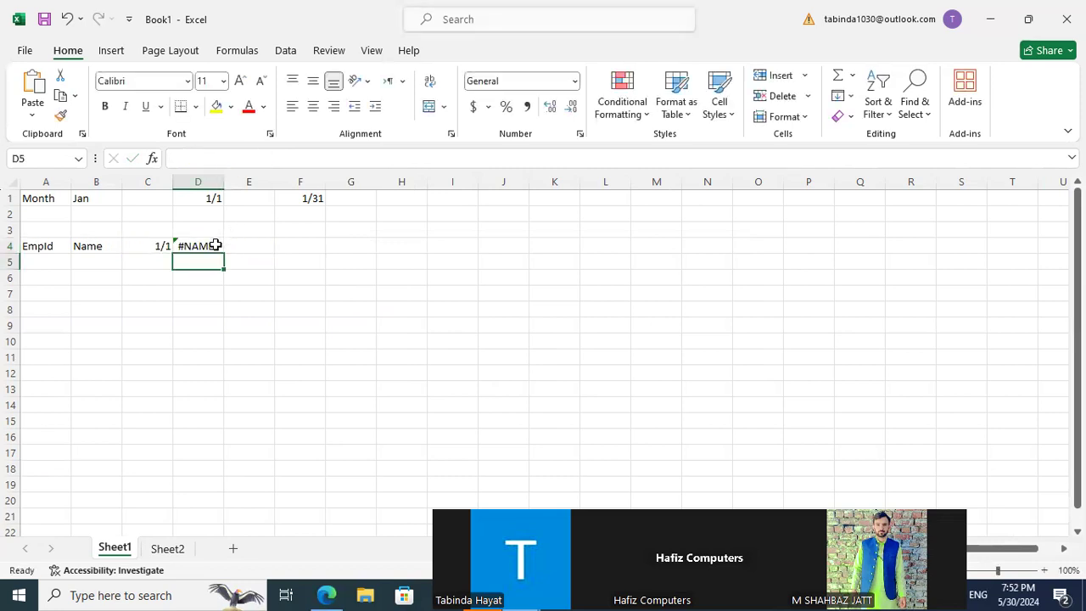
Commit D4's formula =IF(C4<F1,C4+1,"") so it returns the day after C4, then reselect D4
click(212, 245)
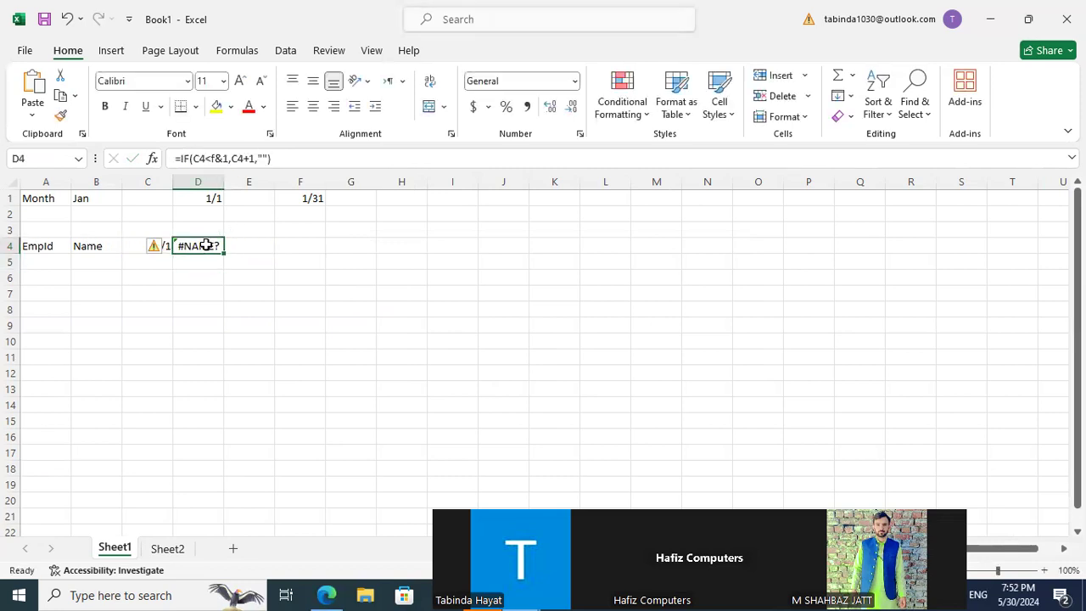
click(224, 158)
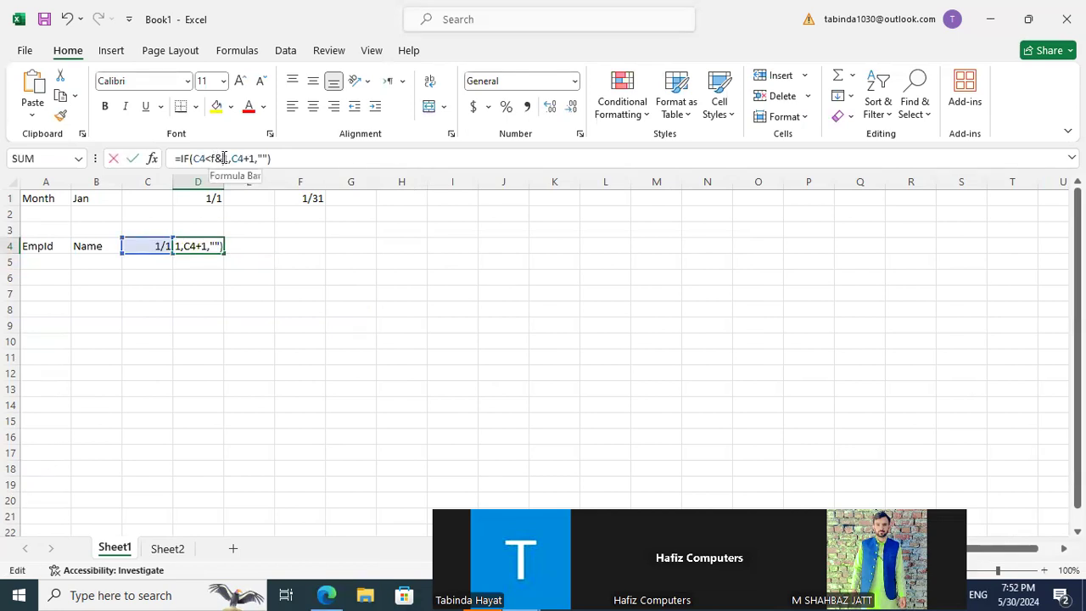
click(267, 158)
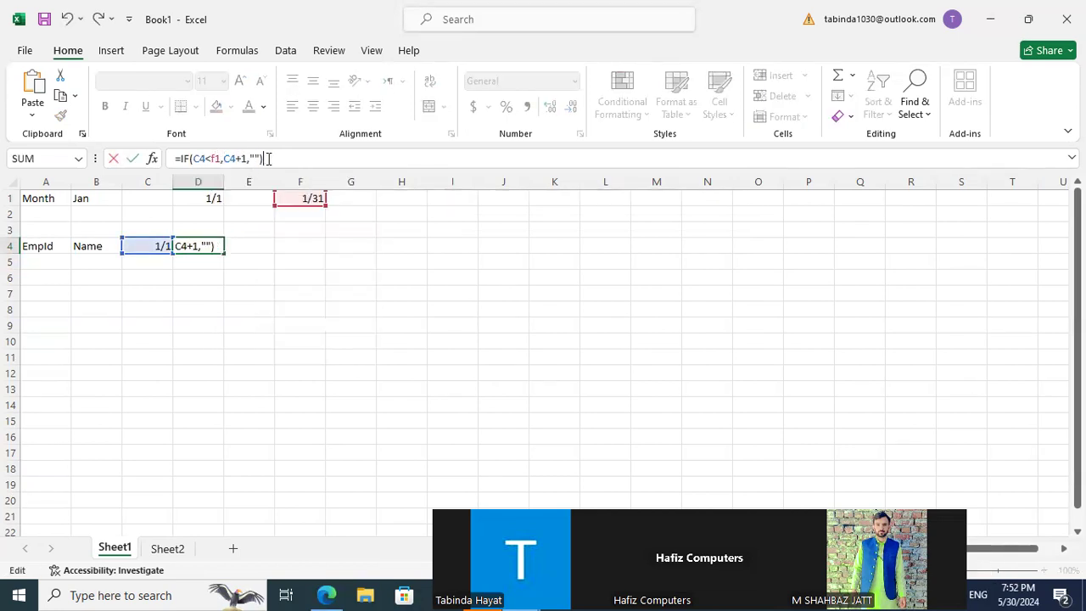
key(Return)
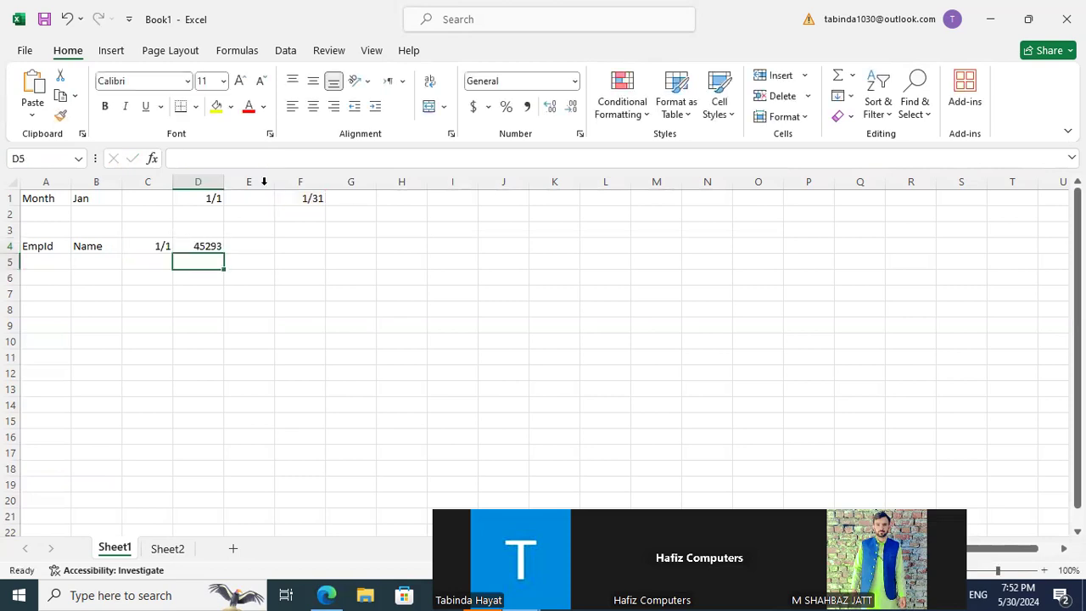
click(196, 244)
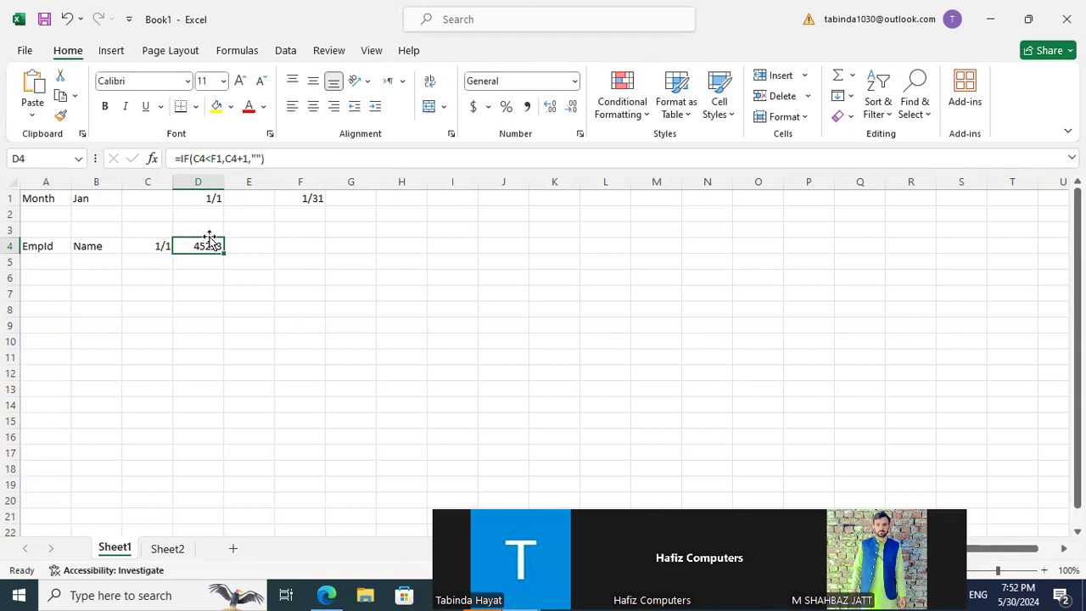
Give D4 the custom number format dd so it shows 02
click(575, 80)
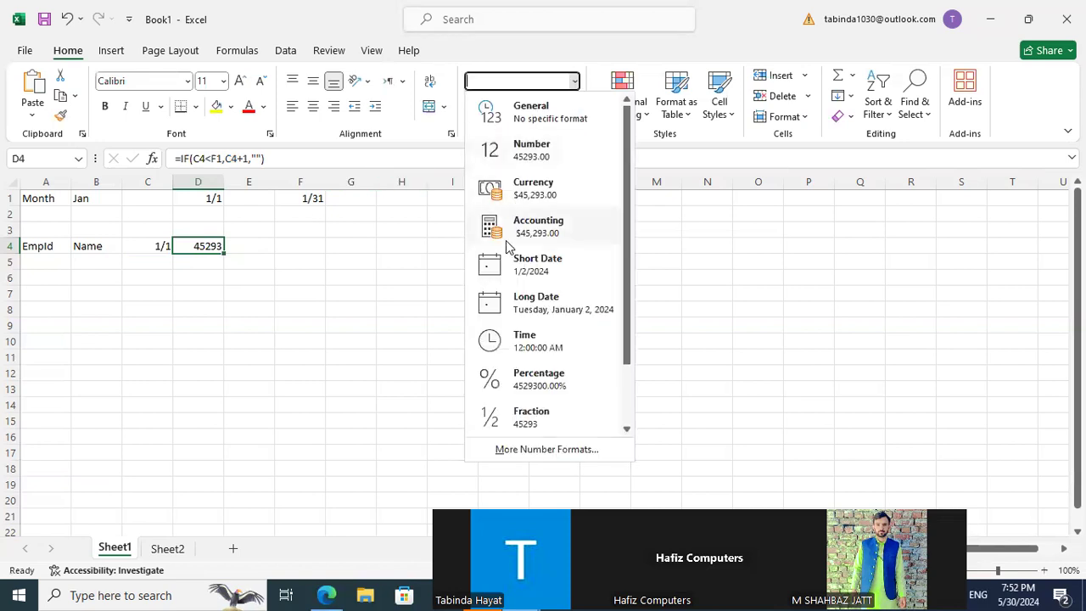
click(548, 452)
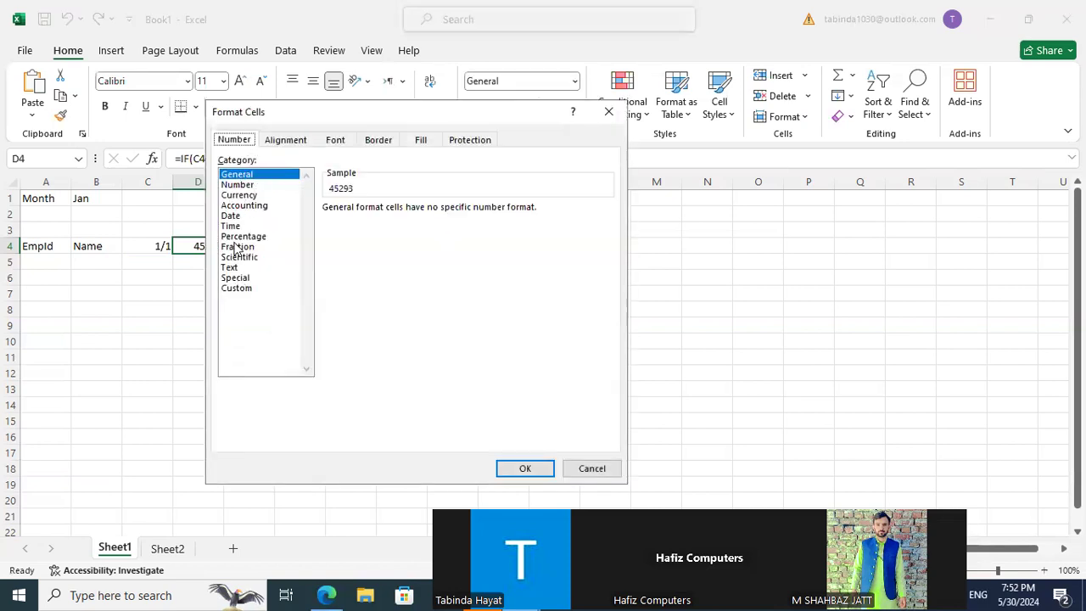
click(237, 218)
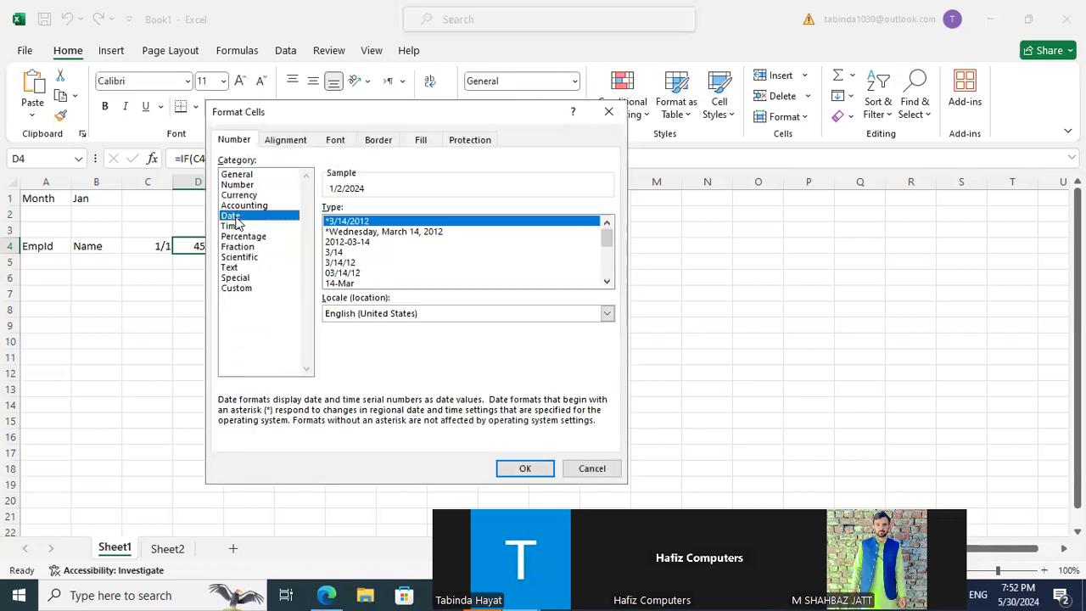
click(242, 289)
click(381, 221)
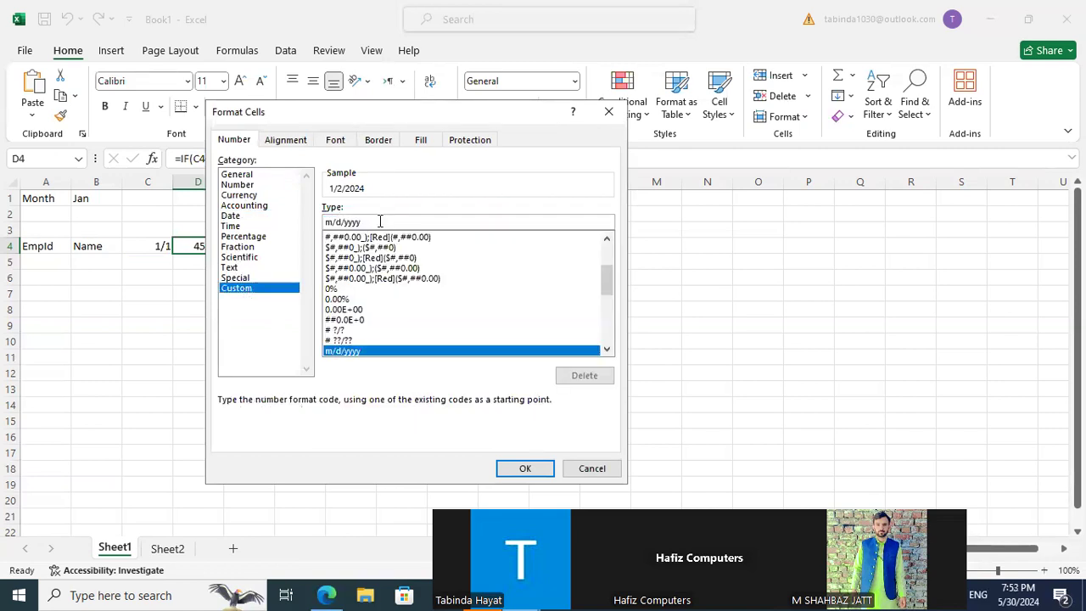
key(BackSpace)
key(BackSpace)
key(BackSpace)
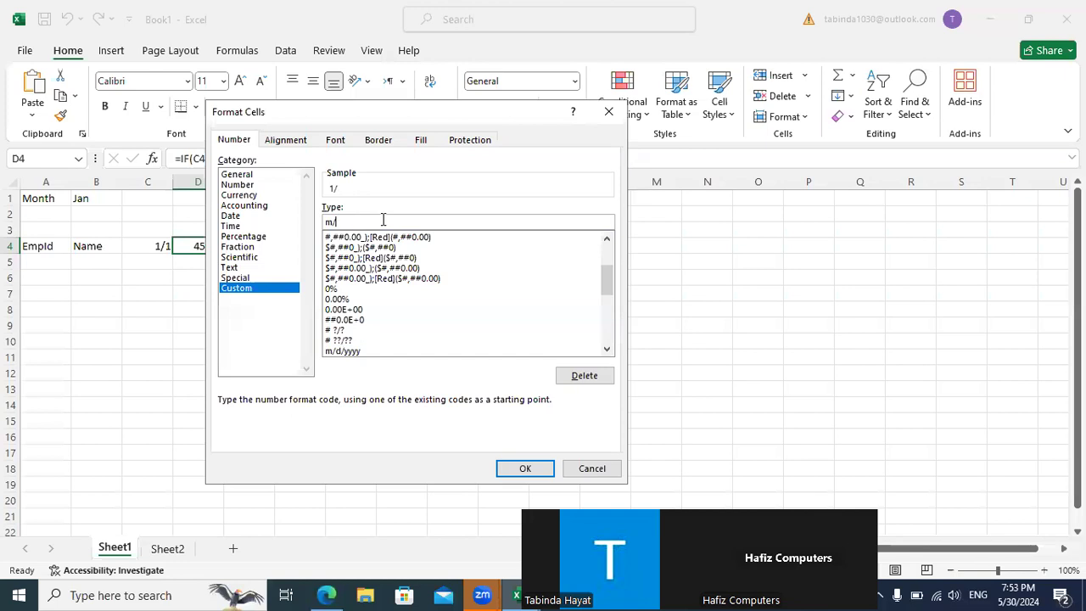
key(BackSpace)
text(dd)
click(523, 469)
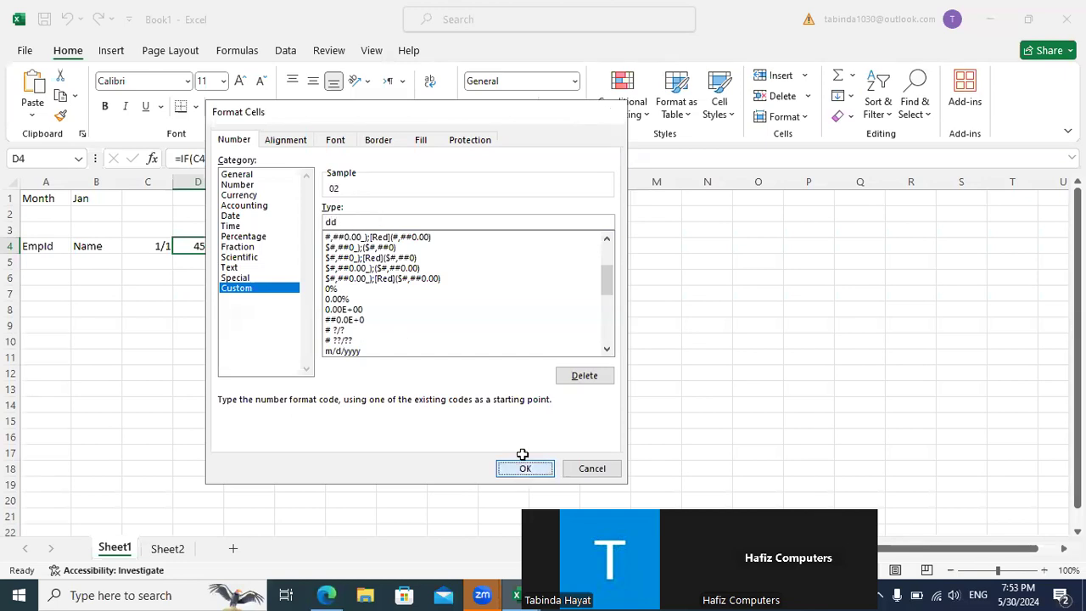
Apply the same custom dd format to C4 so it shows 01
click(154, 246)
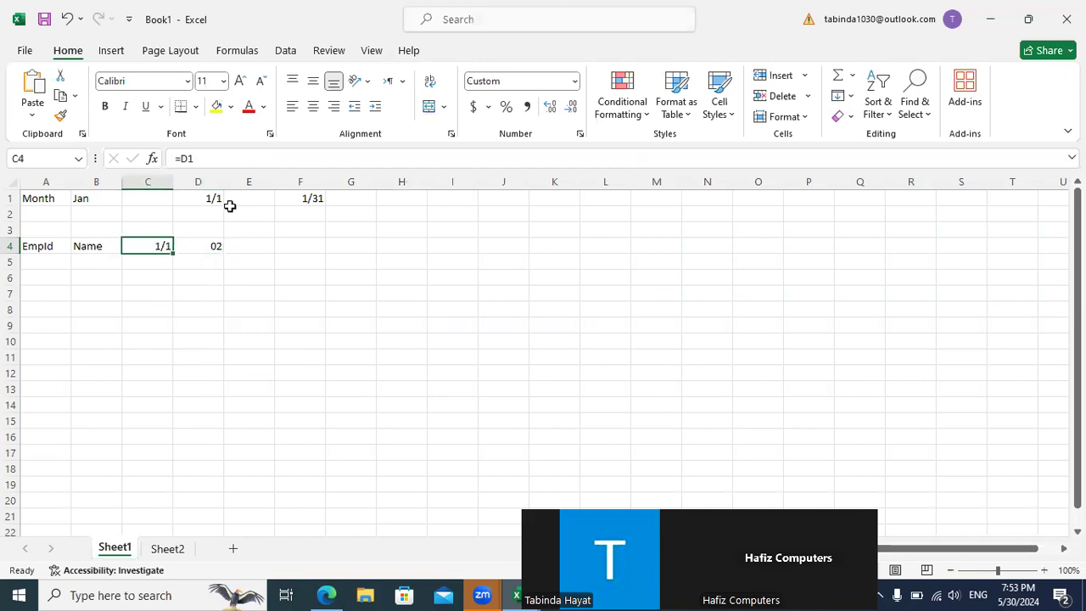
click(575, 81)
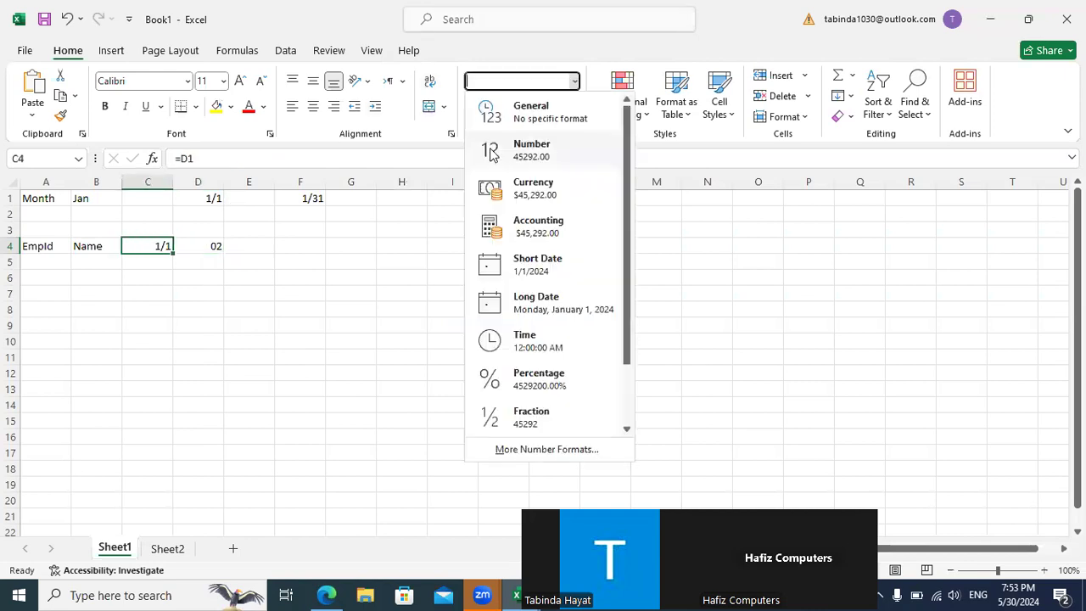
click(515, 451)
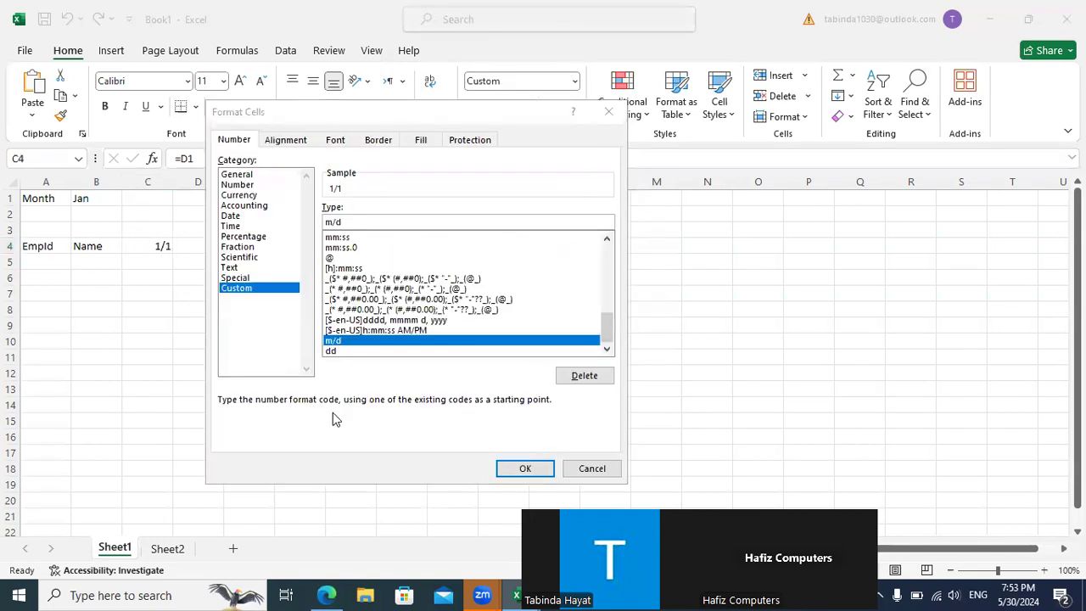
click(339, 352)
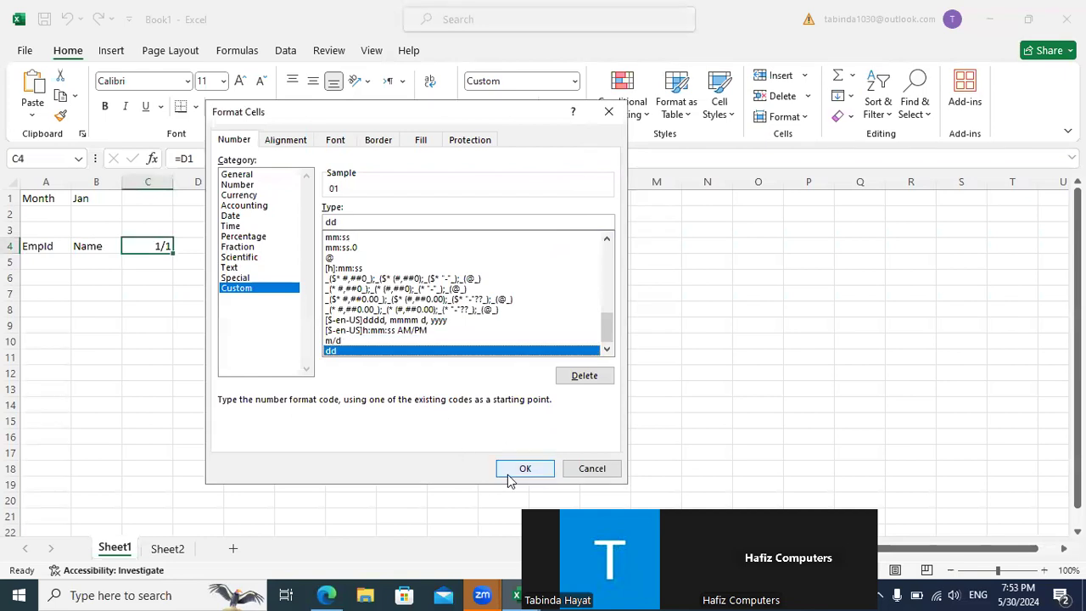
click(509, 468)
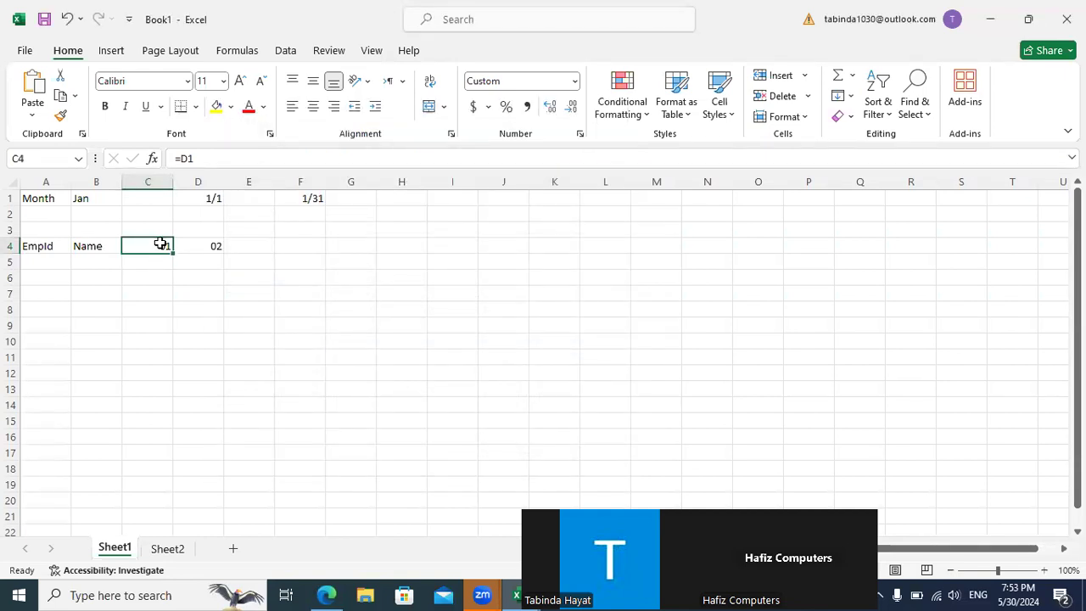
Copy D4's day formula into E4, then try locking D4's F1 reference, which Excel rejects
click(217, 252)
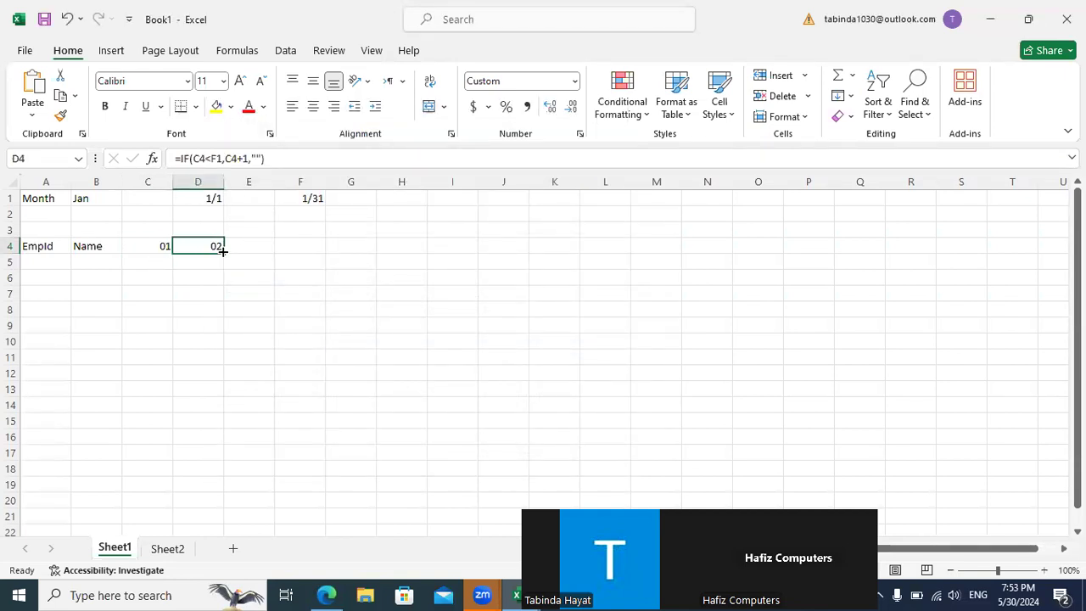
mouse_move(222, 252)
mouse_down()
mouse_move(360, 249)
mouse_move(212, 247)
mouse_up()
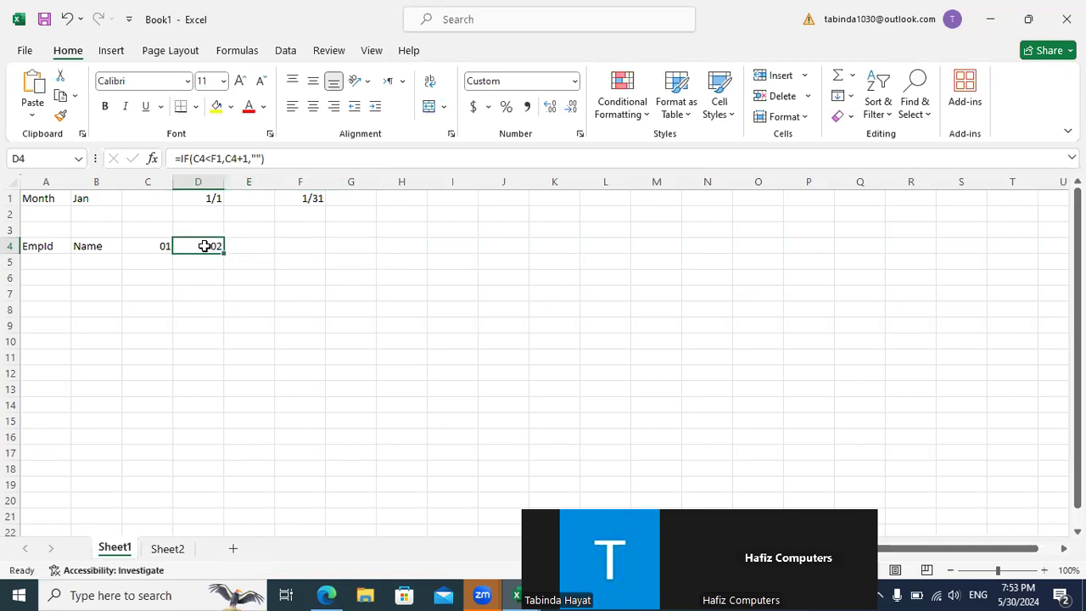
click(213, 159)
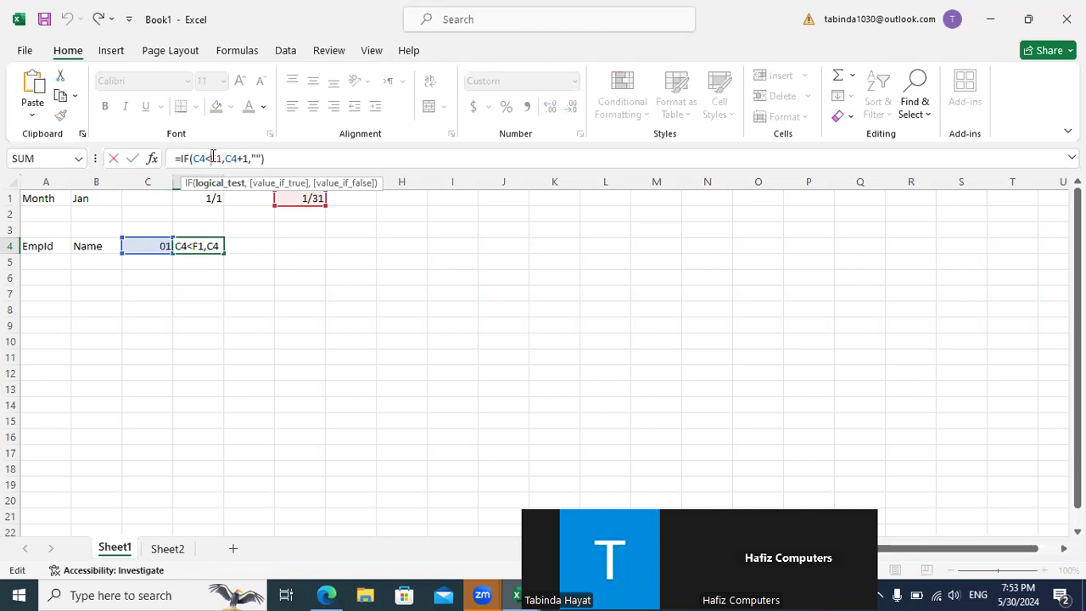
text($)
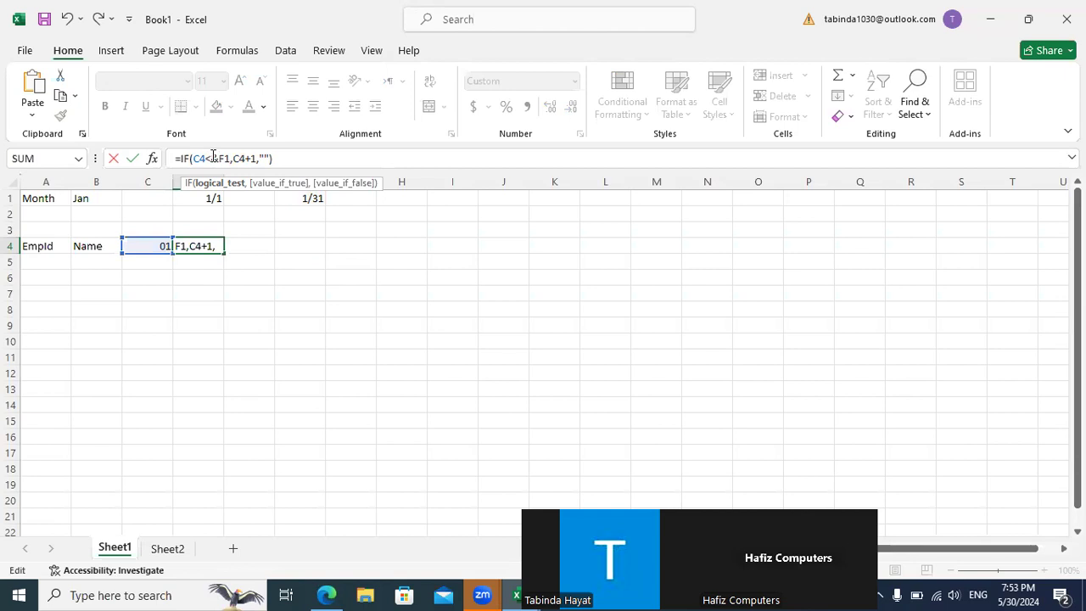
text($)
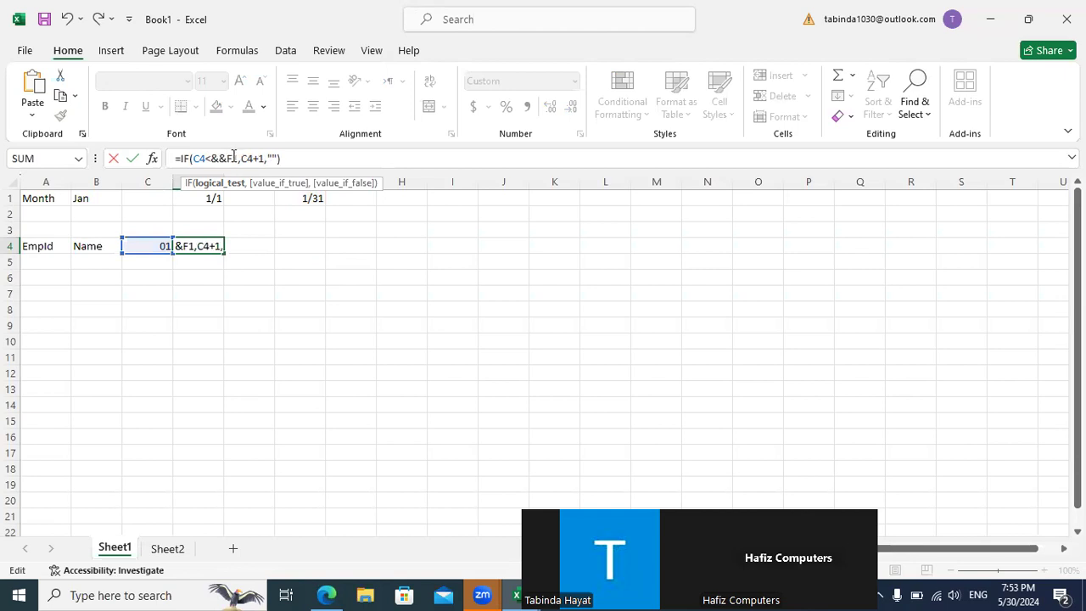
key(BackSpace)
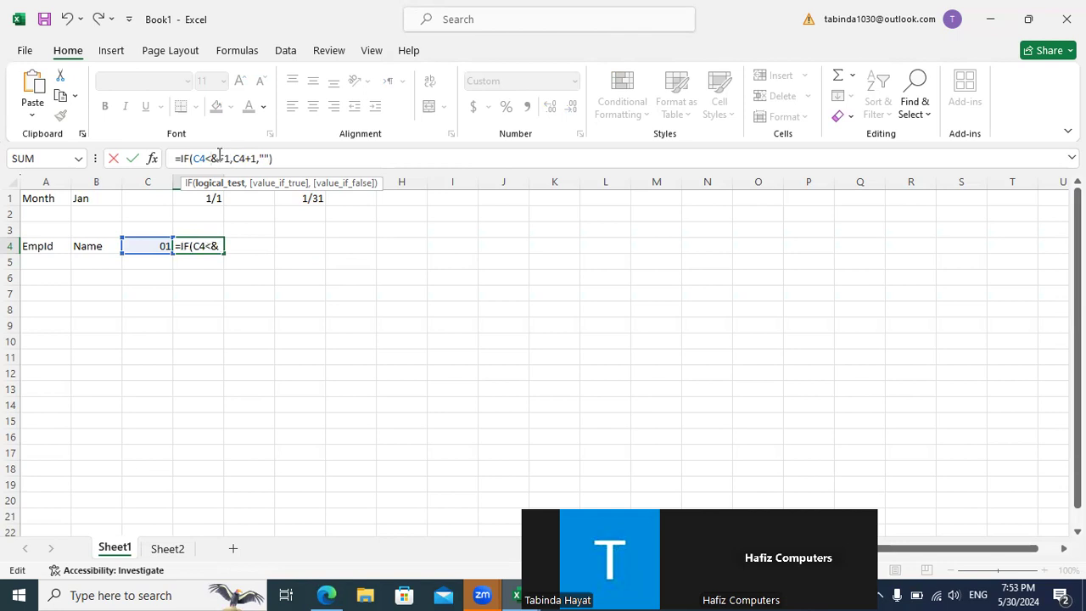
key(Right)
key(Right)
key(Right)
text(&)
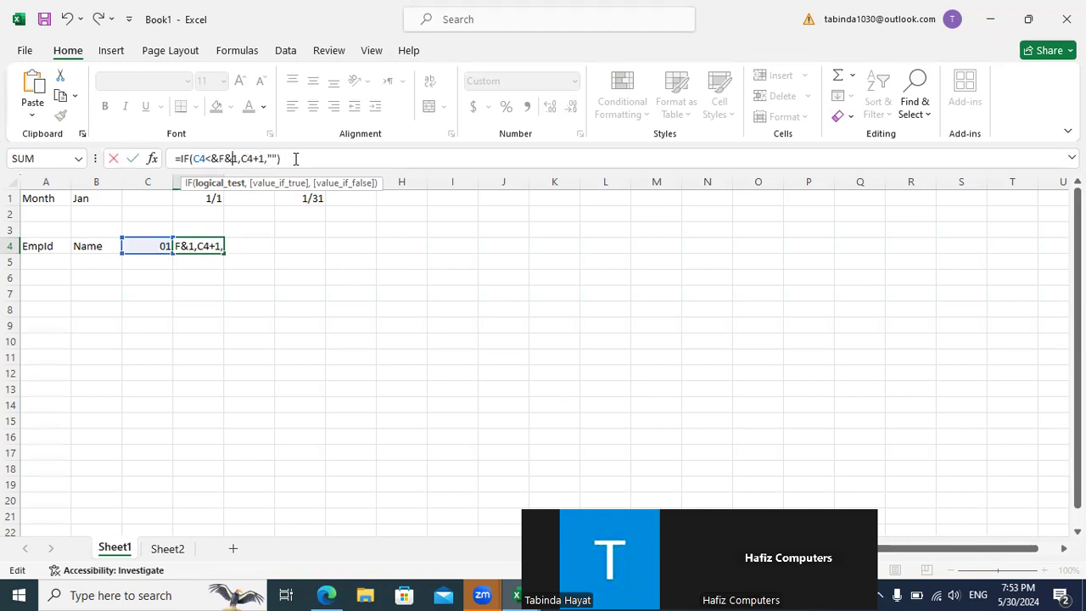
click(297, 159)
key(Return)
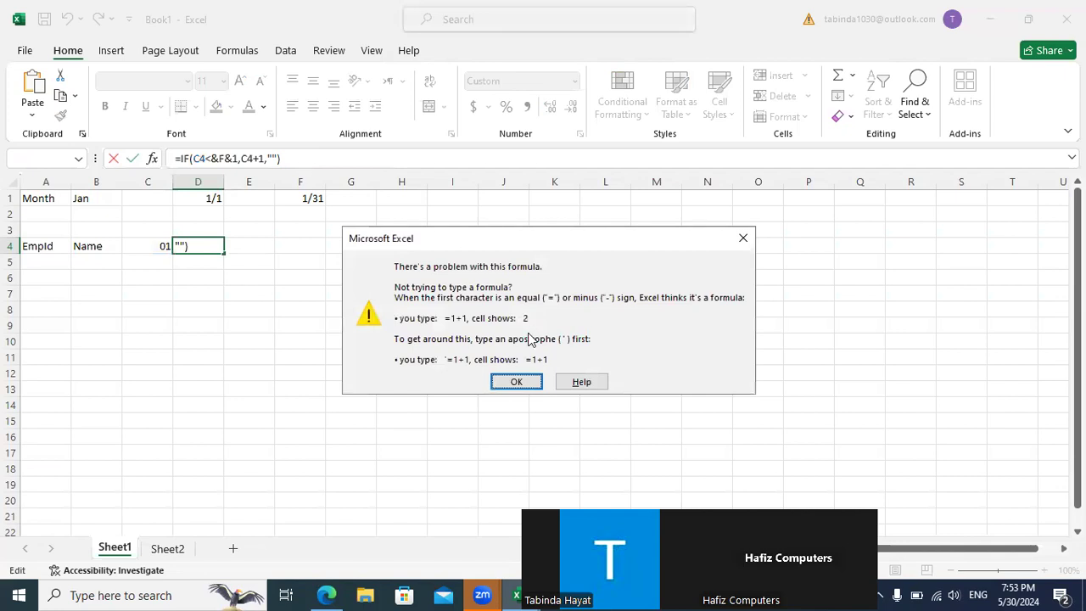
click(517, 383)
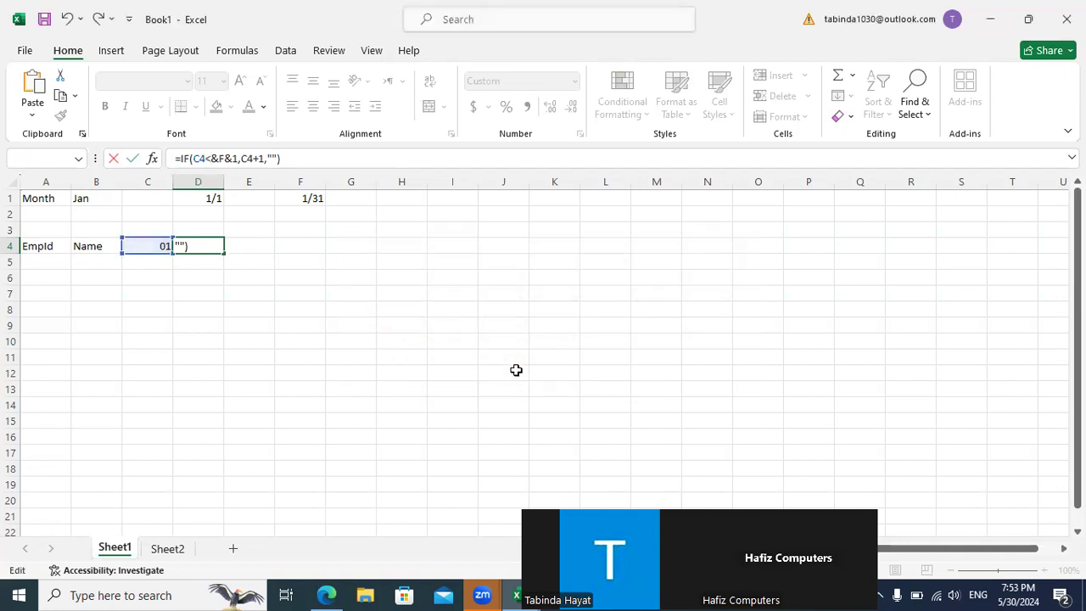
click(211, 159)
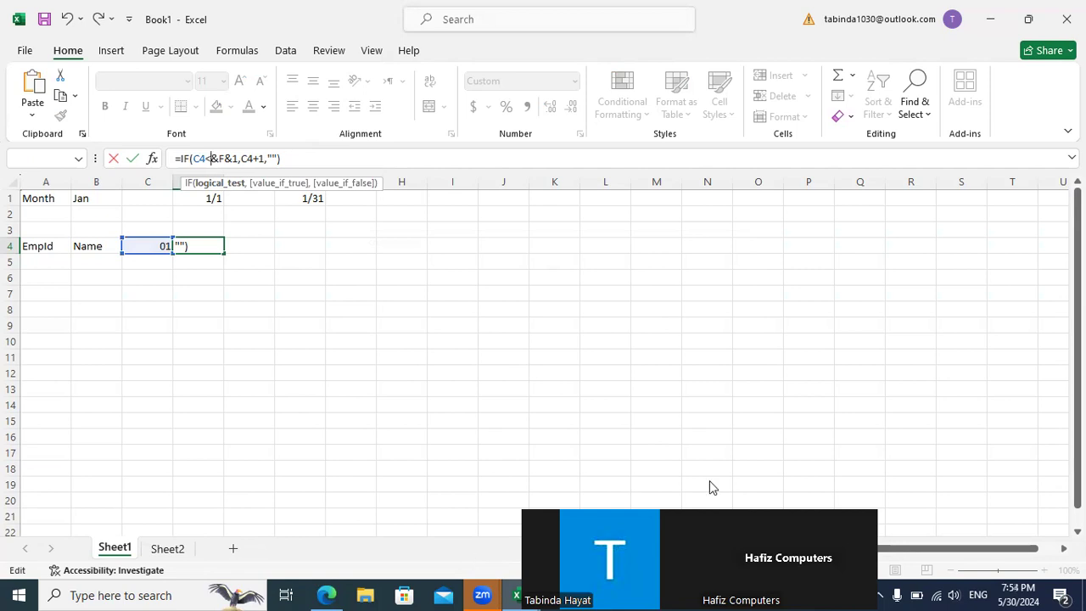
click(528, 592)
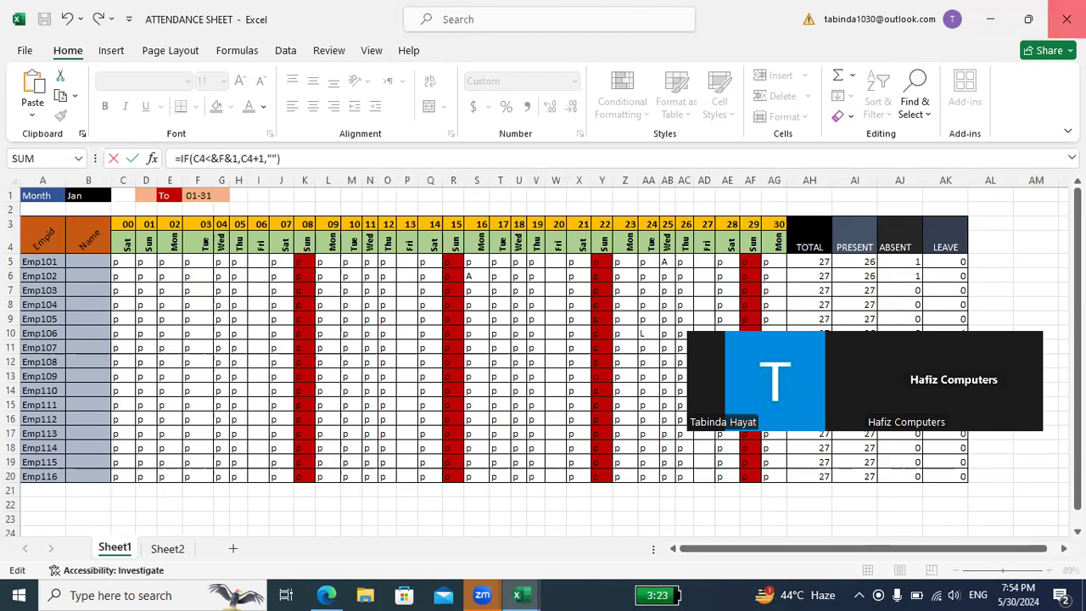
click(990, 19)
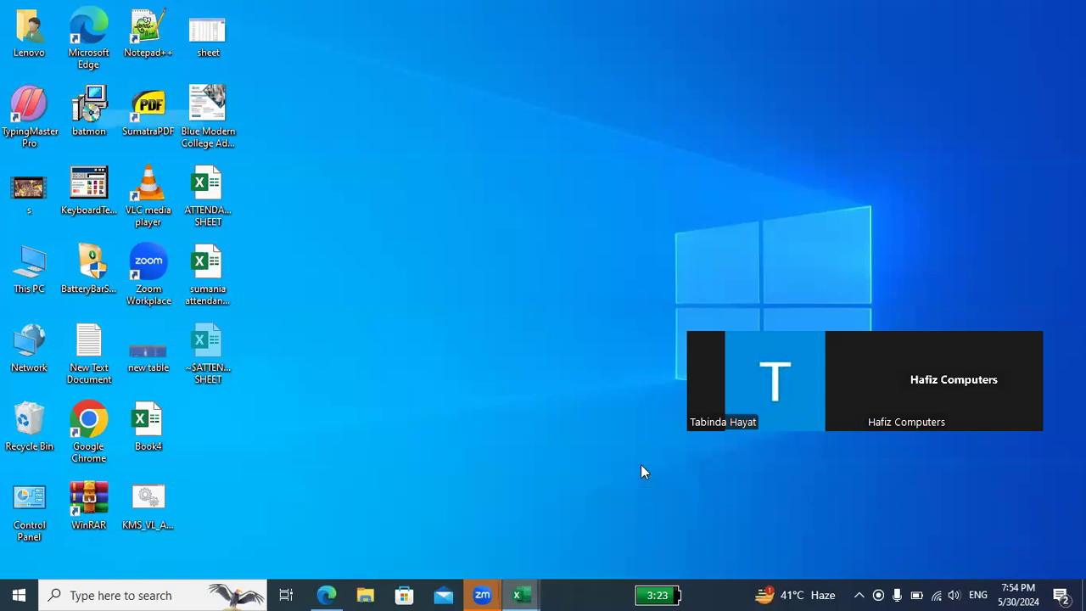
key(alt+Tab)
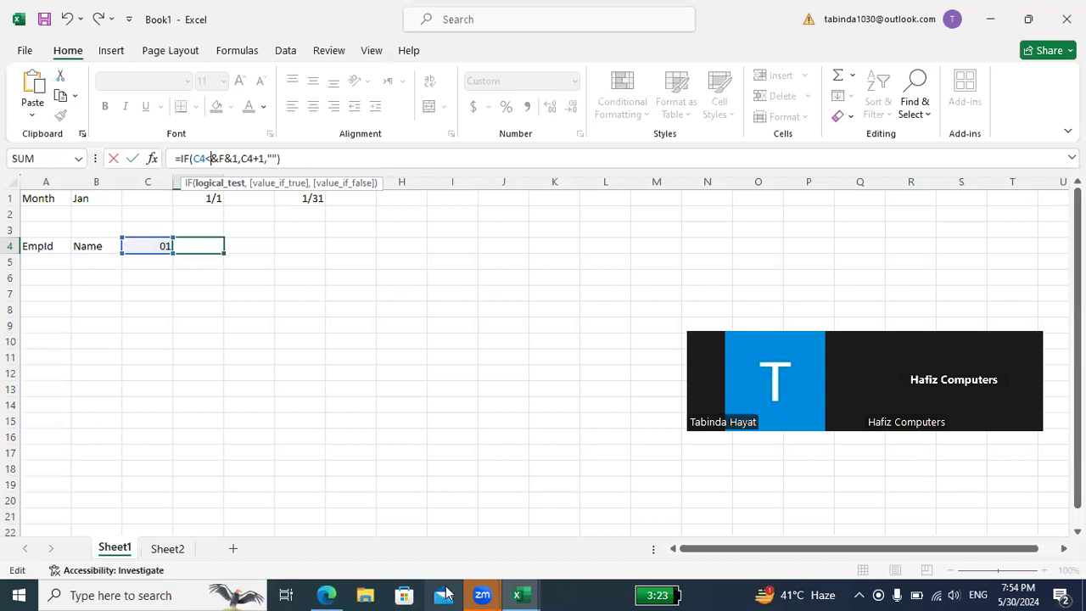
Back in Book1, lock D4's end-date reference to $F$1, giving =IF(C4<$F$1,C4+1,"")
click(513, 593)
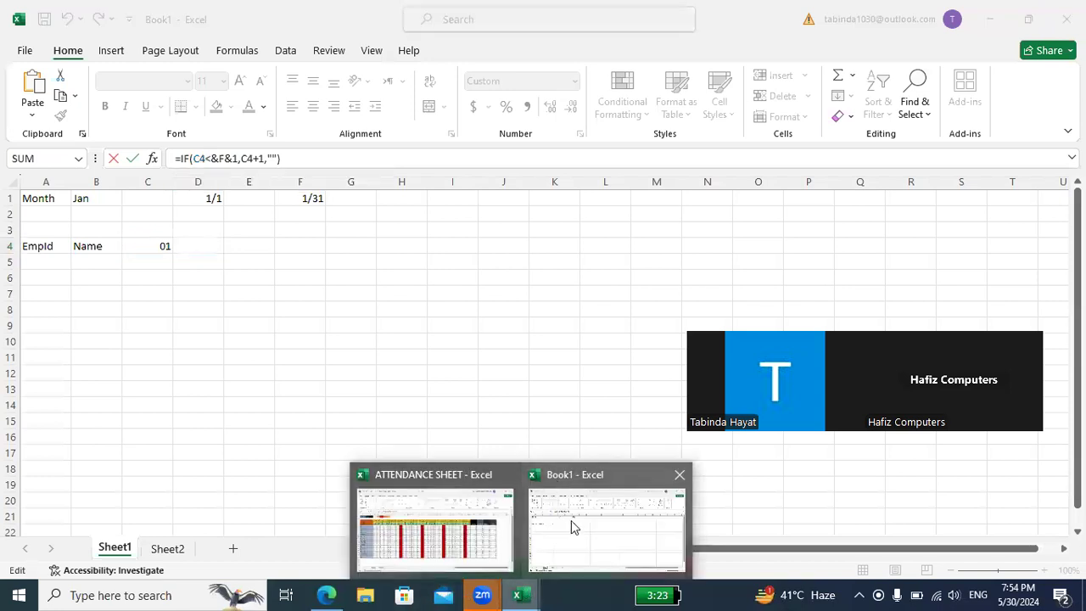
click(571, 520)
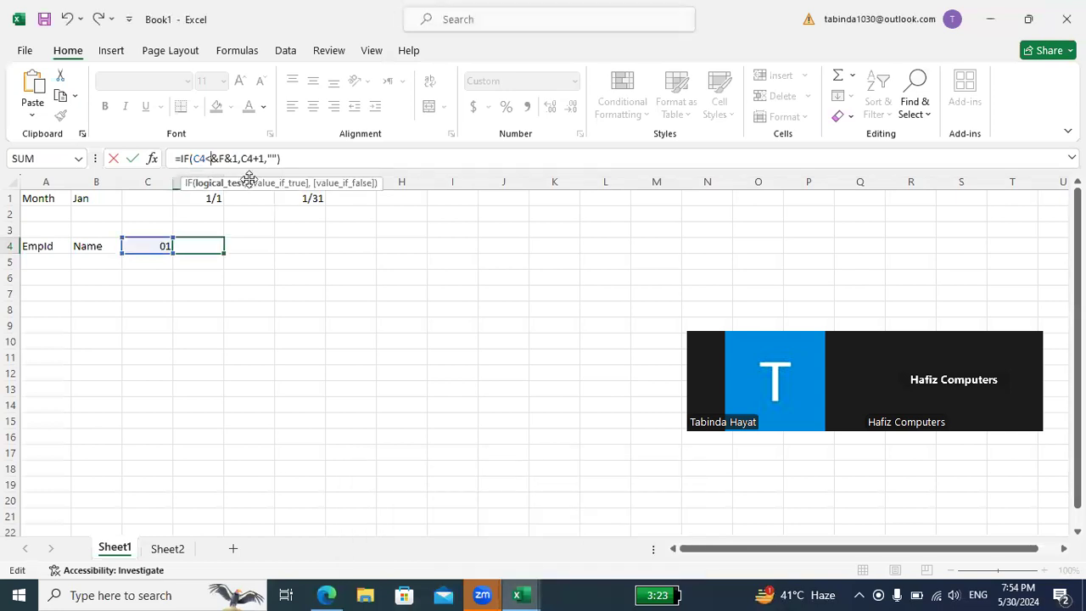
key(F4)
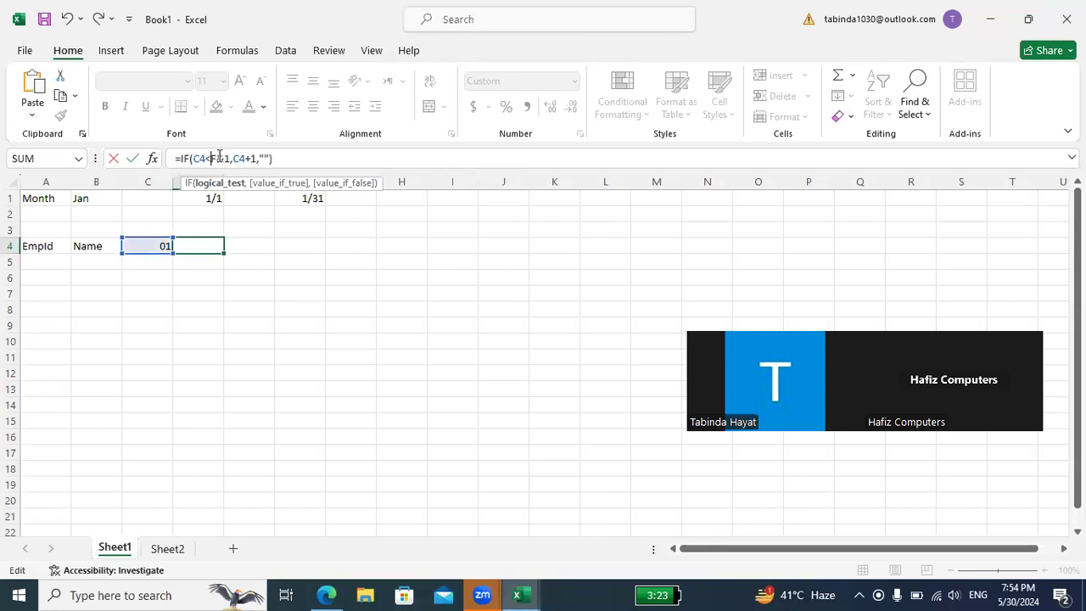
key(F4)
key(F4)
key(F4)
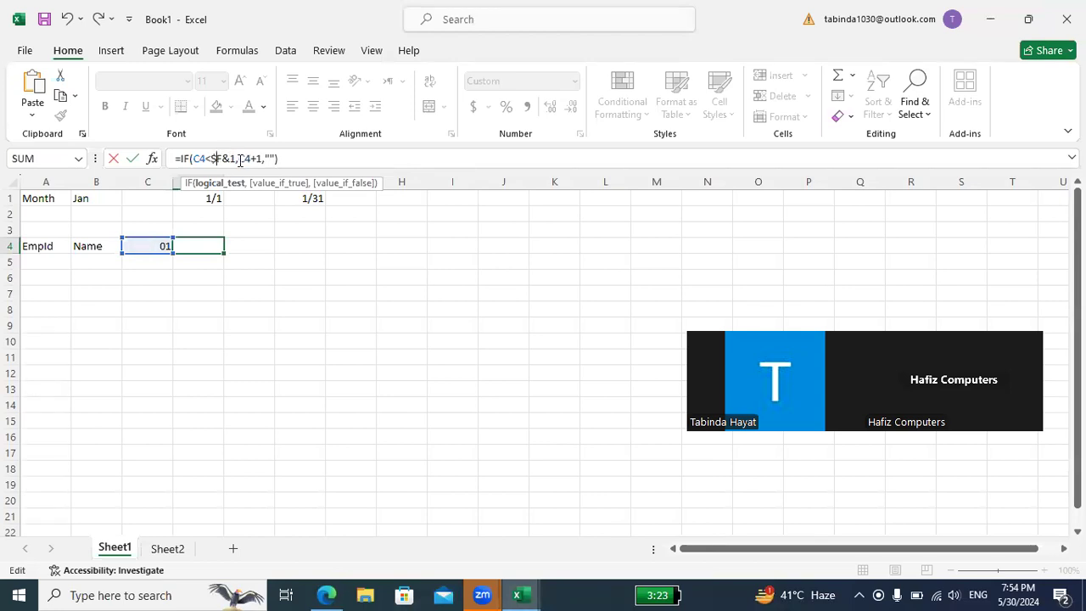
key(BackSpace)
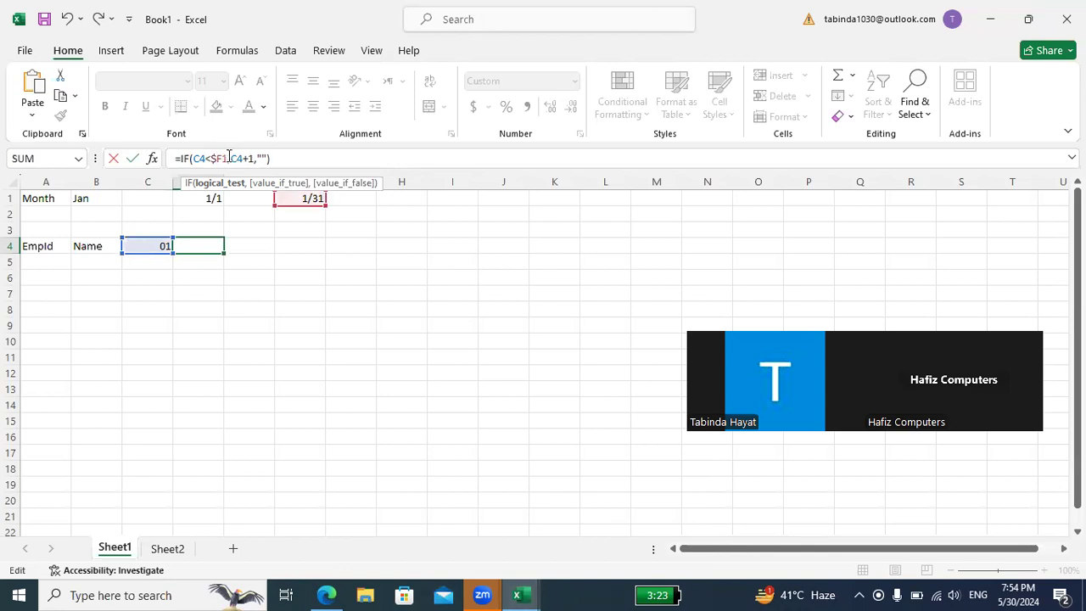
text($)
click(314, 156)
key(Return)
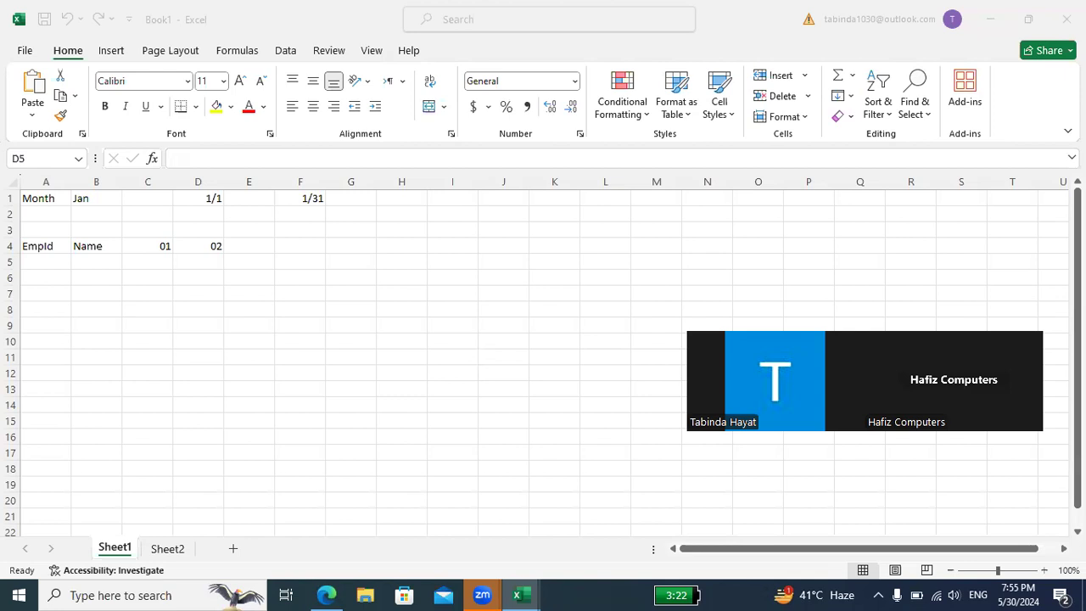
Fill D4's day formula right to AG4 so the days run 02 through 31
click(198, 260)
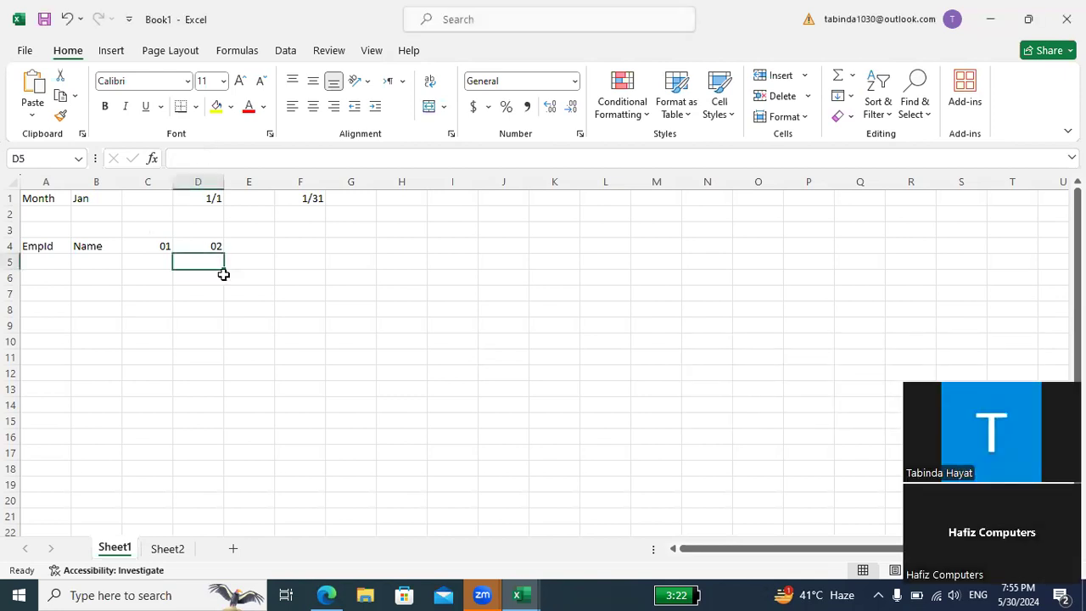
click(208, 242)
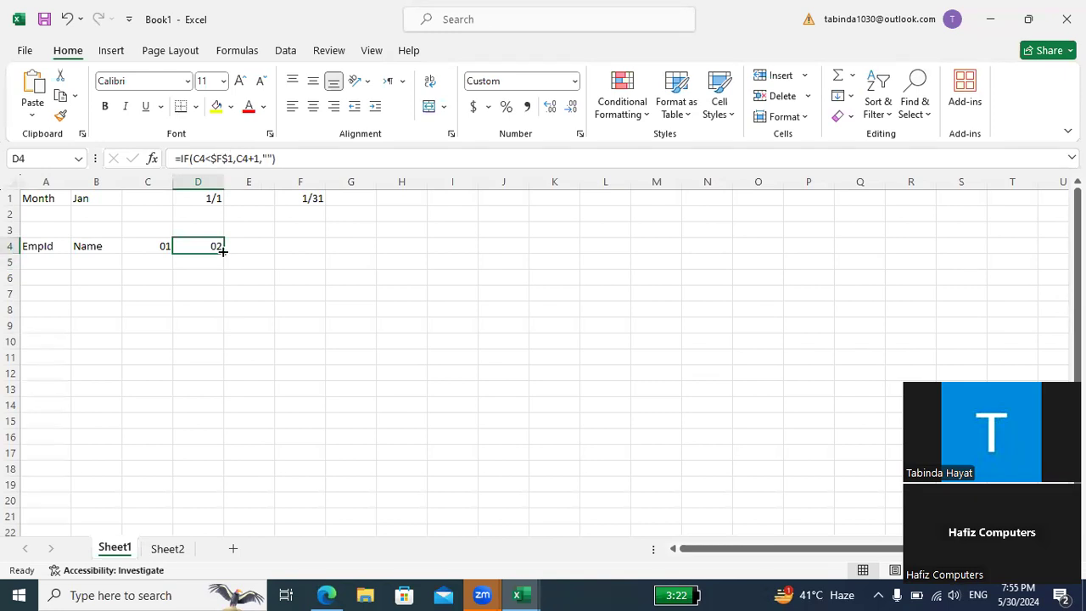
mouse_move(222, 251)
mouse_down()
mouse_move(922, 284)
mouse_move(1059, 268)
mouse_move(1042, 259)
mouse_move(1052, 254)
mouse_move(985, 254)
mouse_up()
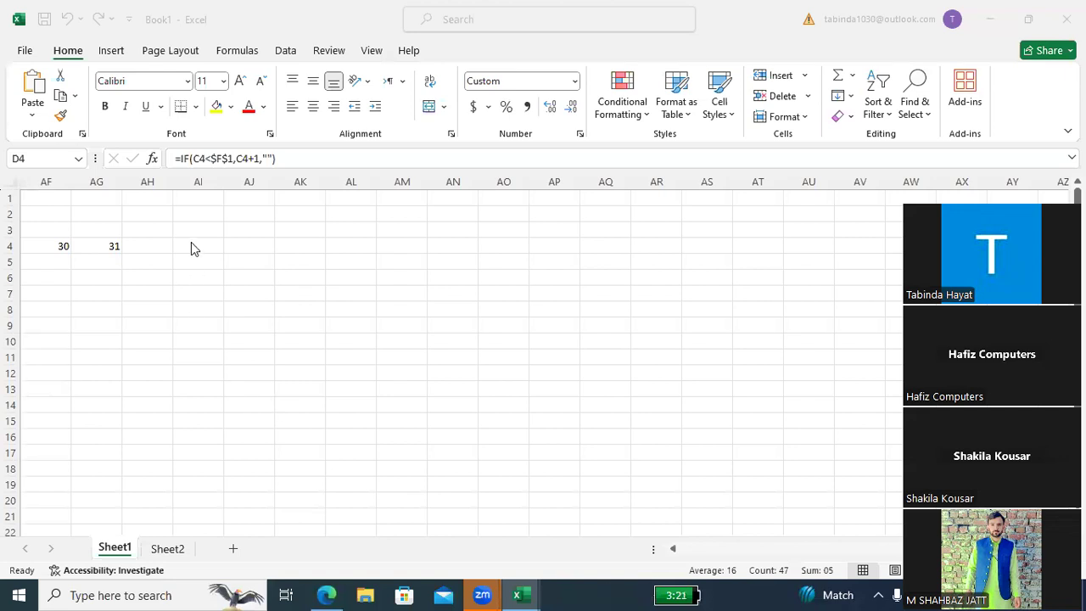
scroll(739, 481, down, 3)
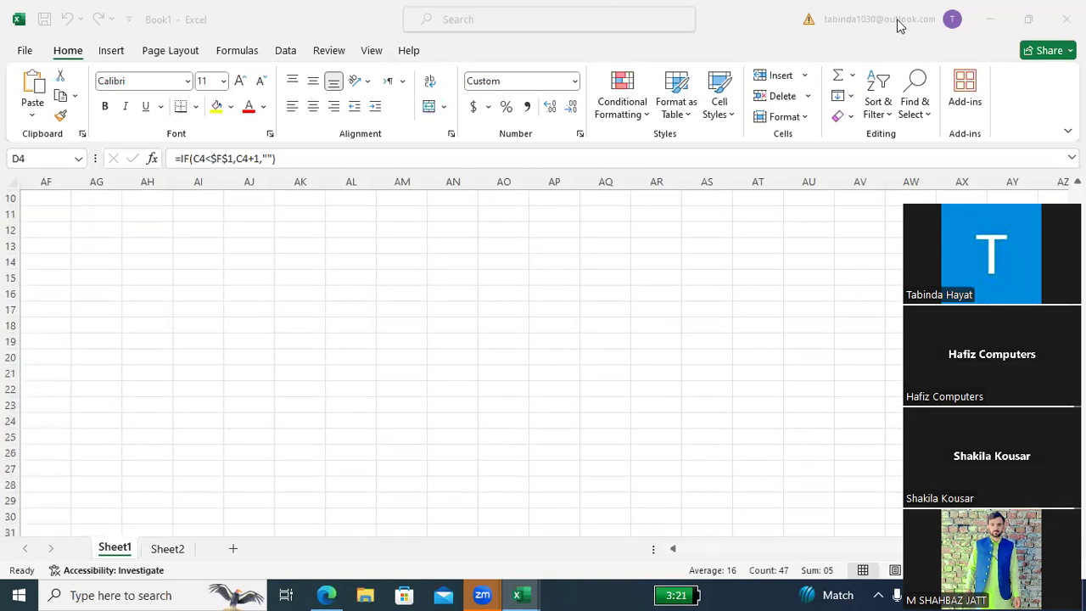
click(1028, 20)
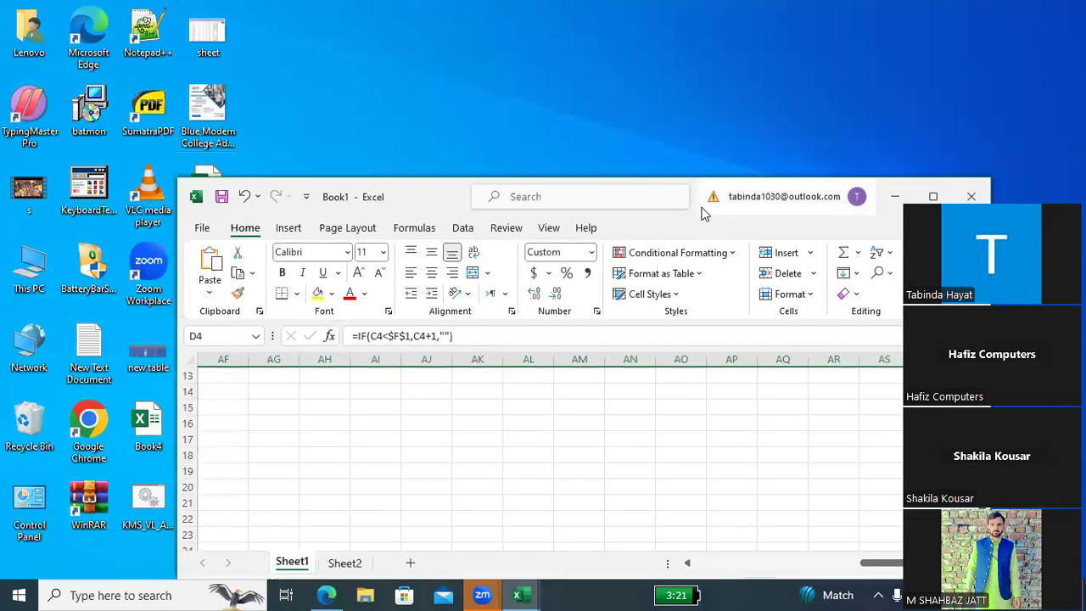
key(super+Up)
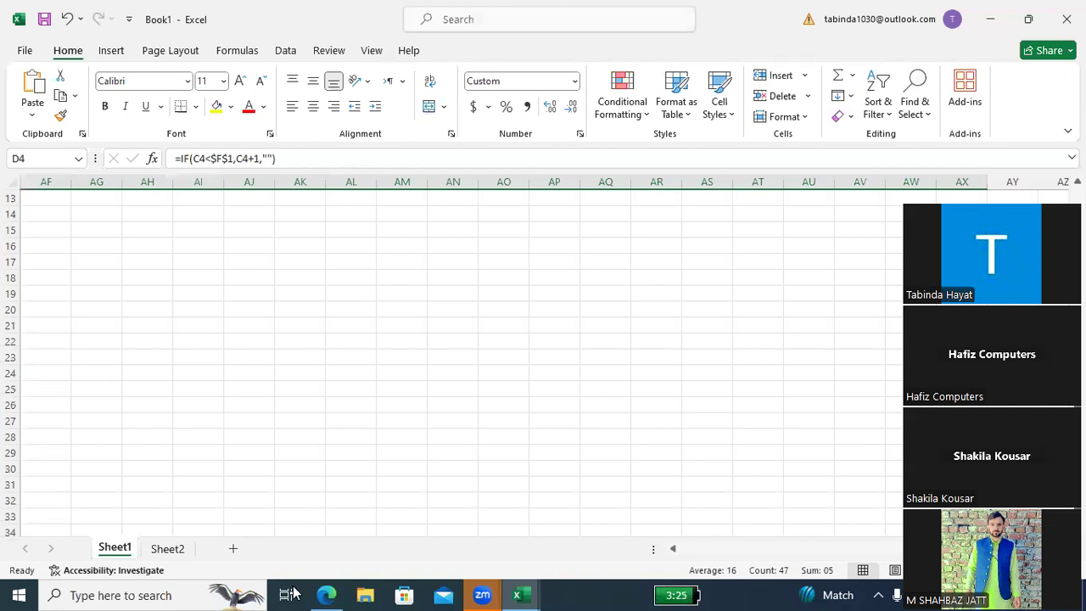
scroll(654, 463, up, 4)
scroll(654, 463, down, 3)
scroll(654, 465, up, 3)
scroll(654, 465, down, 1)
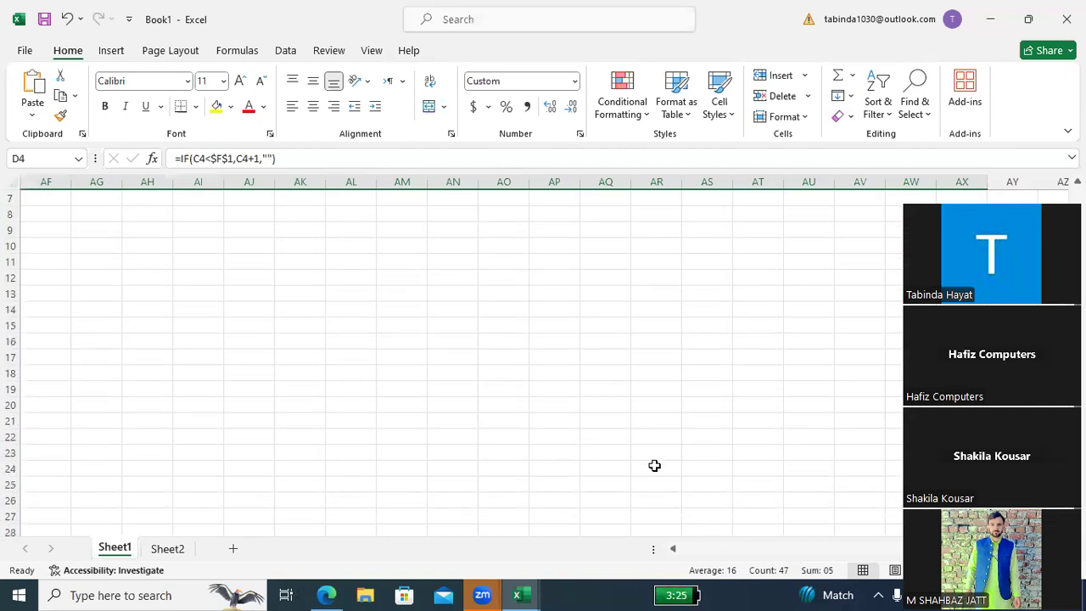
key(ctrl+Left)
key(ctrl+Left)
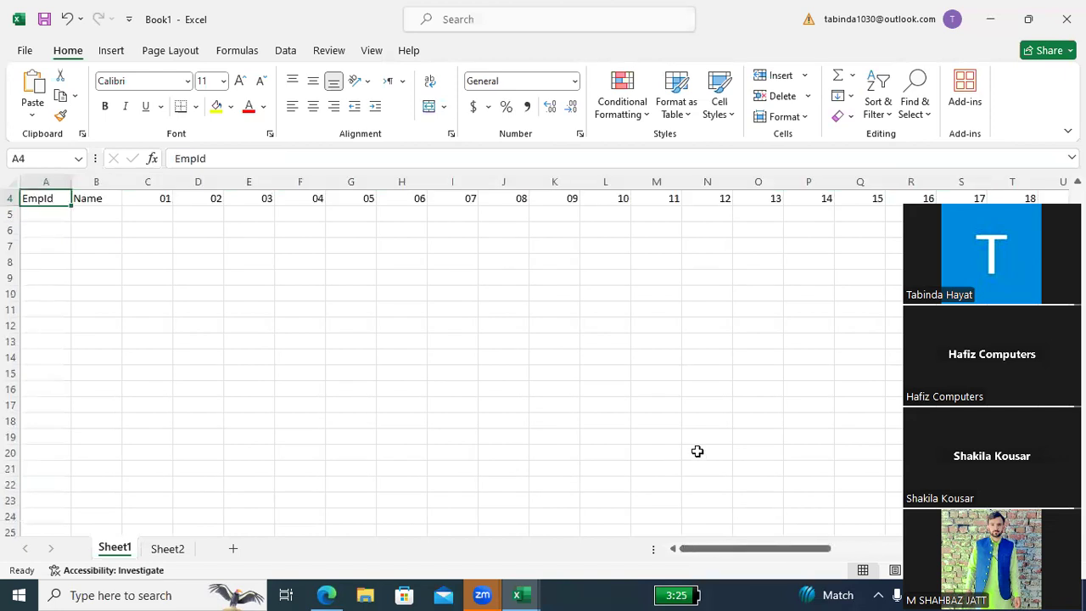
scroll(386, 265, up, 1)
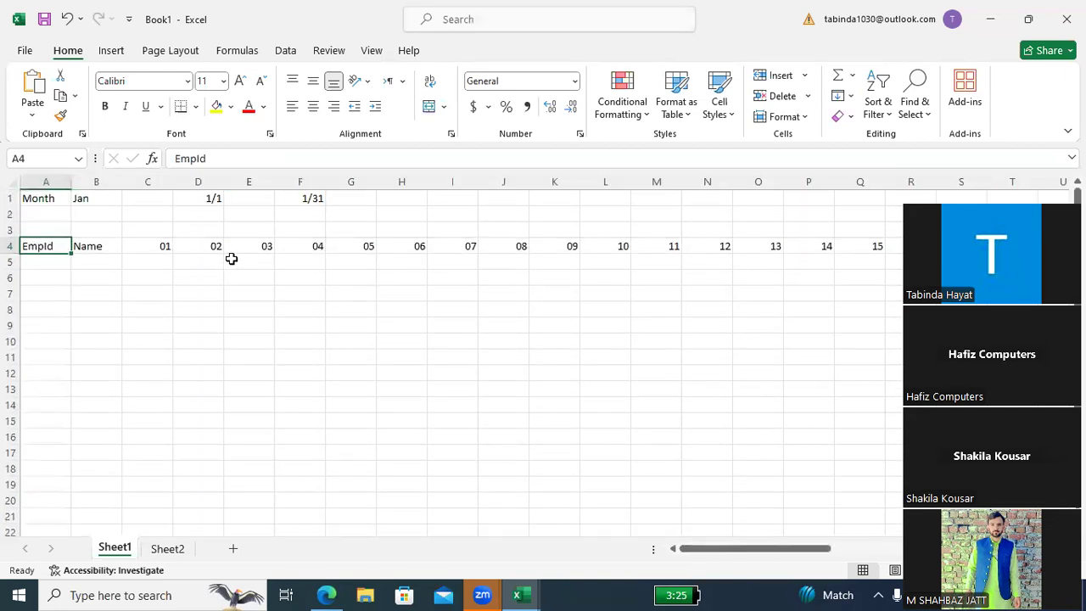
click(155, 261)
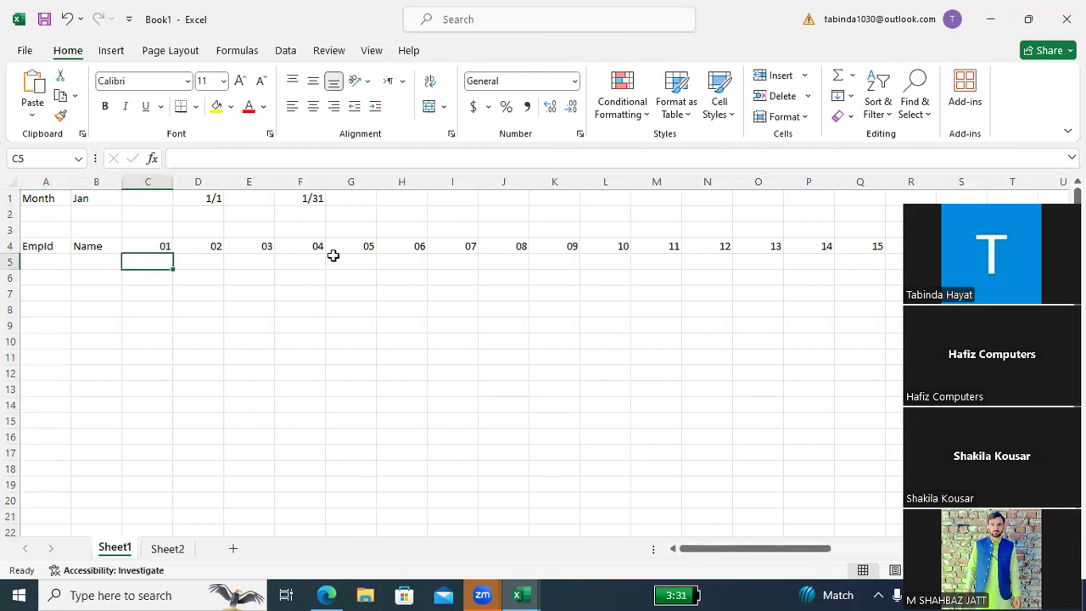
click(157, 242)
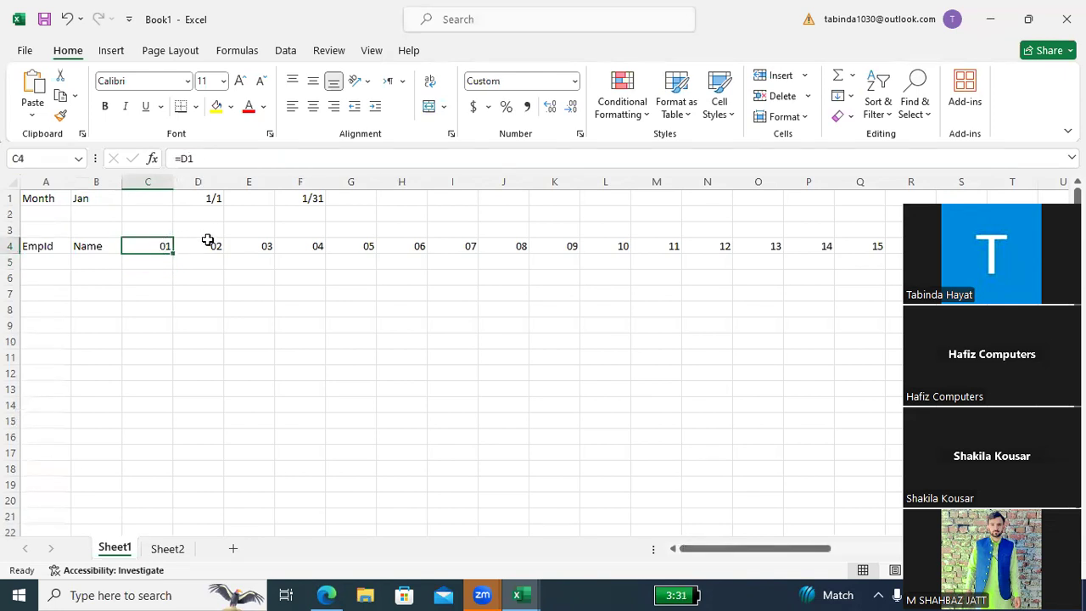
click(209, 245)
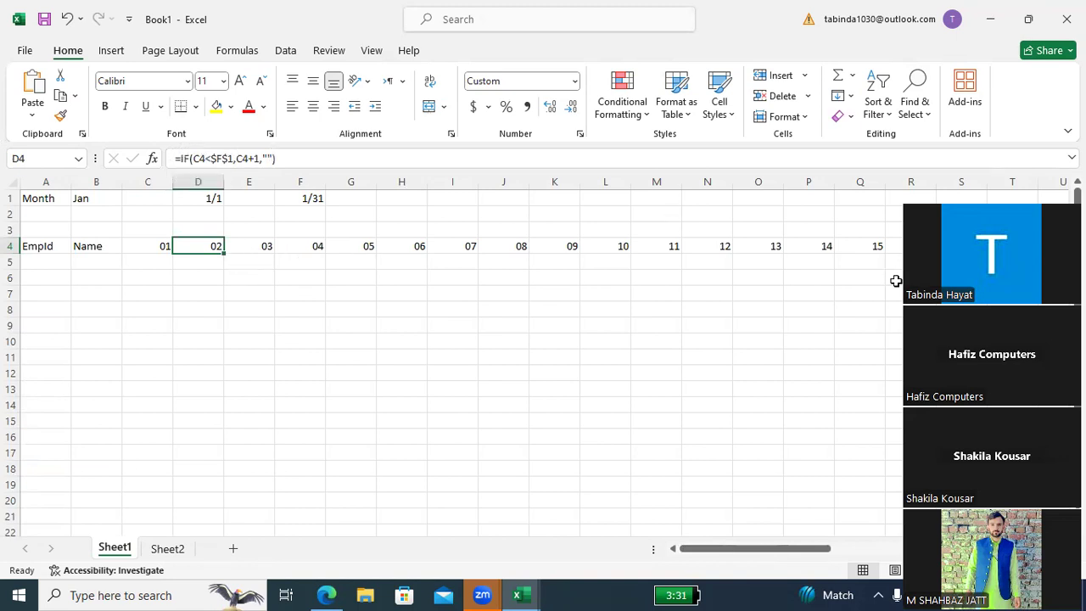
click(162, 263)
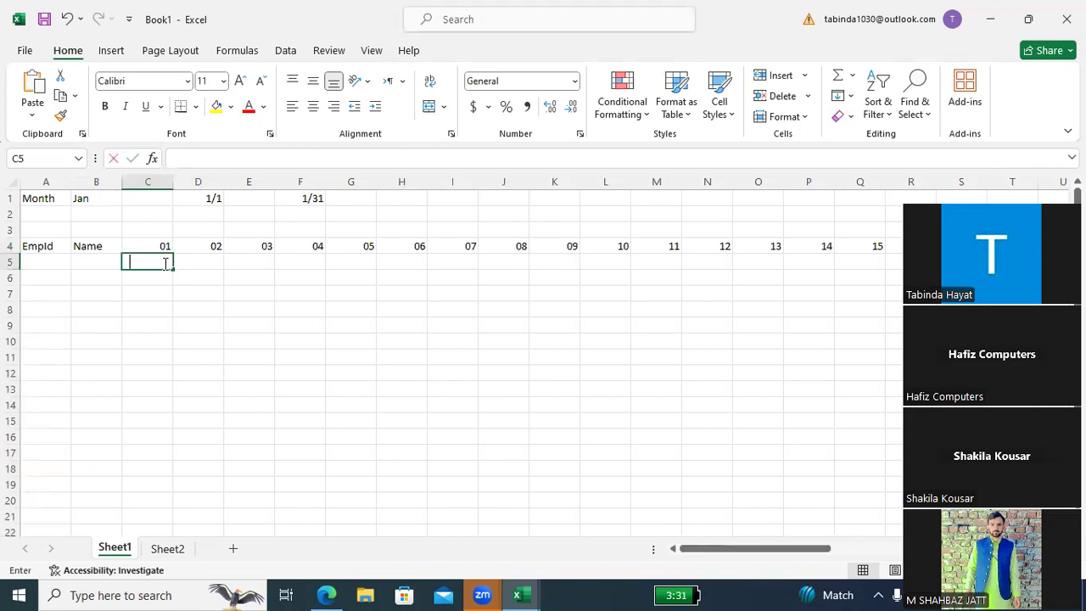
Enter =TEXT(C4,"ddd") in C5 so it shows Mon
text(=text)
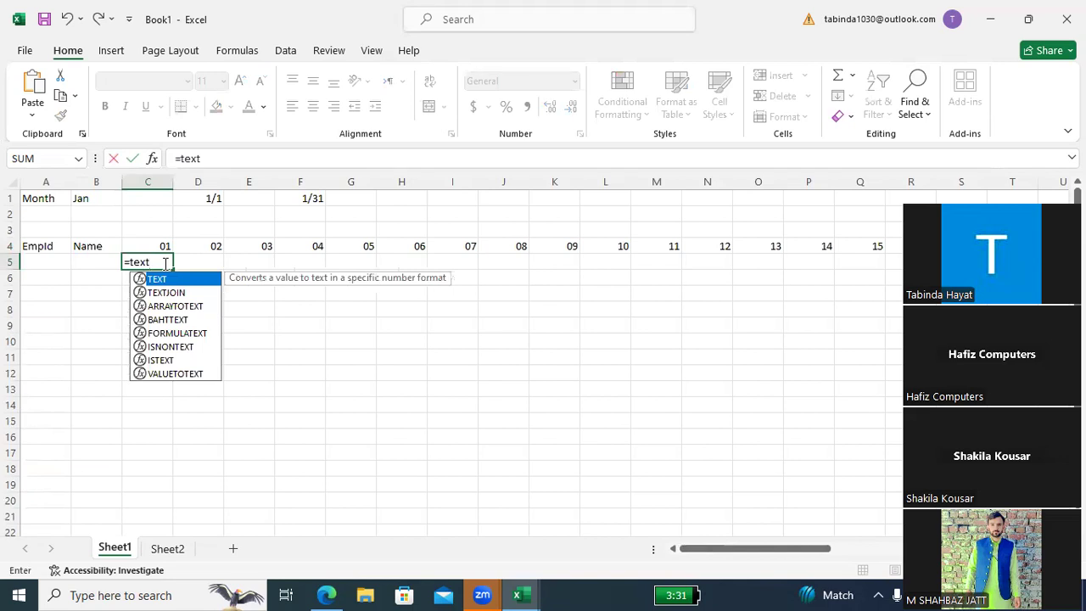
key(Tab)
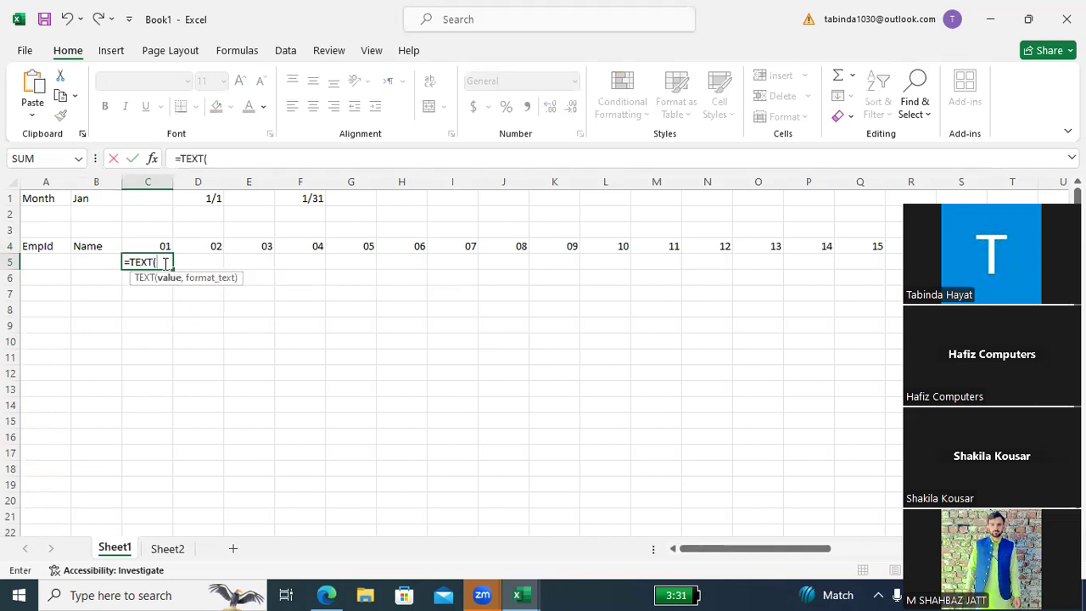
click(165, 244)
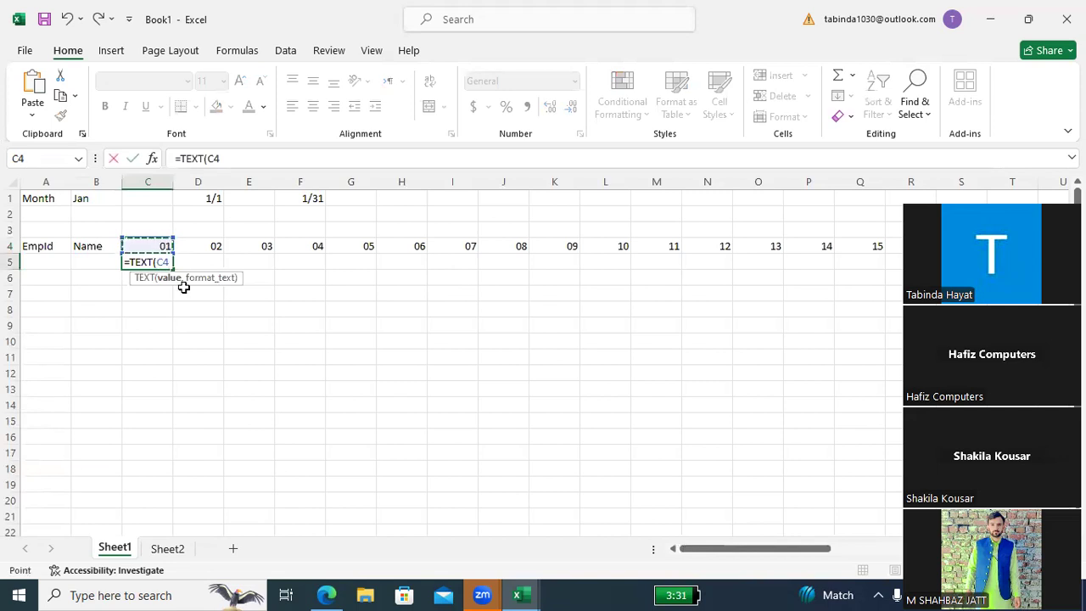
text(,)
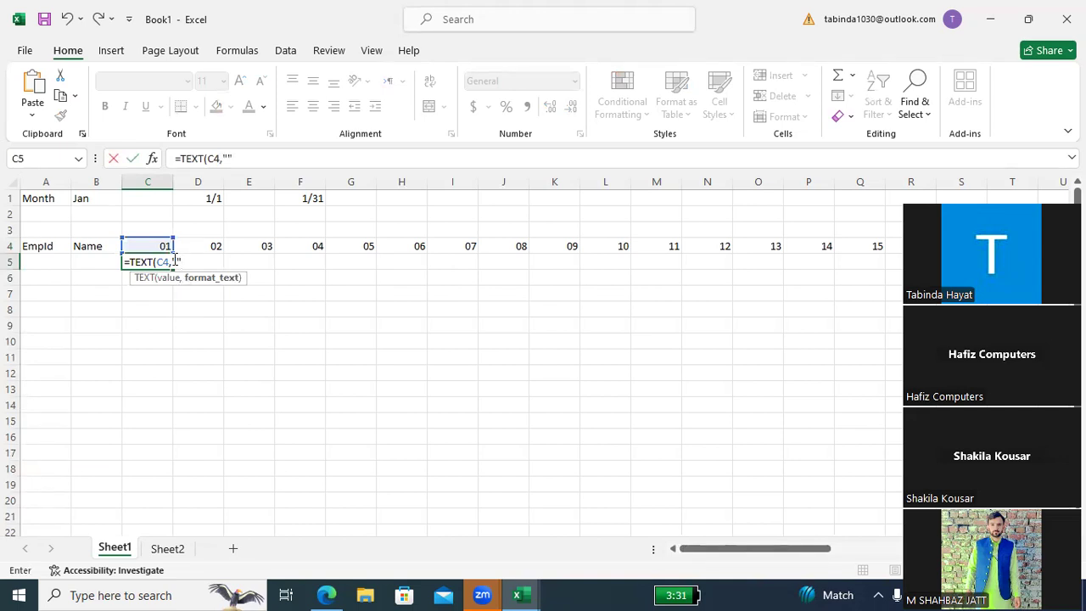
text(ddd)
click(169, 262)
text(')
key(BackSpace)
text(")
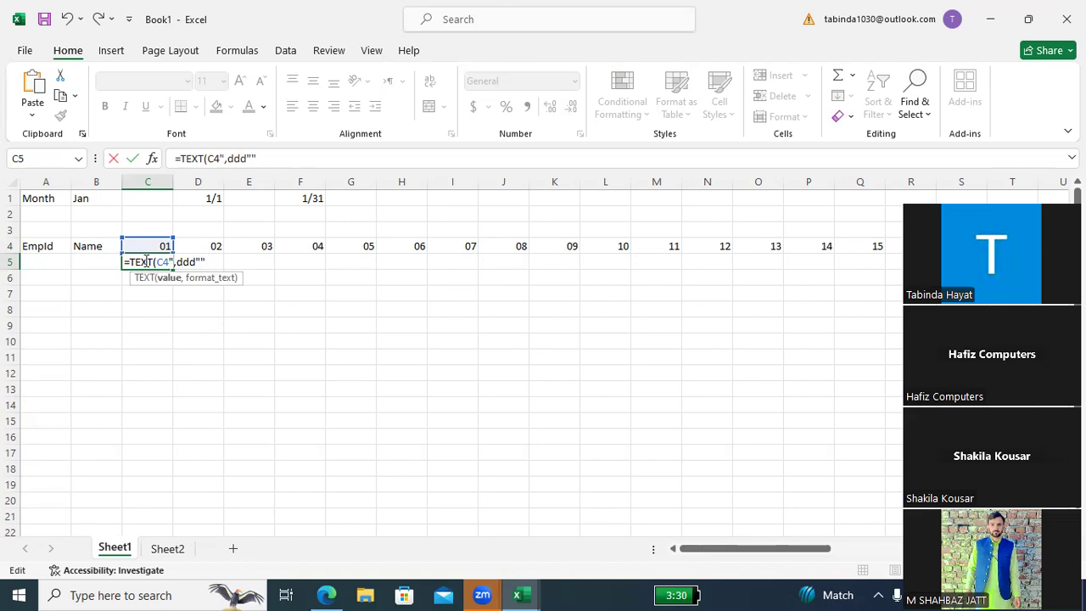
key(BackSpace)
click(173, 262)
text(")
text())
key(Return)
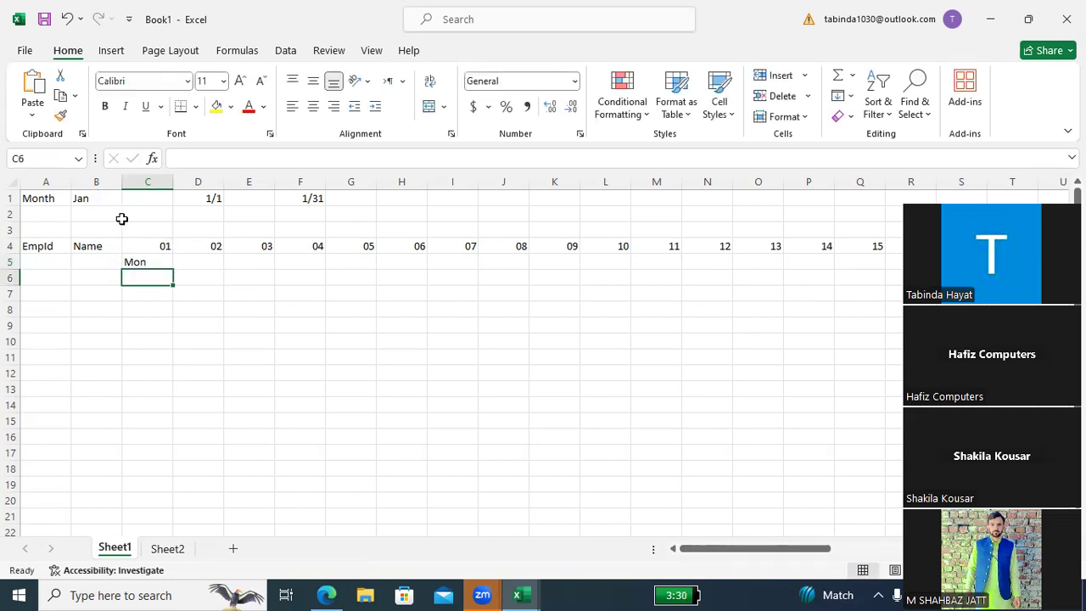
Fill the weekday formula from C5 across to AG5, then select rows 4–5 of the grid
click(144, 262)
drag(173, 270, 426, 278)
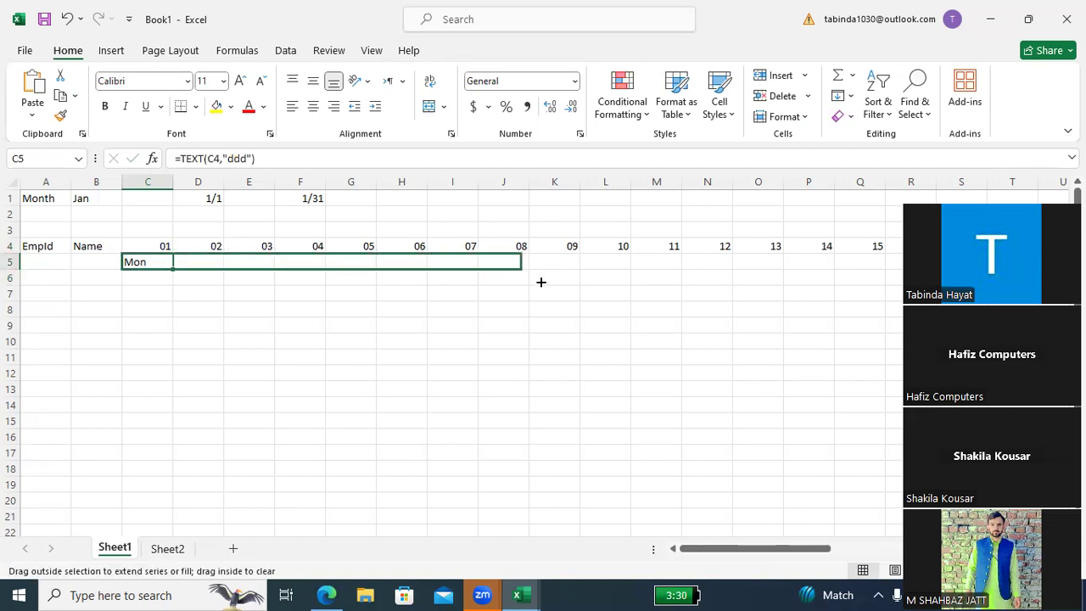
mouse_move(426, 278)
mouse_down()
mouse_move(906, 296)
mouse_move(256, 290)
mouse_up()
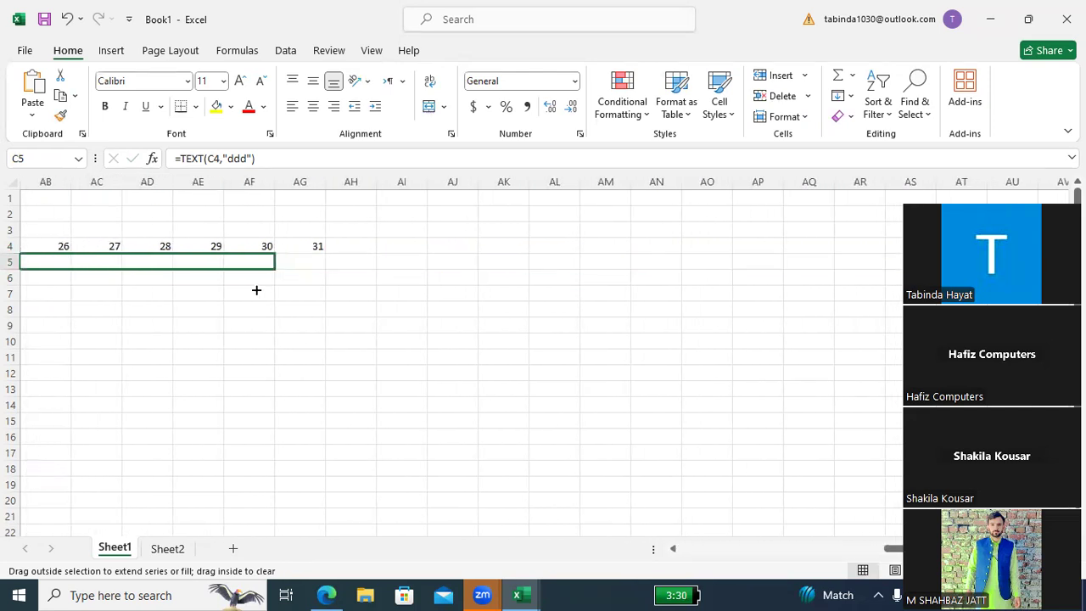
drag(256, 290, 315, 268)
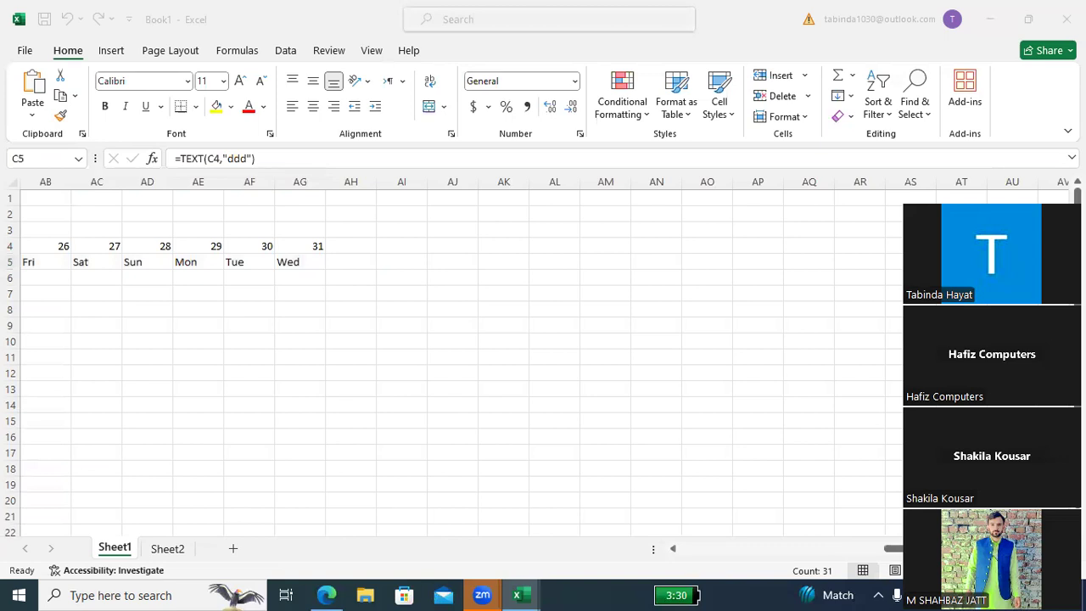
click(892, 547)
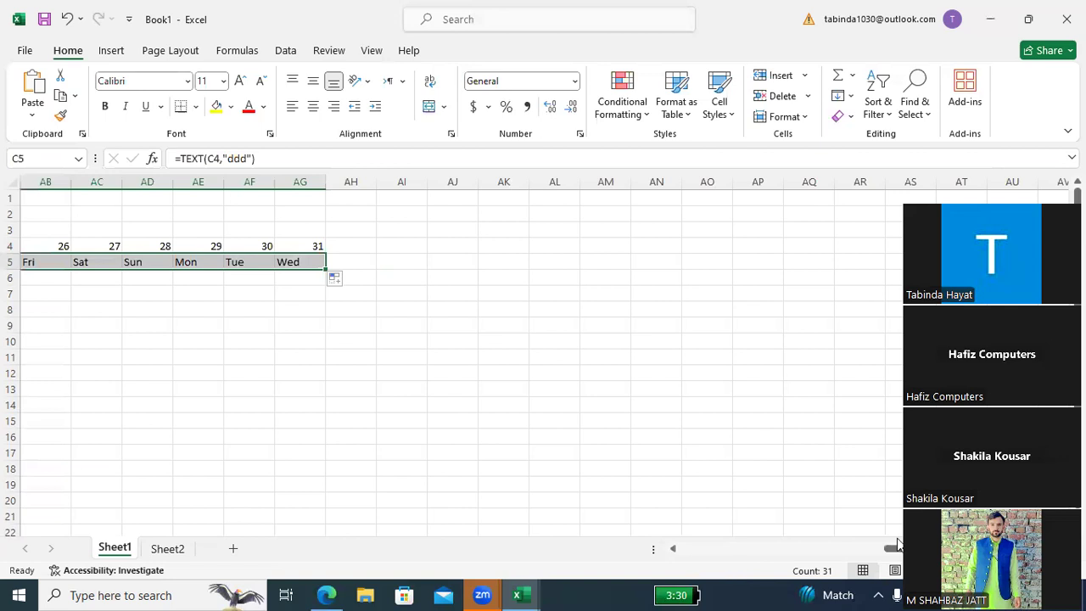
drag(897, 547, 642, 547)
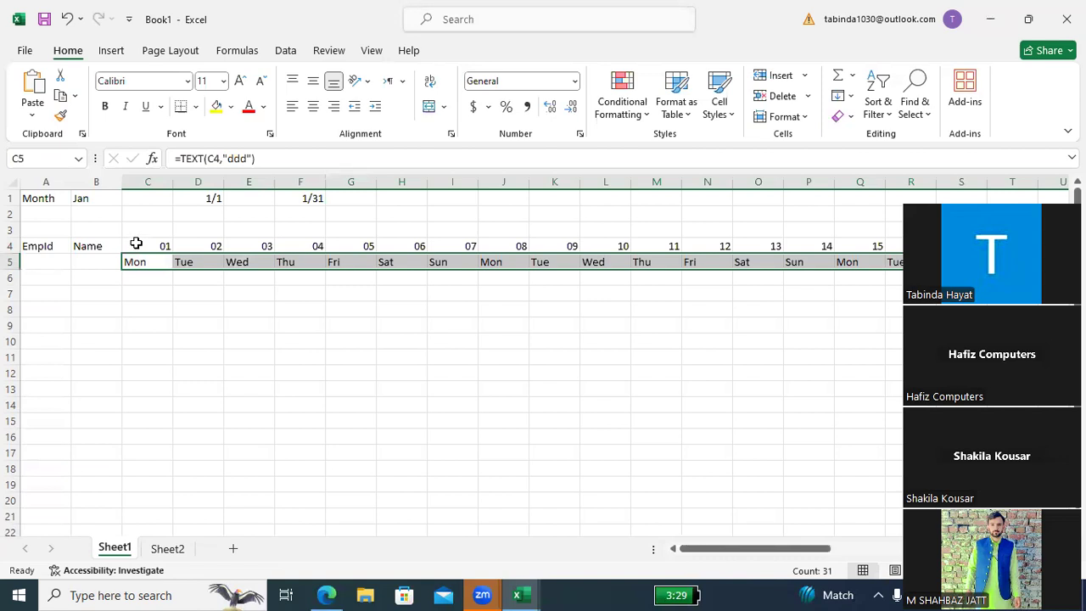
mouse_move(128, 244)
mouse_down()
mouse_move(385, 265)
mouse_move(891, 261)
mouse_move(851, 266)
mouse_up()
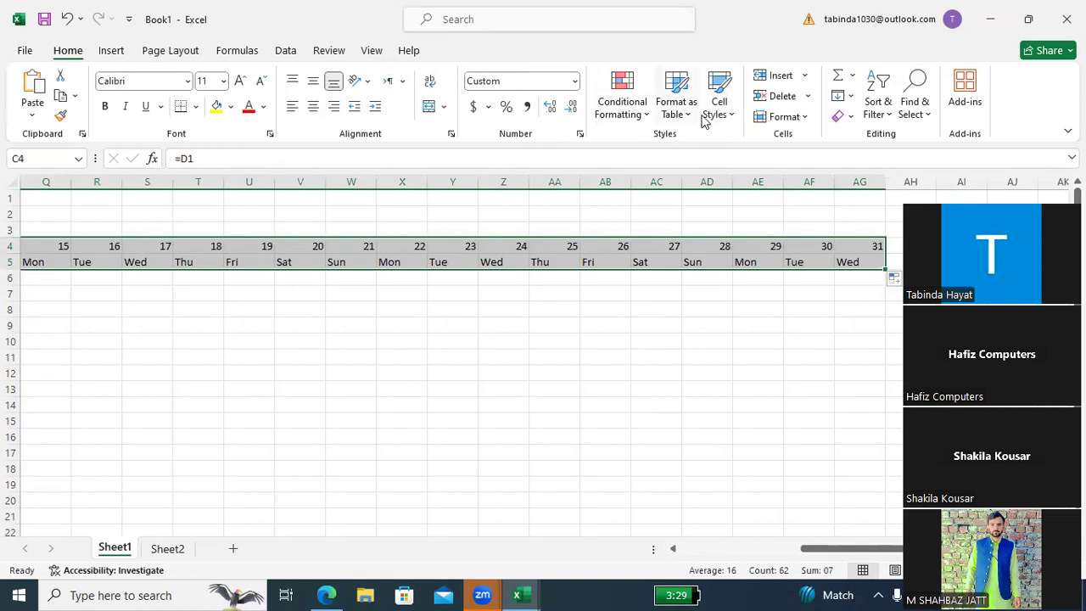
AutoFit the column widths and refill the weekday formula through AG5
click(804, 118)
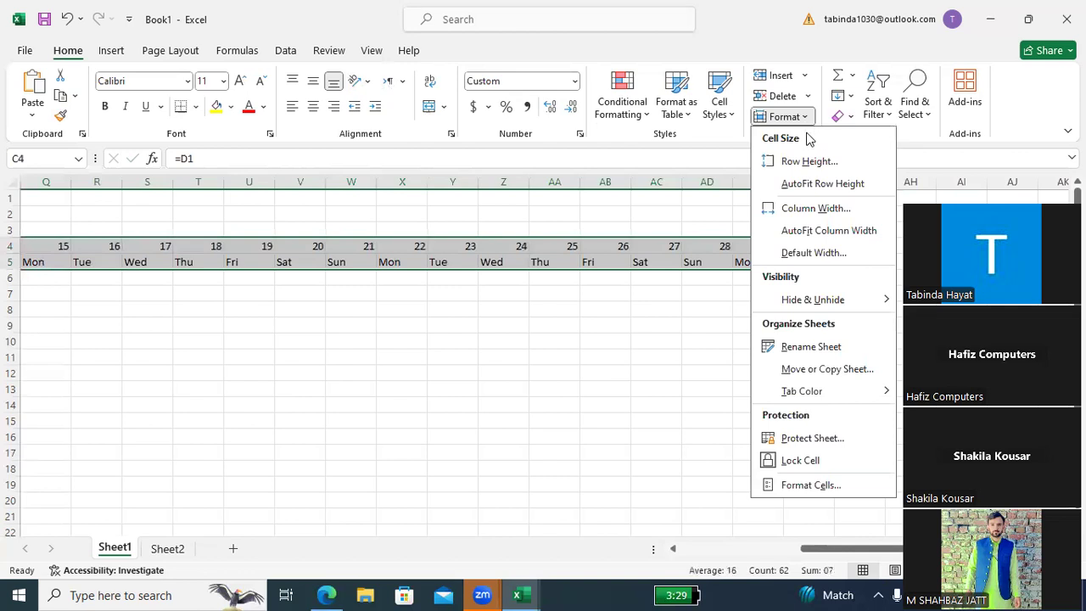
click(822, 231)
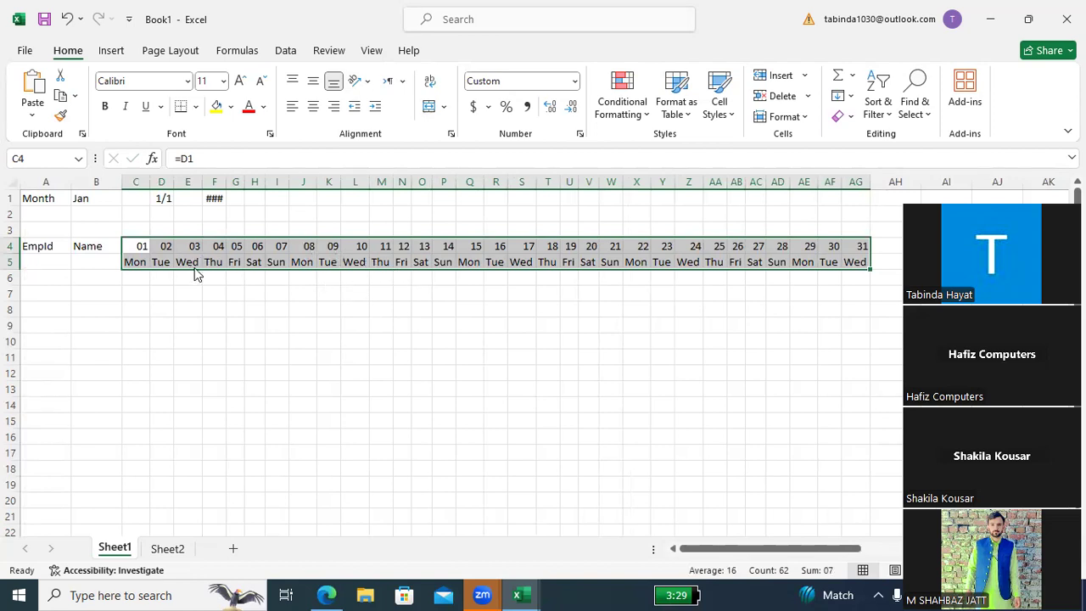
click(141, 261)
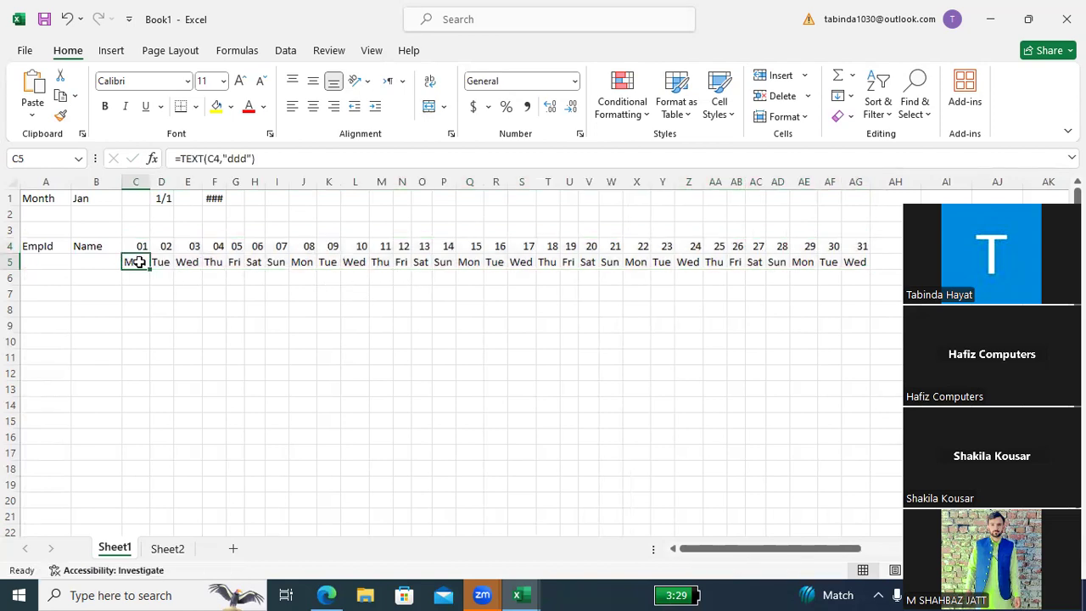
drag(151, 266, 853, 283)
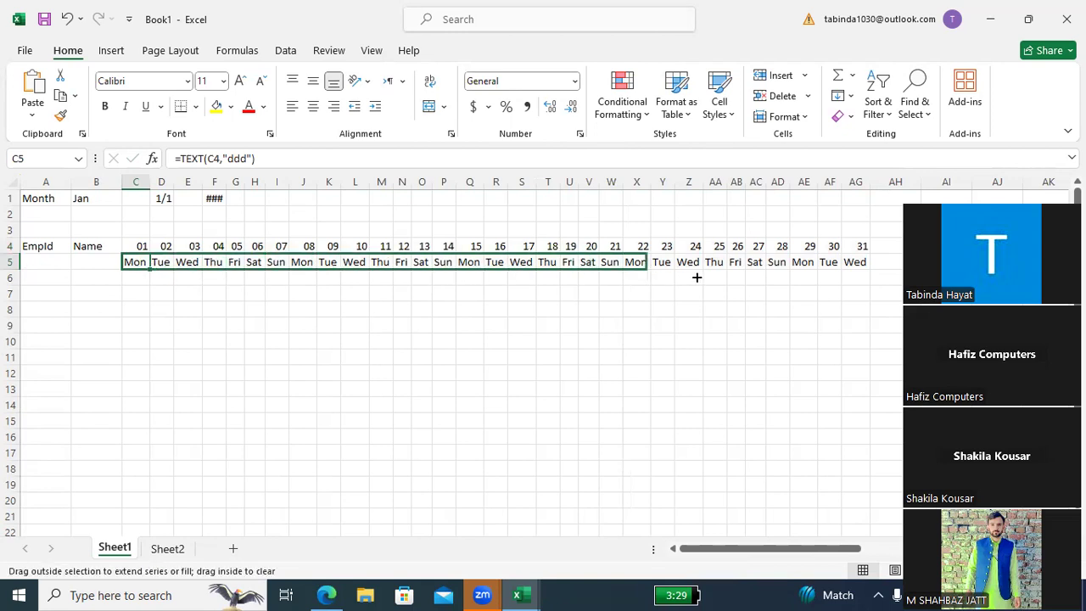
drag(852, 284, 868, 282)
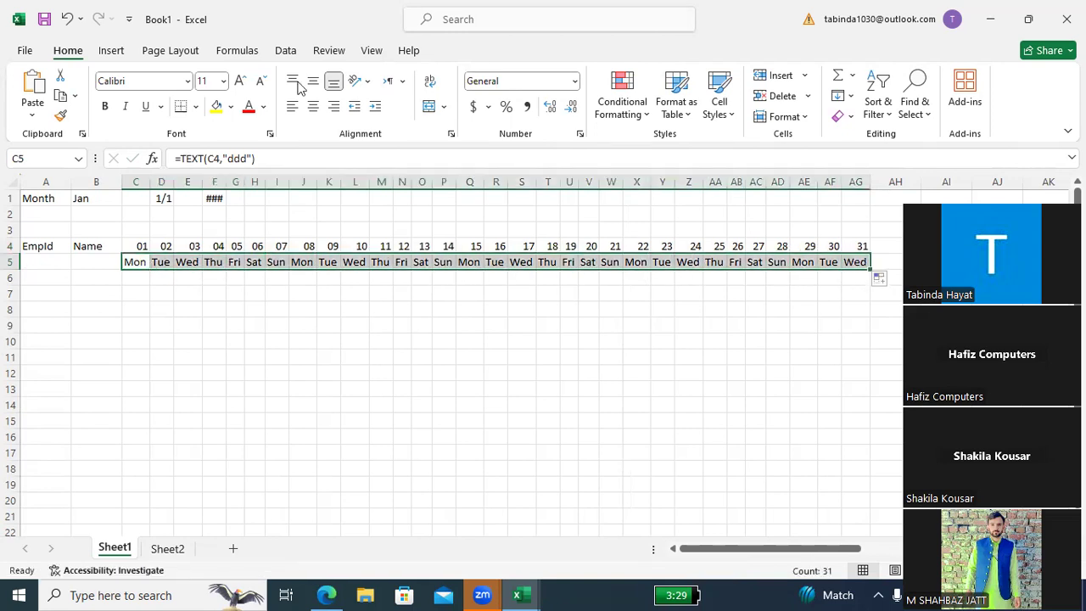
Rotate the weekday names in C5:AG5 to read upward and make them bold
click(360, 81)
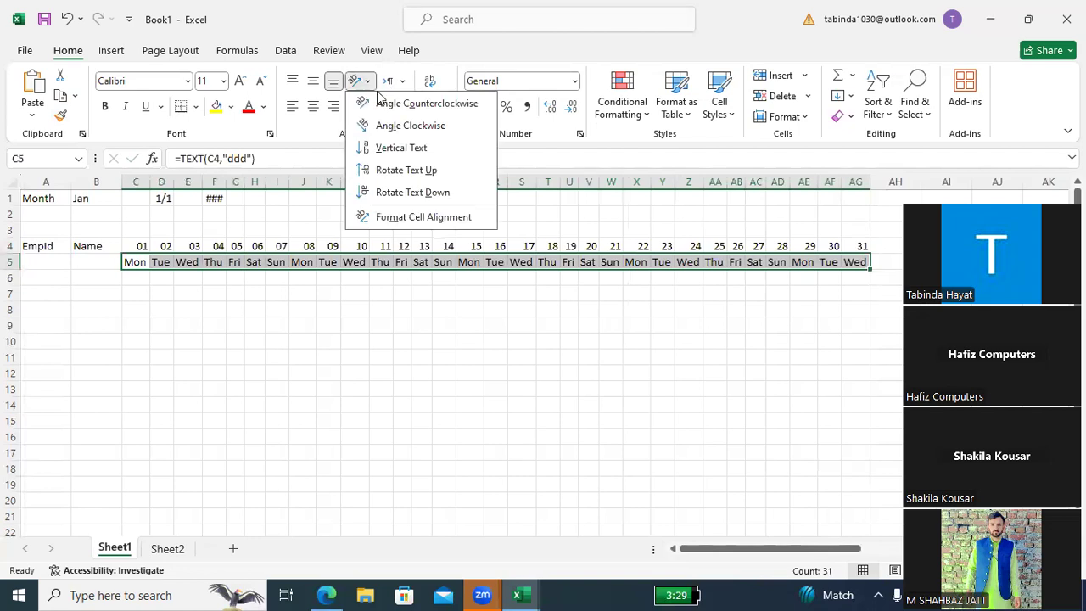
click(392, 109)
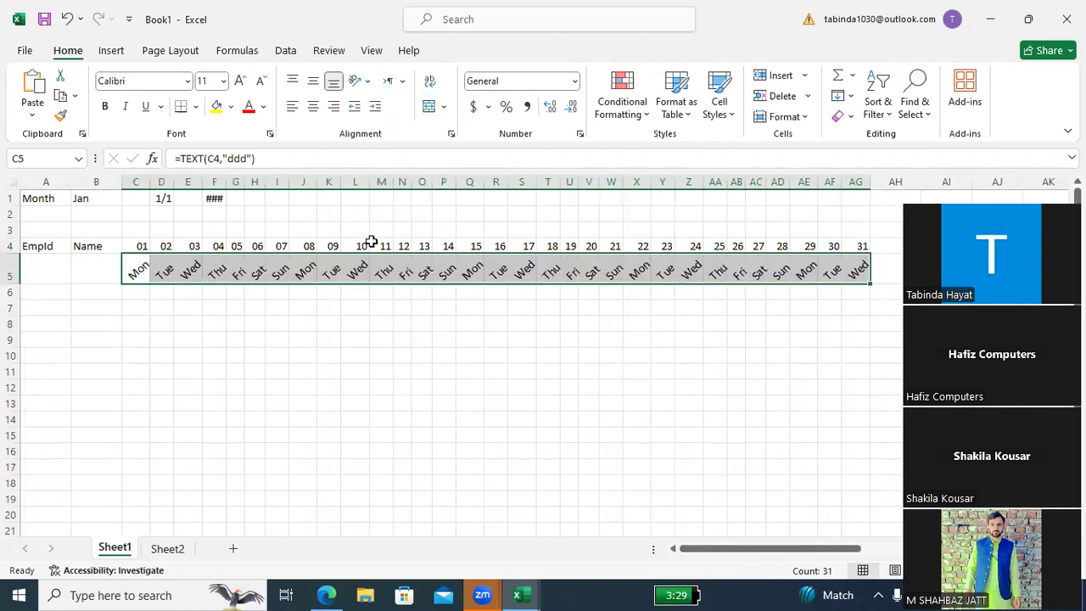
click(368, 86)
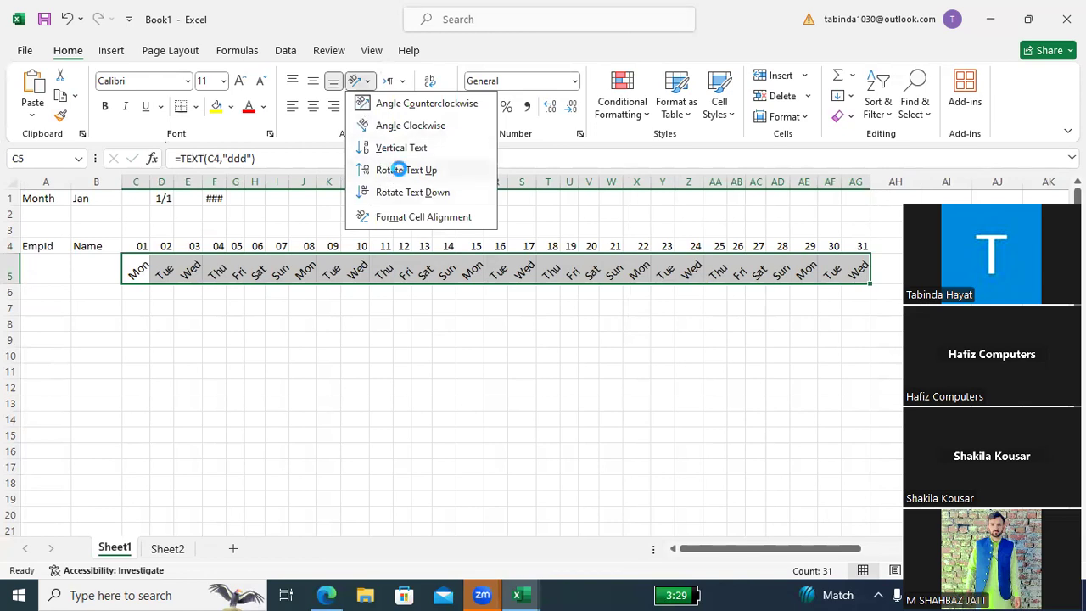
click(397, 172)
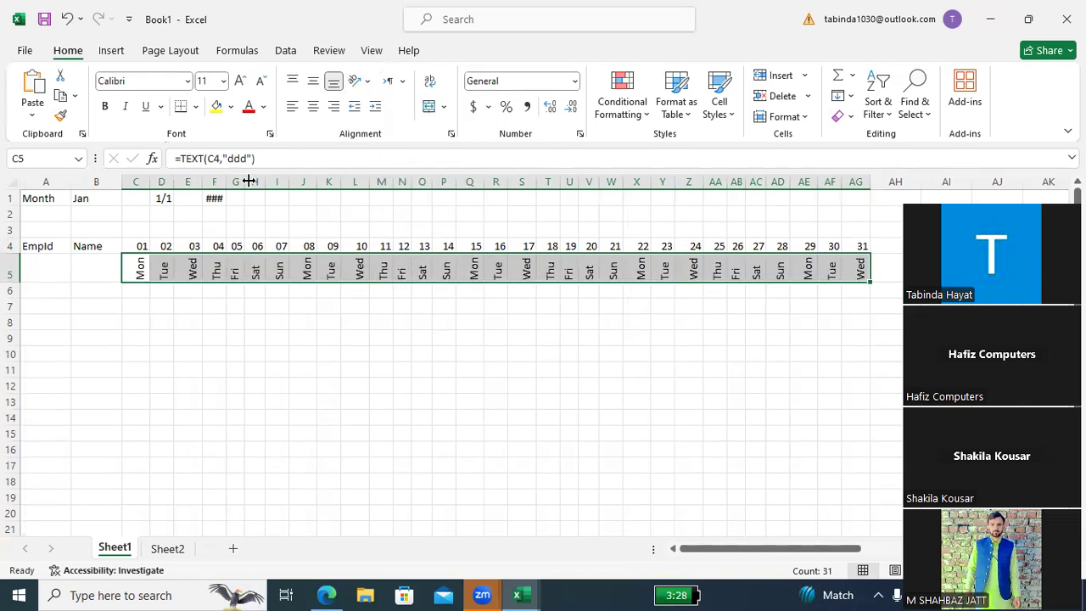
click(104, 106)
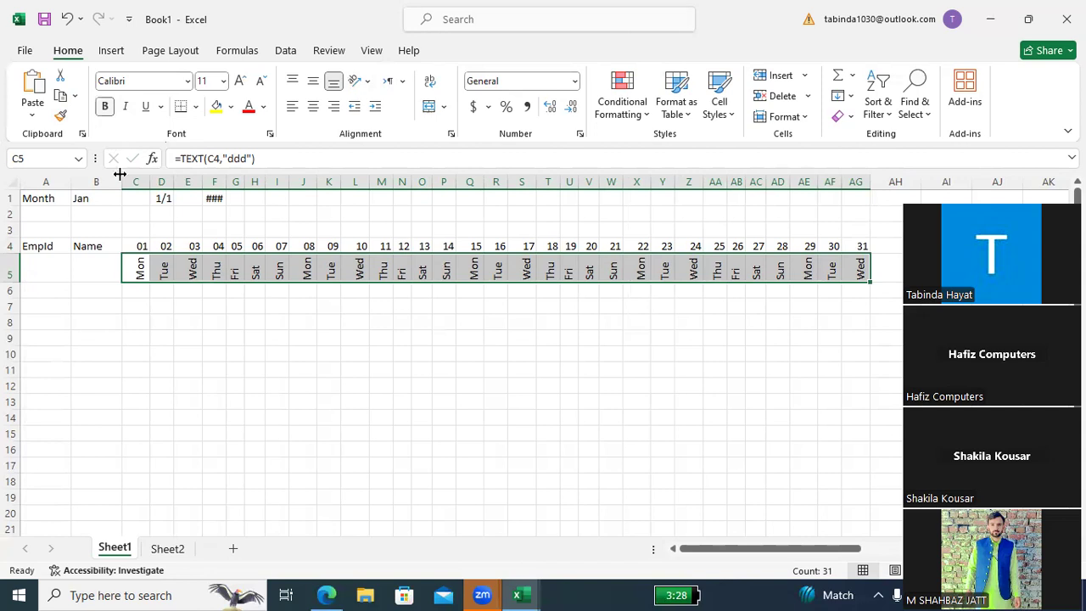
Bold the day numbers in C4:AG4 and select the EmpId cells A4:A5
click(138, 246)
drag(158, 242, 849, 247)
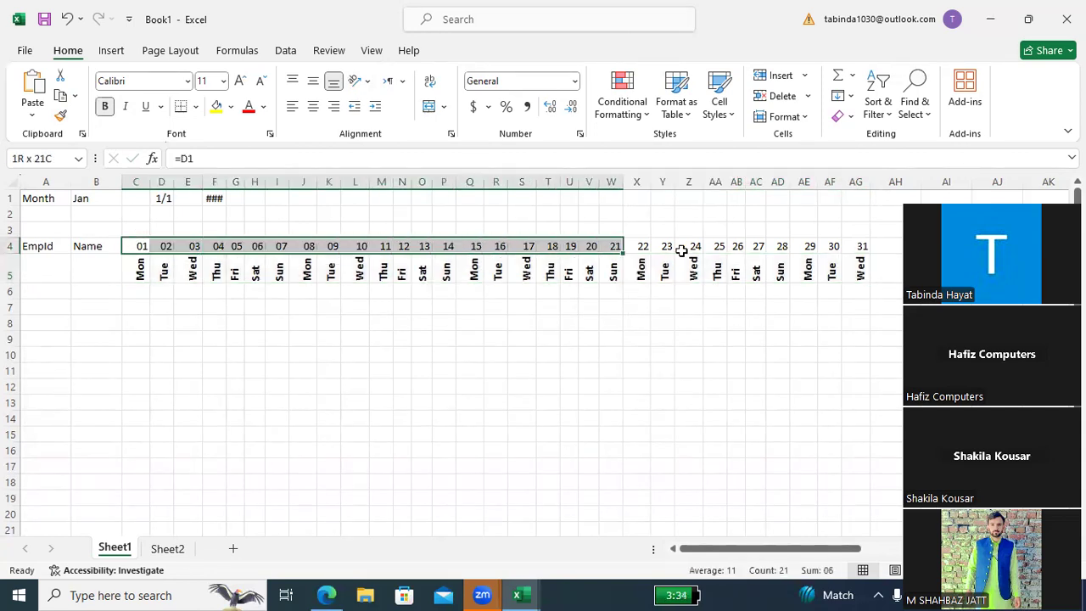
click(104, 106)
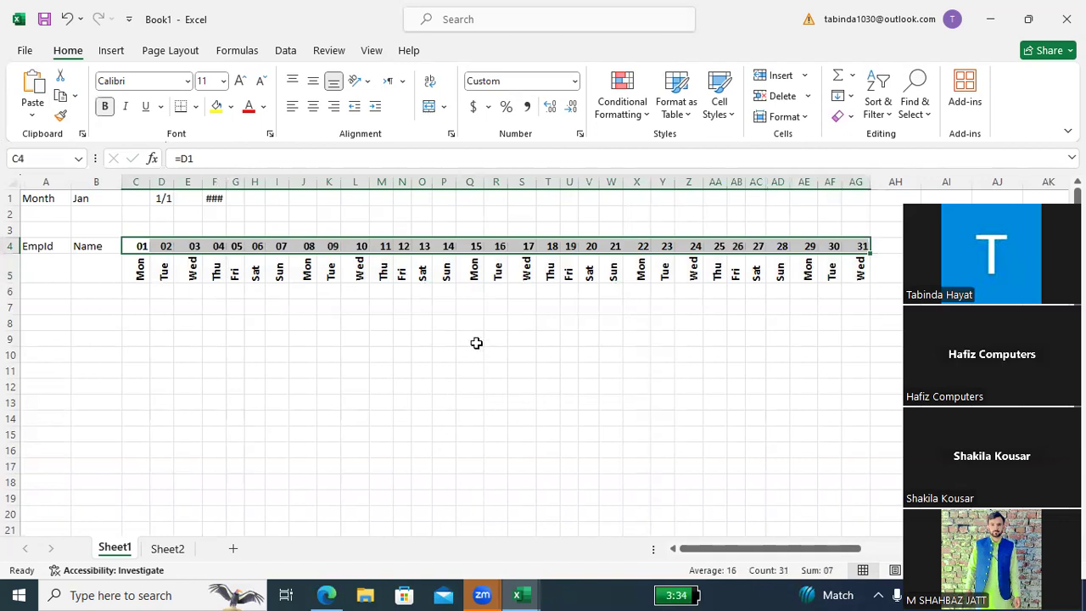
scroll(476, 342, down, 1)
scroll(476, 343, up, 1)
click(32, 258)
drag(27, 244, 35, 267)
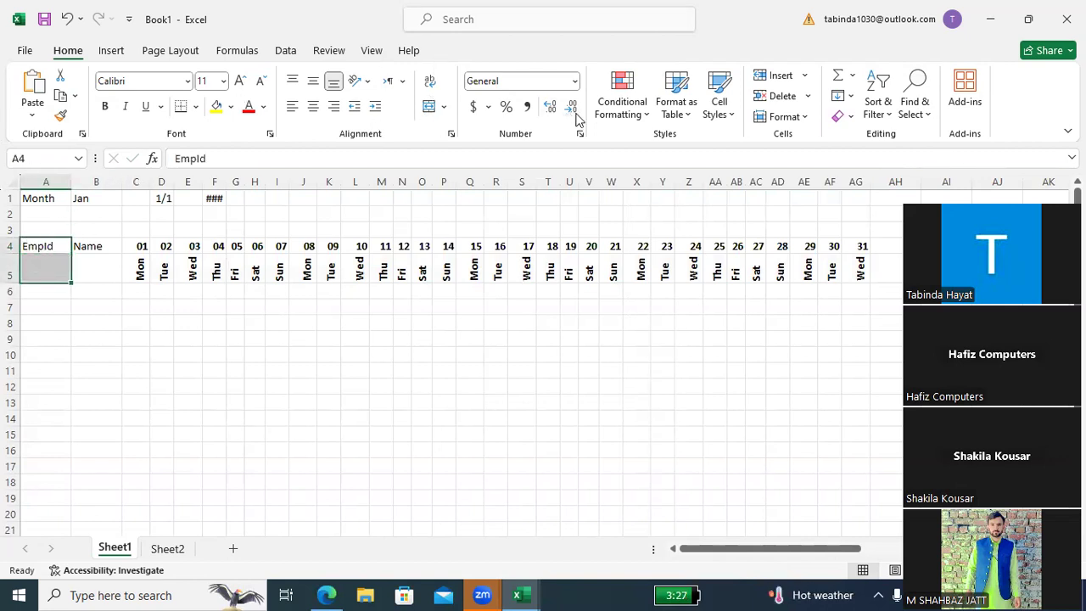
Merge & Center A4:A5 for EmpId and B4:B5 for Name
click(443, 107)
click(452, 127)
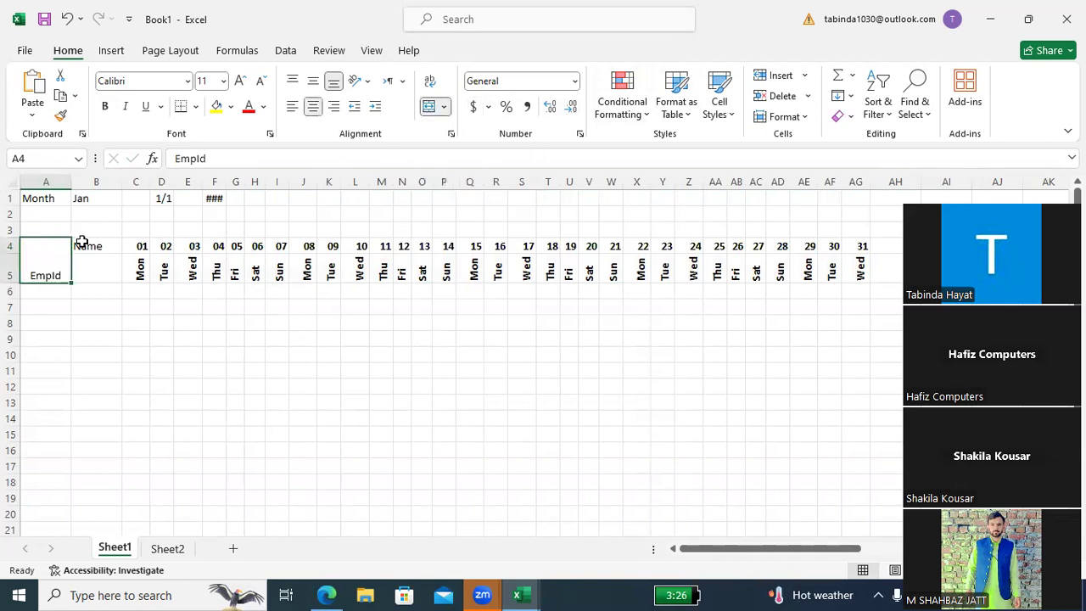
drag(83, 247, 92, 268)
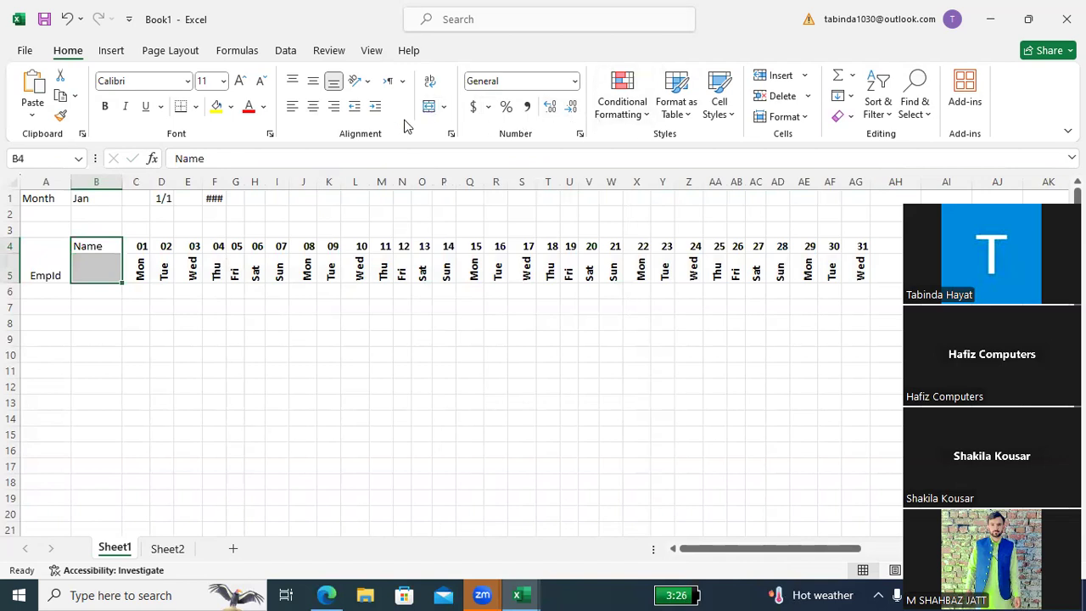
click(441, 115)
click(448, 128)
Angle the merged EmpId and Name headers counterclockwise
click(49, 253)
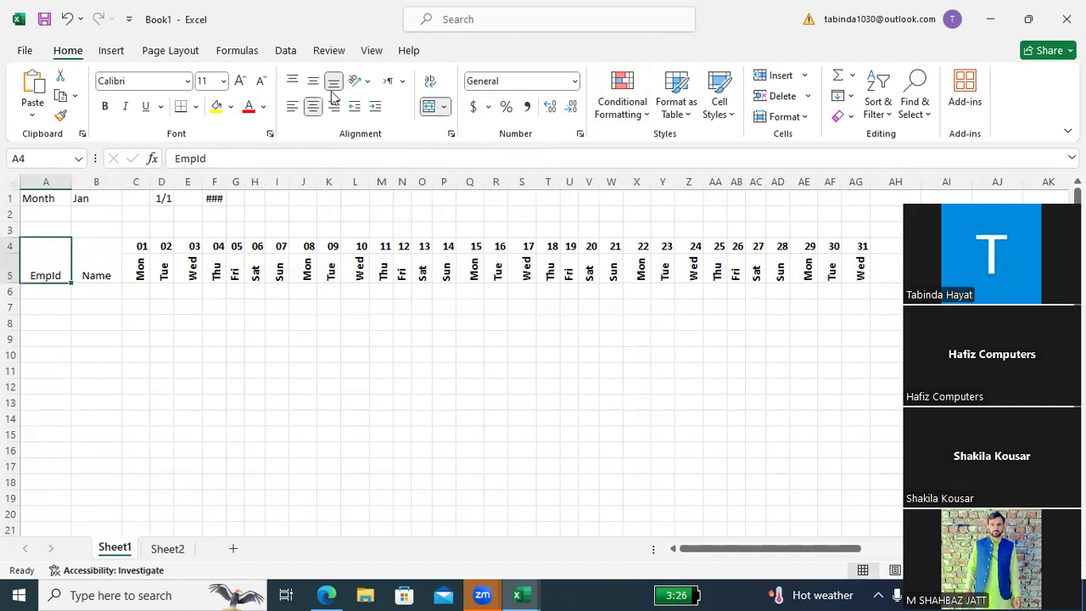
click(364, 81)
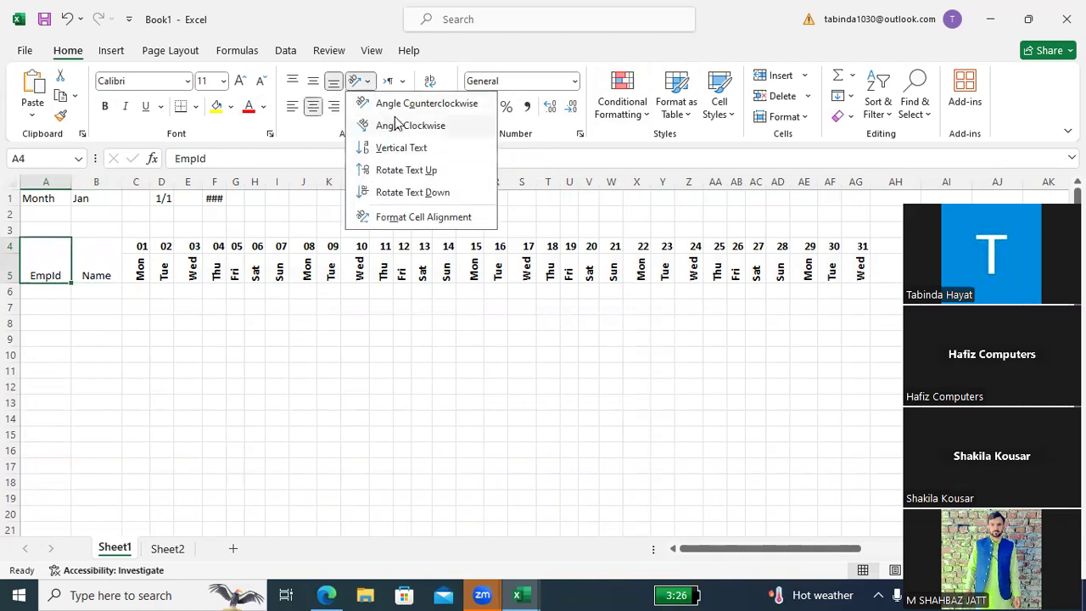
click(399, 105)
click(106, 274)
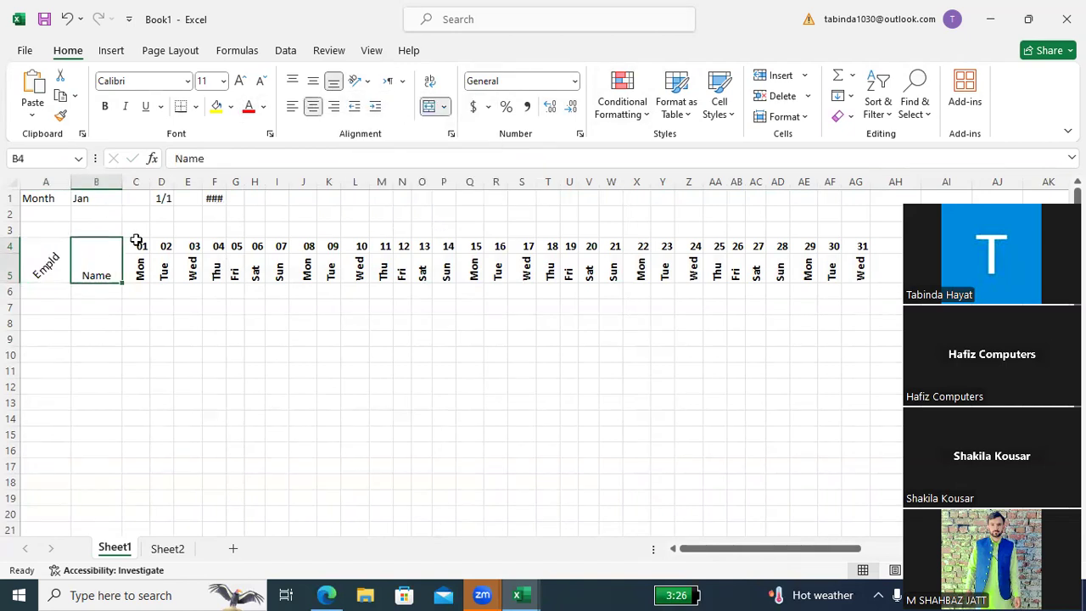
click(361, 82)
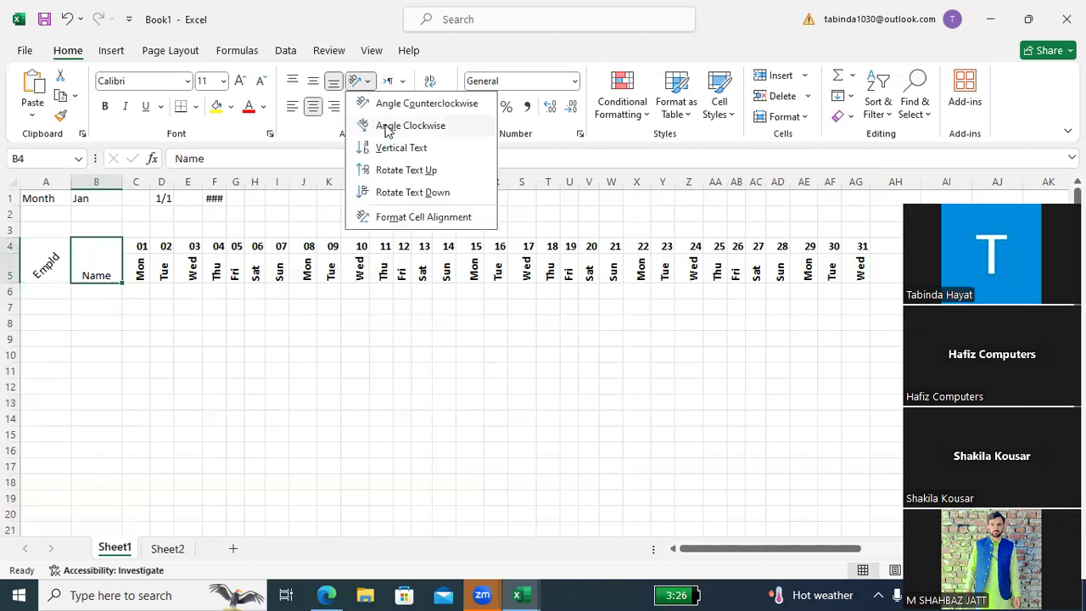
click(407, 106)
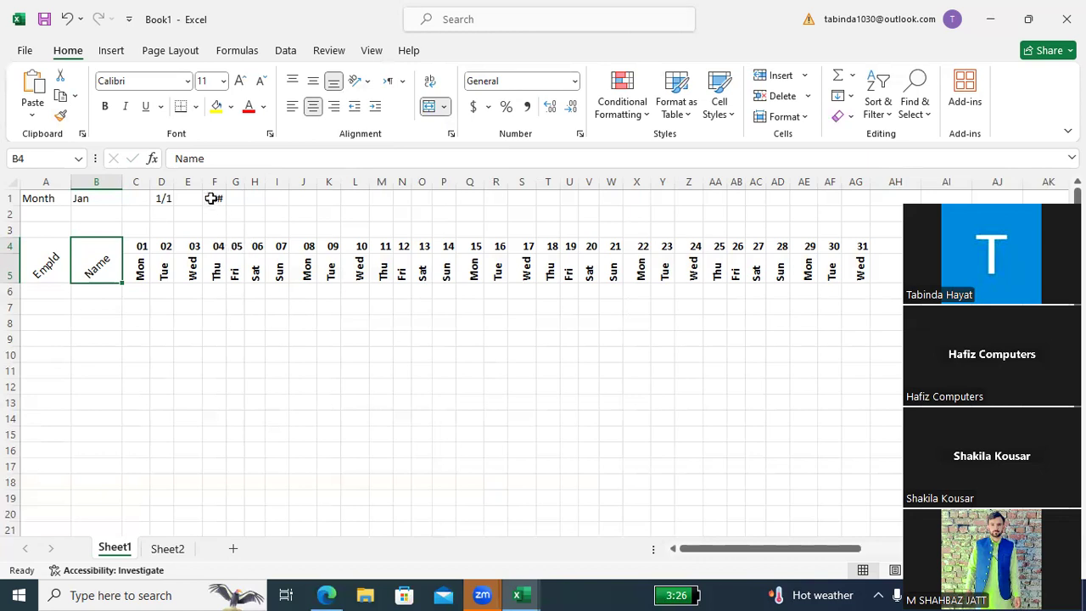
click(140, 292)
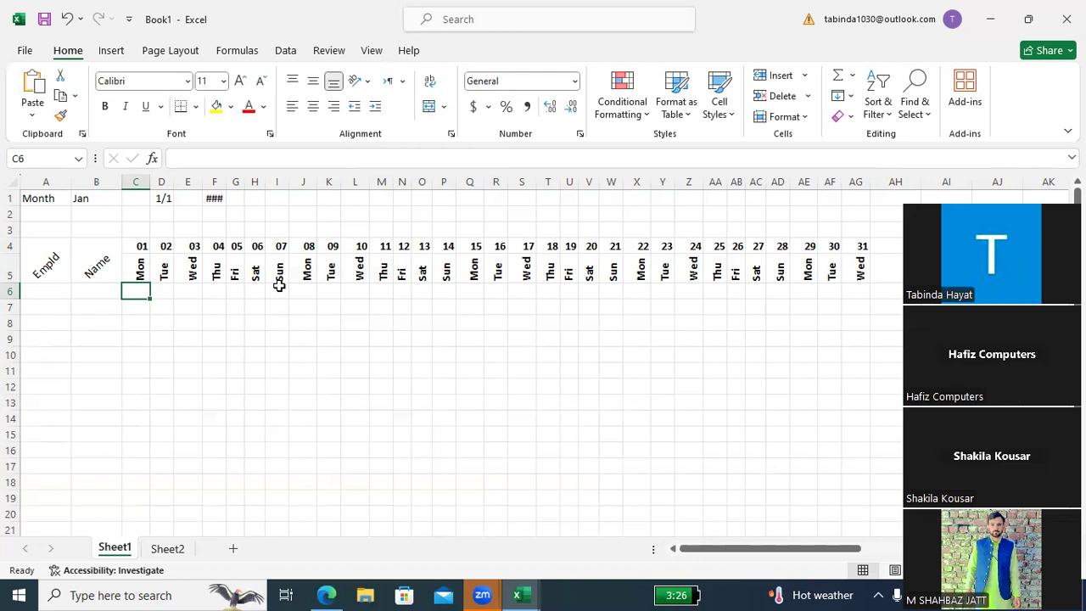
Apply All Borders to the attendance grid from A4 across to AG, down to row 22
click(31, 243)
mouse_move(31, 244)
mouse_down()
mouse_move(776, 346)
mouse_move(912, 322)
mouse_up()
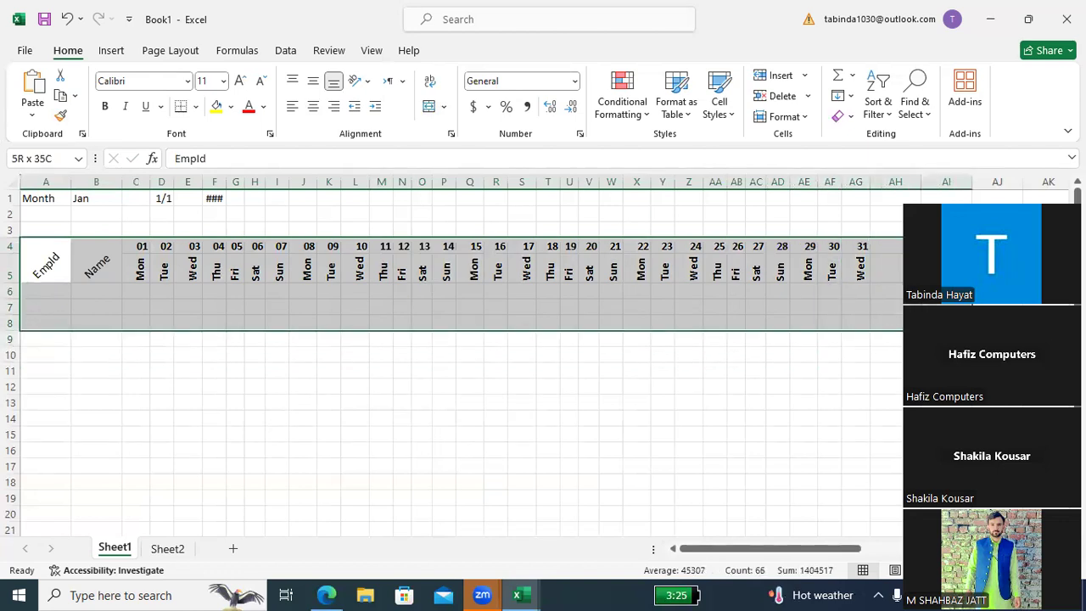
mouse_move(912, 322)
mouse_down()
mouse_move(1049, 322)
mouse_move(1048, 533)
mouse_up()
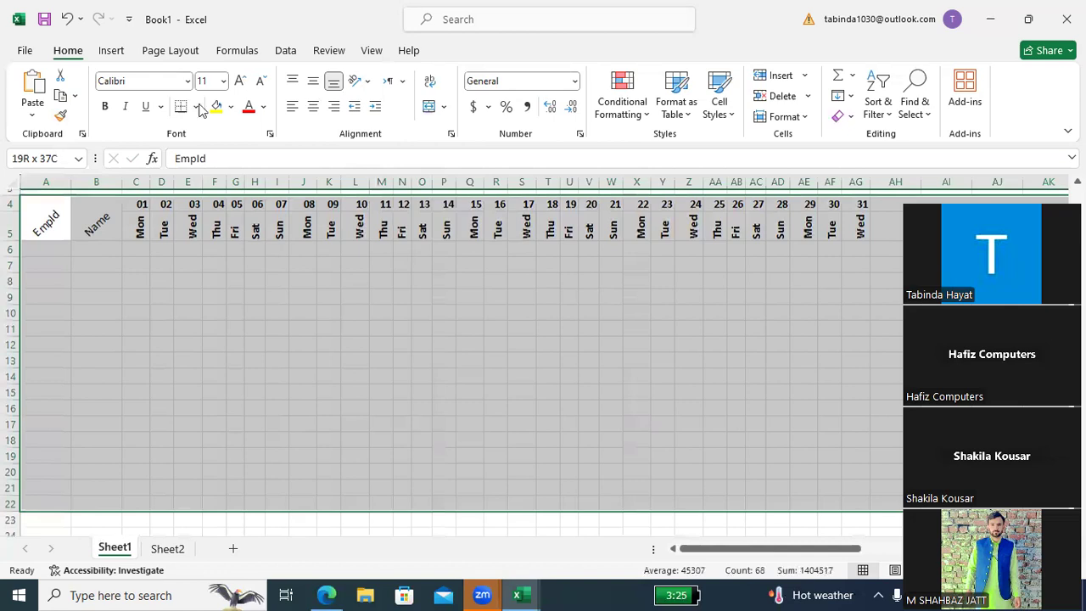
click(195, 106)
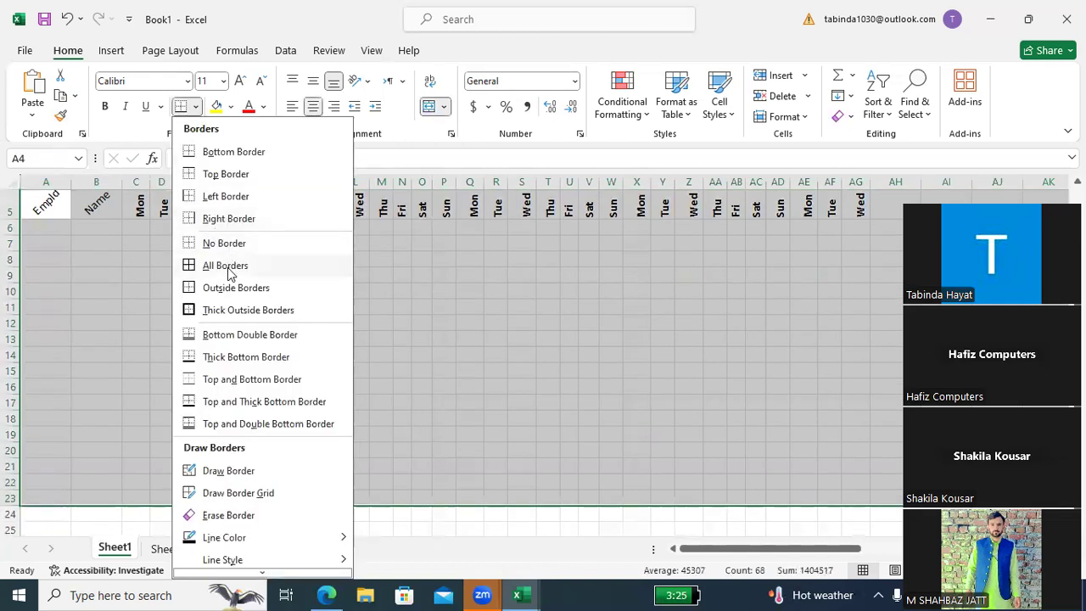
click(225, 265)
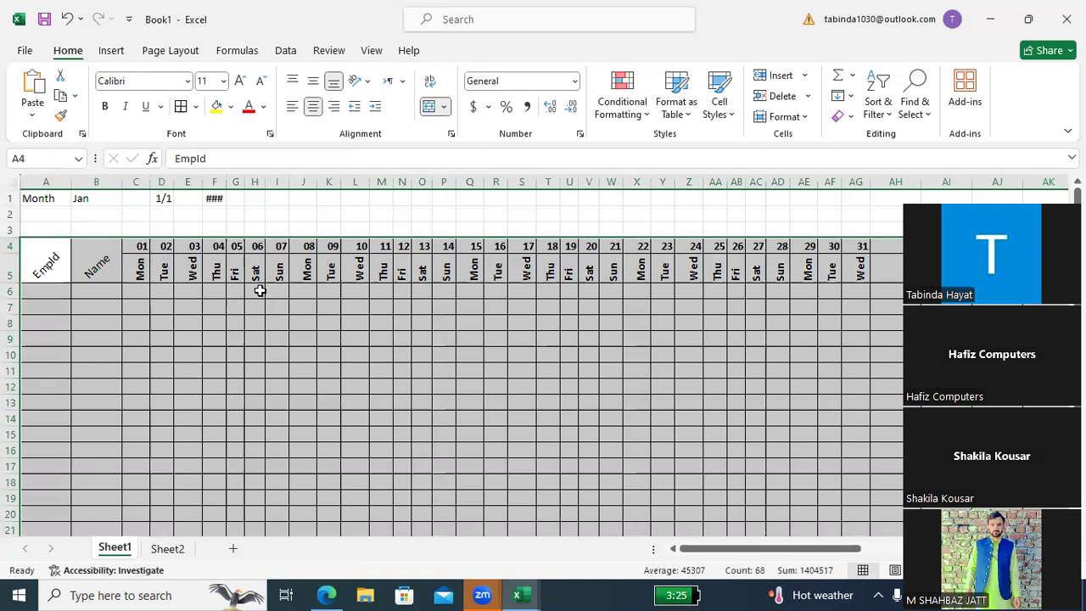
click(257, 291)
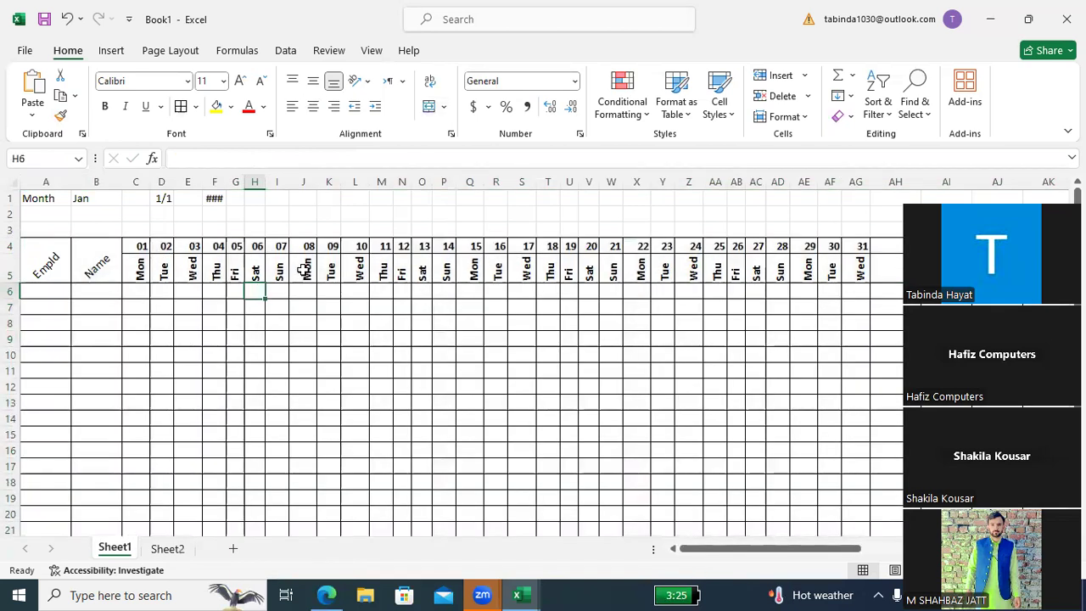
click(256, 272)
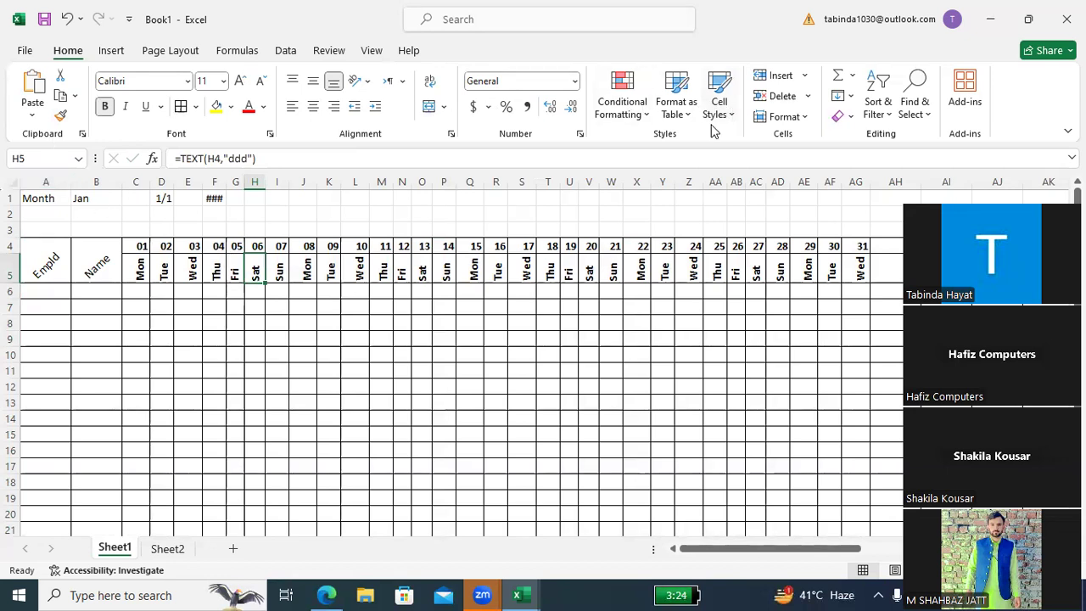
Start a formula-based conditional formatting rule with =$H$5 as its condition
click(642, 119)
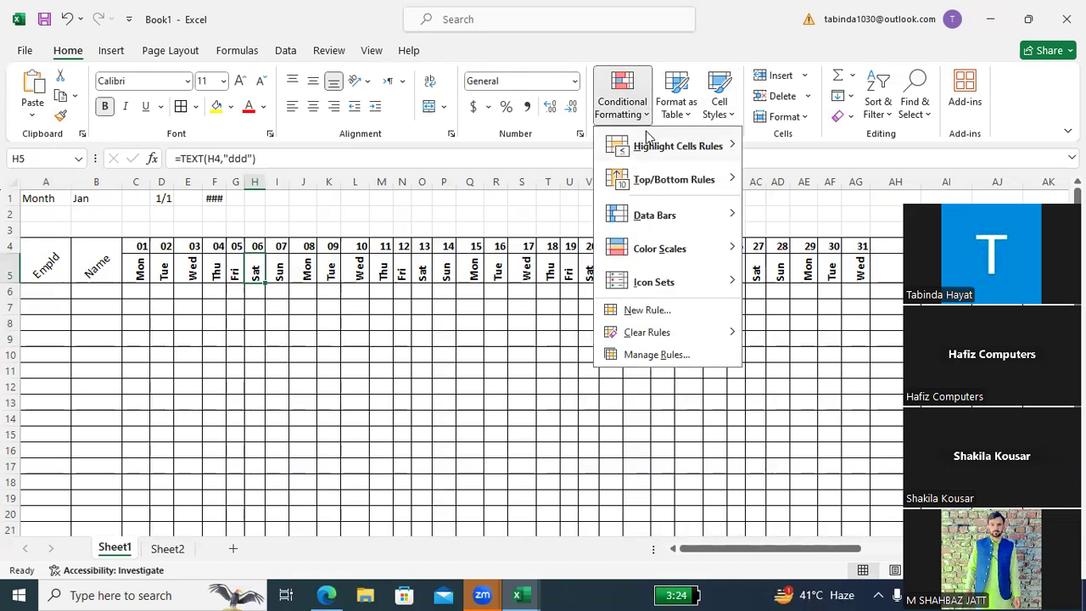
click(649, 311)
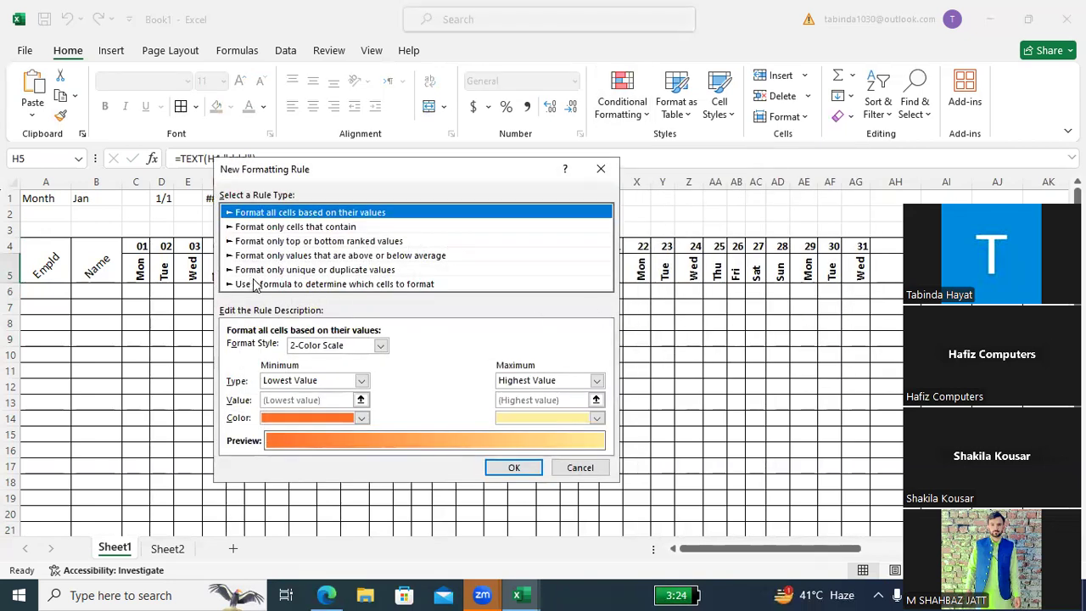
click(254, 285)
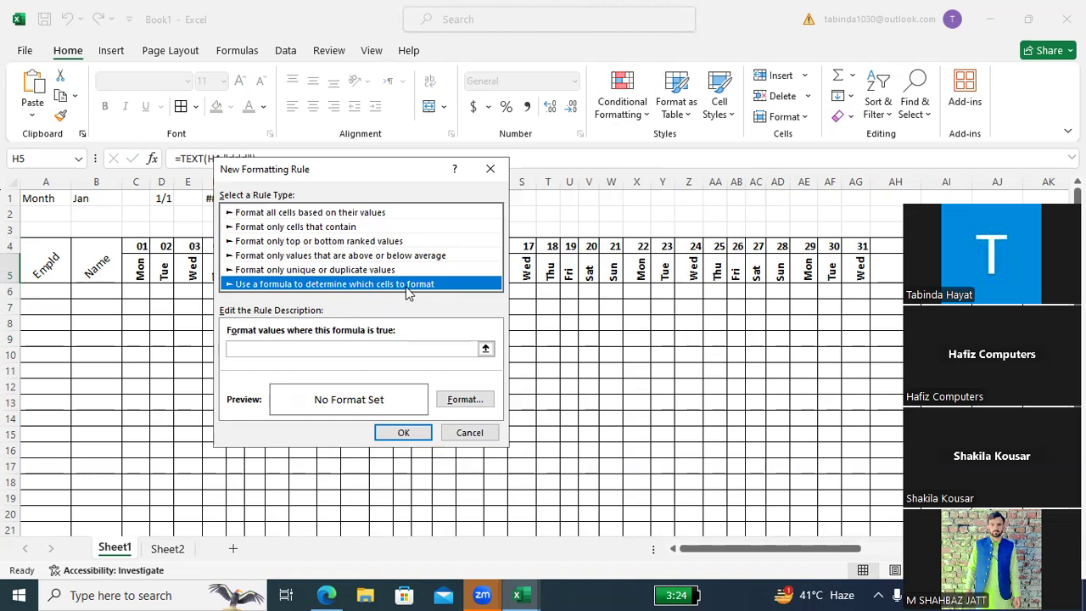
click(257, 349)
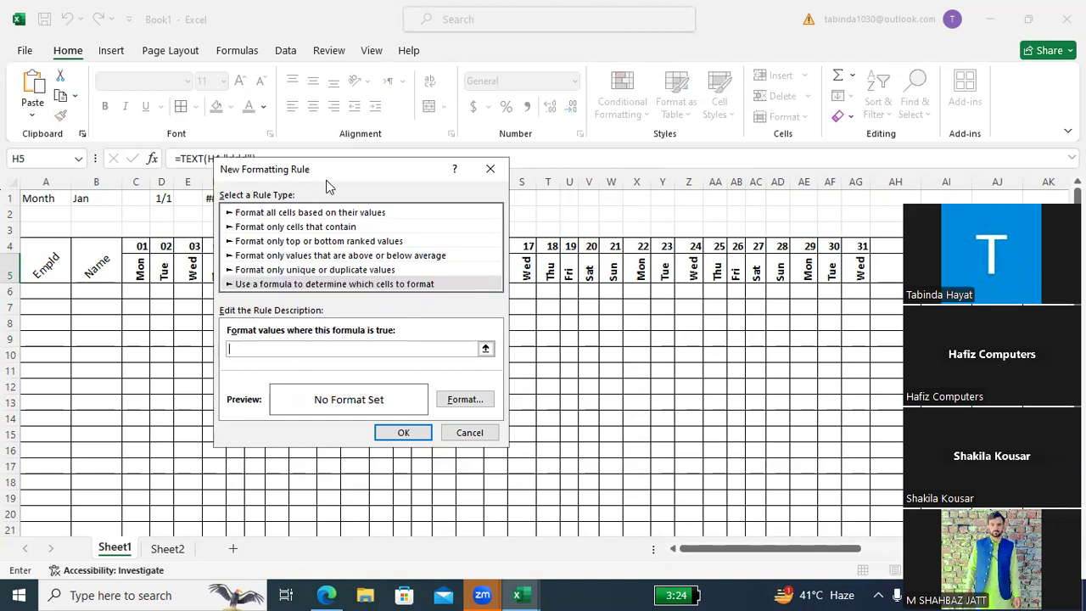
drag(329, 180, 412, 222)
click(255, 270)
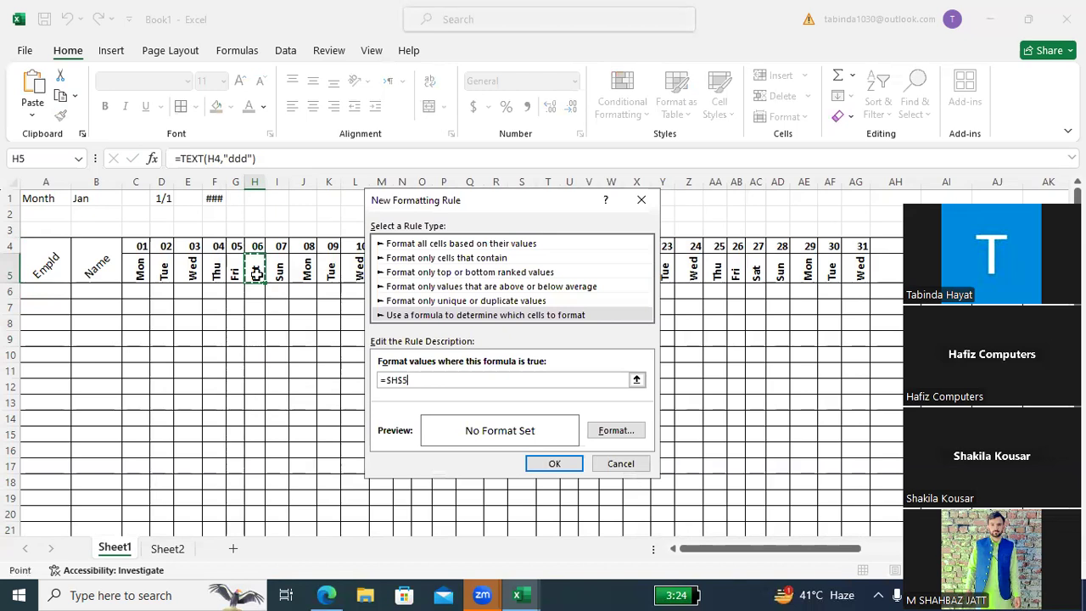
click(392, 379)
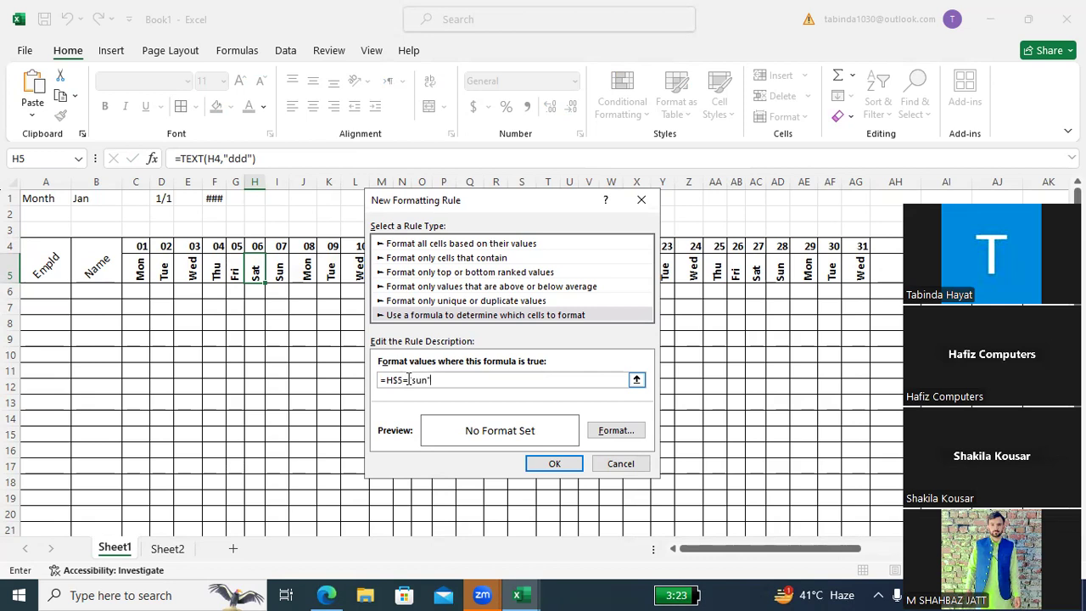
Give the =H$5="sun" rule a dark red fill and confirm the rule
click(616, 431)
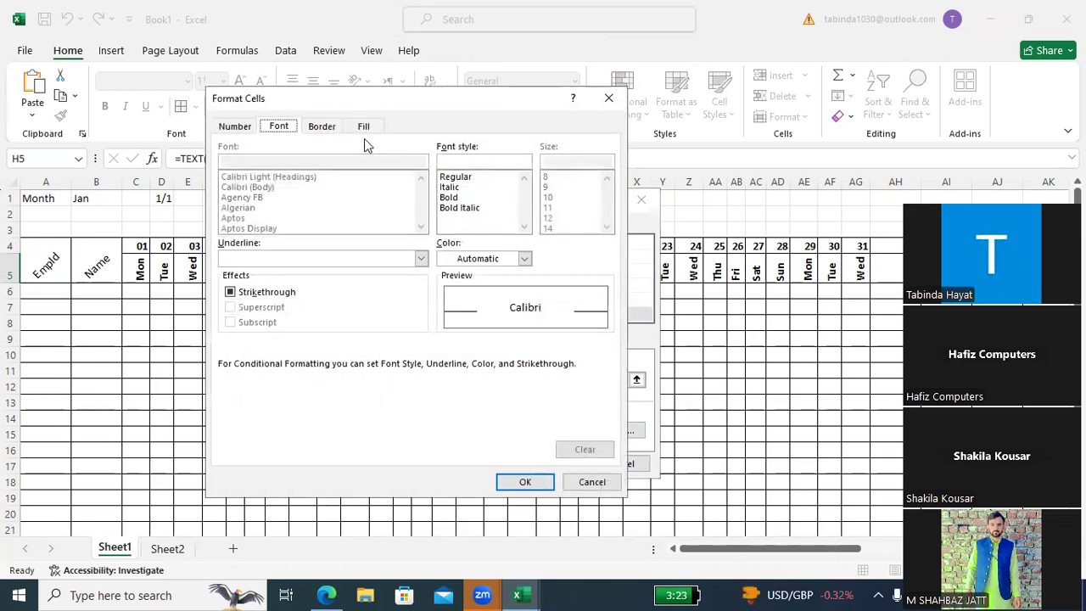
click(363, 126)
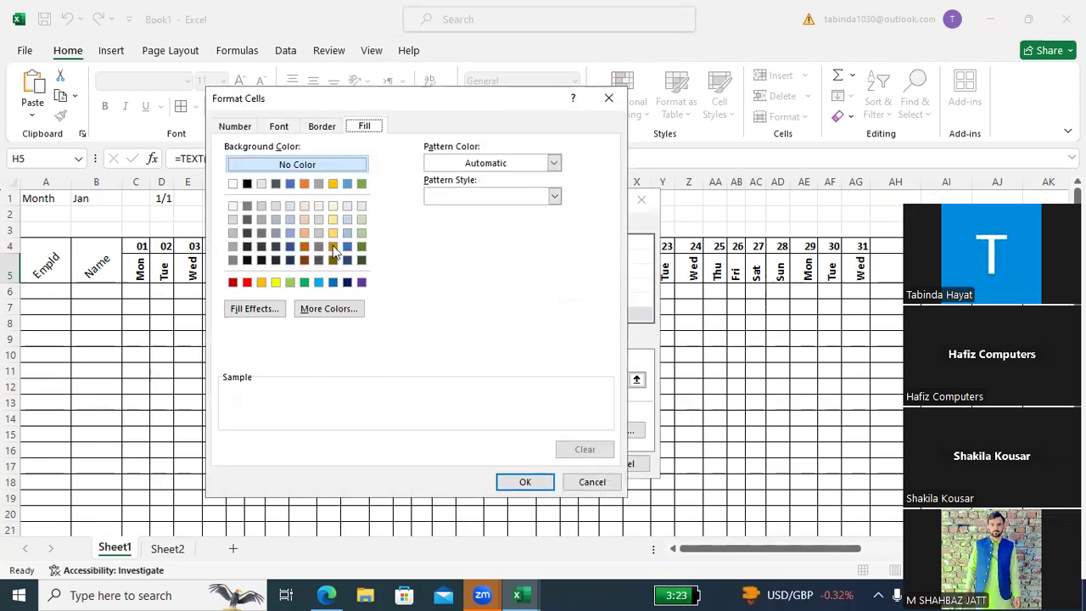
click(234, 283)
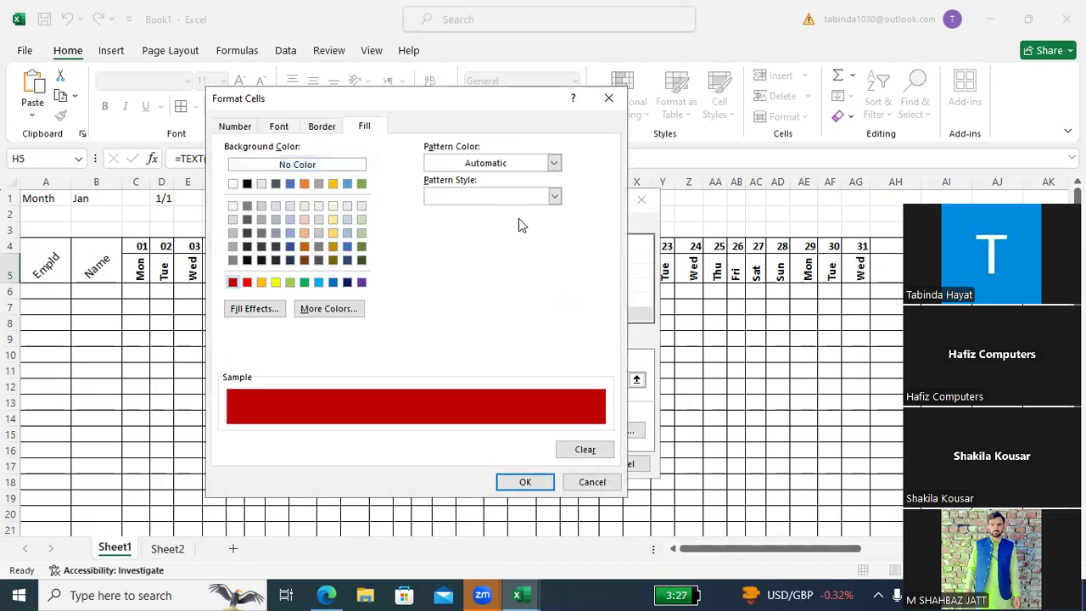
click(542, 483)
click(624, 462)
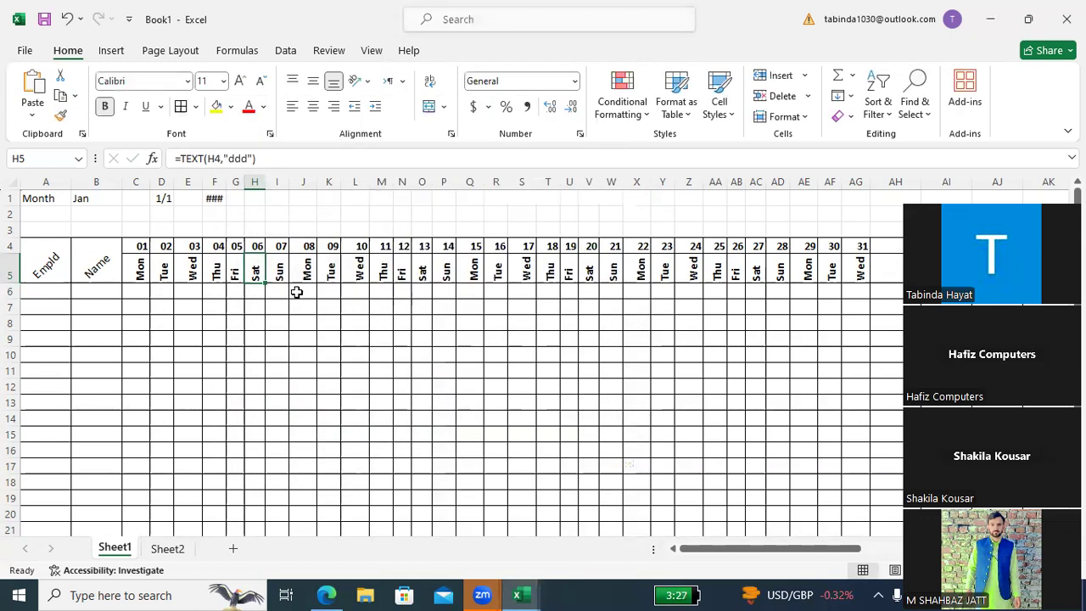
Copy cell H6 across row 6 to AG6, then into I6
click(259, 292)
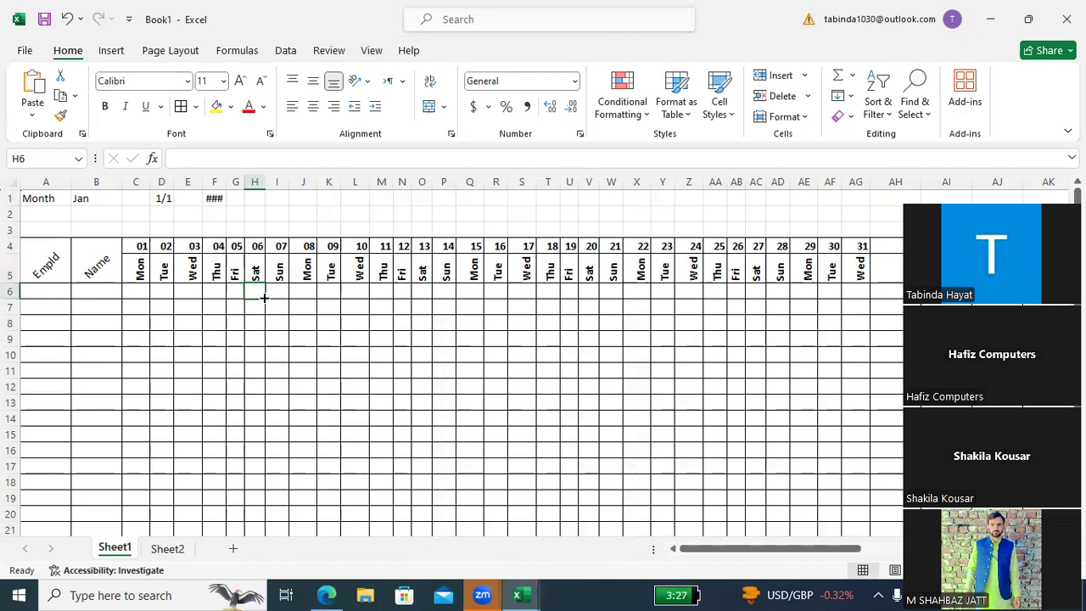
drag(264, 297, 818, 307)
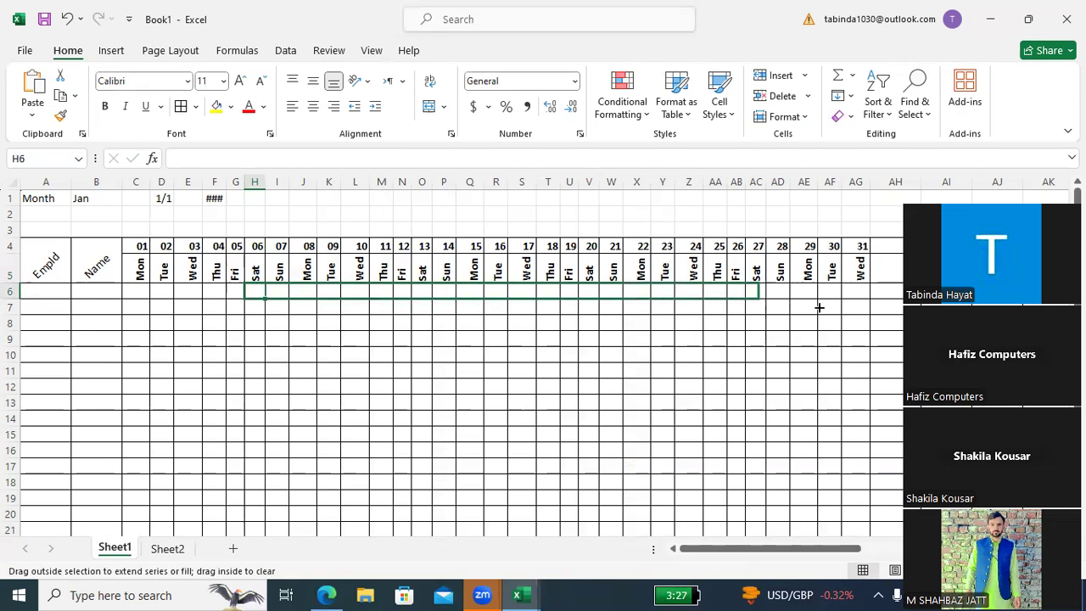
drag(819, 307, 864, 307)
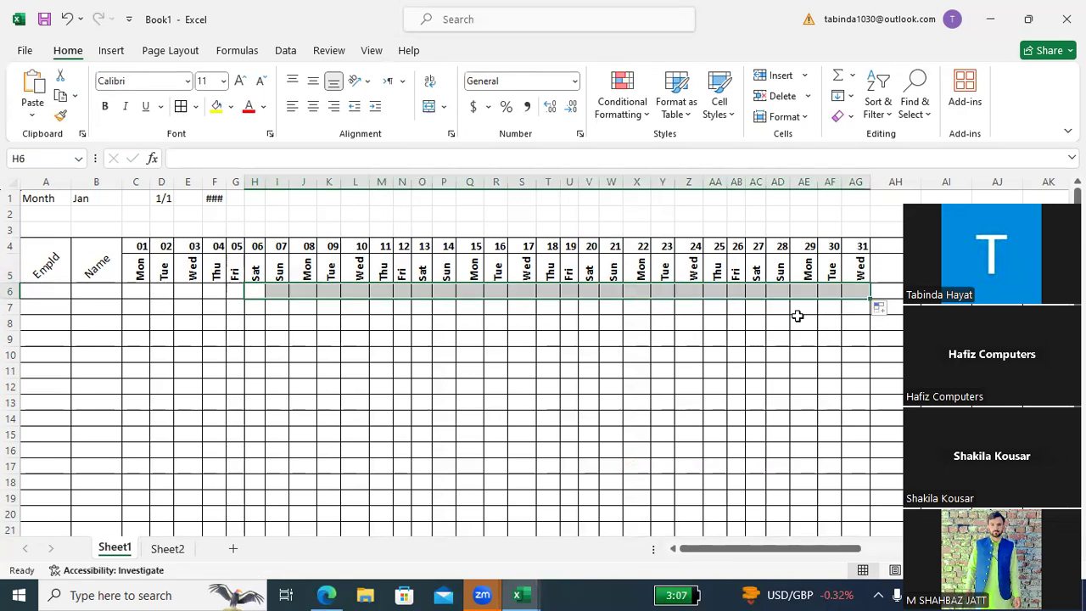
click(259, 291)
drag(266, 297, 280, 281)
Extend the Sat cell H5's formatting across the day-name row
click(258, 270)
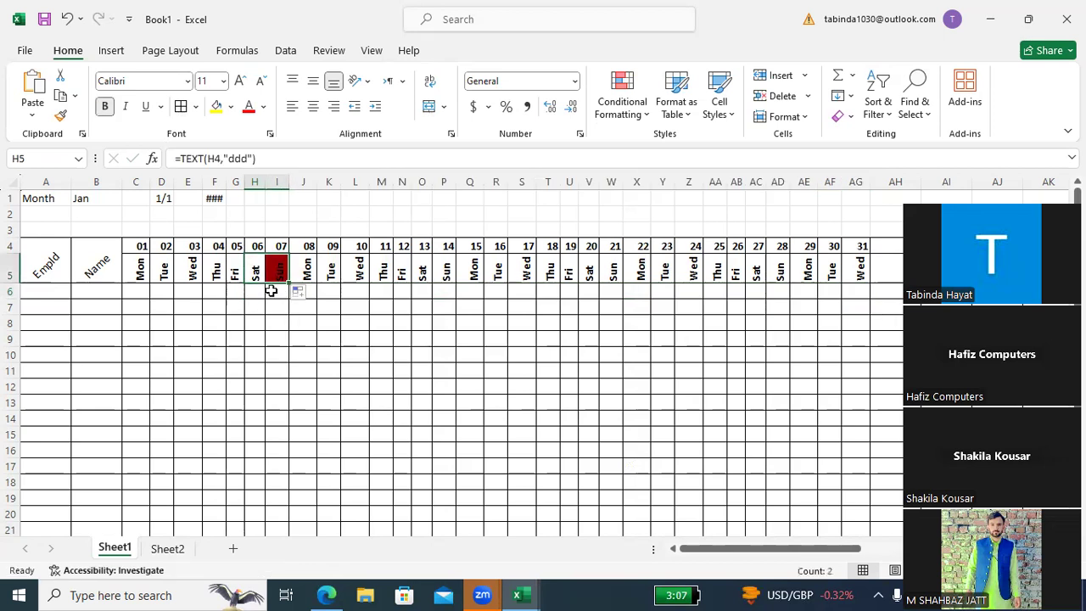
click(265, 280)
click(257, 293)
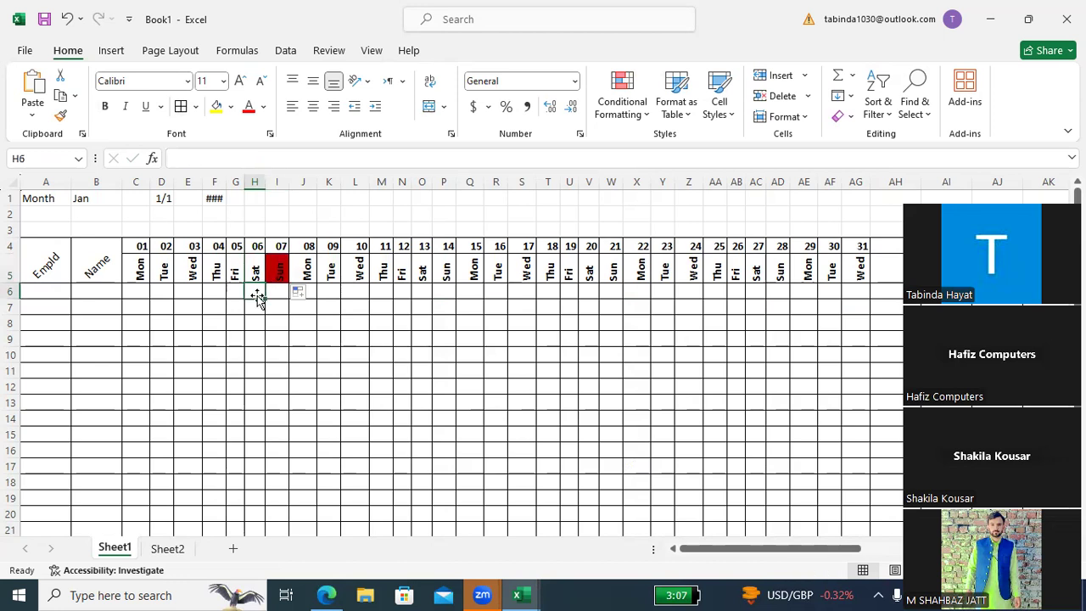
drag(265, 298, 285, 292)
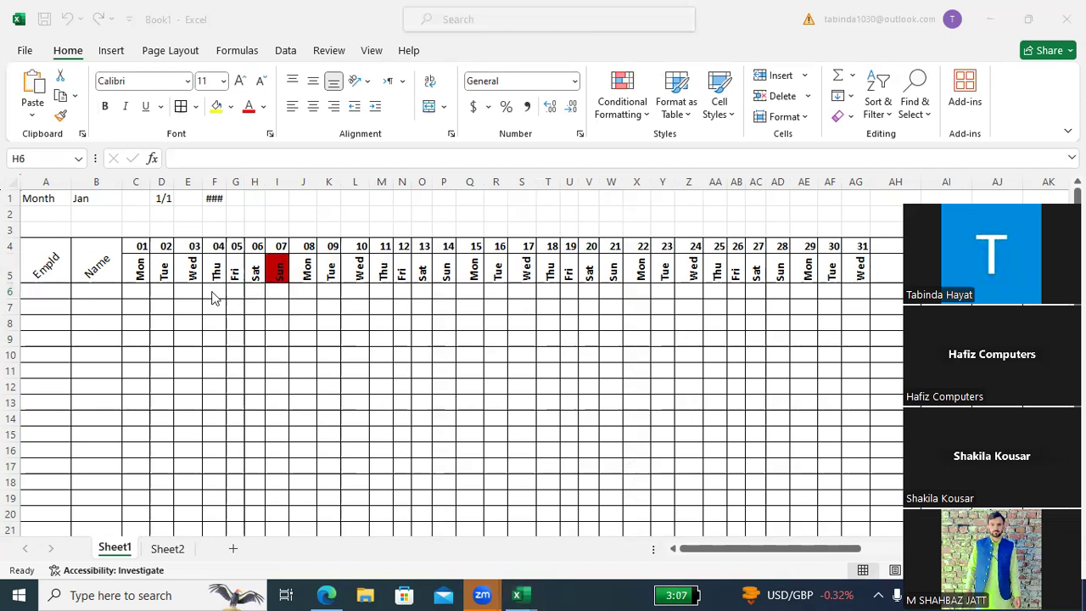
click(253, 288)
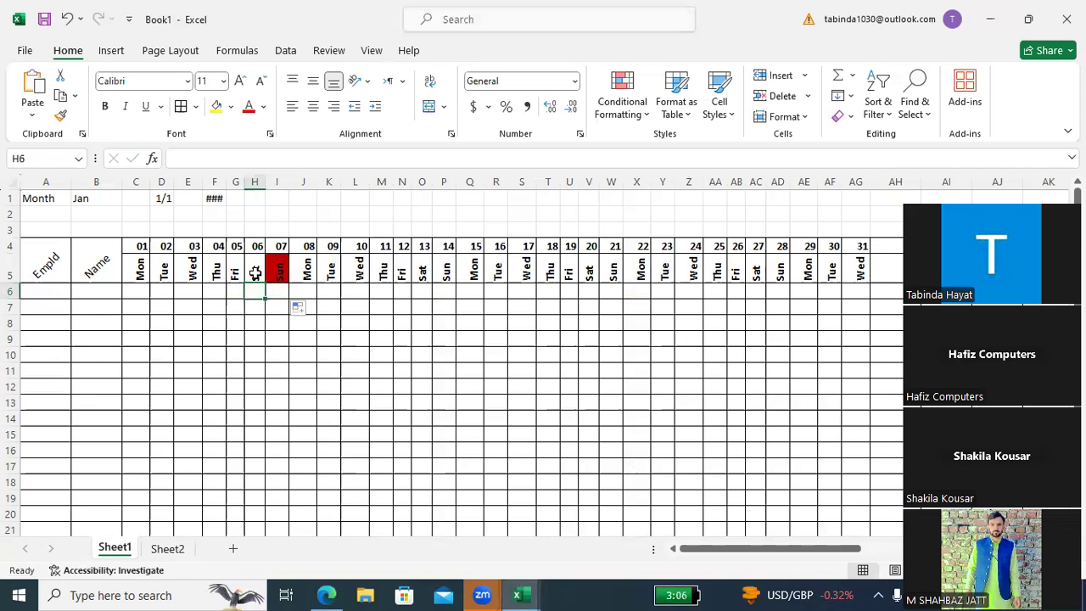
click(255, 273)
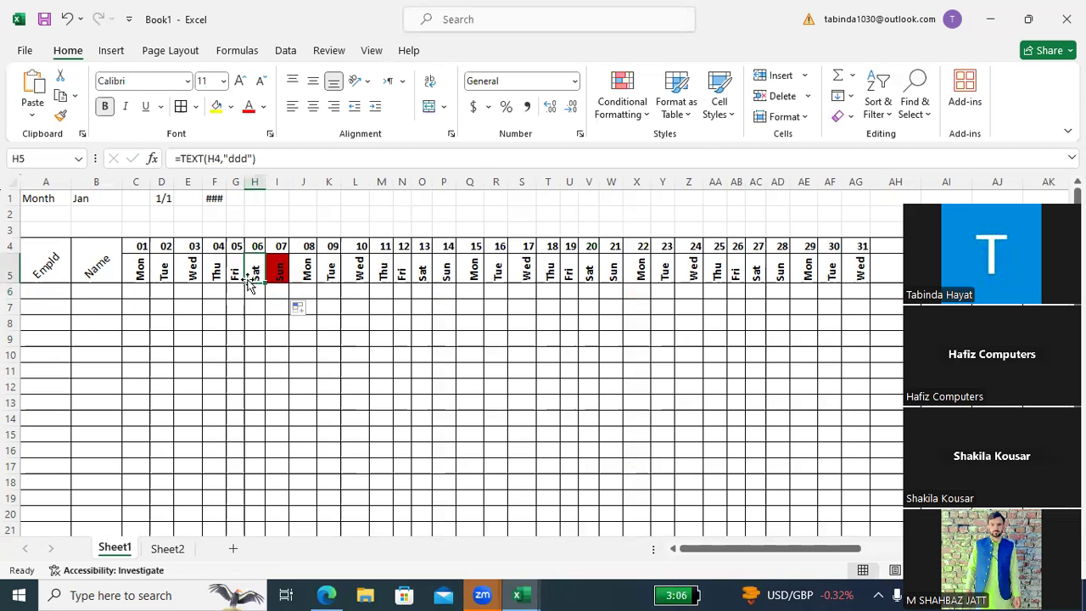
drag(265, 283, 786, 292)
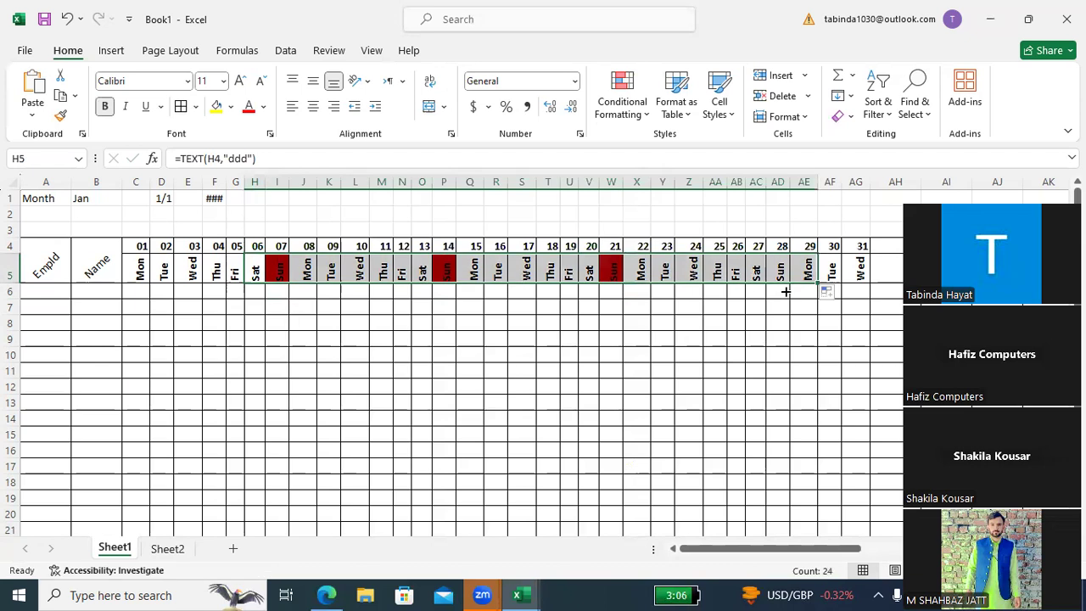
Copy H5 across row 5 through AG5 and fill the day names down
click(254, 294)
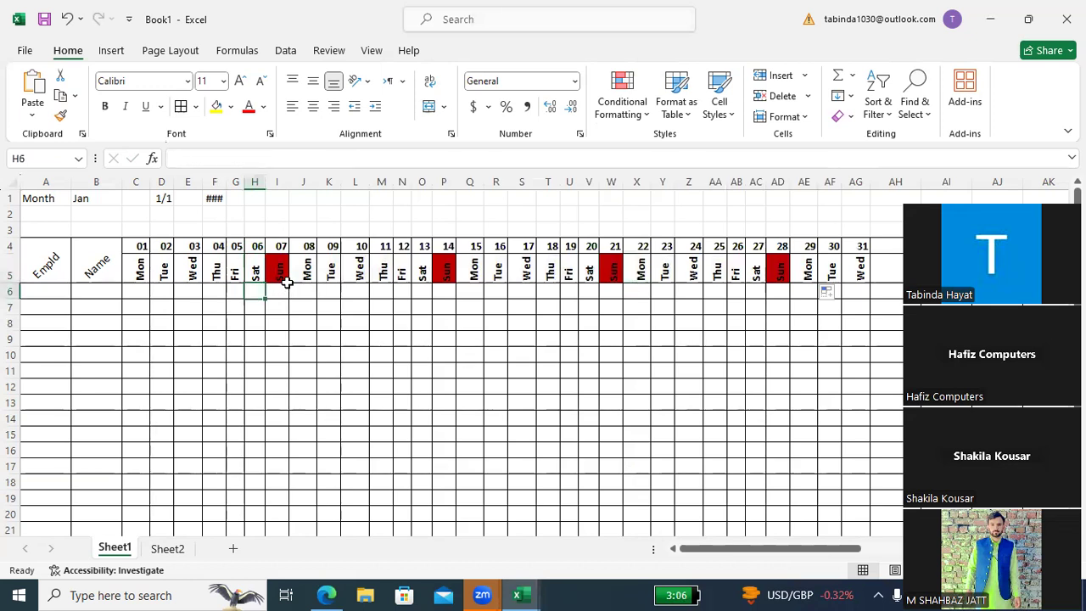
drag(287, 283, 278, 295)
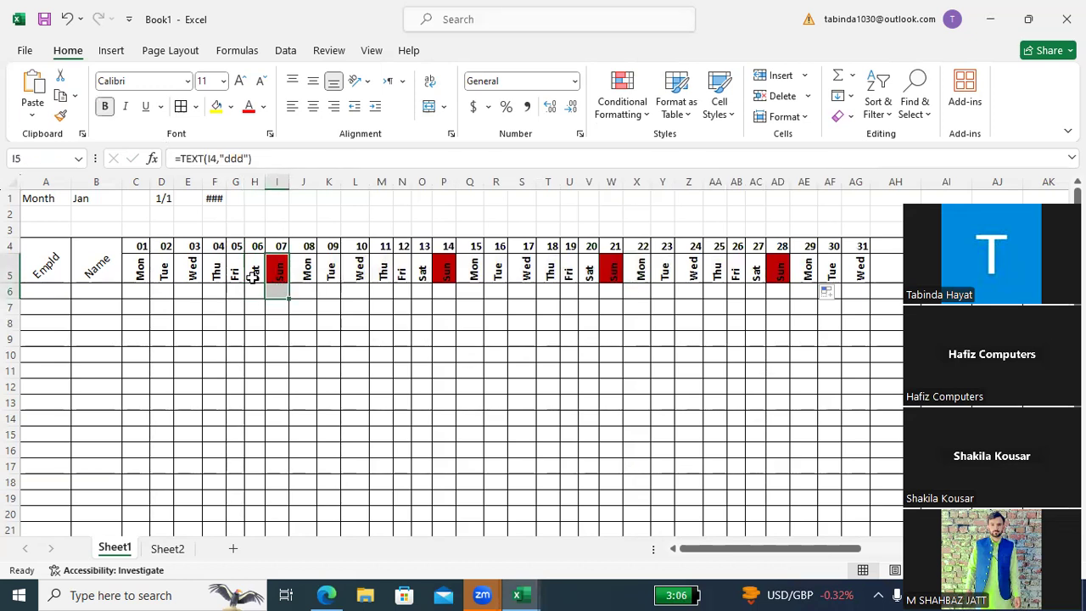
click(252, 268)
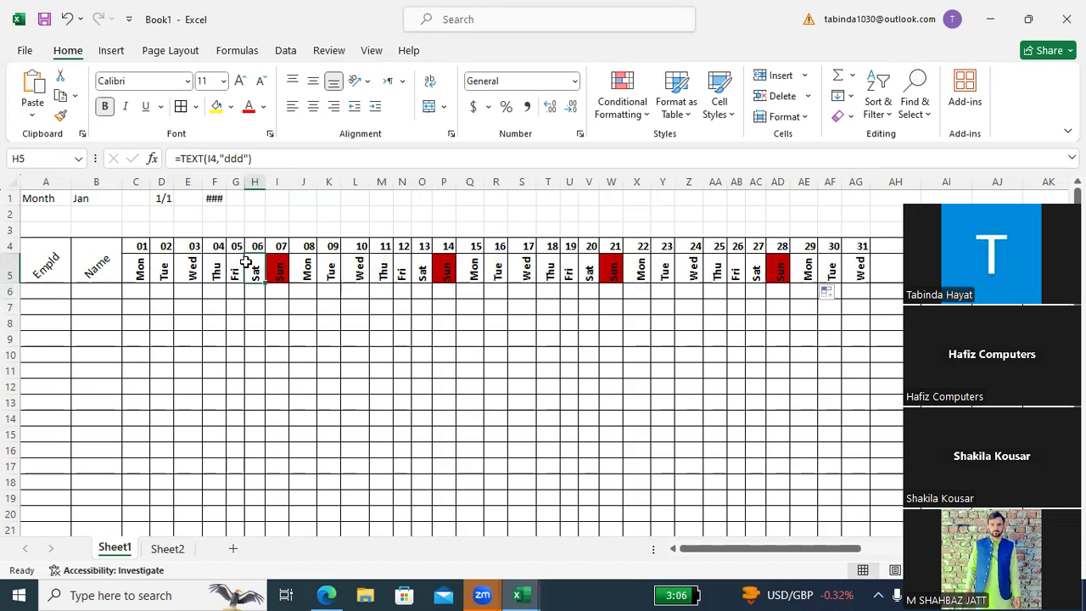
drag(265, 283, 564, 481)
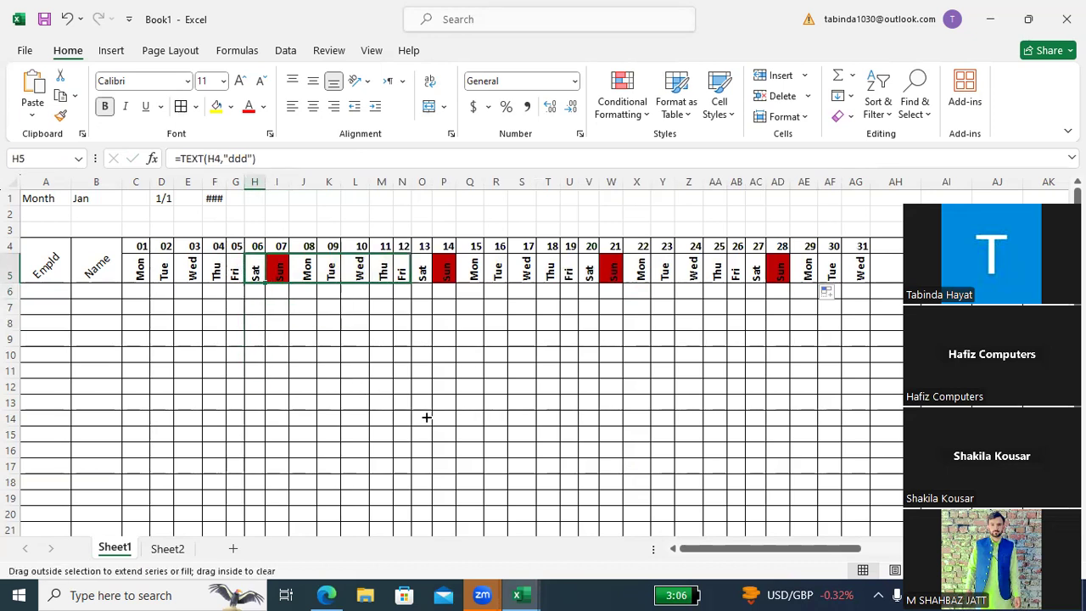
mouse_move(564, 481)
mouse_down()
mouse_move(868, 439)
mouse_move(848, 341)
mouse_up()
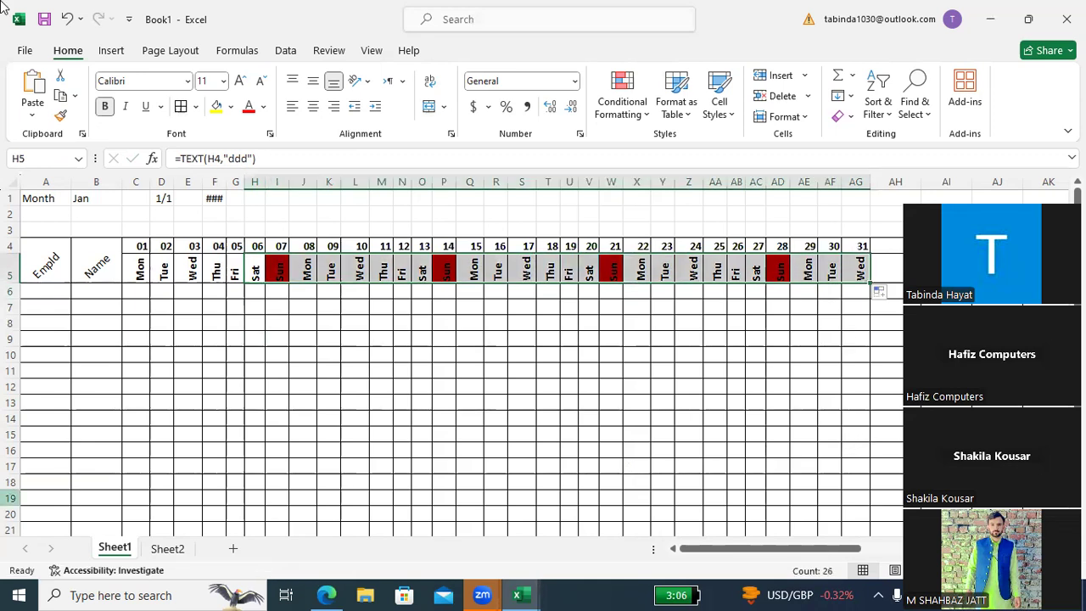
mouse_move(871, 285)
mouse_down()
mouse_move(870, 507)
mouse_move(898, 551)
mouse_up()
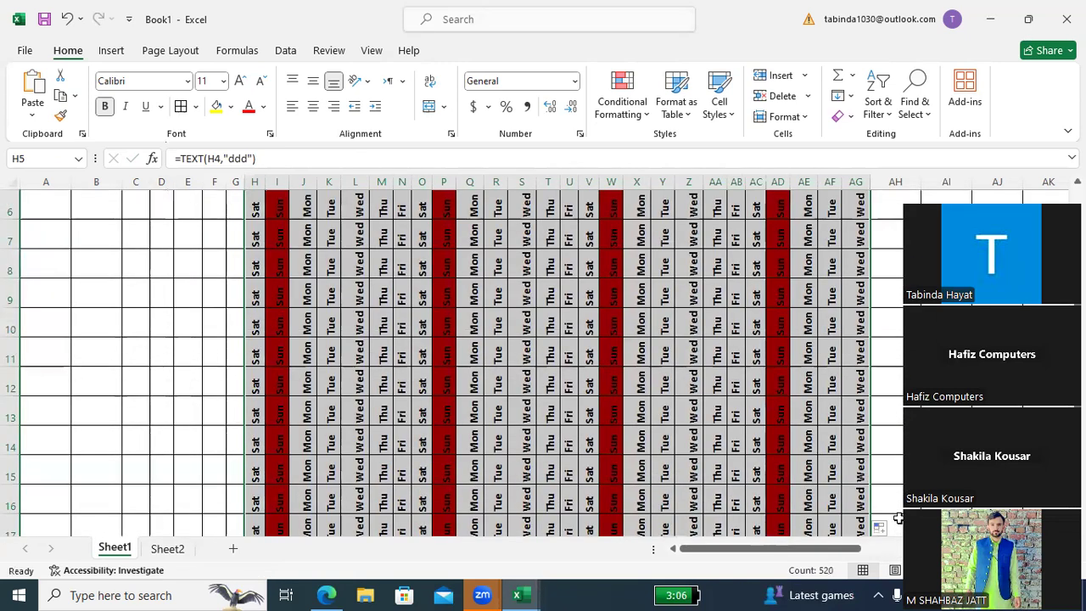
scroll(898, 518, up, 2)
Undo the fills and red Sunday formatting, including on the 07 Sunday
key(ctrl+z)
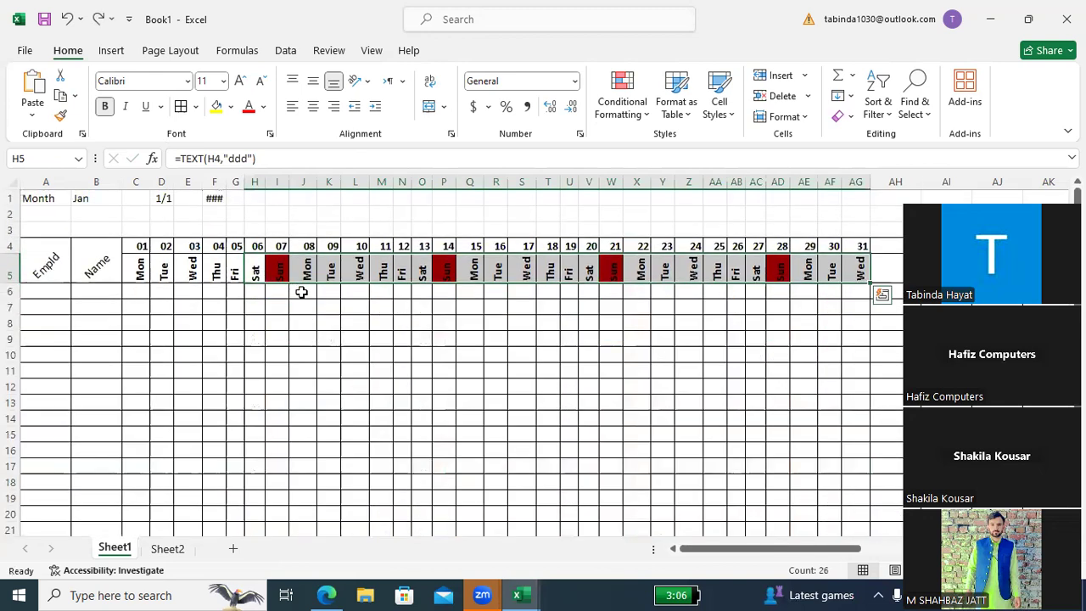
key(ctrl+z)
key(Down)
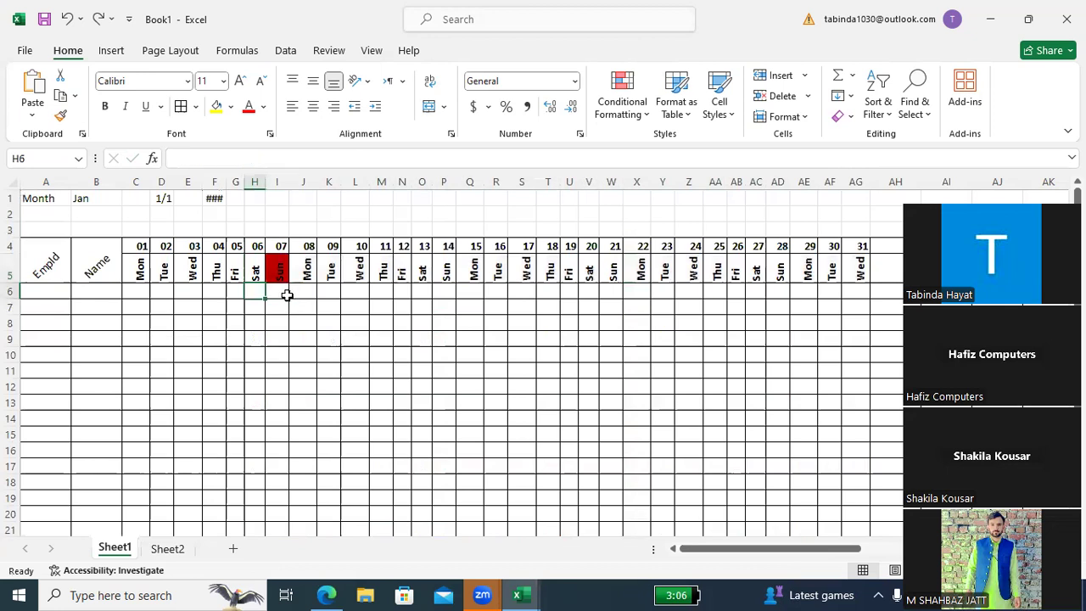
key(ctrl+z)
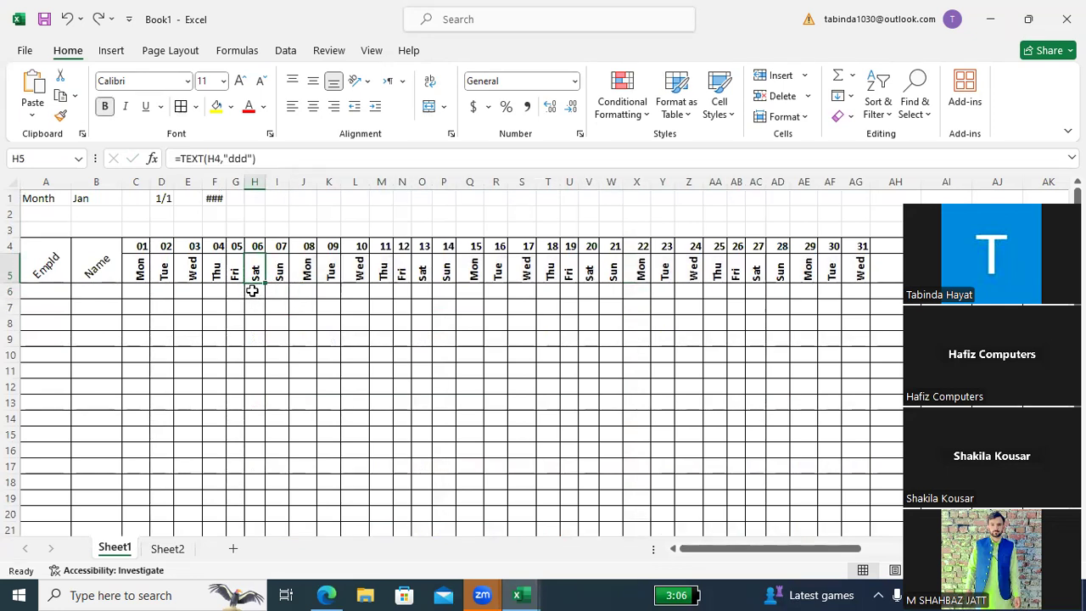
Create a new formula-based conditional rule for H5 referencing H6 with a relative column
click(252, 290)
click(256, 276)
click(640, 115)
mouse_move(670, 210)
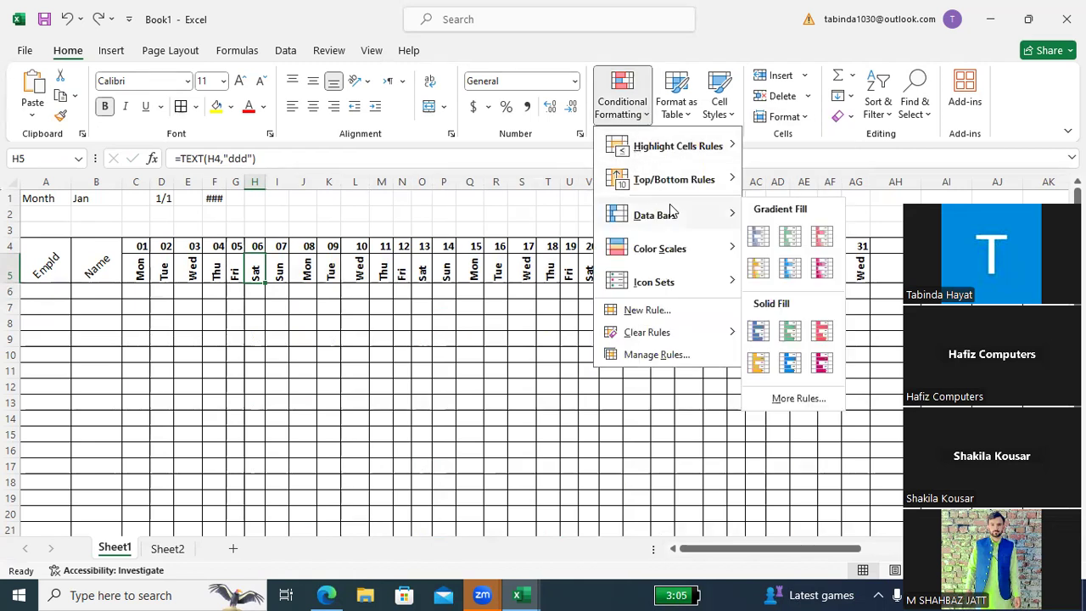
click(652, 311)
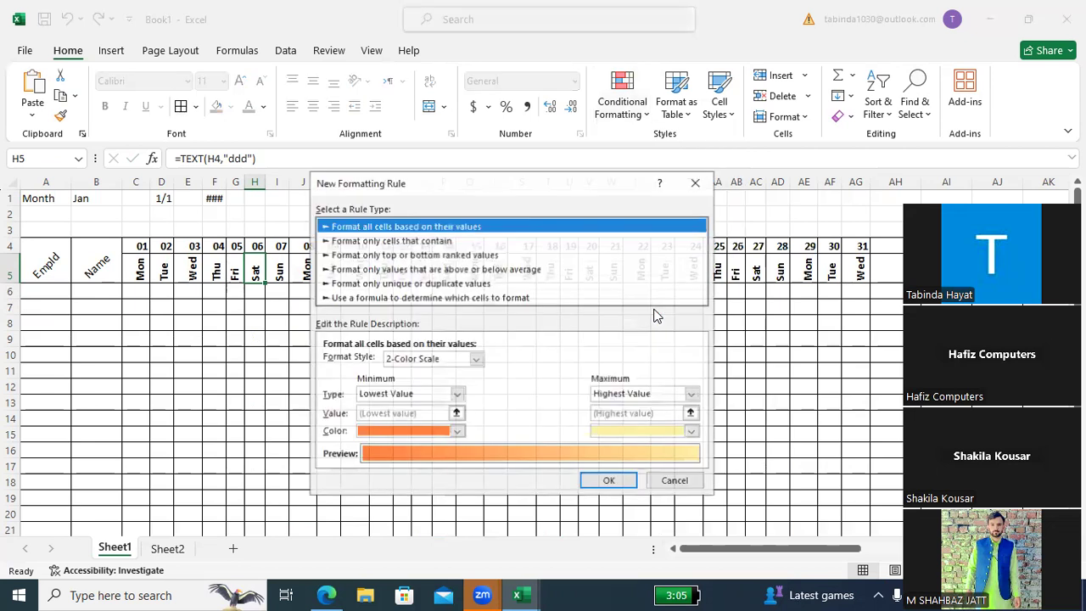
click(395, 297)
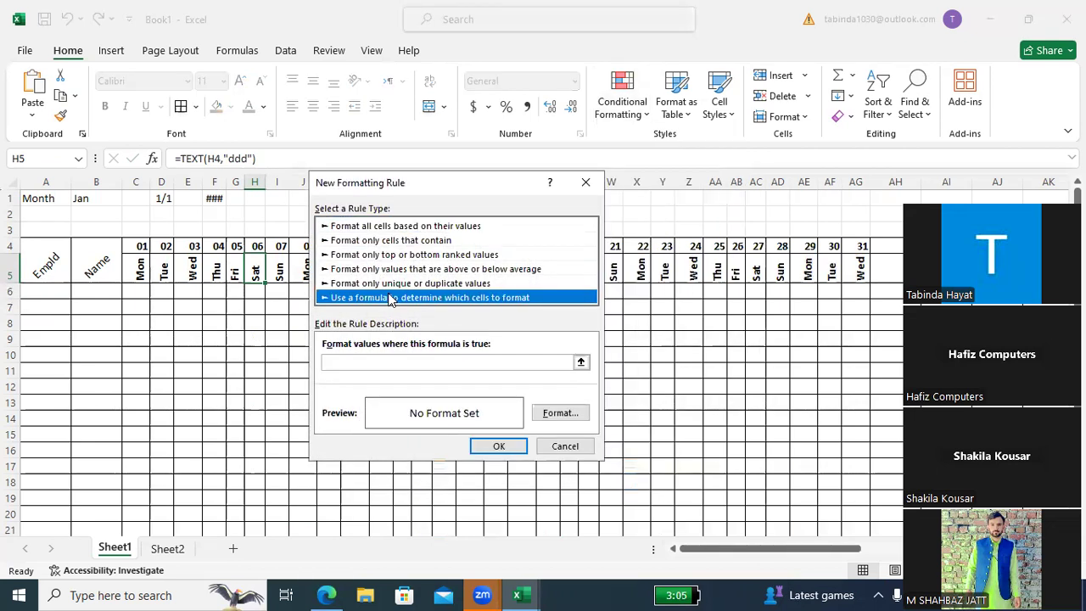
click(357, 361)
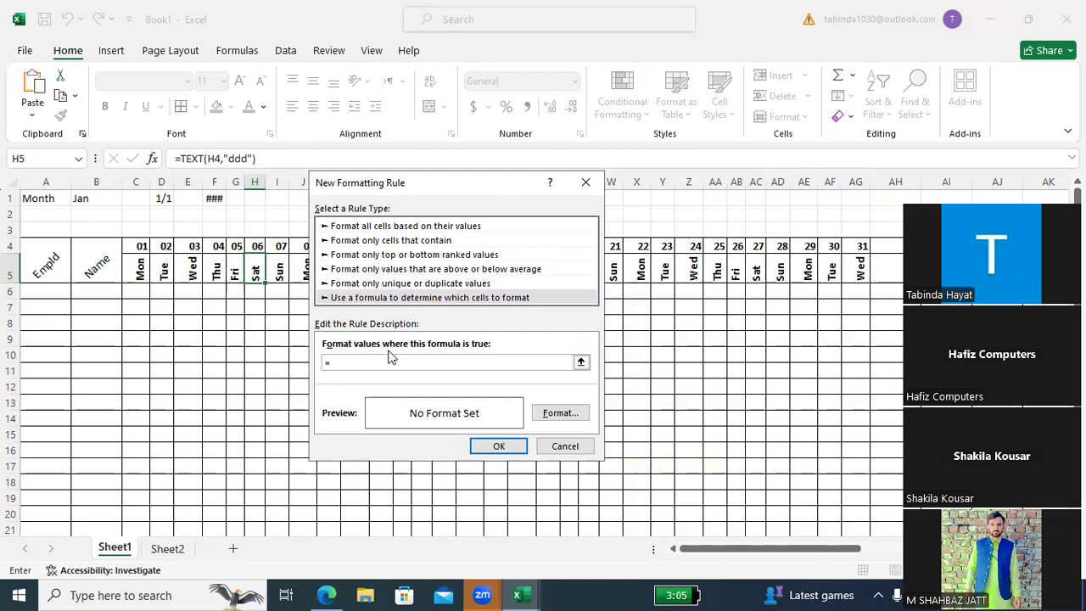
click(256, 294)
click(334, 362)
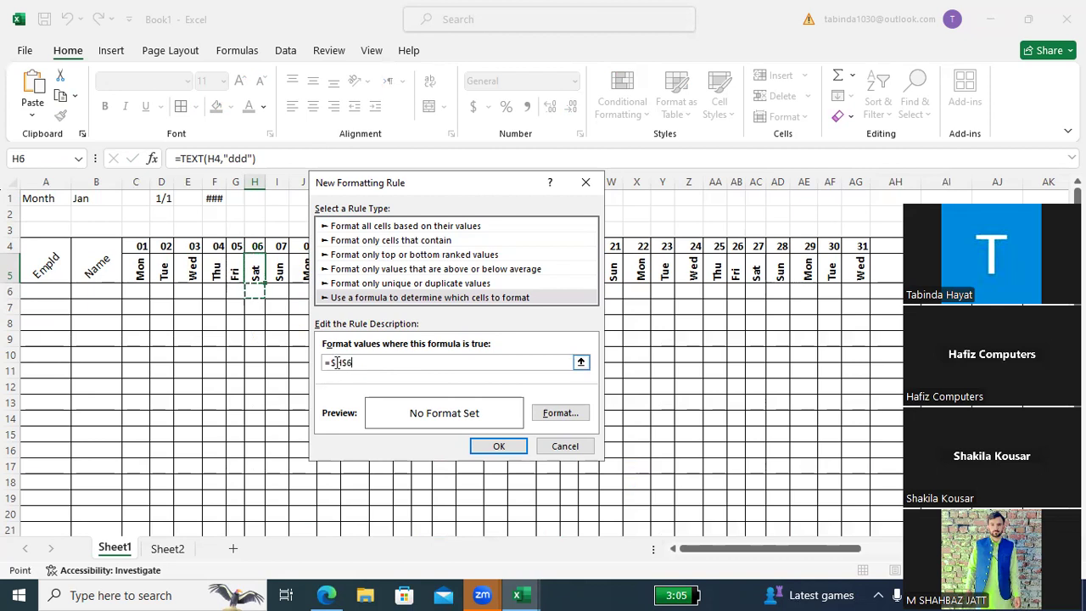
key(BackSpace)
text(="sun")
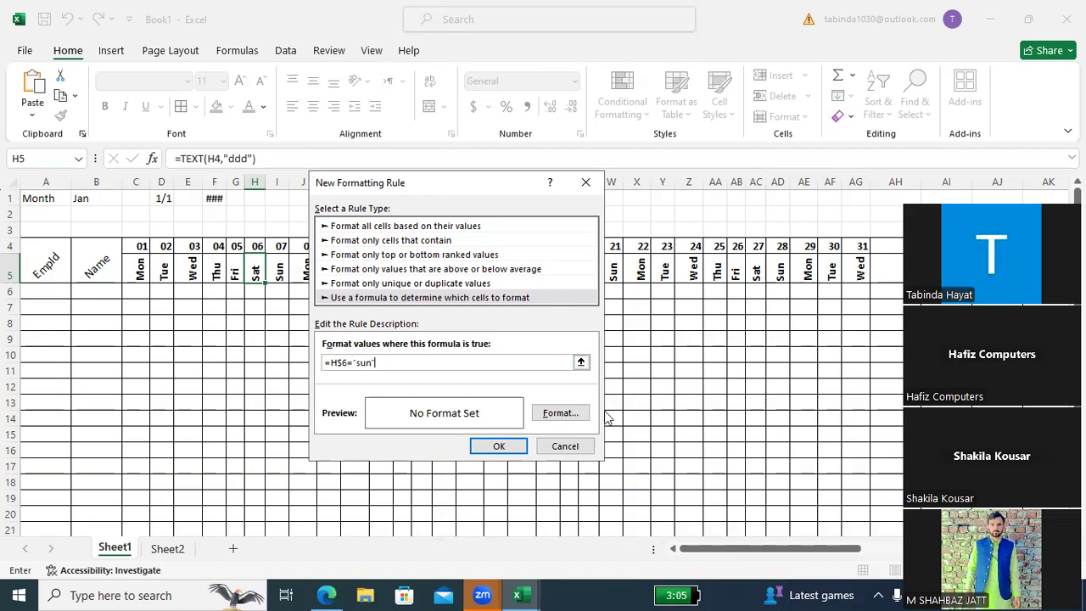
Give the rule a dark red fill with white pattern colour and apply it
click(560, 413)
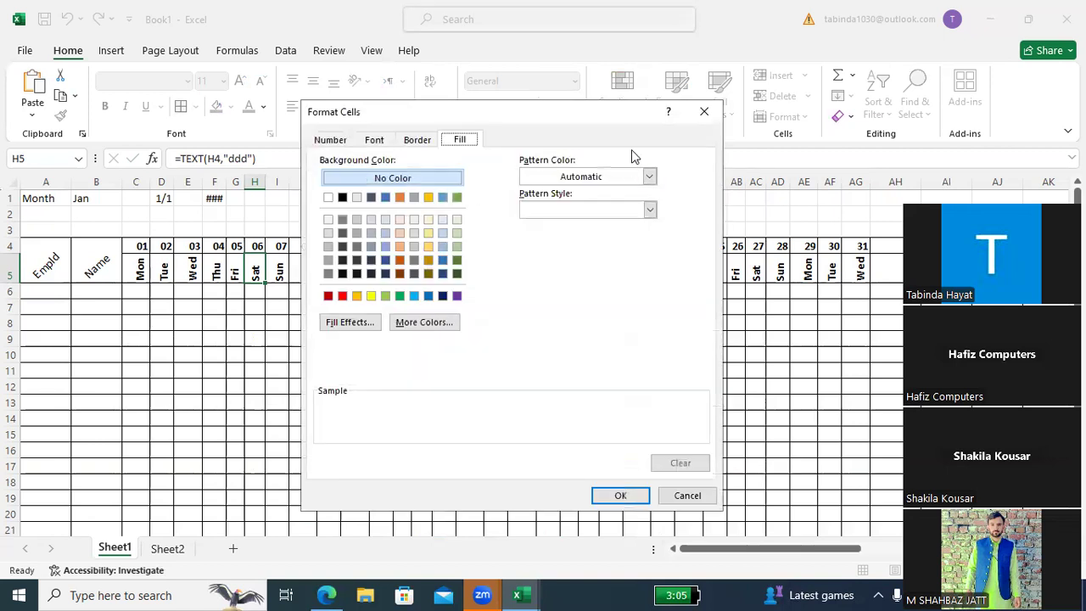
click(342, 296)
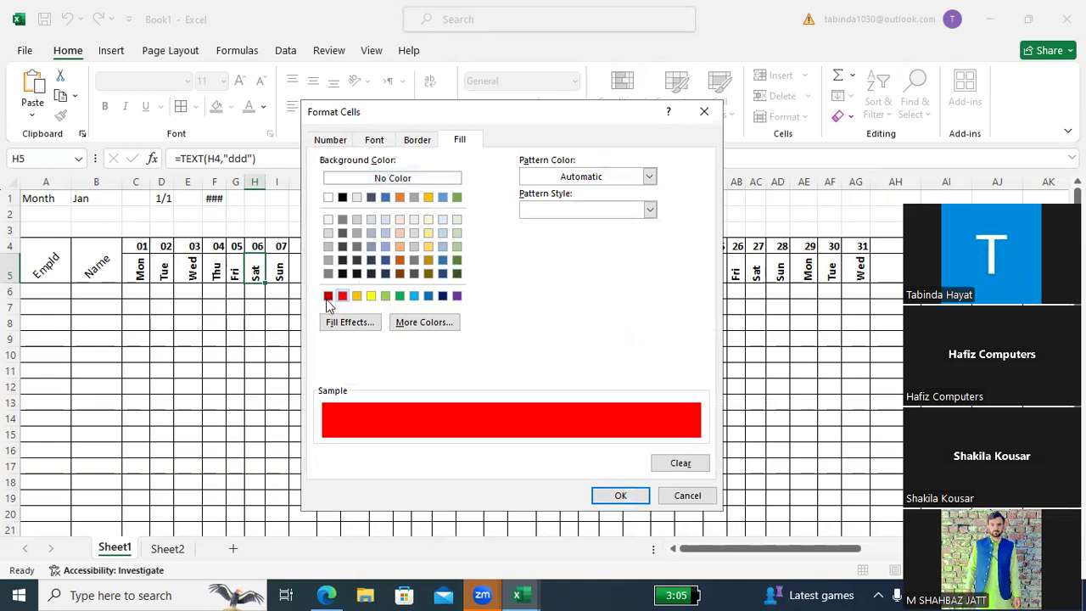
click(327, 297)
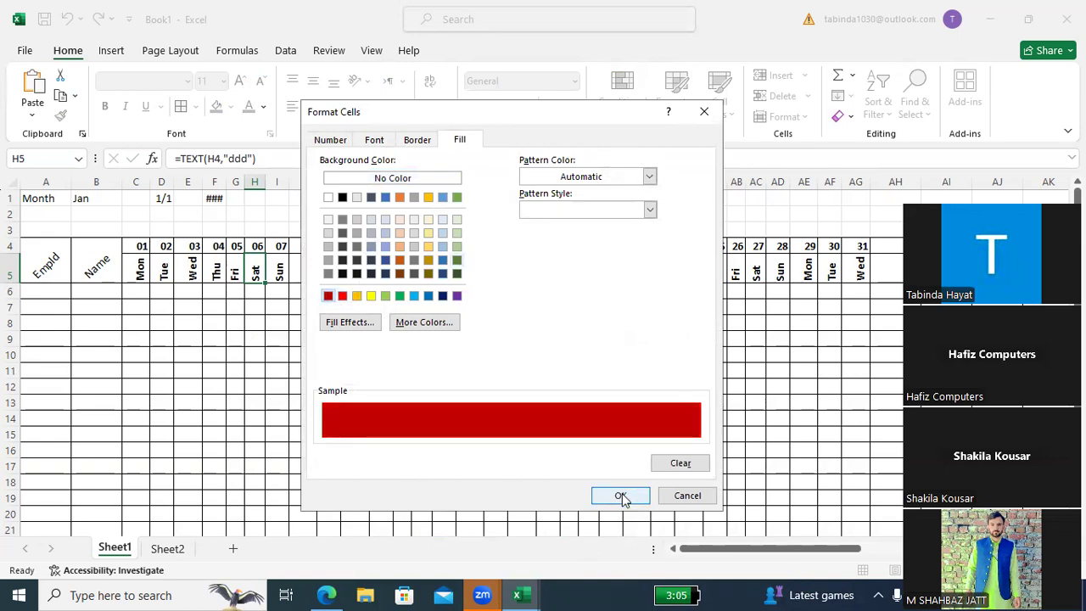
click(650, 175)
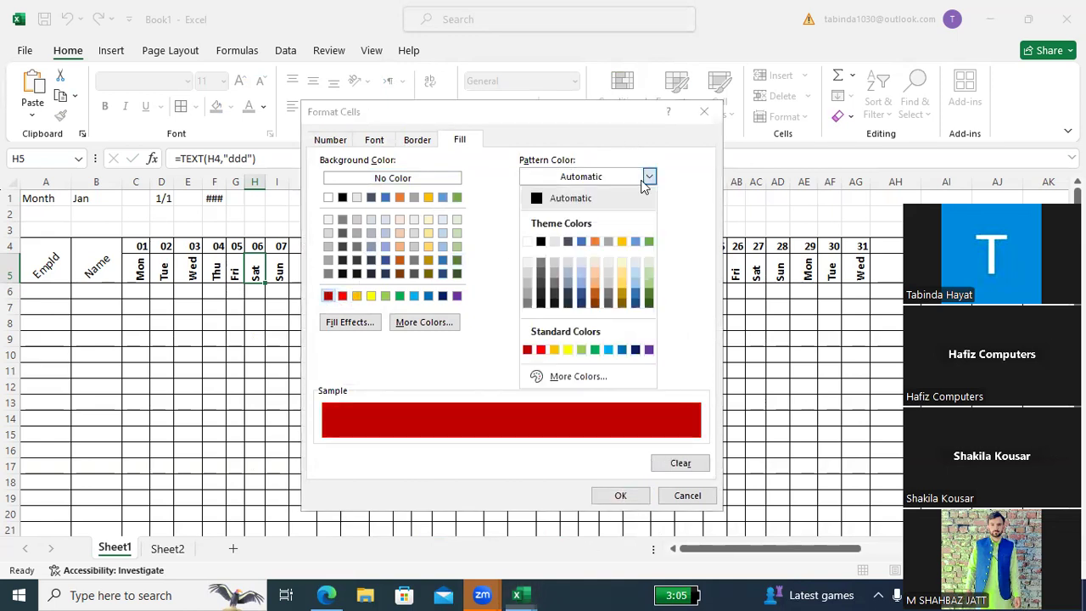
click(527, 243)
click(621, 495)
click(516, 450)
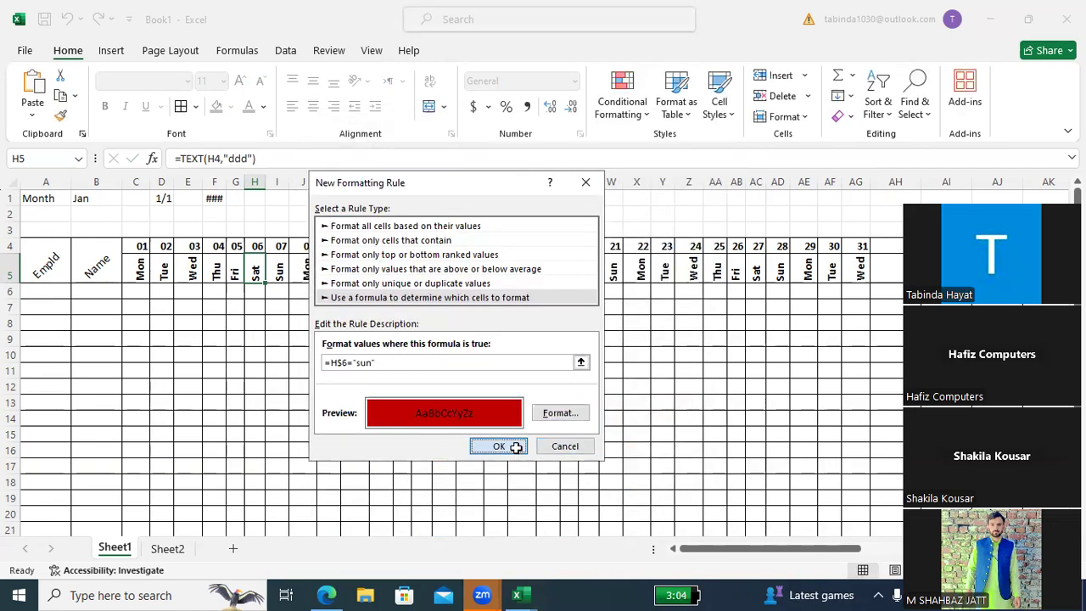
Copy H5 into I5 and try filling Sat/Sun down the rows, undoing the fills
click(259, 291)
drag(265, 295, 289, 295)
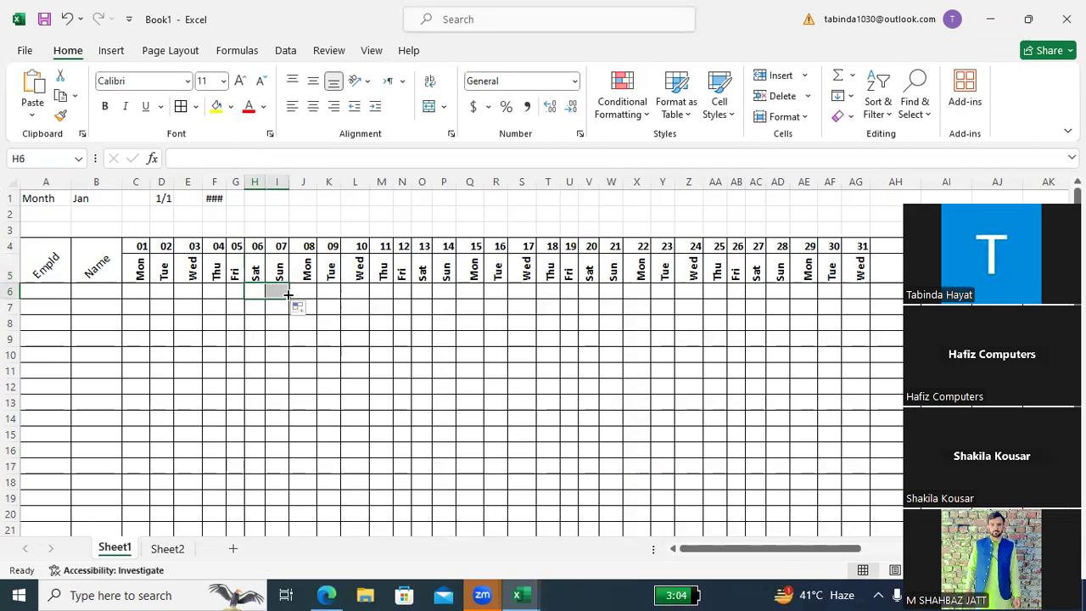
click(263, 270)
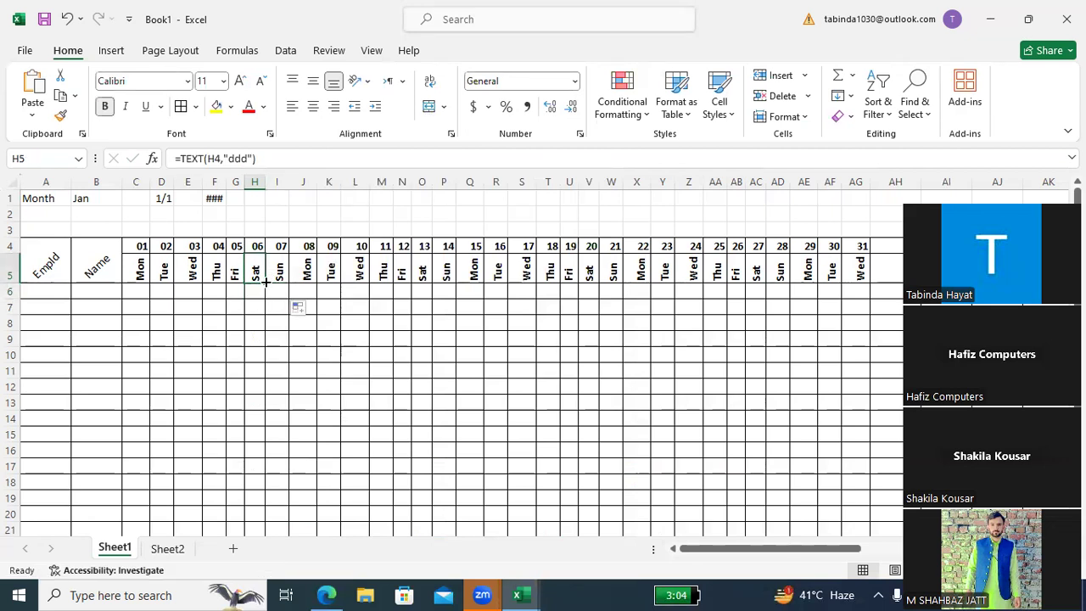
drag(265, 282, 289, 282)
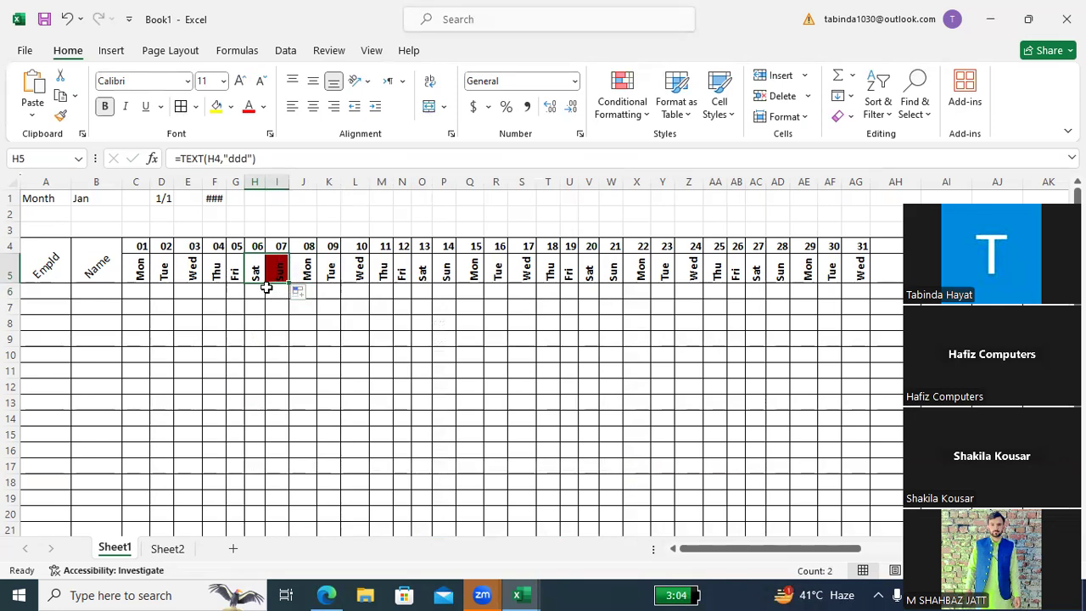
mouse_move(289, 283)
mouse_down()
mouse_move(517, 381)
mouse_move(624, 484)
mouse_move(272, 550)
mouse_up()
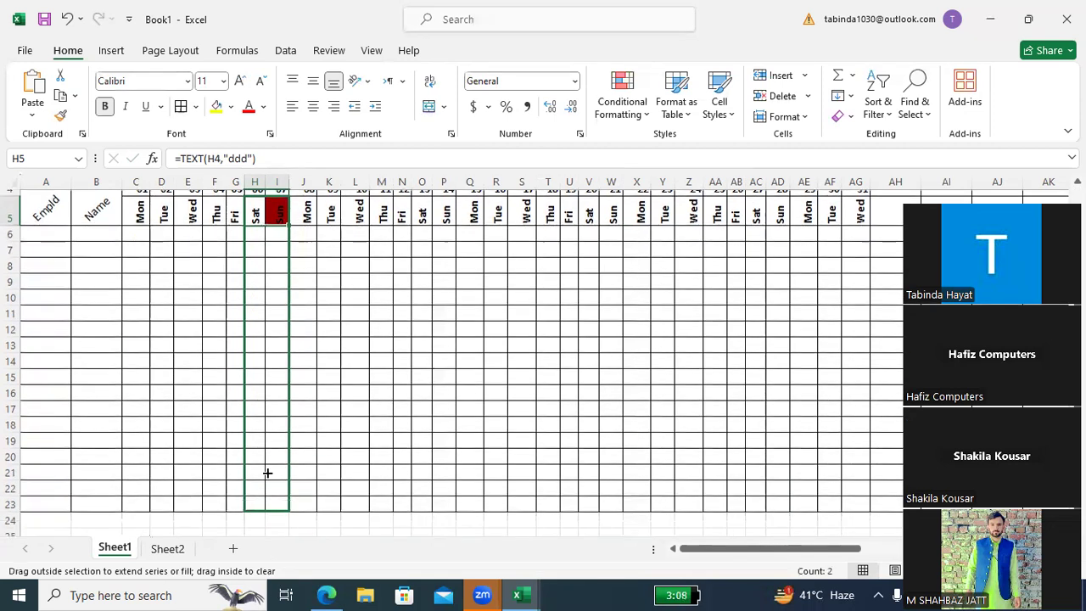
drag(272, 550, 271, 500)
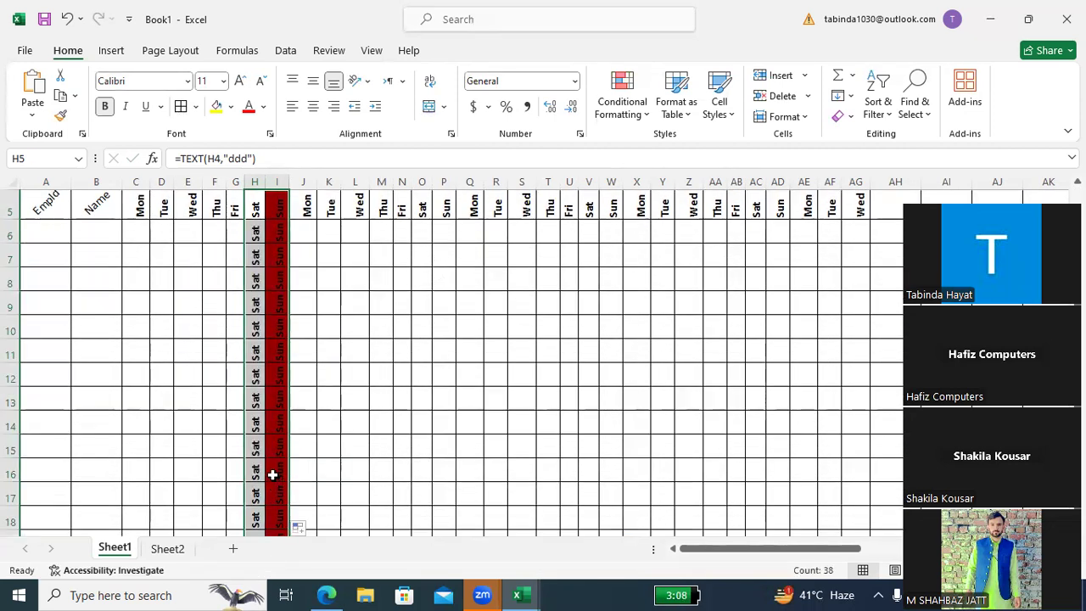
key(ctrl+z)
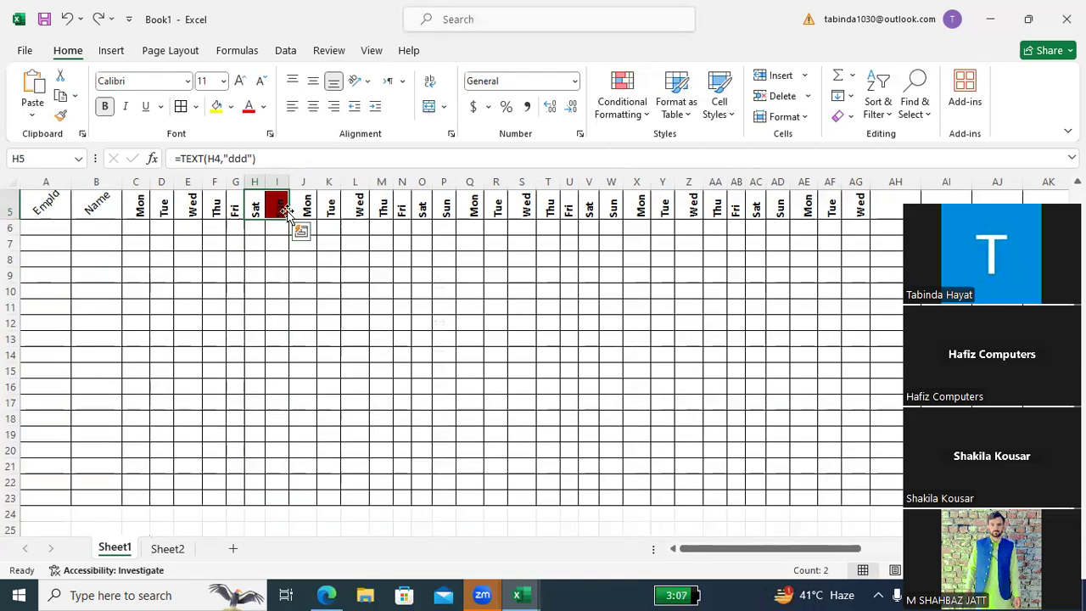
drag(287, 221, 336, 424)
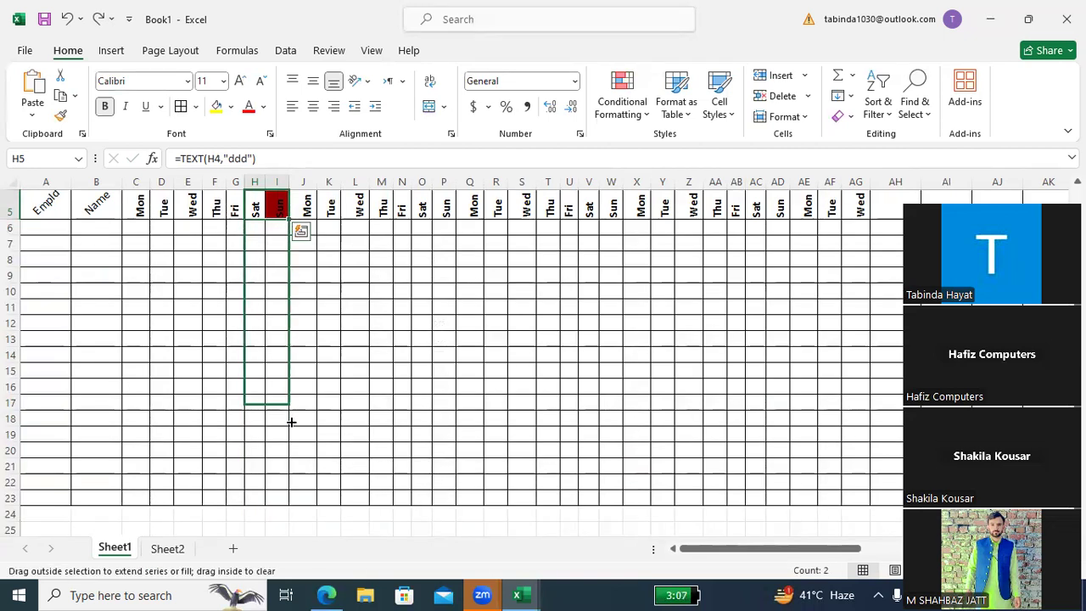
drag(267, 267, 337, 283)
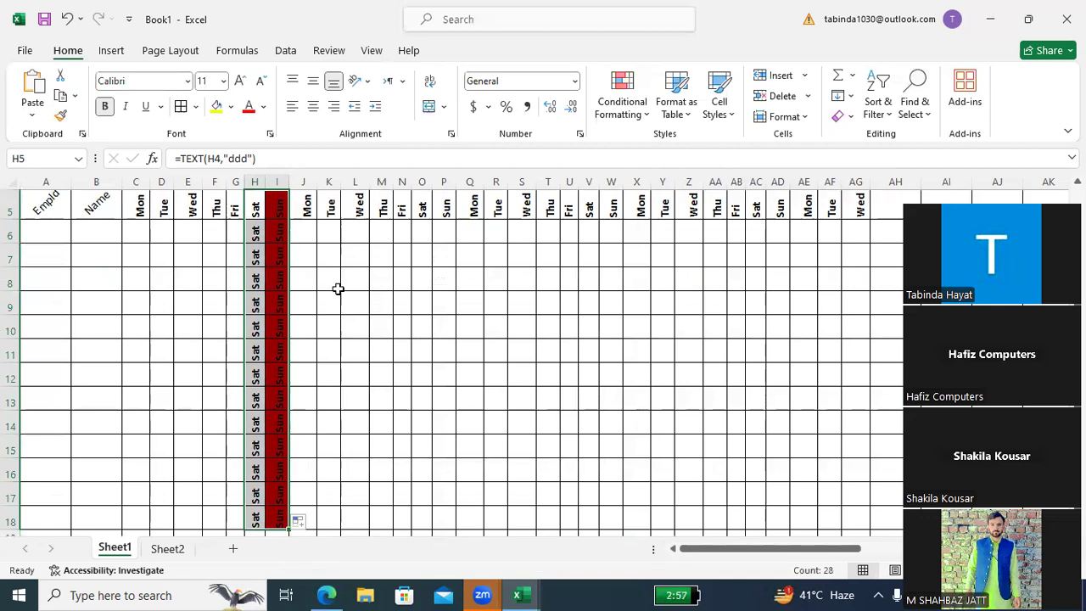
key(ctrl+z)
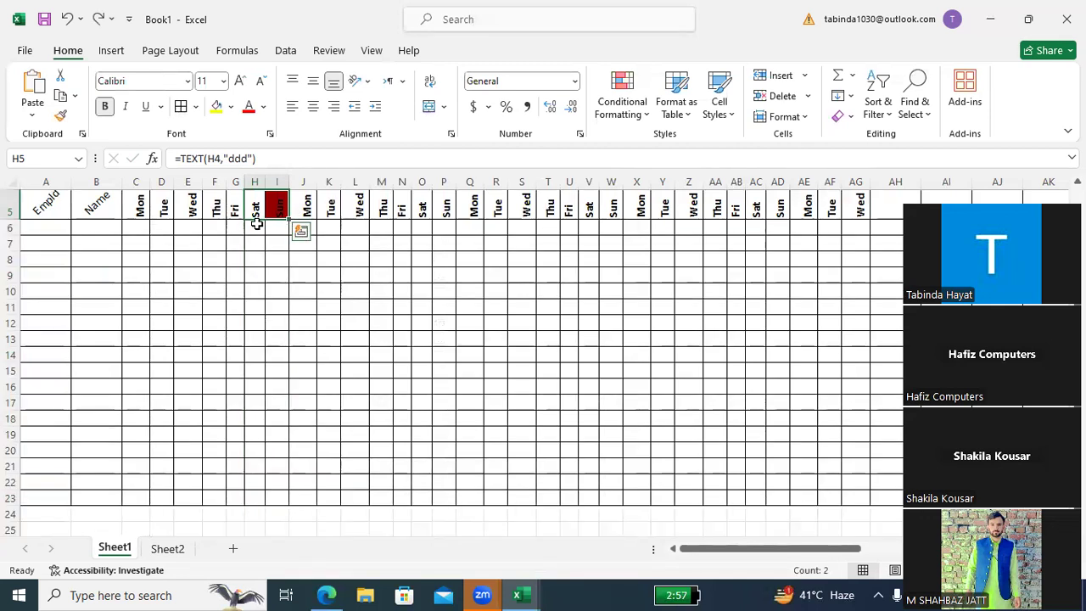
Fill column I with red Sun cells and copy I5's formatting across row 5 to AG5
click(256, 226)
click(282, 205)
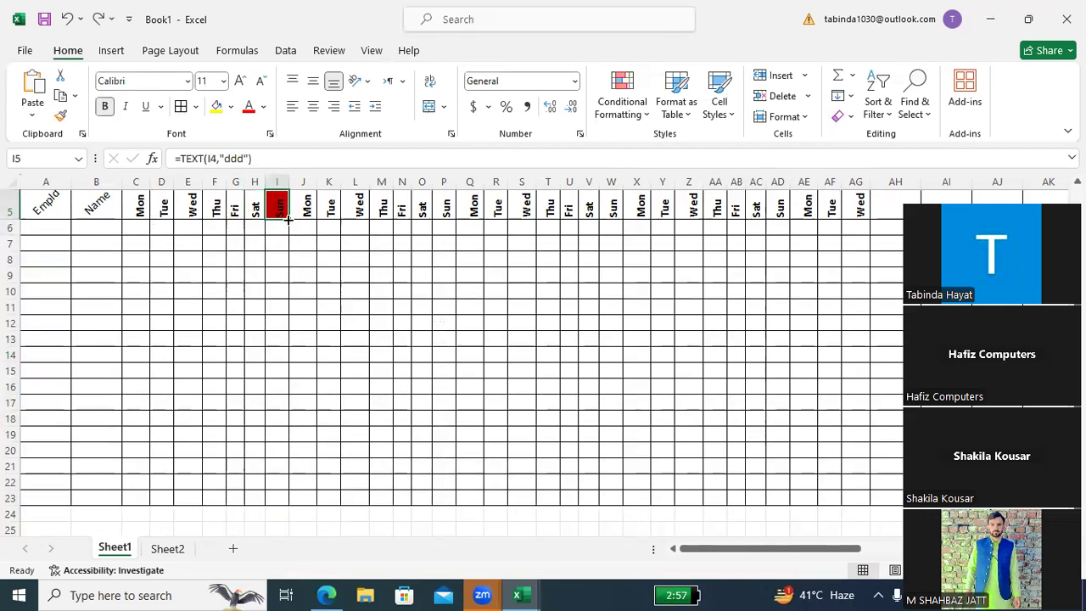
drag(289, 220, 291, 504)
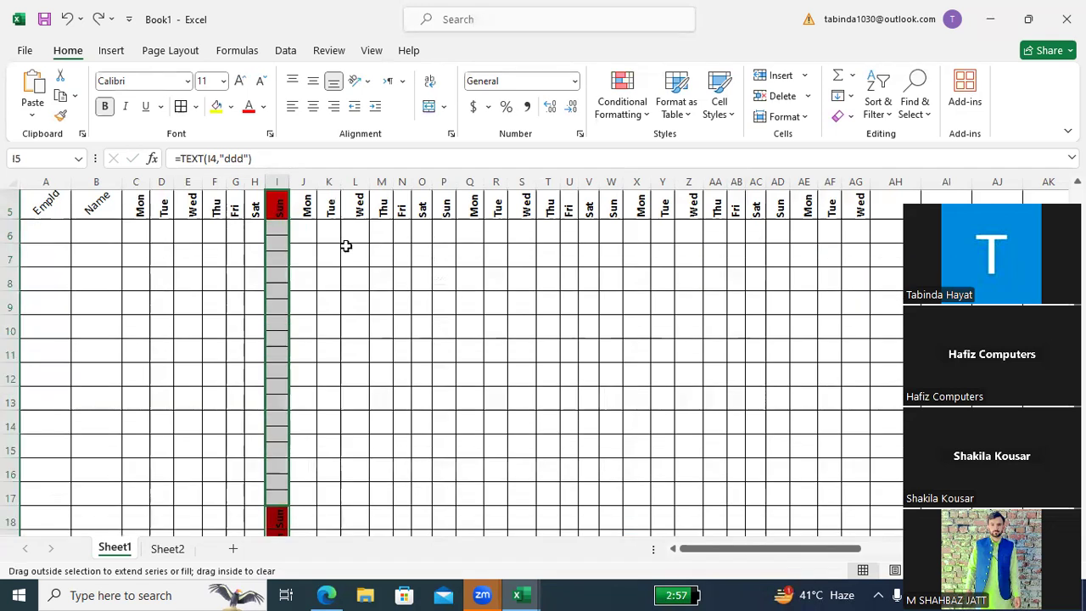
drag(346, 247, 435, 209)
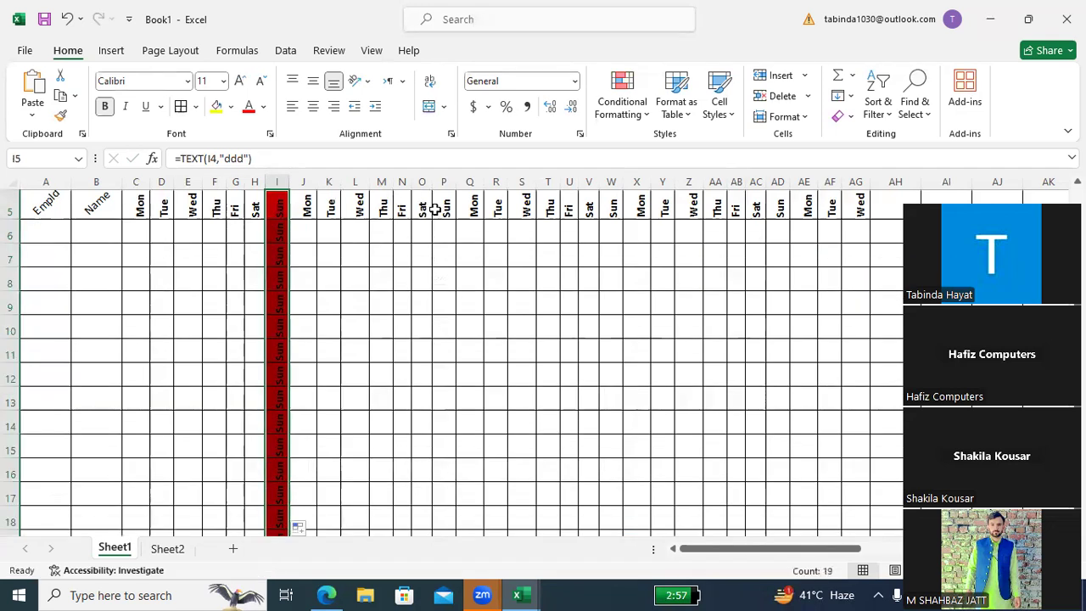
click(284, 214)
drag(292, 218, 860, 235)
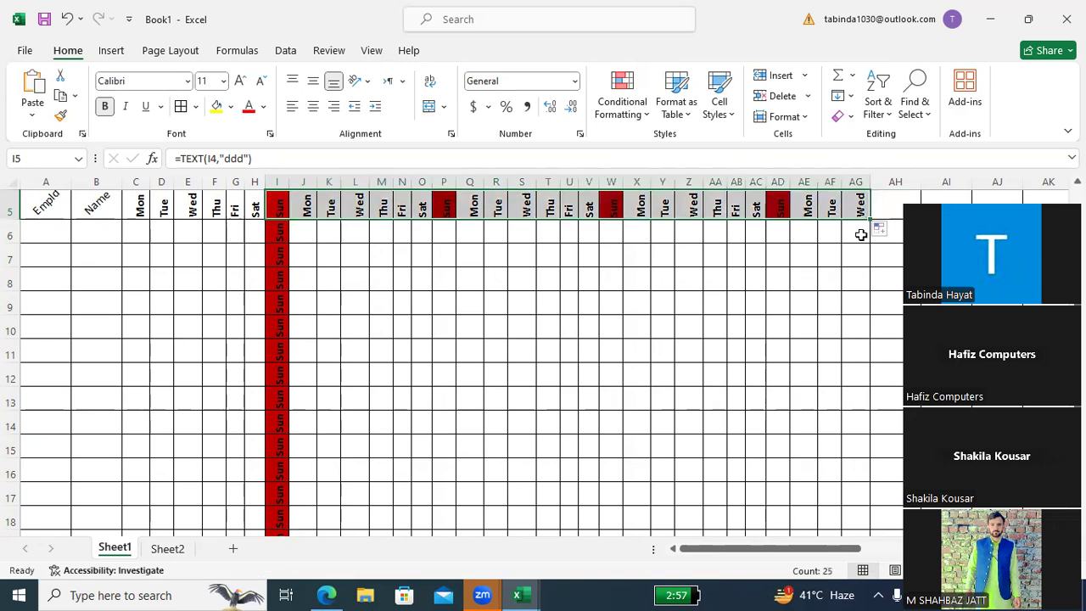
Fill the Sunday columns P, W and AD down with red Sun cells
click(439, 203)
mouse_move(455, 221)
mouse_down()
mouse_move(475, 556)
mouse_move(478, 529)
mouse_up()
scroll(456, 335, up, 3)
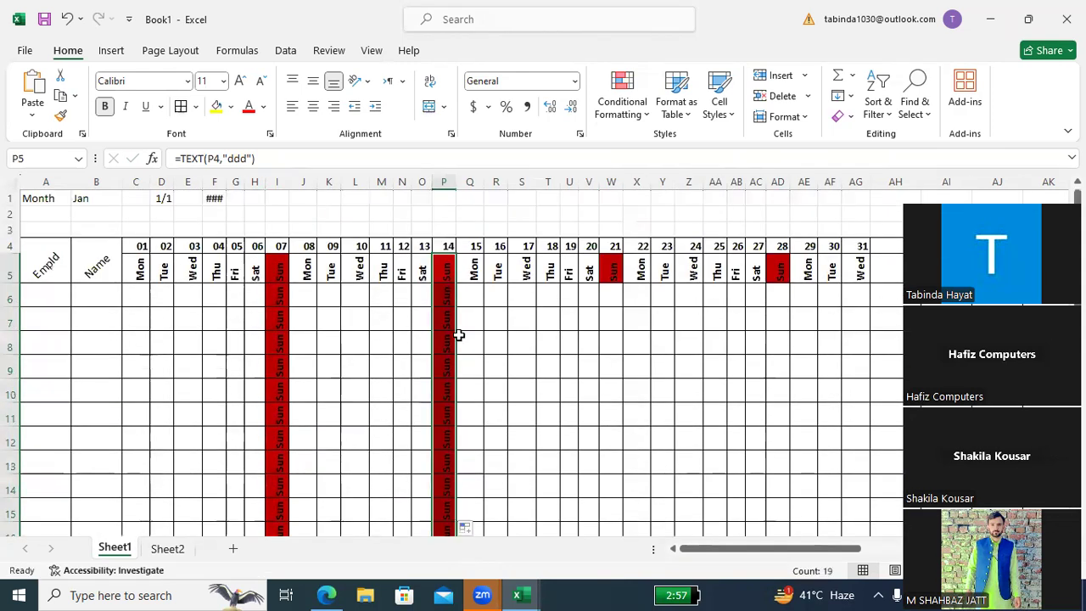
click(614, 277)
mouse_move(622, 283)
mouse_down()
mouse_move(652, 557)
mouse_move(661, 516)
mouse_up()
scroll(682, 356, up, 4)
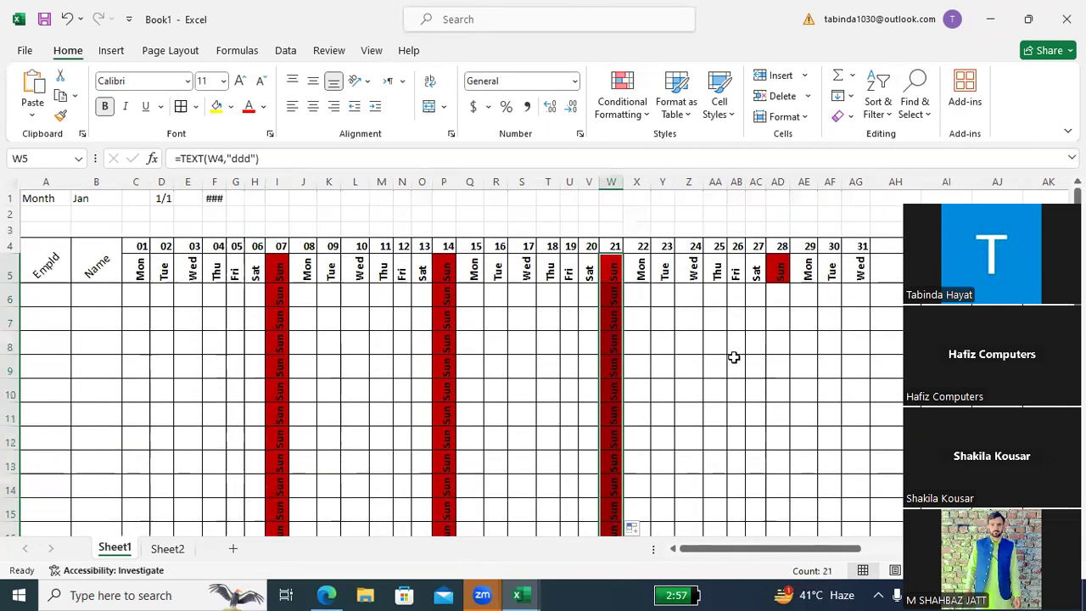
click(781, 273)
drag(790, 284, 801, 497)
scroll(208, 364, up, 4)
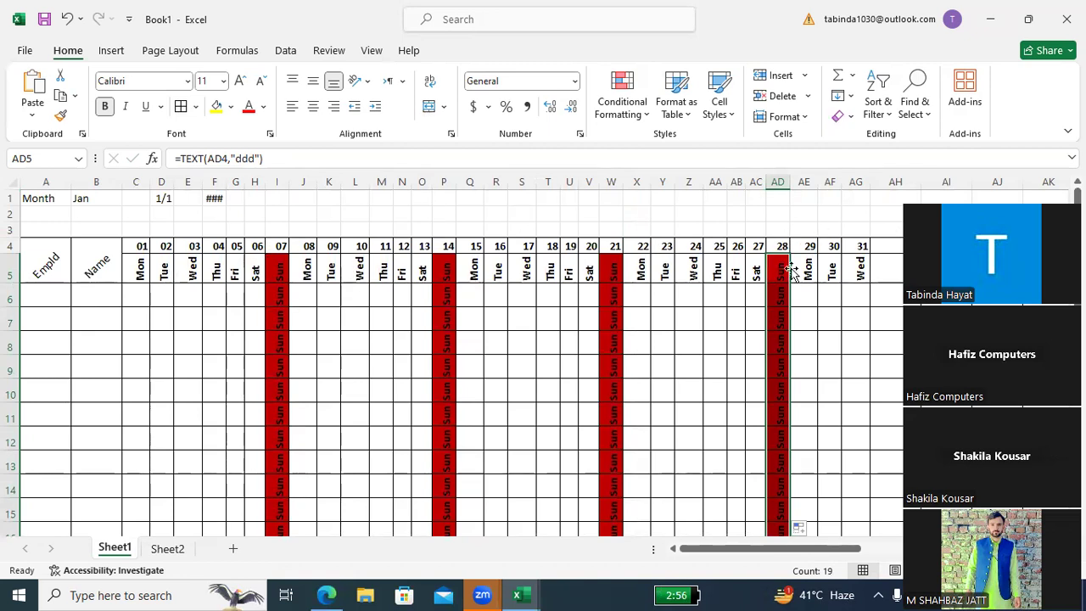
Enter the headings Total, Present, absent and Leave in cells AH5 through AK5
click(882, 247)
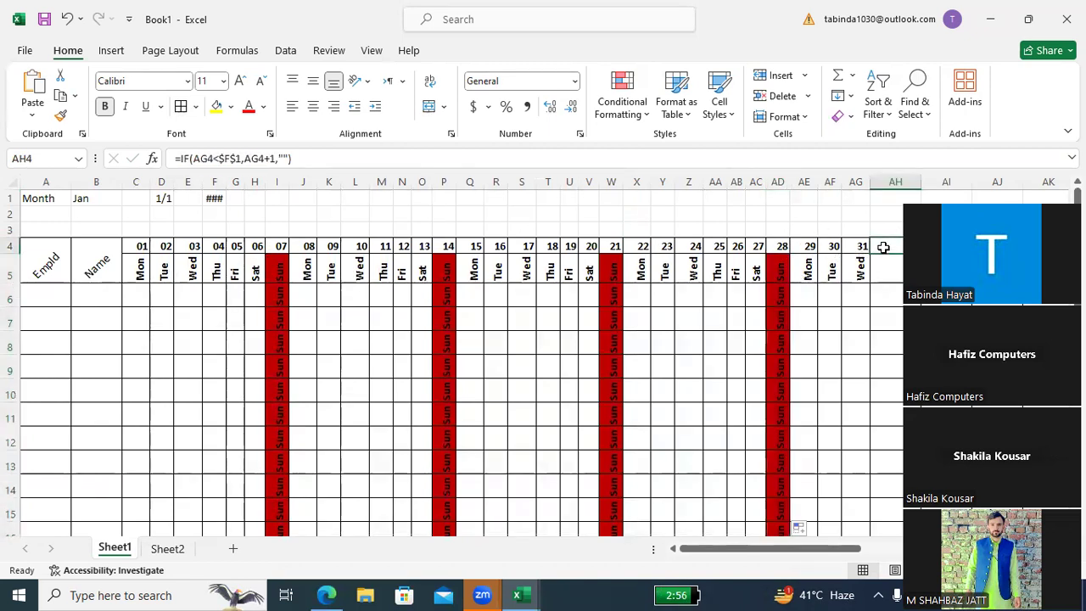
click(891, 266)
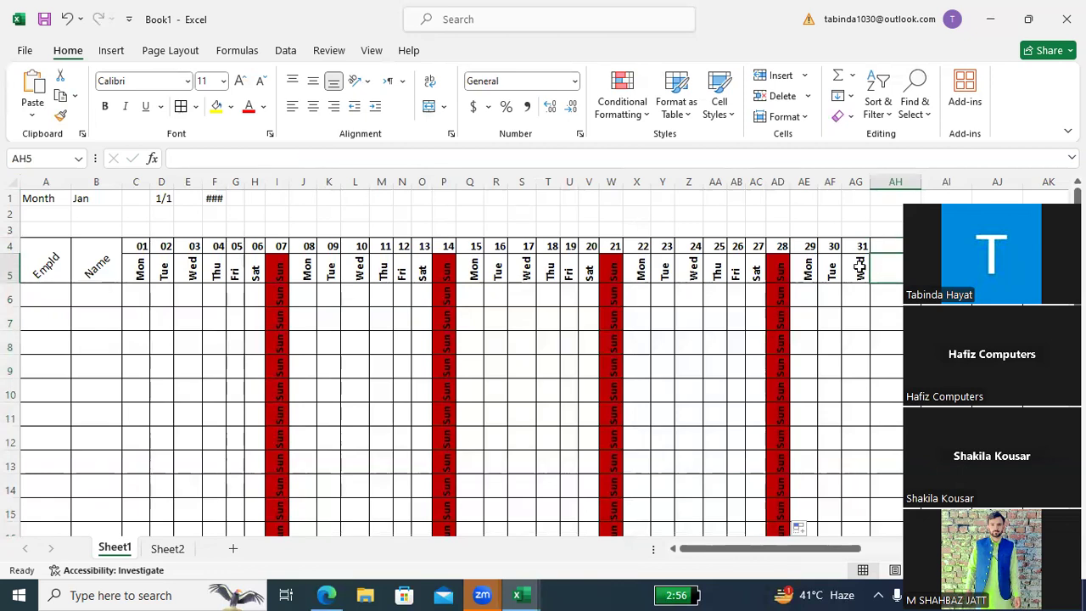
text(Total)
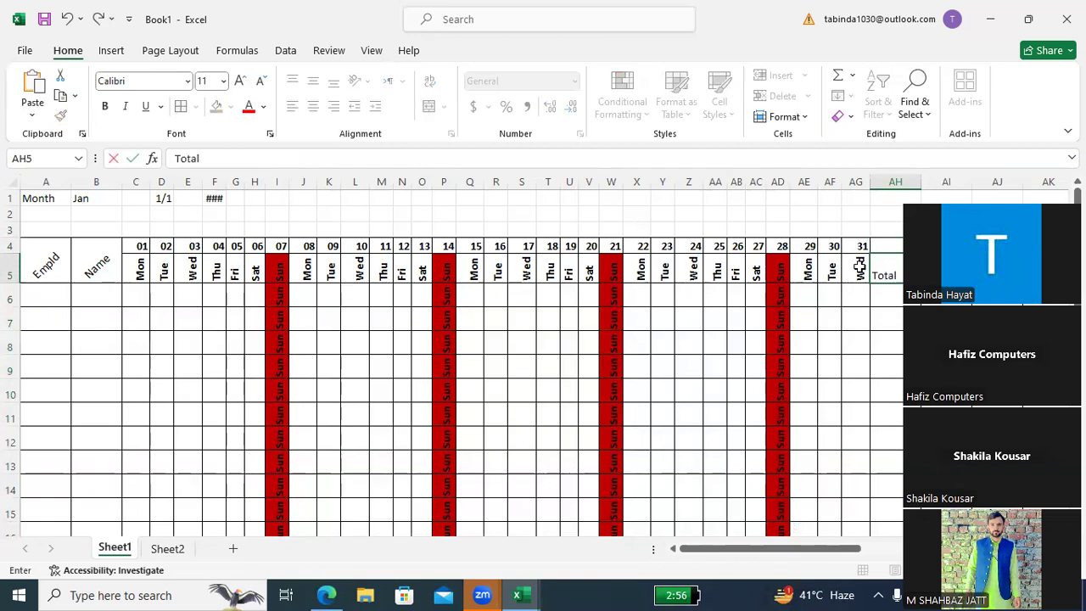
key(Tab)
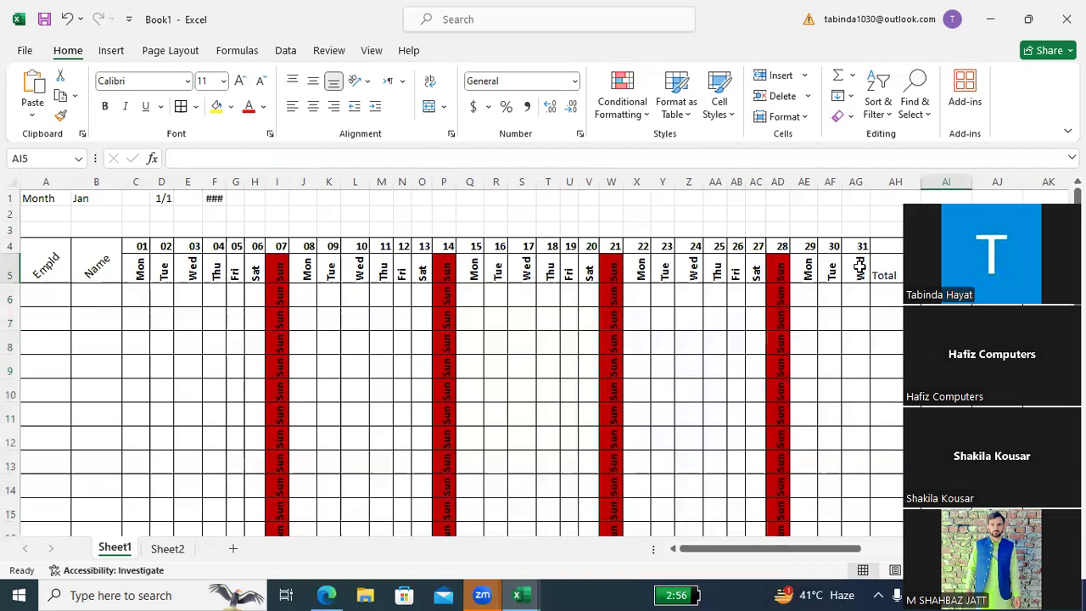
text(Present)
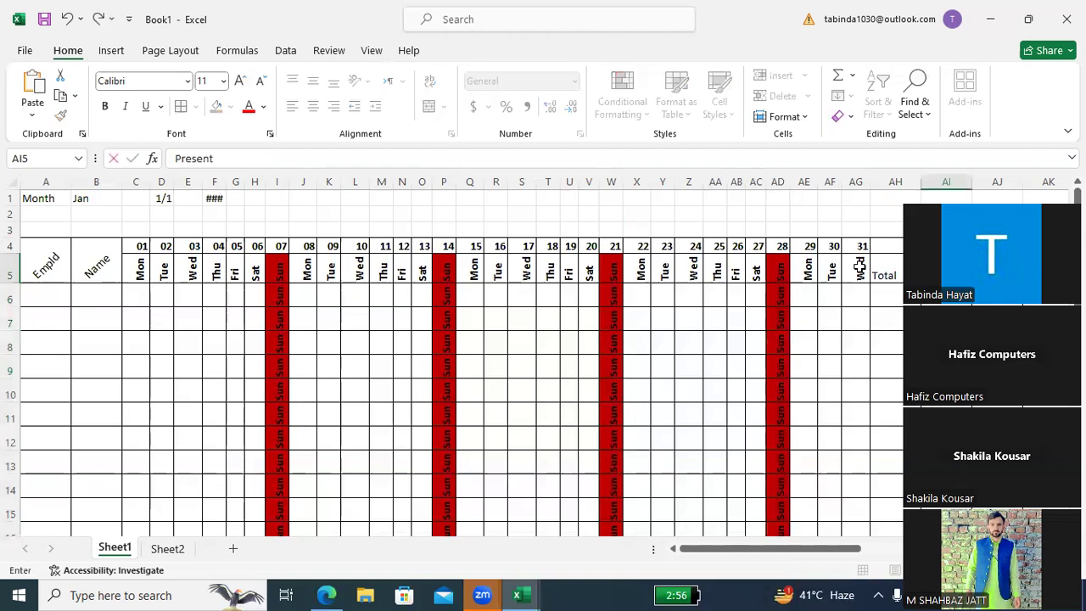
key(Tab)
text(abse)
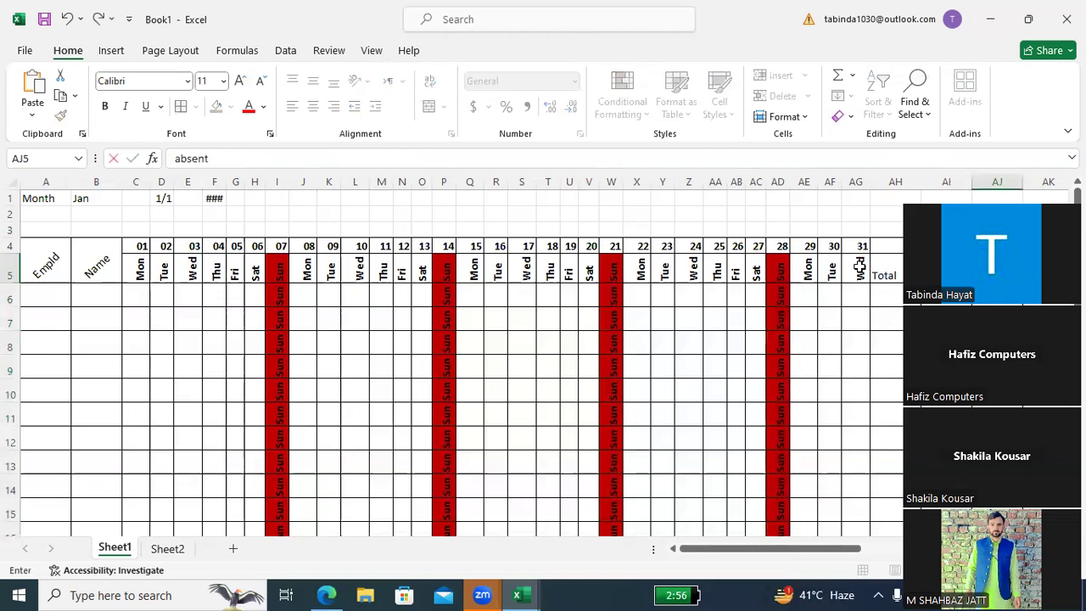
key(Tab)
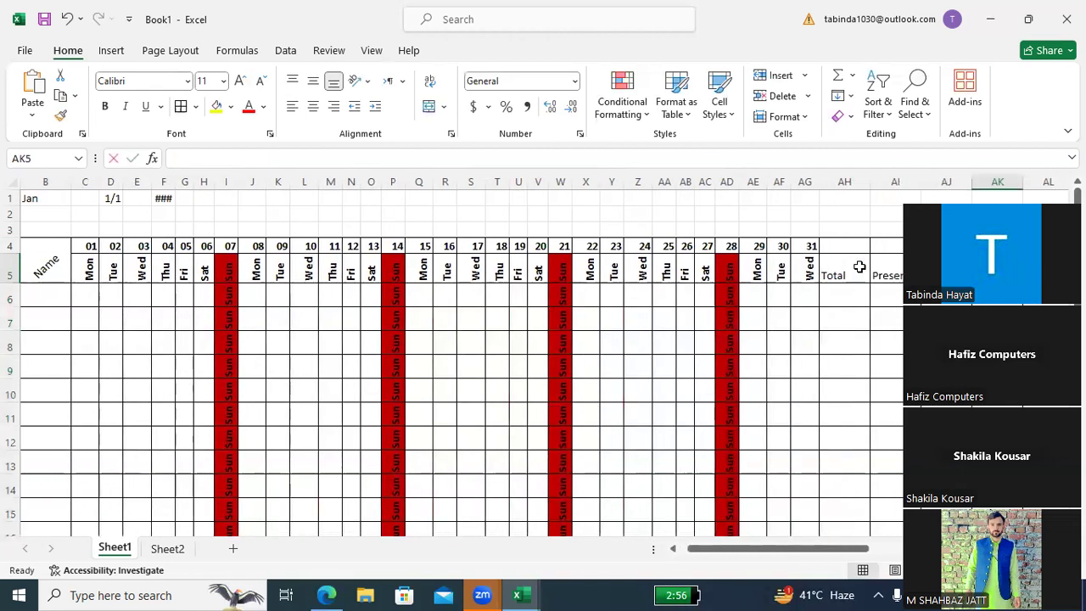
text(Leave)
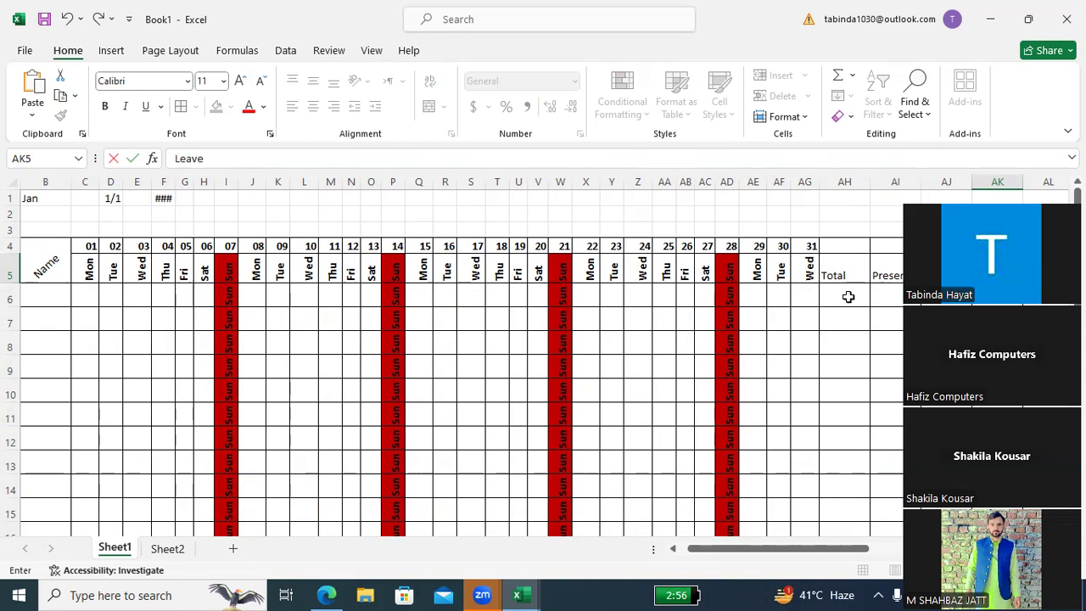
scroll(56, 297, down, 1)
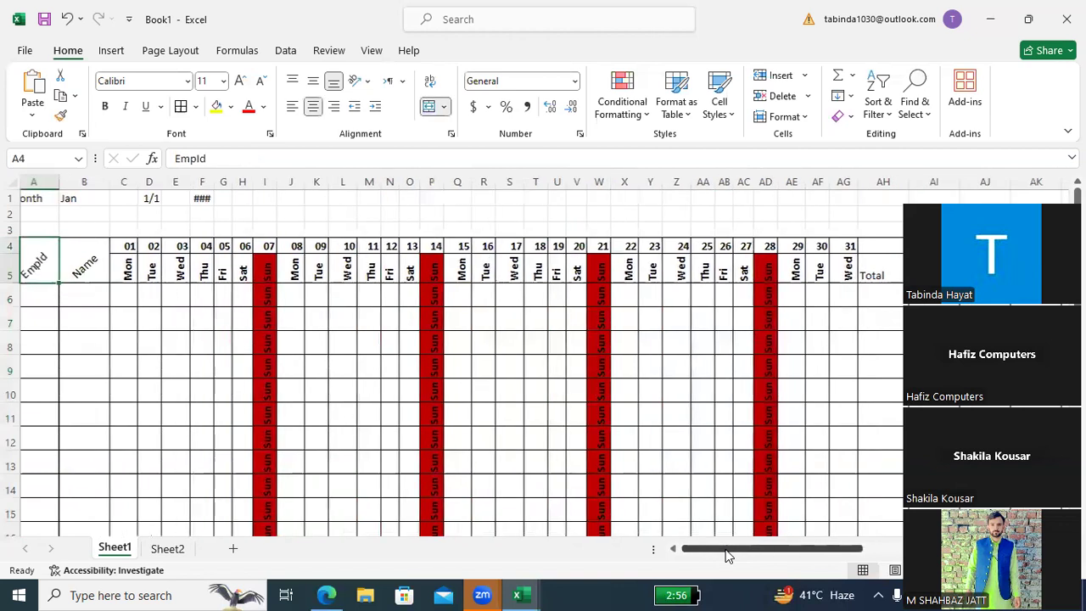
Enter emp101 in A6 and fill employee IDs down to emp110 in row 15
drag(727, 555, 722, 555)
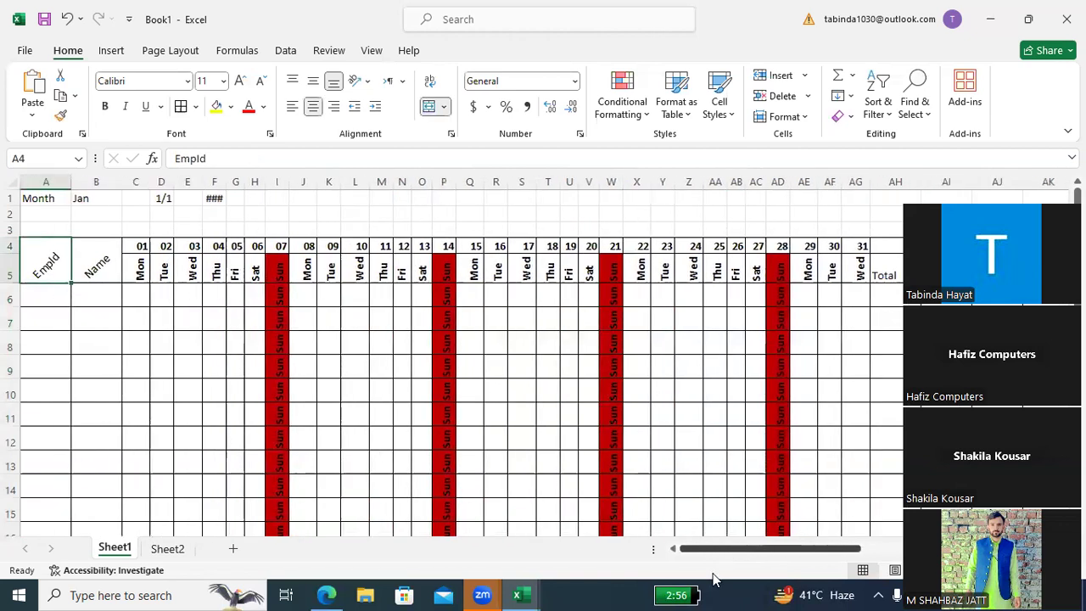
click(51, 302)
text(empis)
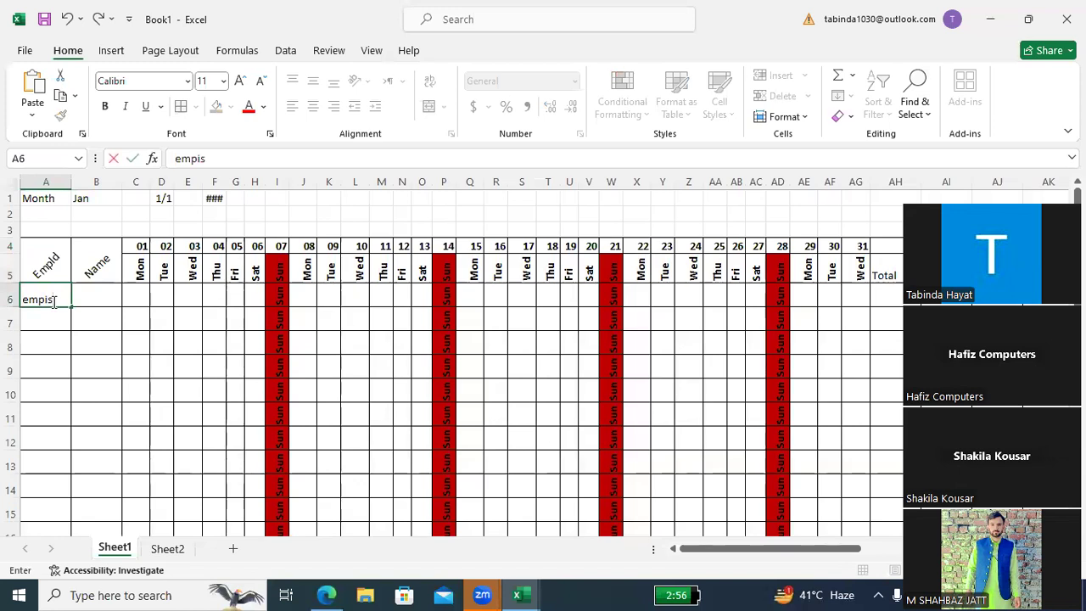
key(BackSpace)
text(d)
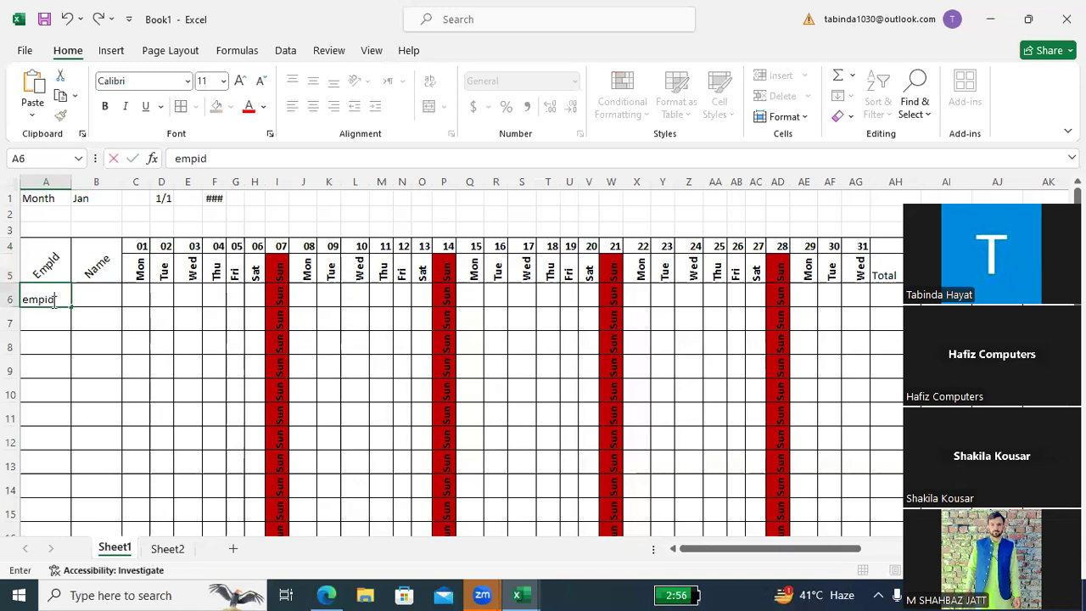
key(Tab)
click(51, 301)
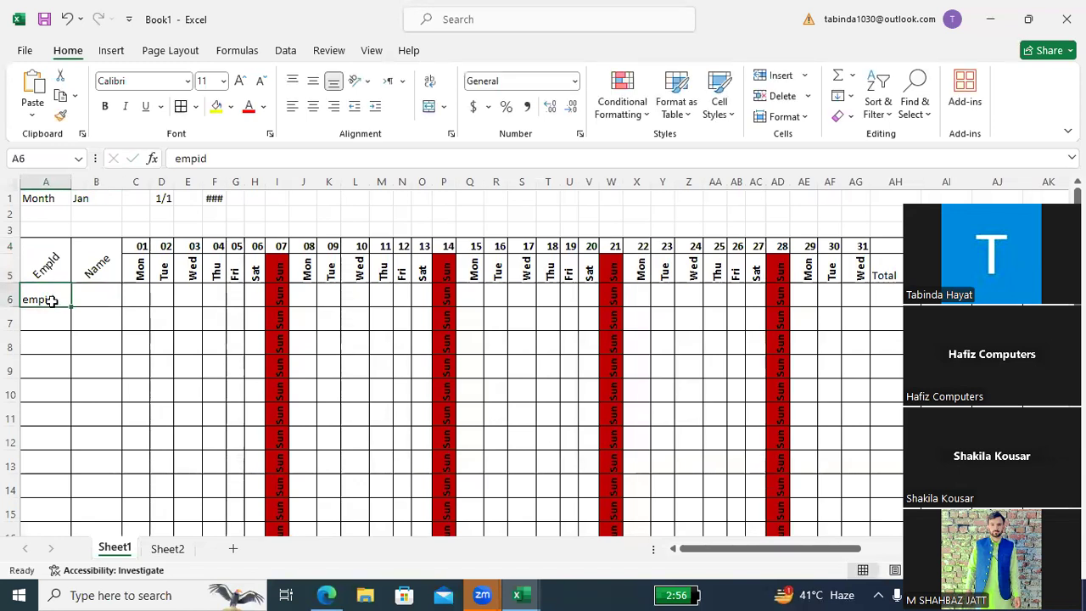
key(BackSpace)
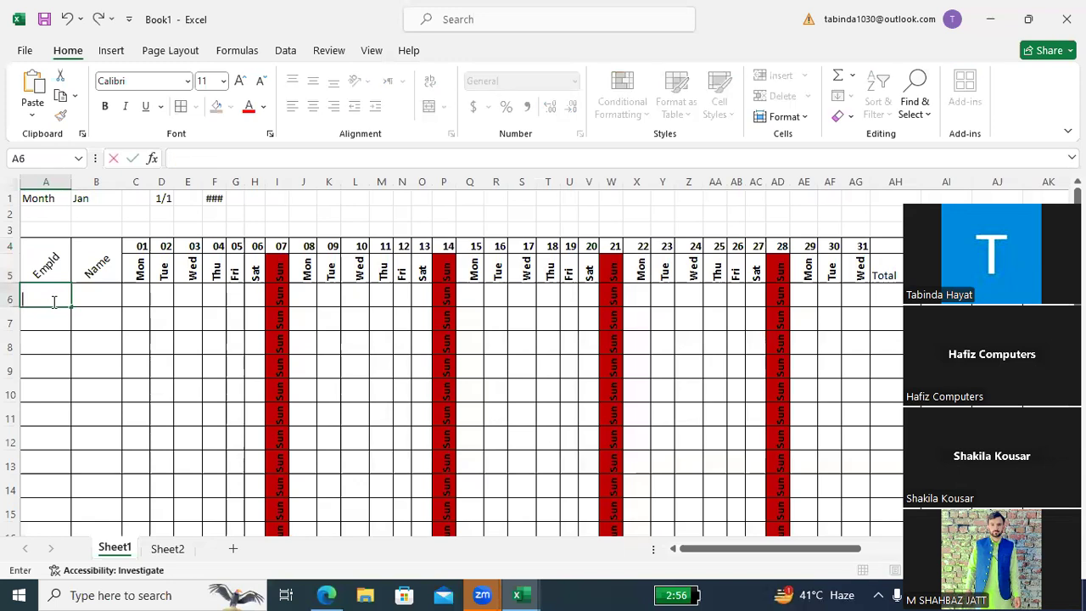
text(emp101)
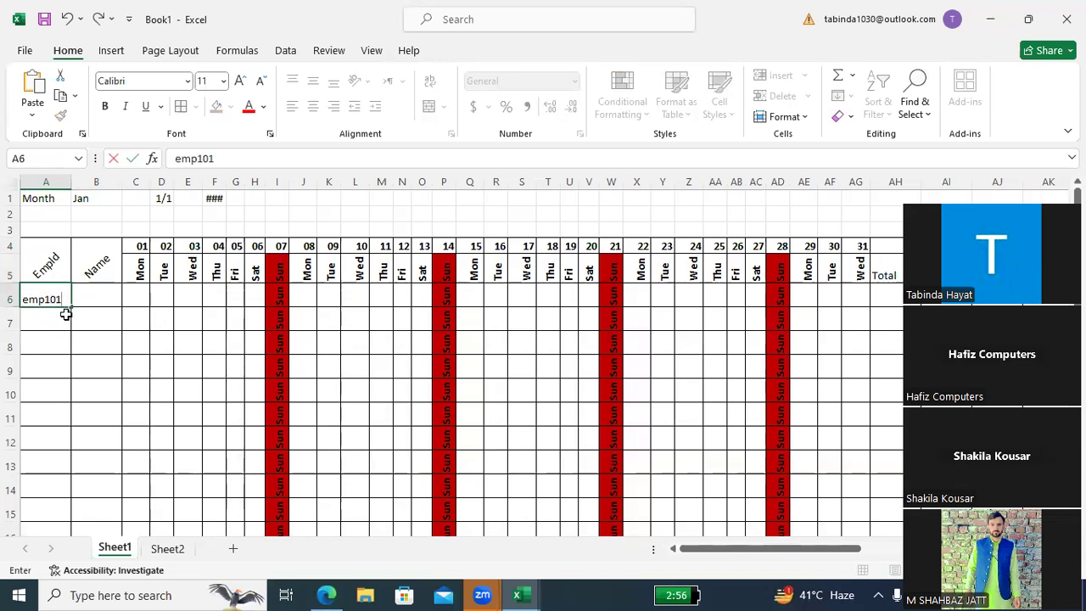
mouse_move(71, 311)
mouse_down()
mouse_move(46, 542)
mouse_move(69, 306)
mouse_up()
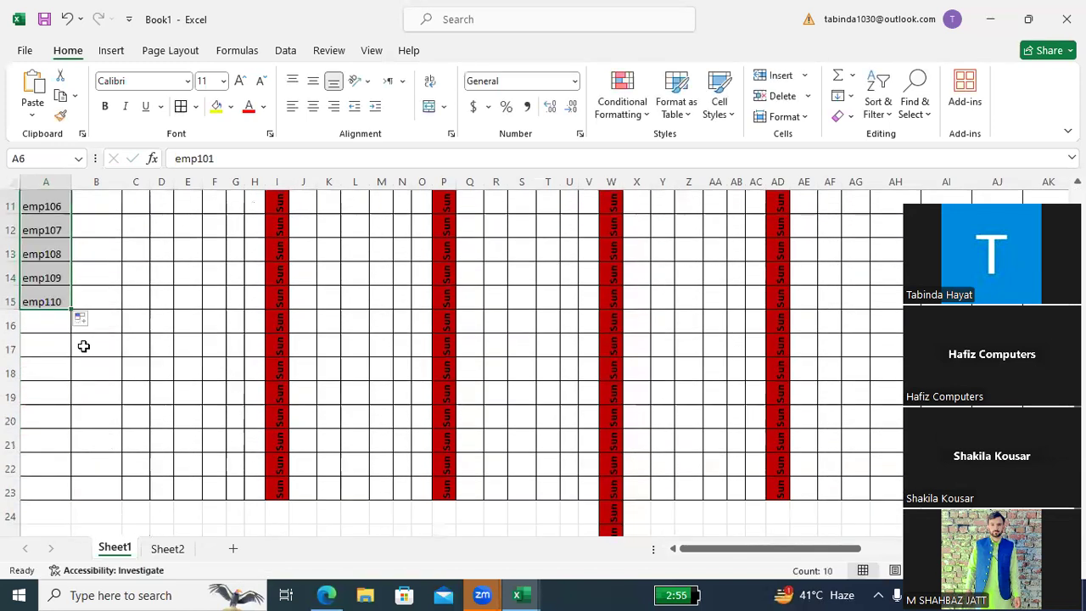
scroll(89, 336, up, 4)
Enter a sample employee name in B6 and copy it down to row 15
click(102, 297)
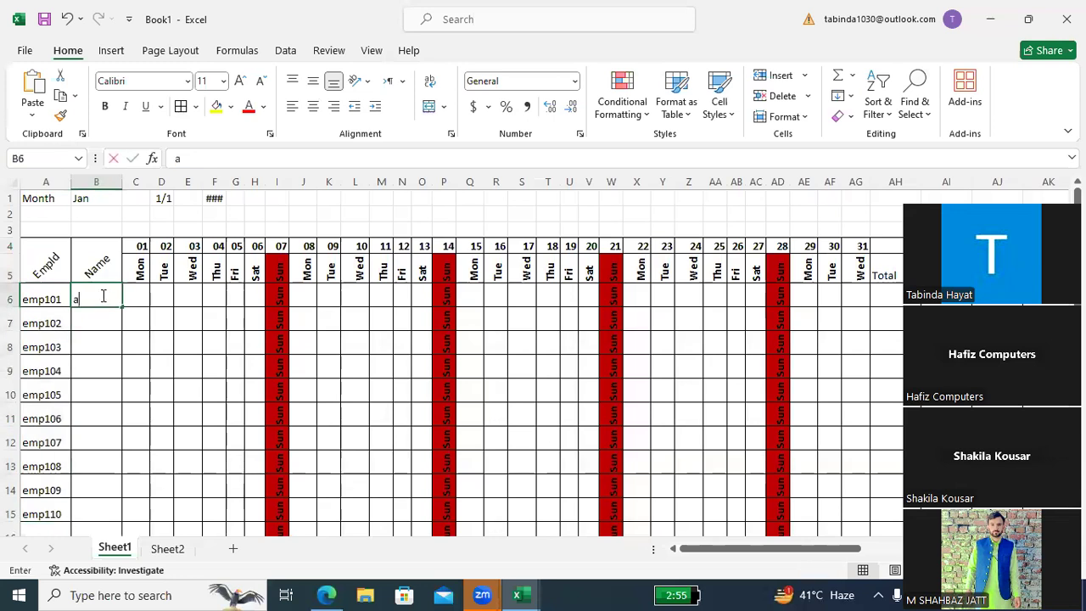
text(ali)
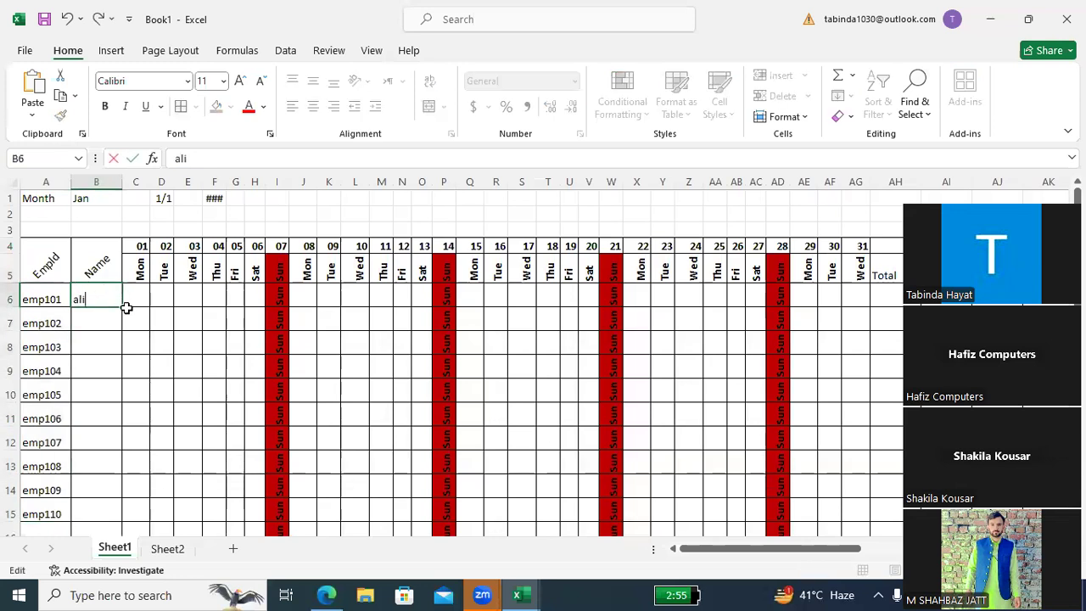
click(125, 312)
click(109, 297)
mouse_move(122, 311)
mouse_down()
mouse_move(119, 402)
mouse_move(102, 350)
mouse_up()
scroll(283, 382, up, 3)
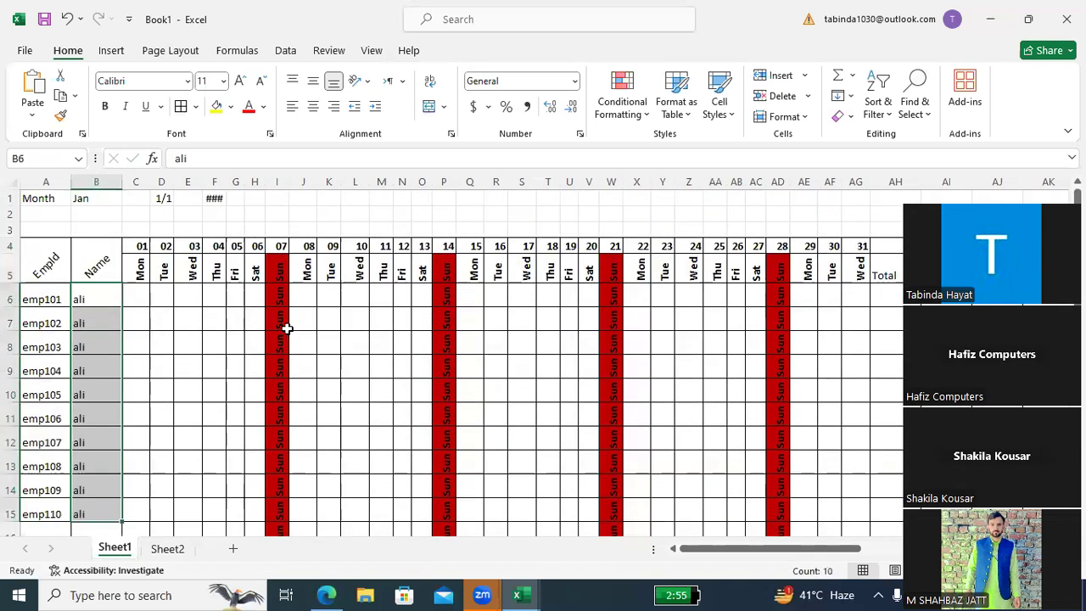
click(136, 295)
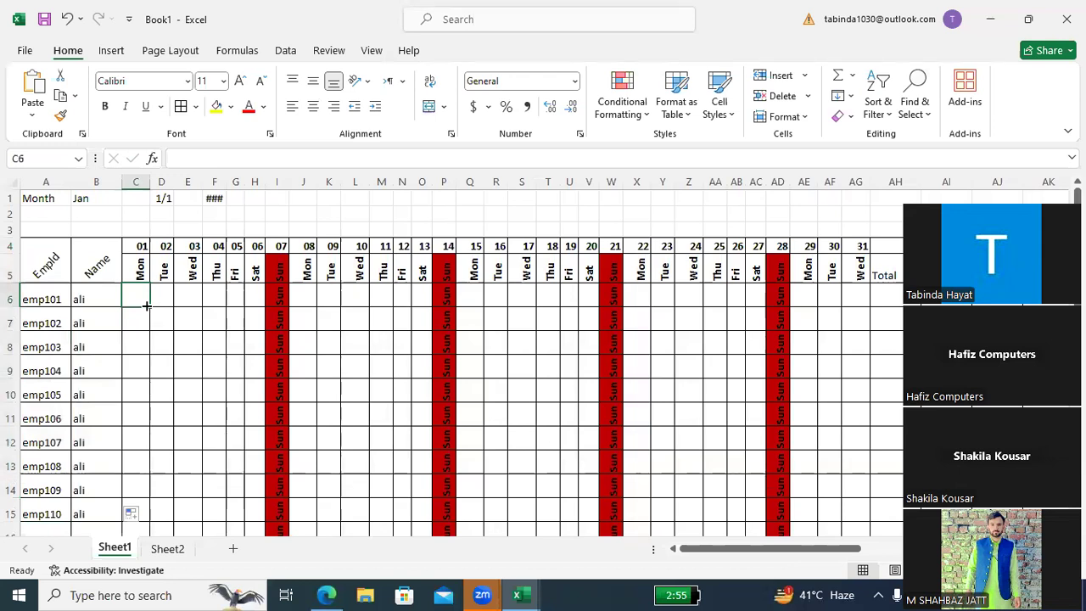
Mark everyone present with p for days 01–06 and 08–13
text(p)
click(133, 298)
mouse_move(151, 307)
mouse_down()
mouse_move(265, 306)
mouse_move(245, 536)
mouse_move(196, 444)
mouse_move(195, 495)
mouse_up()
scroll(356, 280, up, 4)
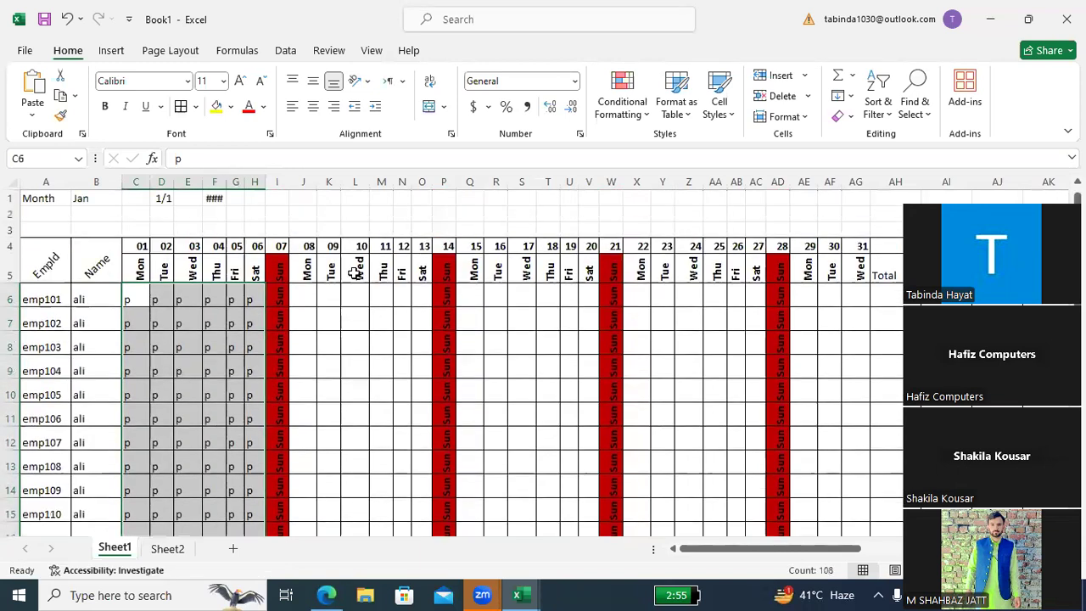
click(303, 307)
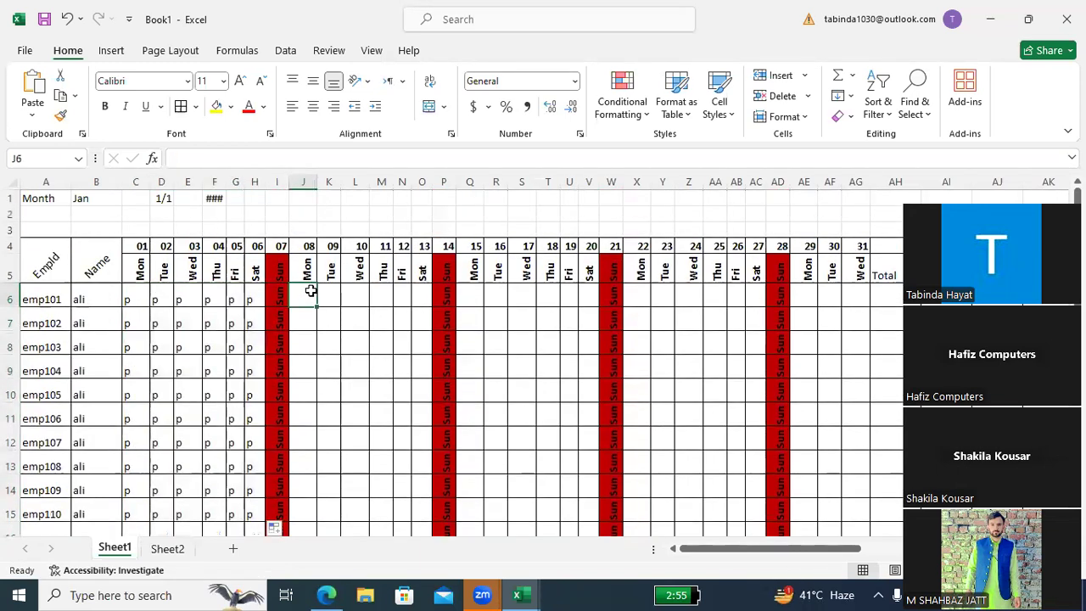
text(p)
mouse_move(317, 304)
mouse_down()
mouse_move(433, 308)
mouse_move(431, 456)
mouse_up()
scroll(518, 310, up, 4)
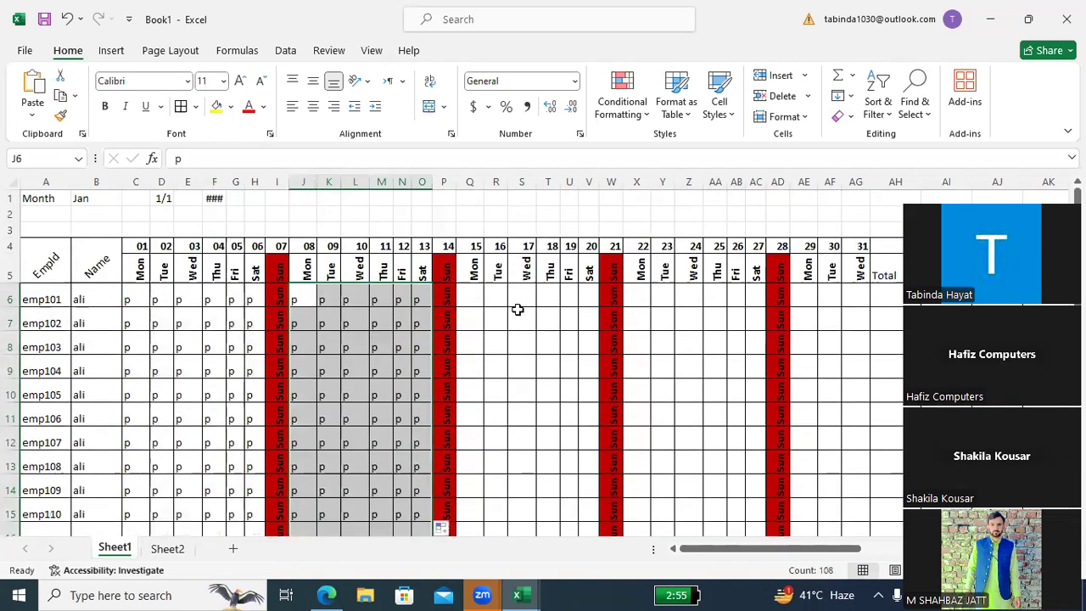
Mark everyone present with p for days 15–20
click(467, 291)
text(p)
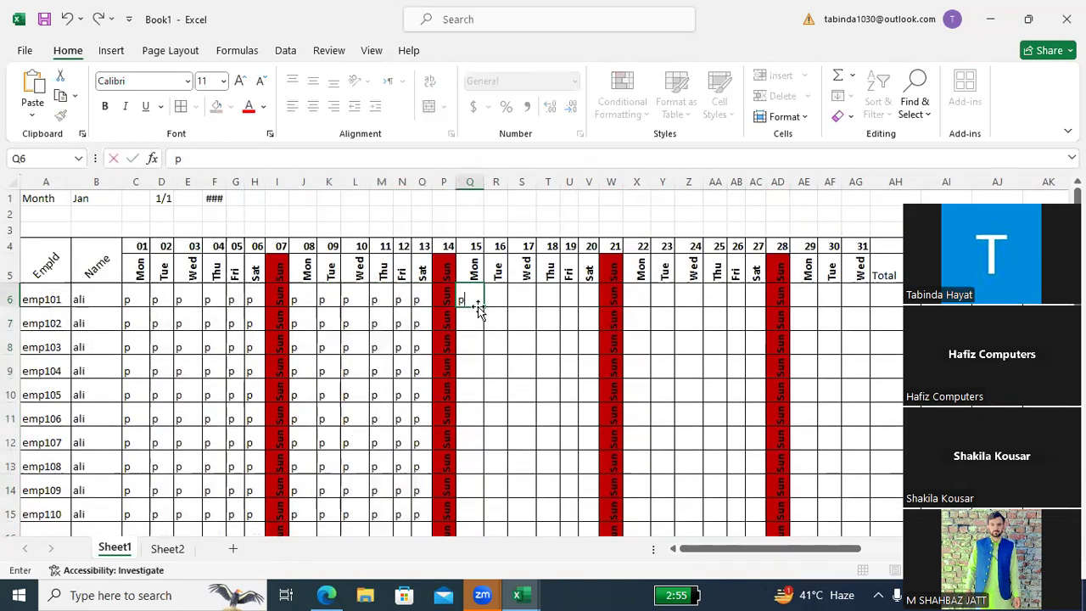
mouse_move(484, 307)
mouse_down()
mouse_move(596, 308)
mouse_move(588, 555)
mouse_up()
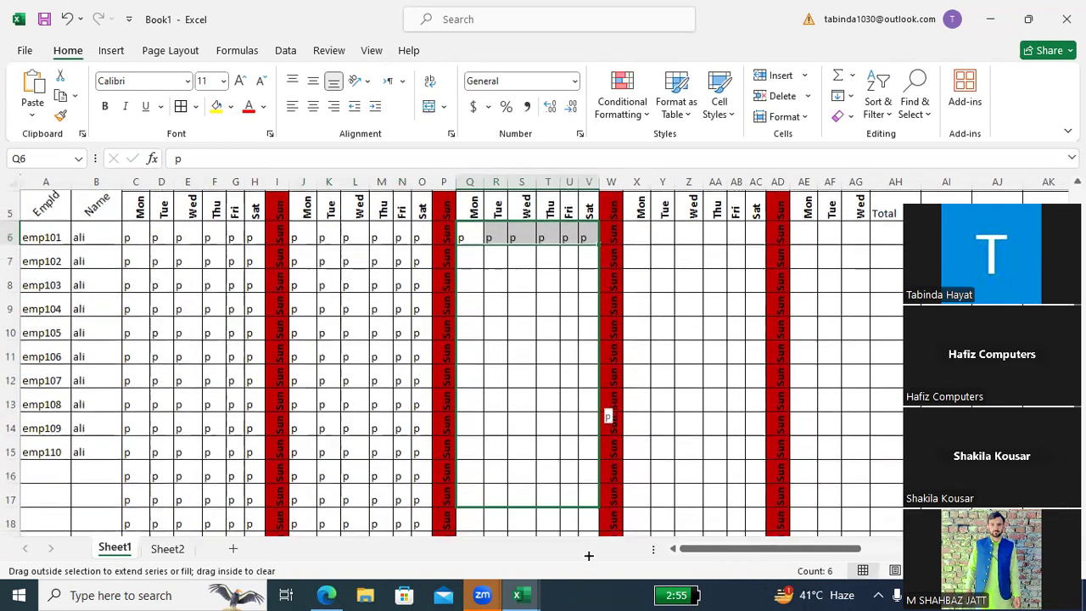
drag(588, 555, 589, 449)
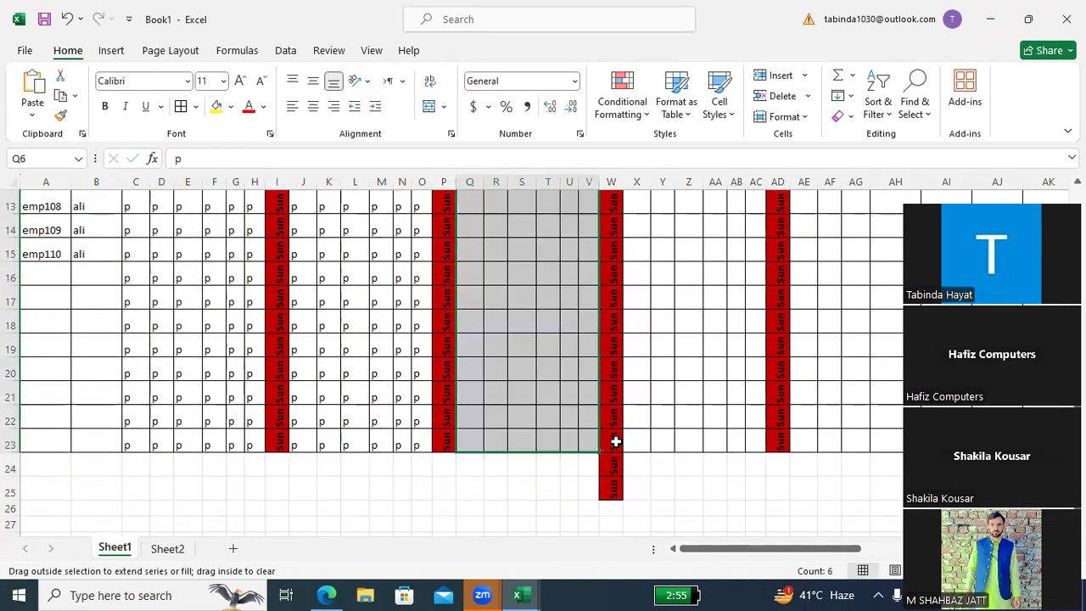
scroll(643, 382, up, 2)
scroll(643, 383, up, 2)
Mark everyone present with p for days 22–27
click(638, 301)
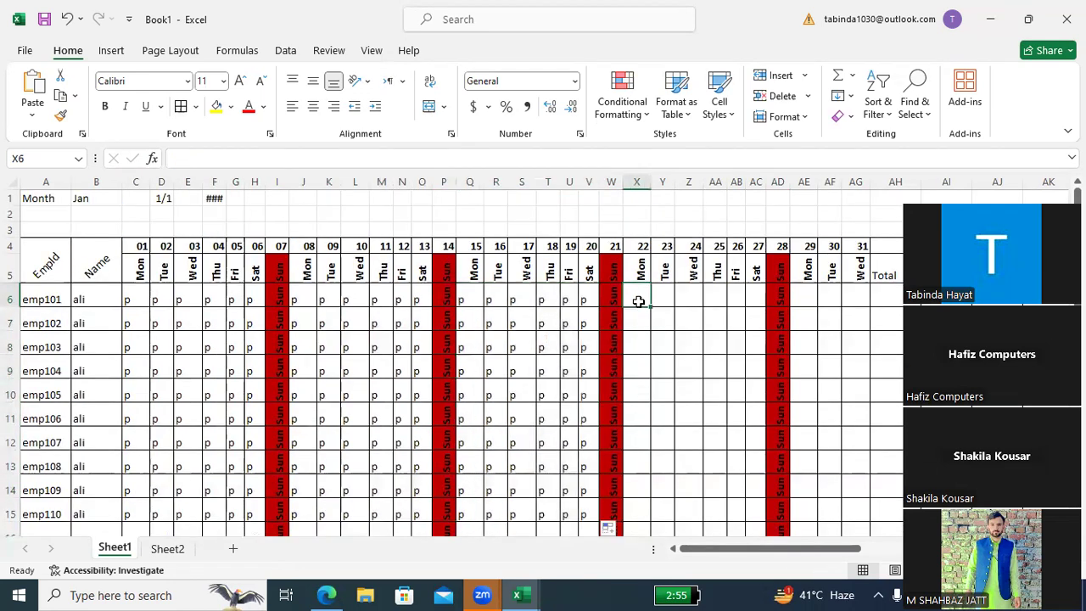
text(p)
mouse_move(650, 310)
mouse_down()
mouse_move(769, 307)
mouse_move(735, 416)
mouse_up()
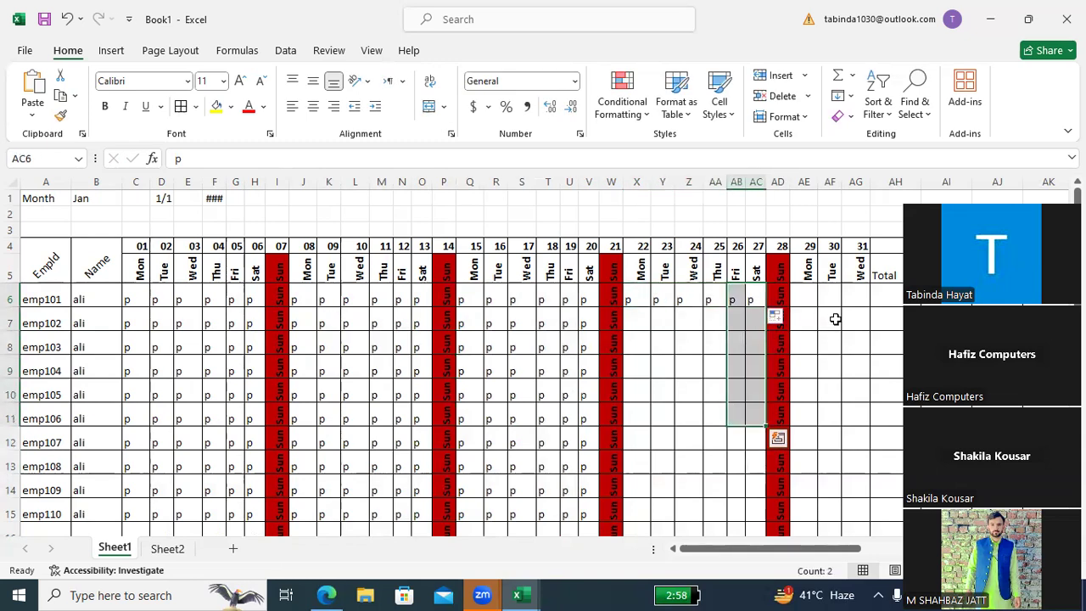
click(832, 298)
click(756, 301)
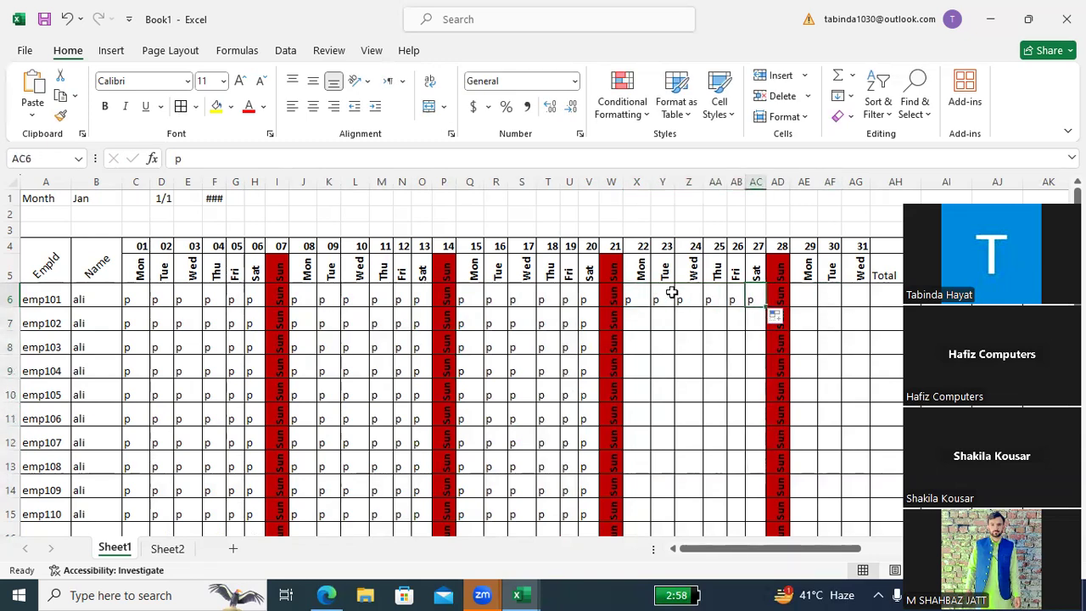
mouse_move(635, 297)
mouse_down()
mouse_move(751, 301)
mouse_move(758, 559)
mouse_up()
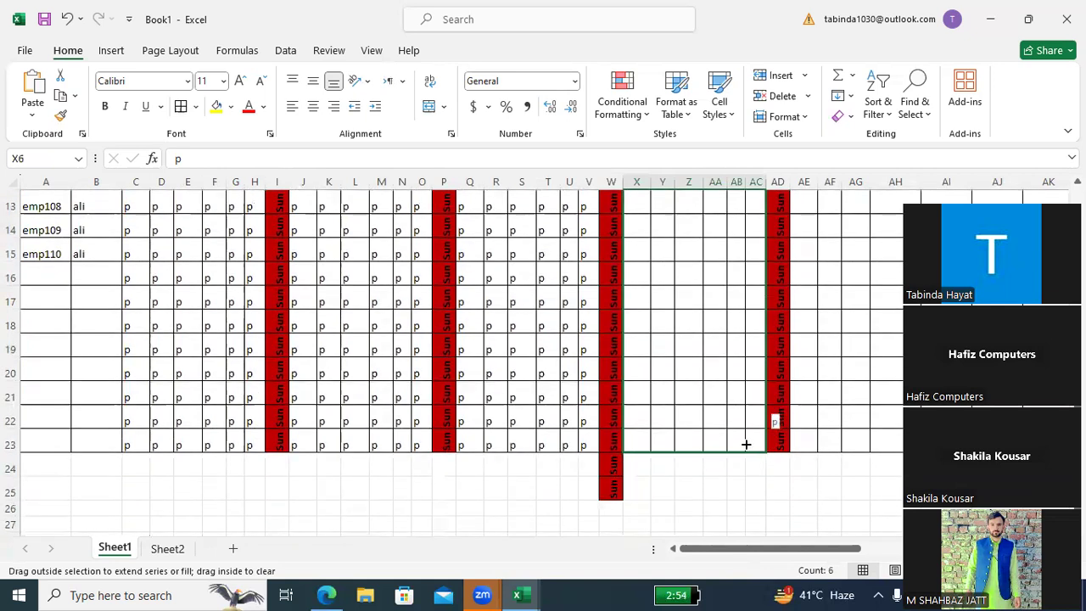
drag(758, 560, 746, 445)
scroll(747, 407, up, 4)
Mark everyone present with p for days 29–31
click(805, 299)
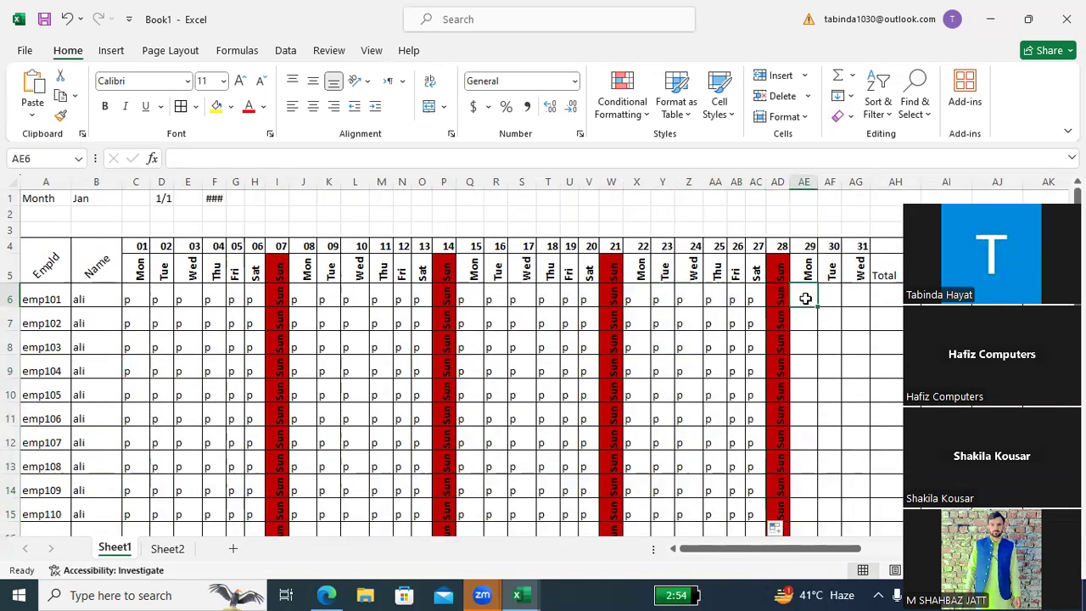
text(p)
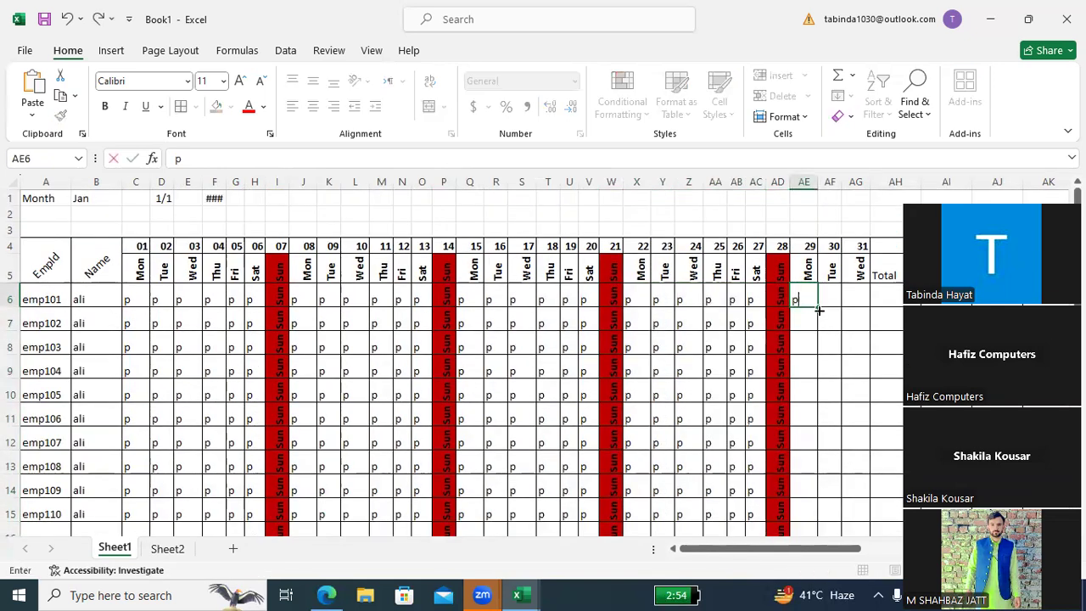
drag(818, 311, 861, 311)
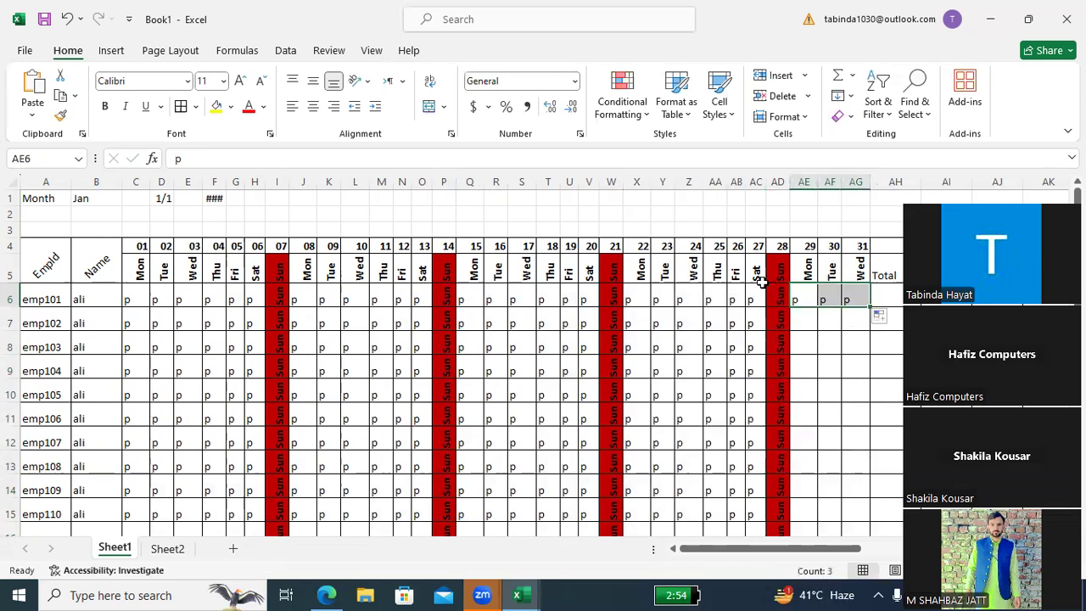
drag(895, 492, 881, 444)
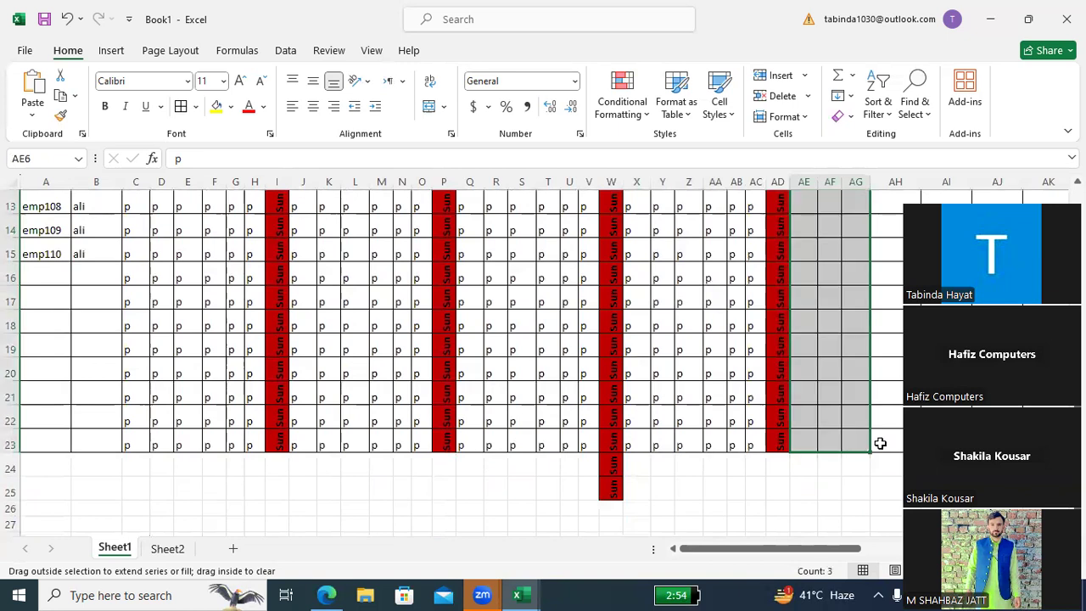
scroll(744, 439, up, 4)
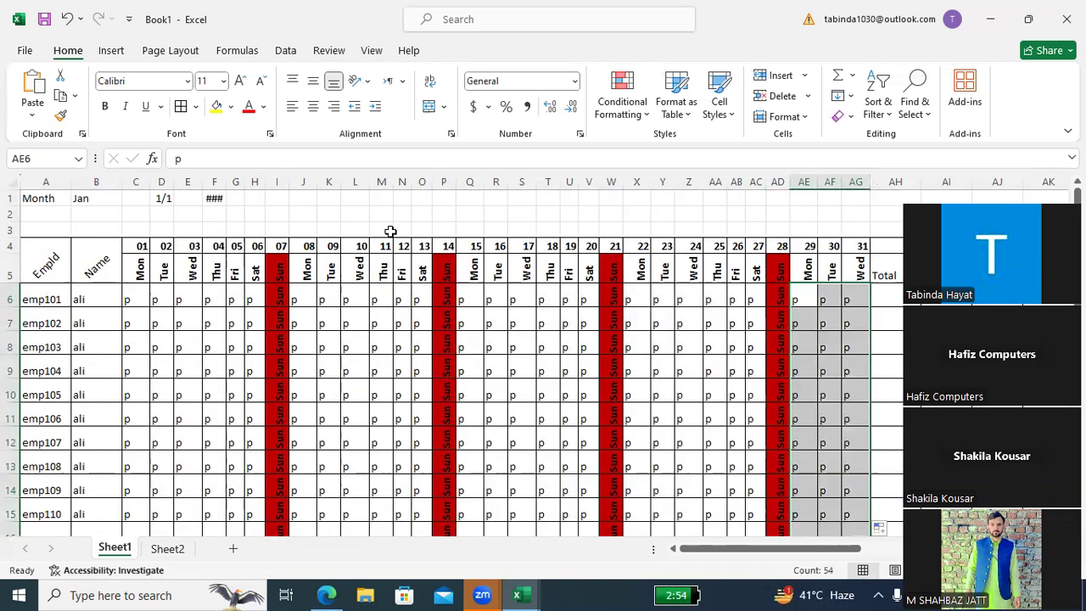
click(399, 298)
Mark emp101 absent with A on day 12 and clear the day-19 cell for leave
text(a)
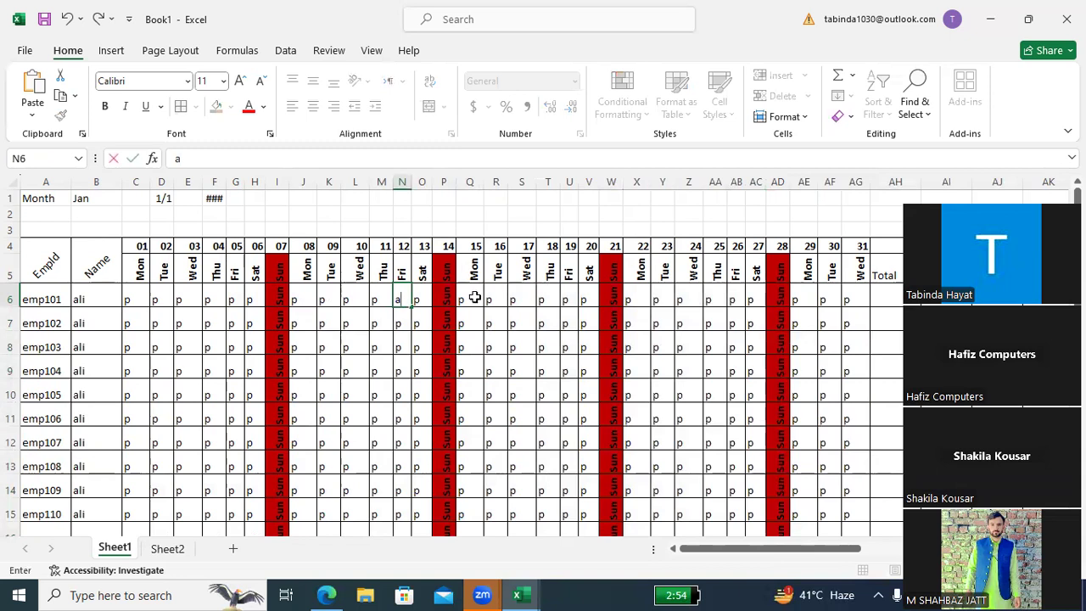
click(569, 297)
key(BackSpace)
text(L)
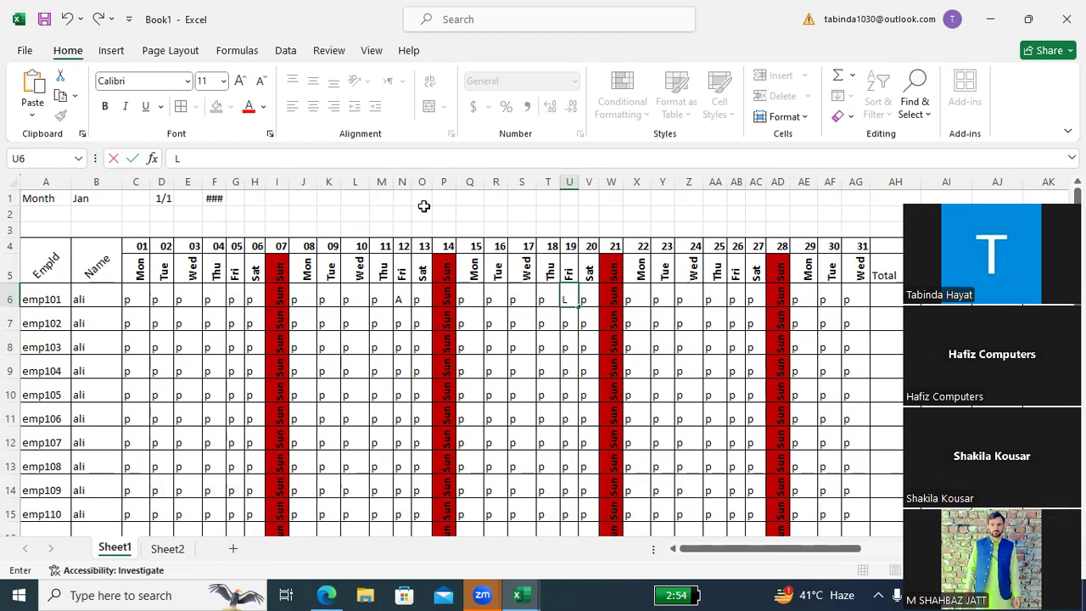
Enter a first COUNTA formula over emp101's days in the Total cell AH6
click(902, 292)
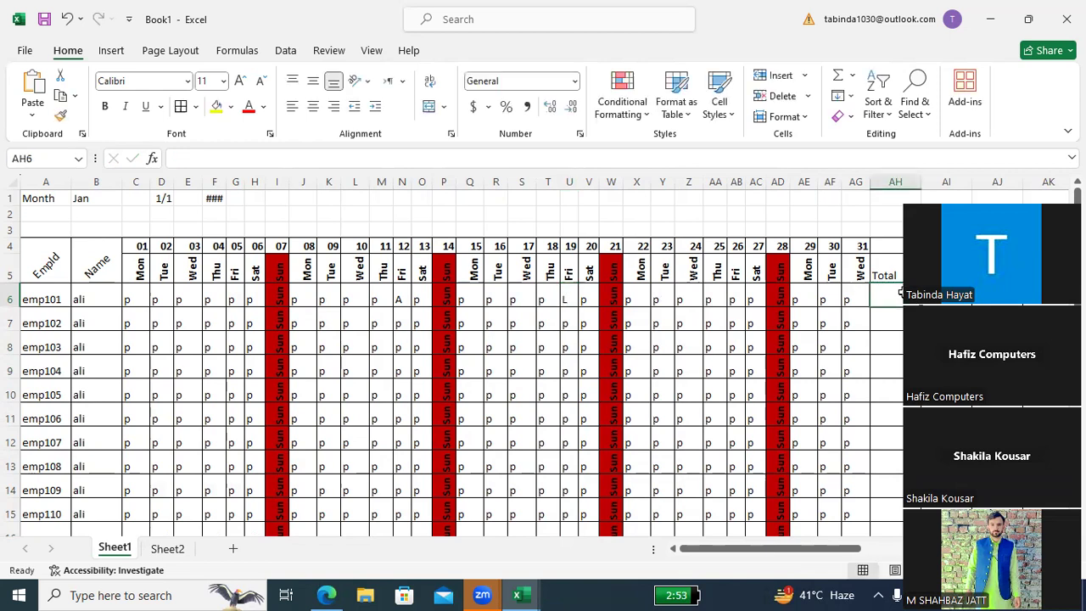
text(=COUN)
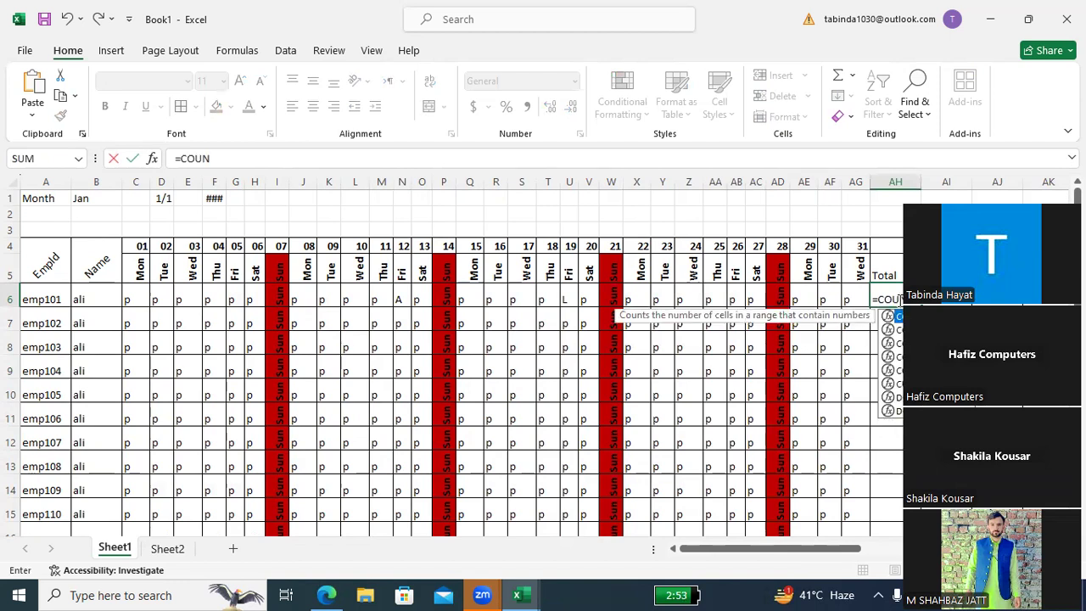
key(Down)
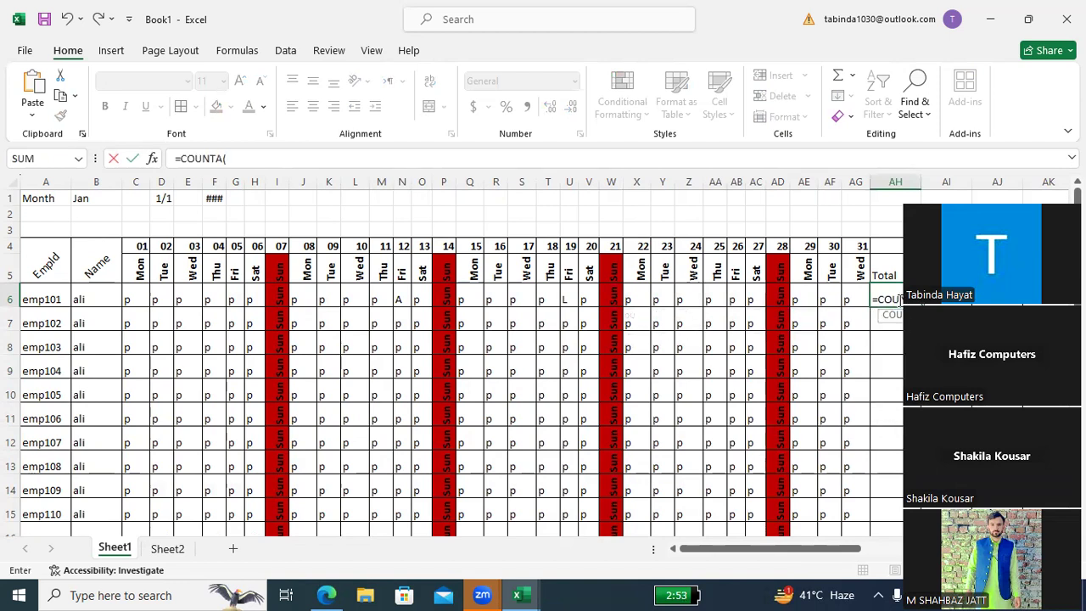
mouse_move(125, 289)
mouse_down()
mouse_move(590, 294)
mouse_move(868, 320)
mouse_up()
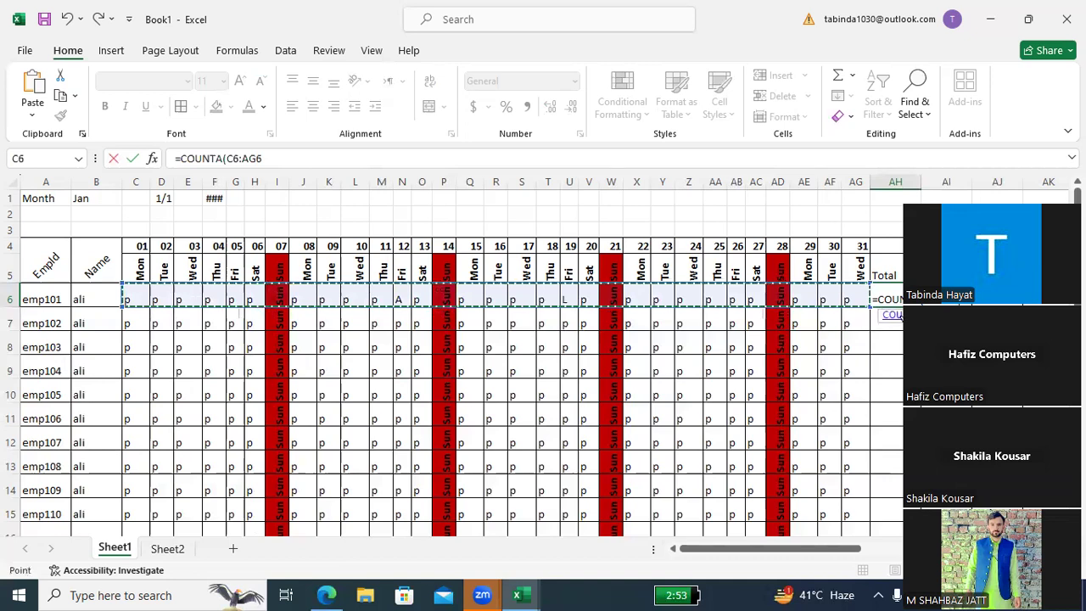
text(0)
key(Return)
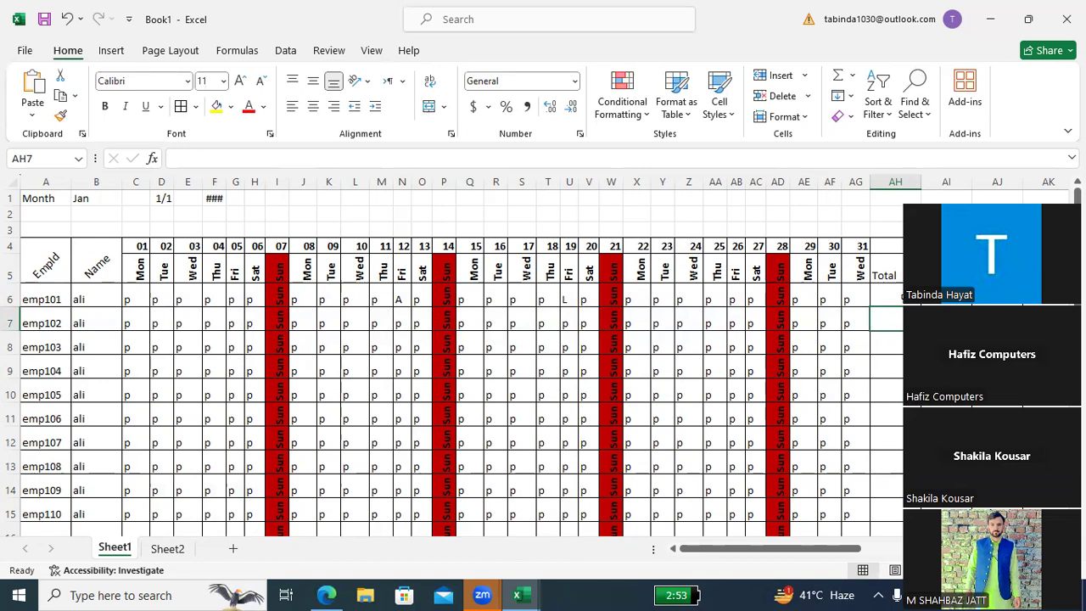
Replace the Total formula in AH6 with =COUNTA(C6:AG6) to count emp101's filled days
click(886, 300)
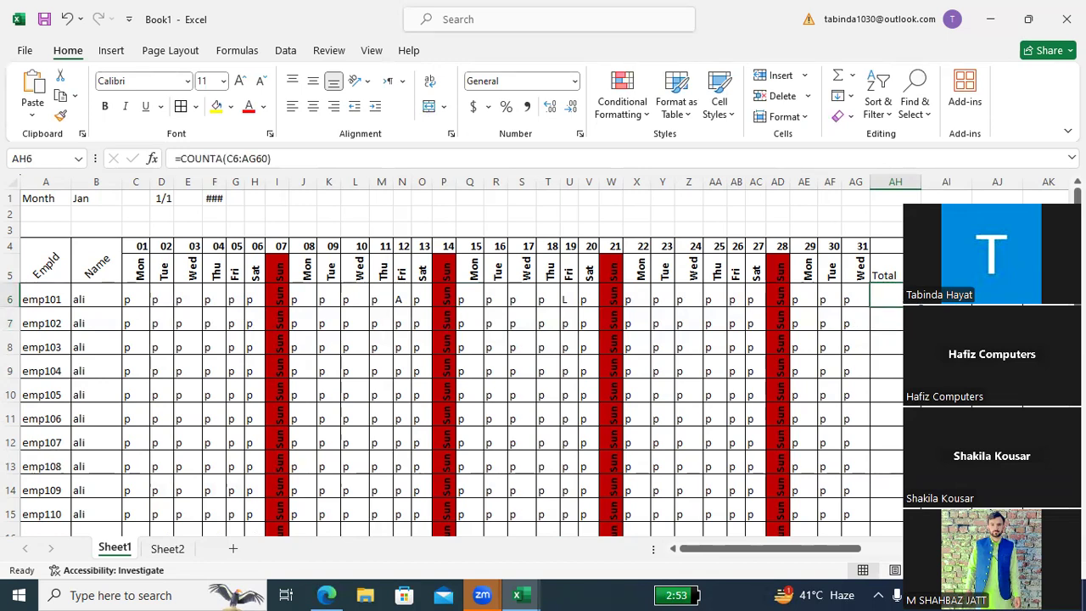
click(269, 158)
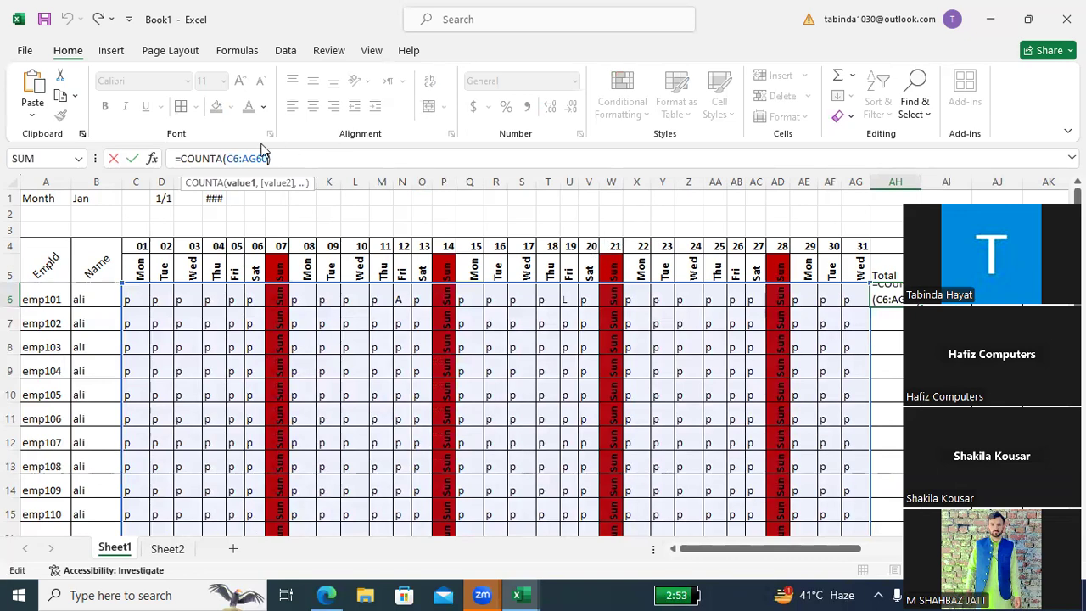
drag(249, 159, 270, 159)
drag(181, 144, 147, 153)
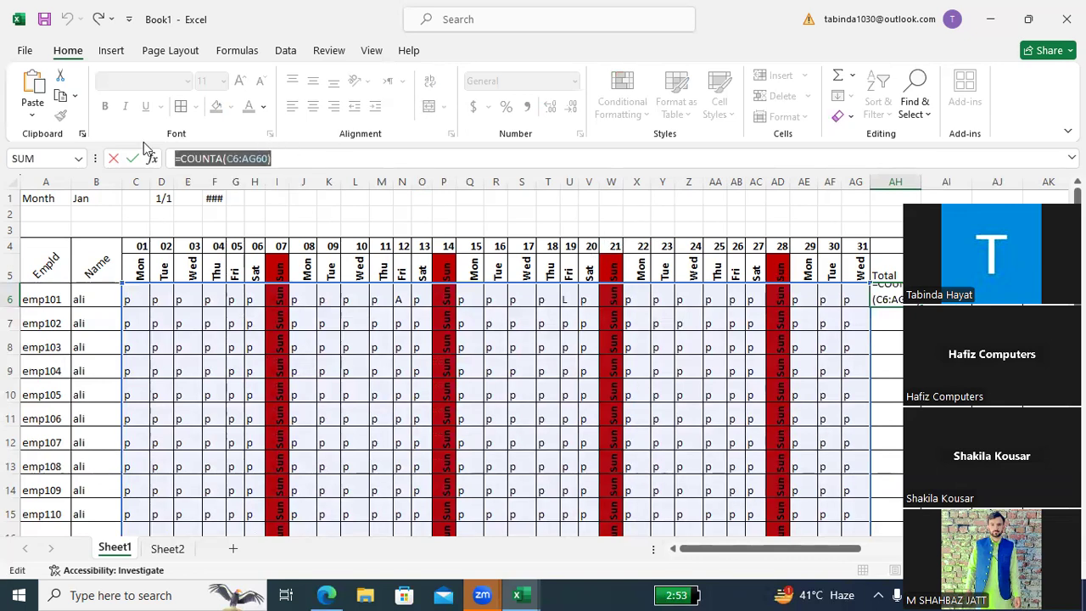
key(BackSpace)
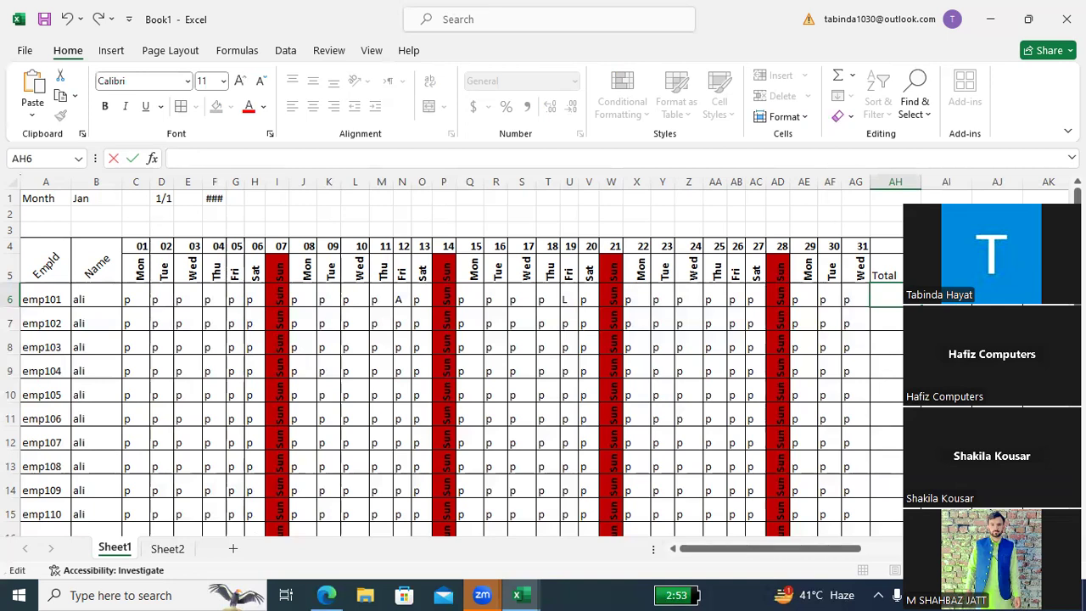
text(=COUNT)
key(Down)
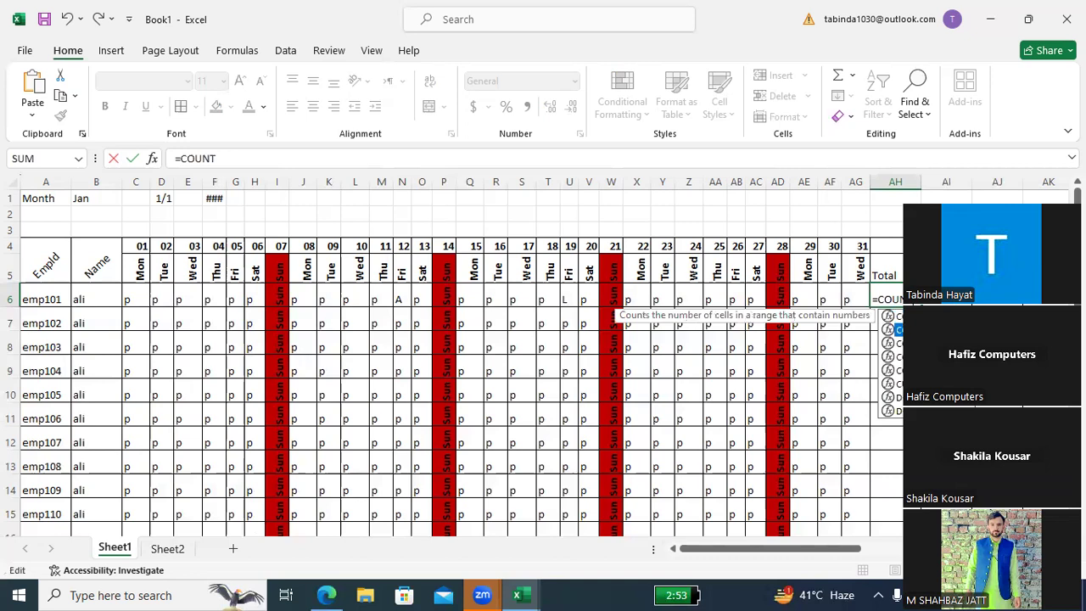
key(Tab)
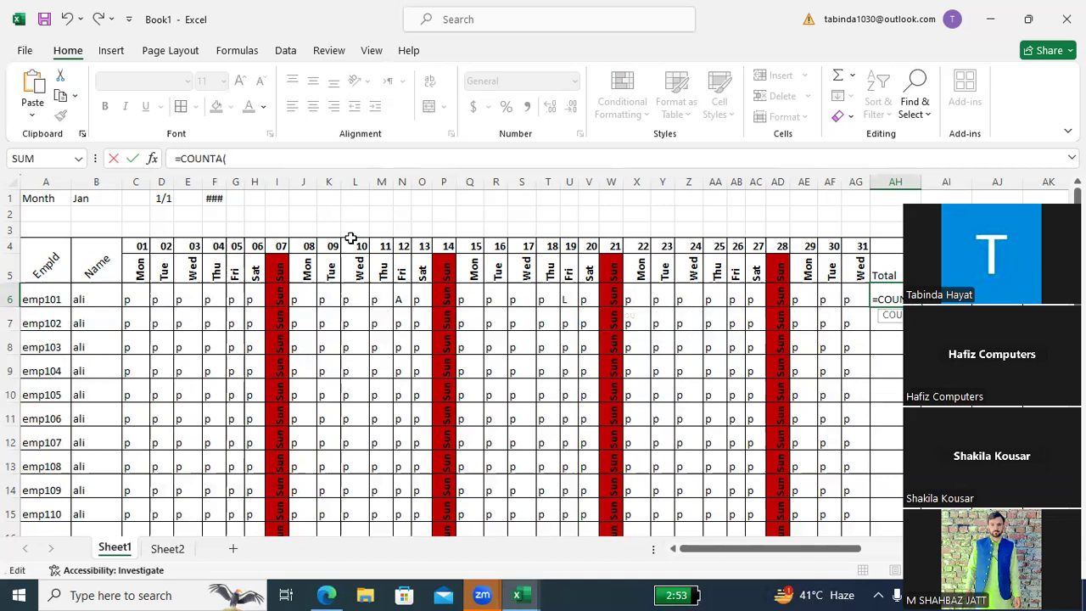
drag(138, 295, 859, 314)
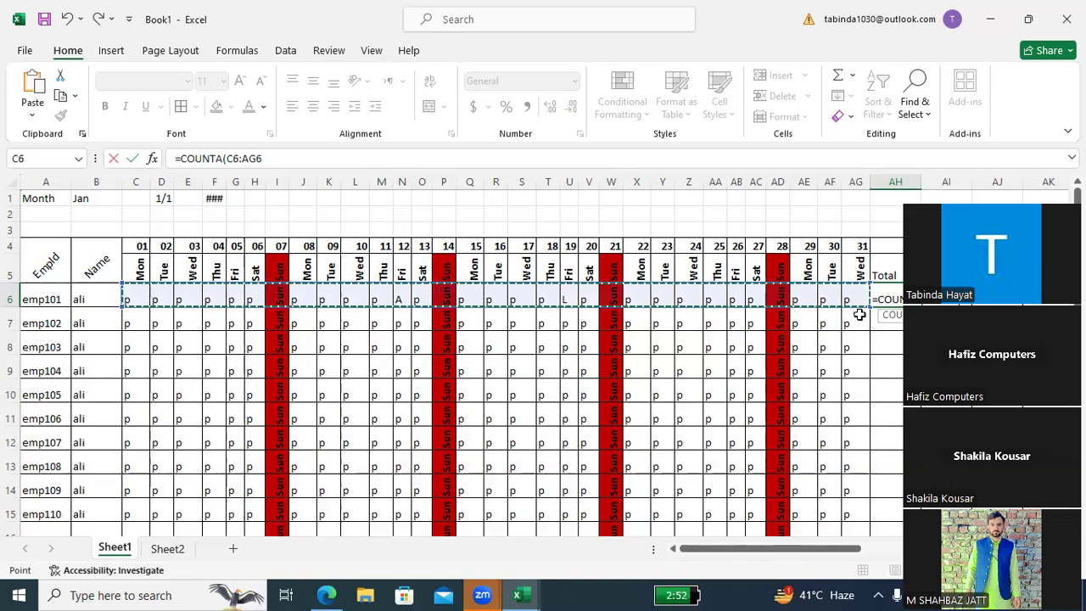
text())
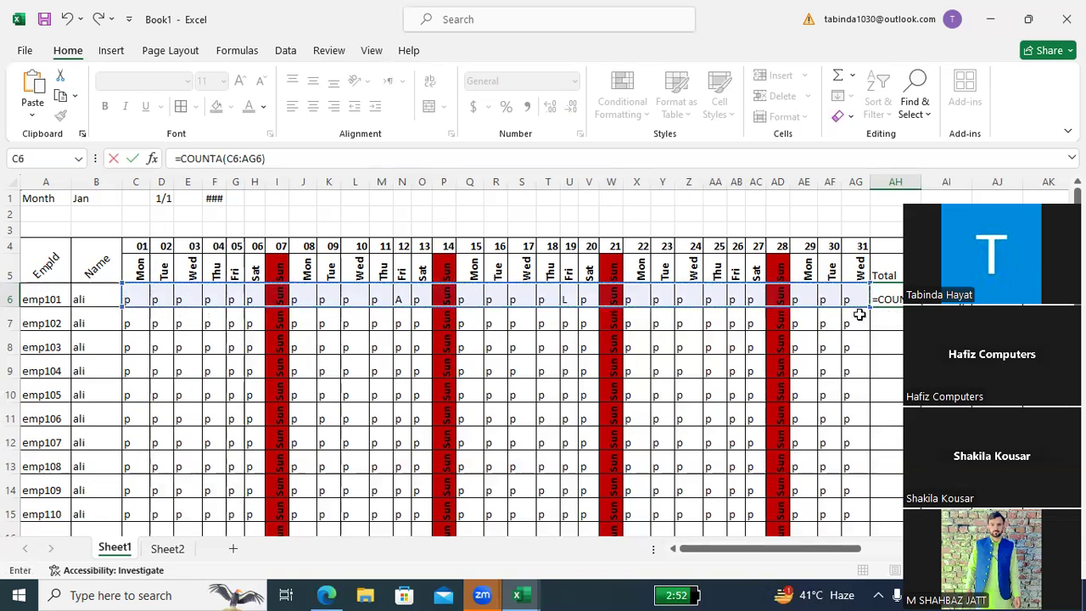
key(Return)
key(Return)
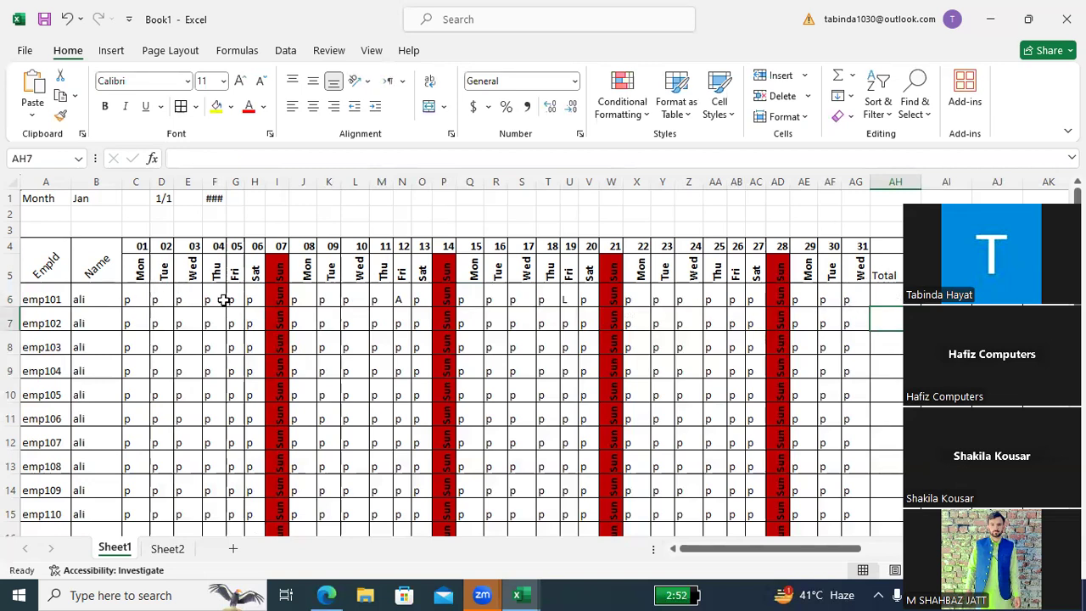
click(276, 299)
Enter =COUNTIF(C6:AG6,"P") in emp101's Present cell AI6, giving 25
click(447, 299)
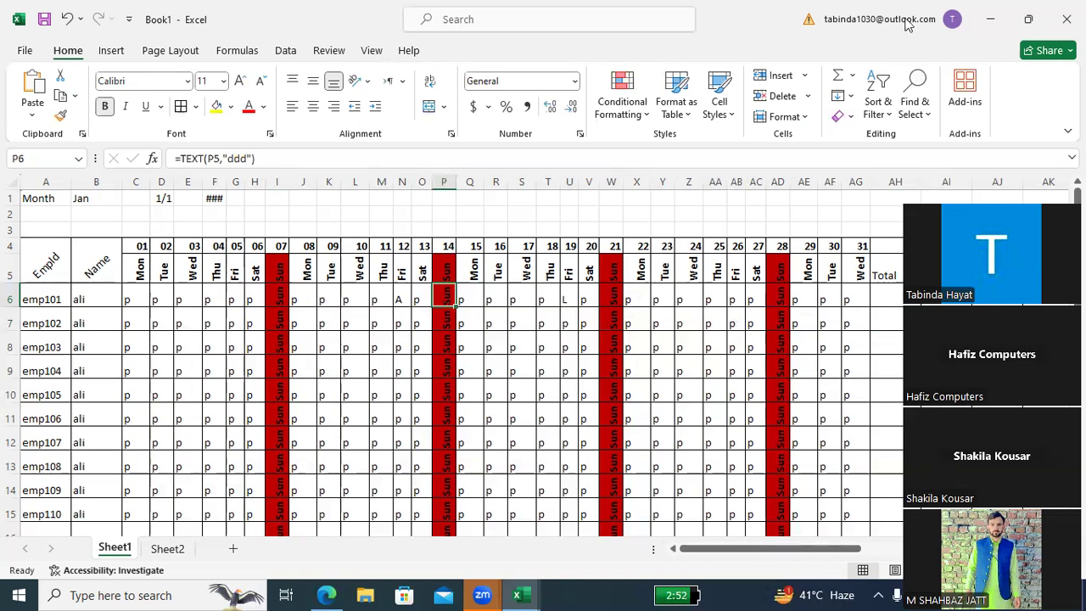
click(946, 305)
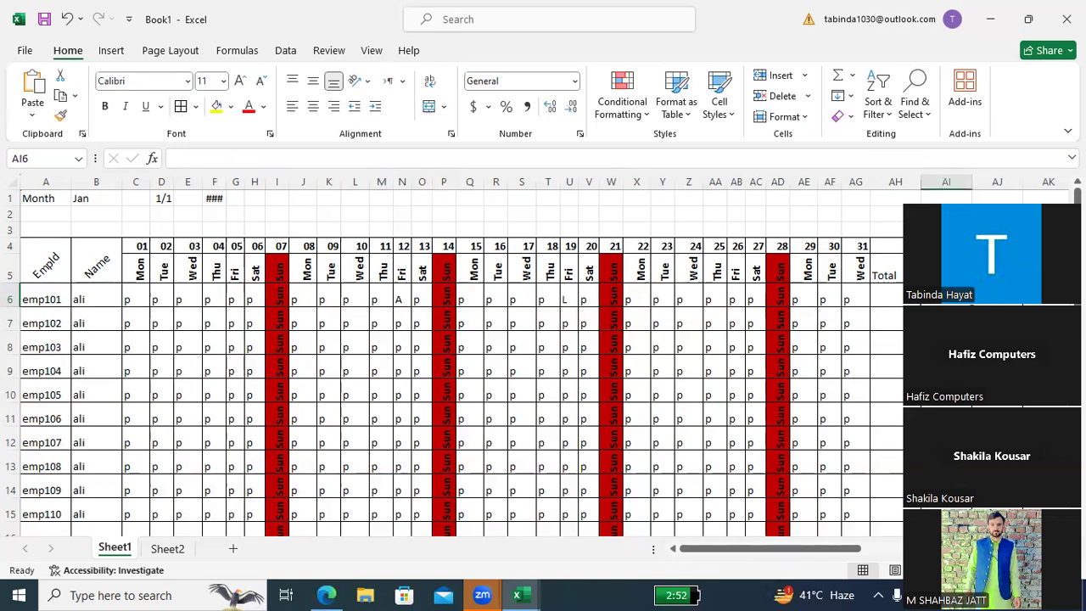
text(=COUNT)
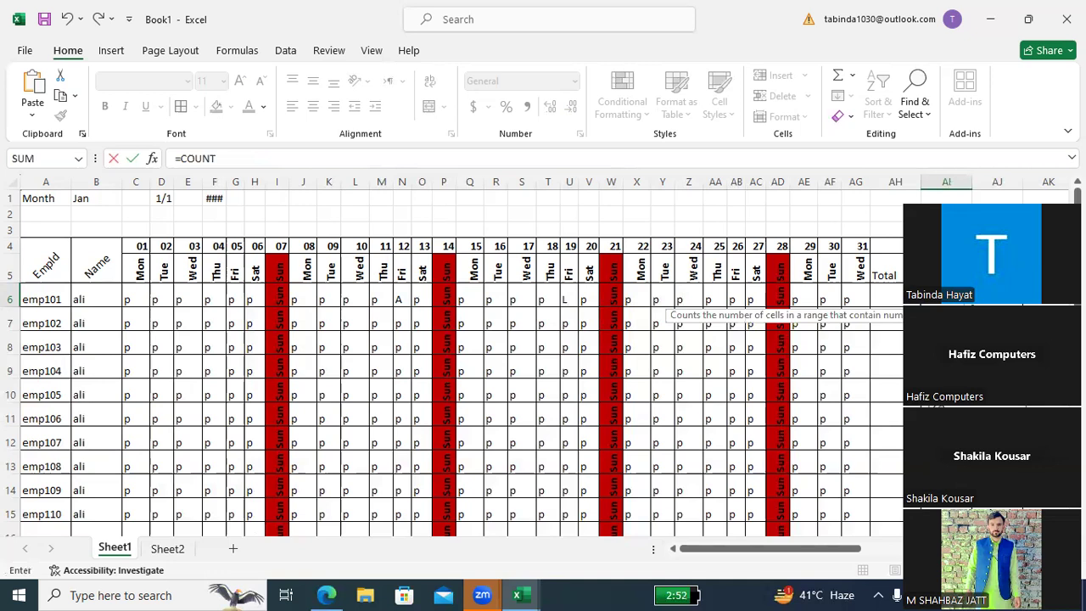
text(IF()
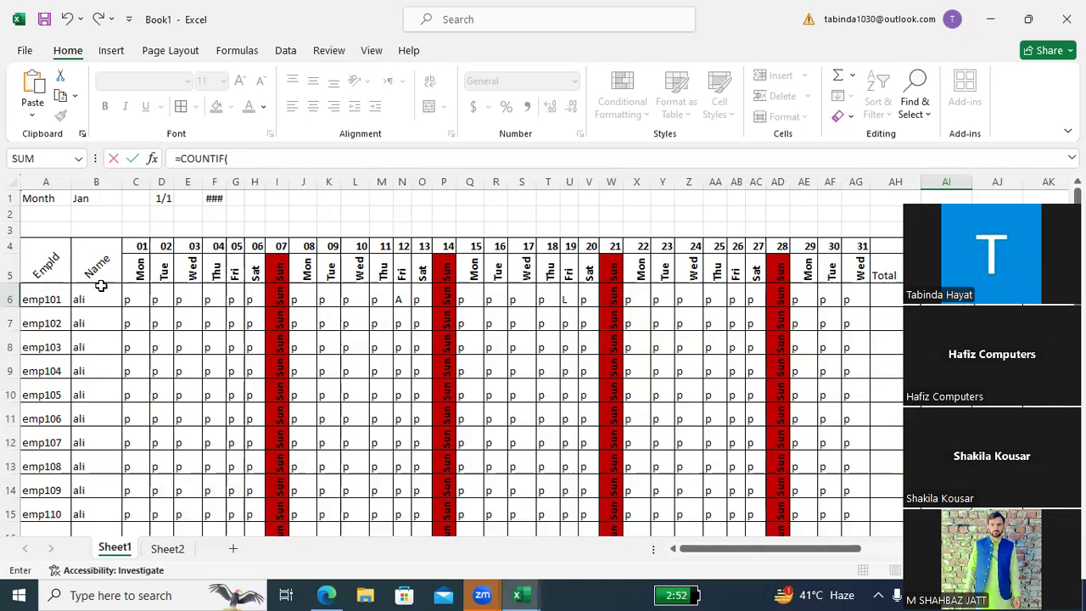
drag(132, 295, 849, 300)
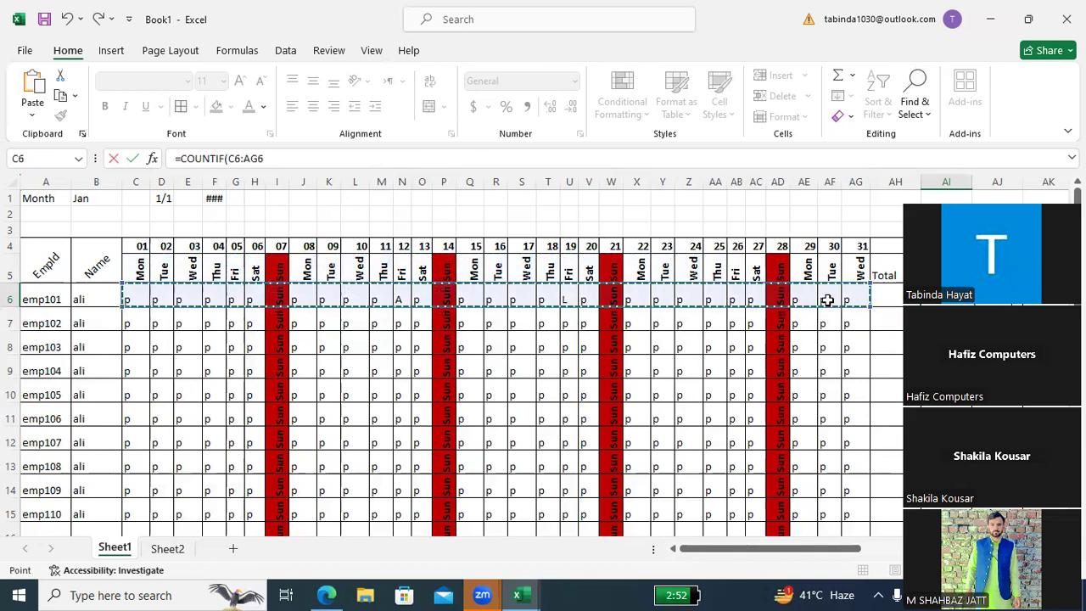
text(,)
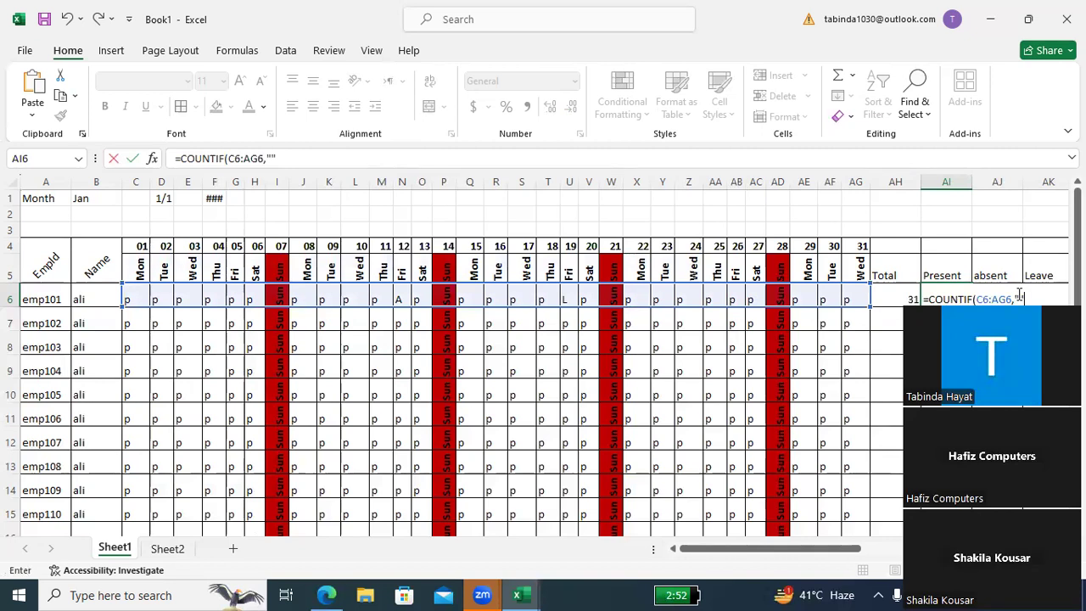
text(P)
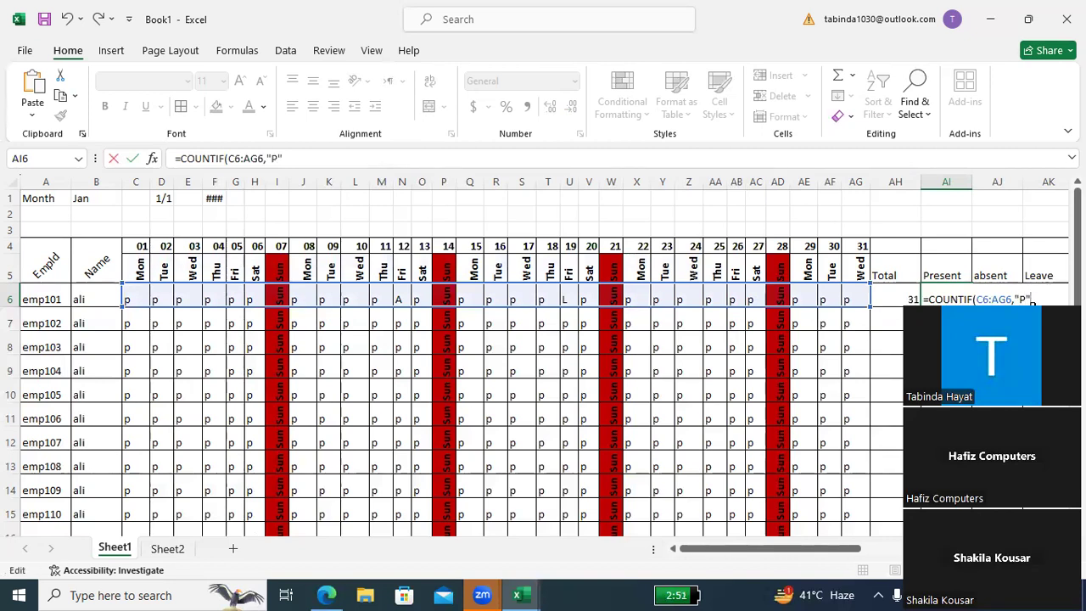
key(Return)
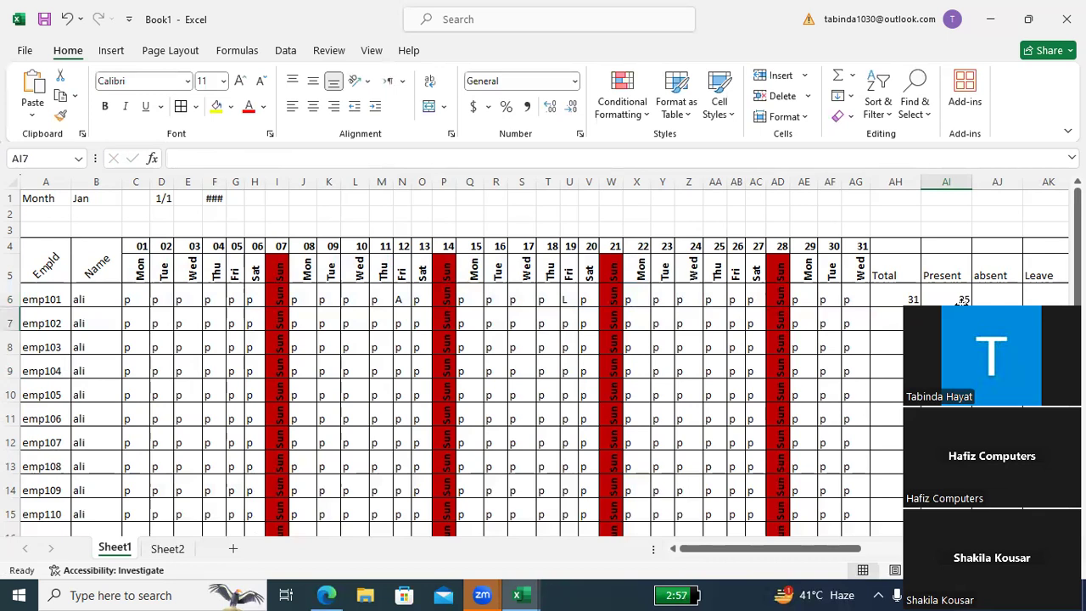
Review emp101's Total formula and the count of the daily entries C6:AG6
click(1006, 300)
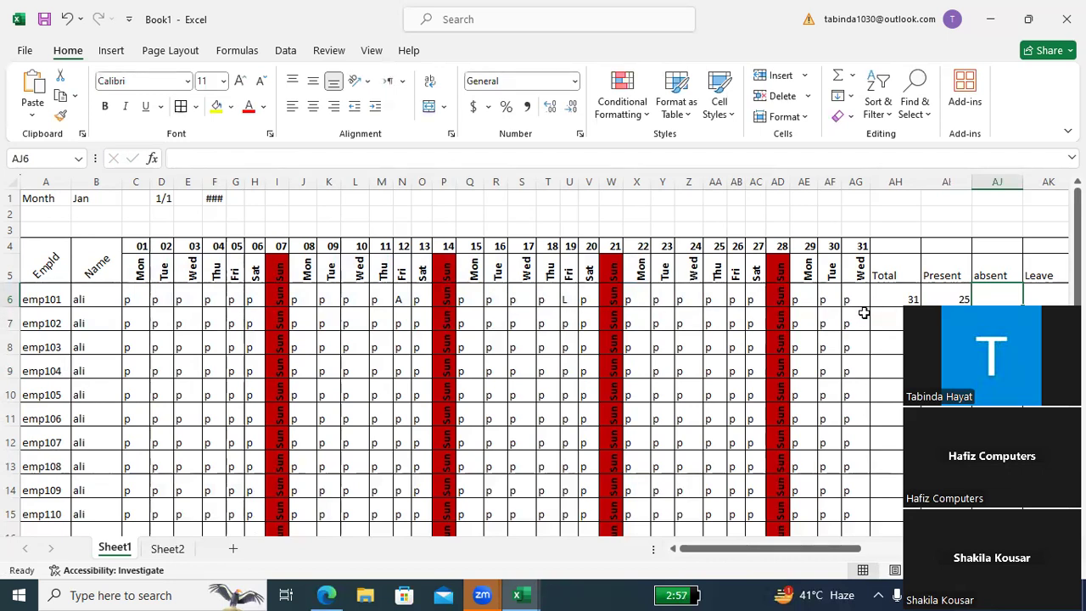
click(896, 295)
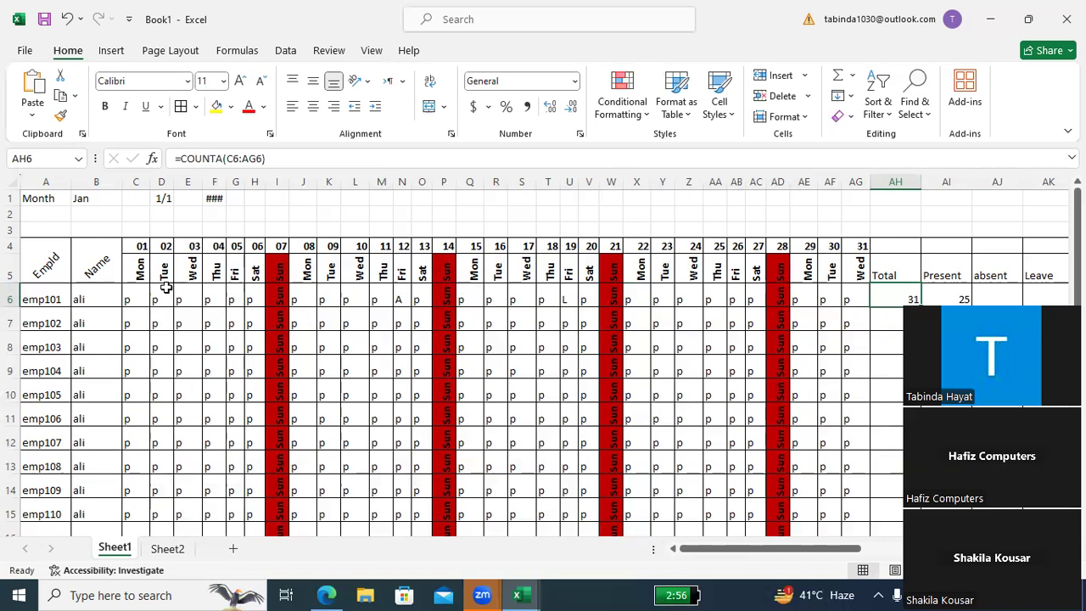
drag(131, 295, 860, 305)
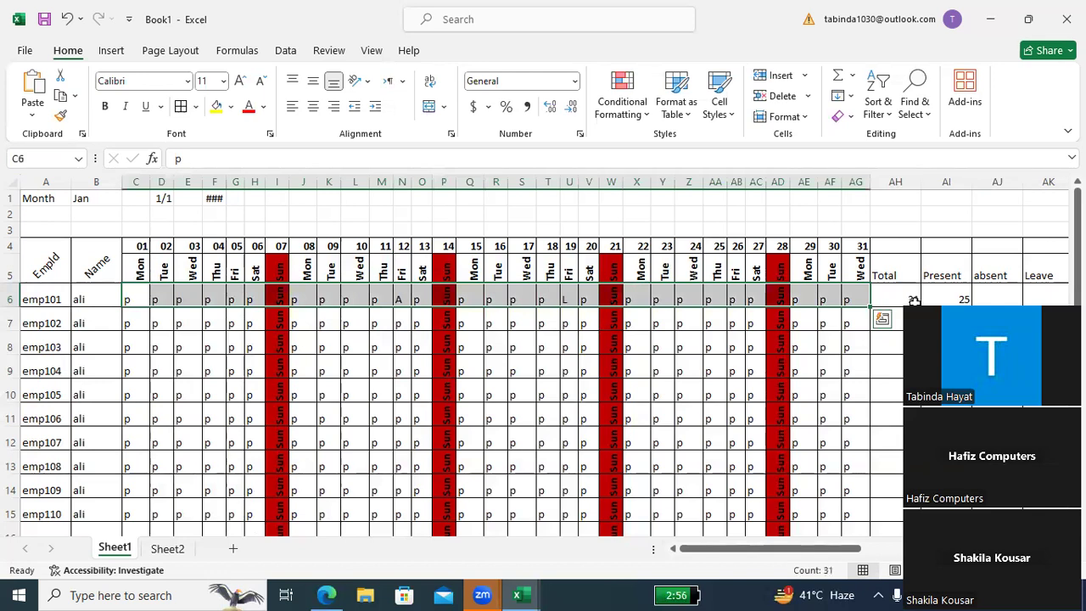
click(911, 302)
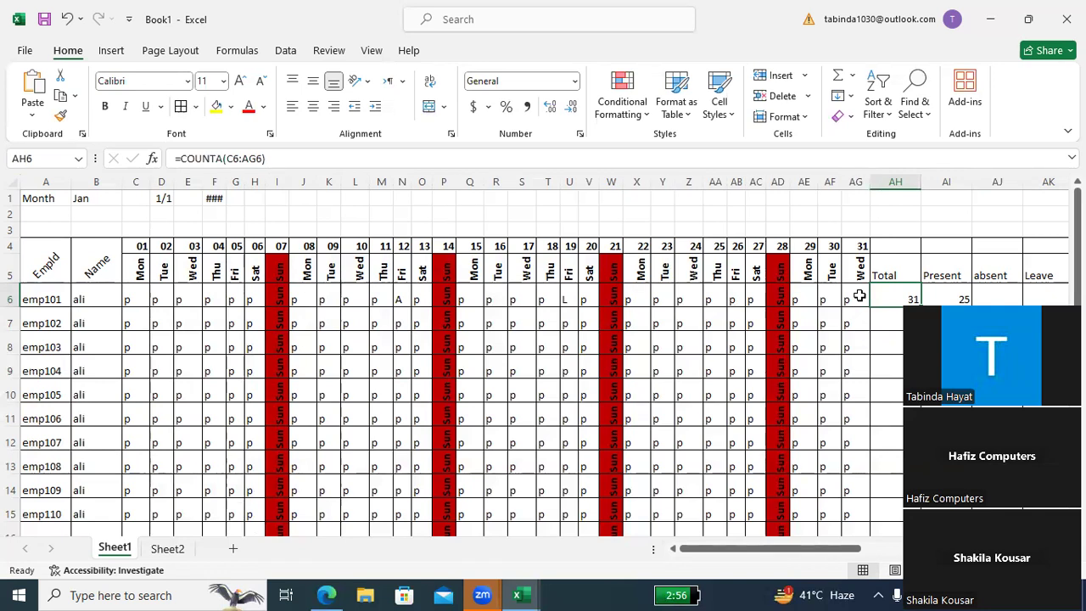
Enter =COUNTIF(C6:AG6,"a") in emp101's absent cell AJ6, giving 1
click(978, 299)
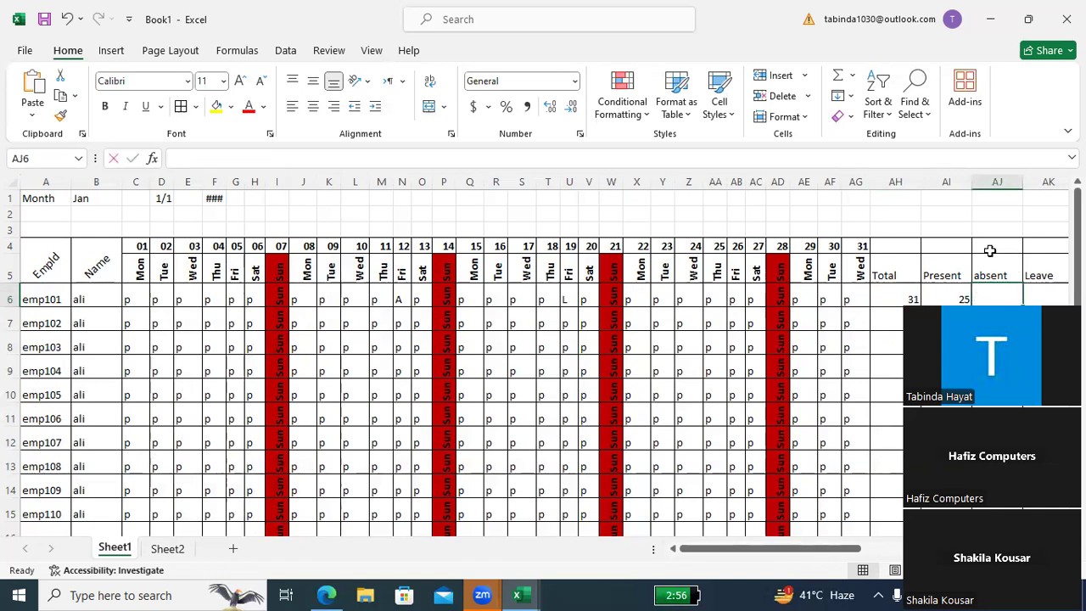
text(=)
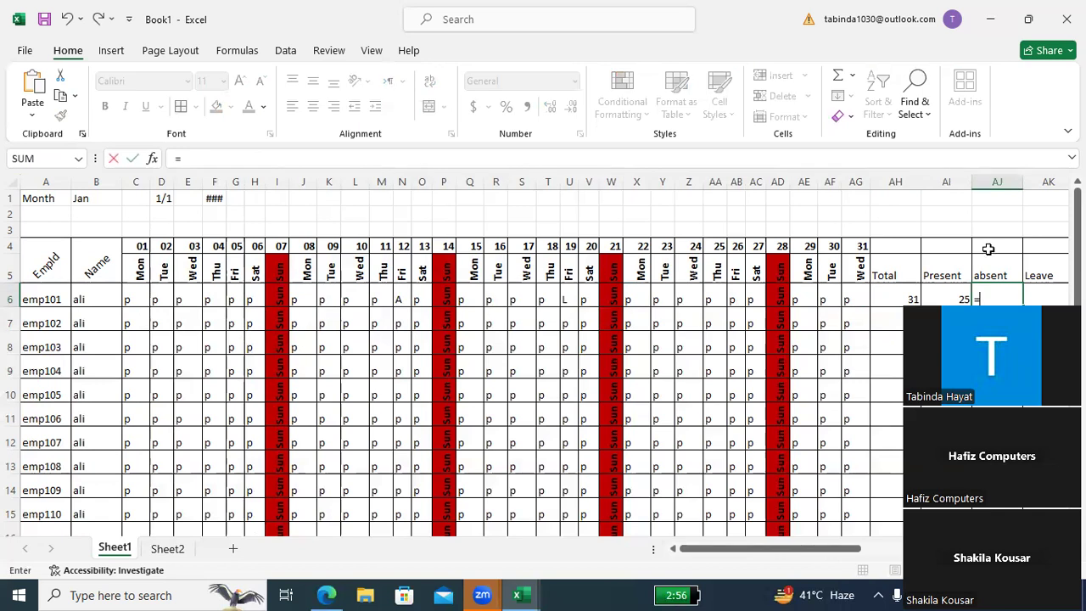
text(COUNT)
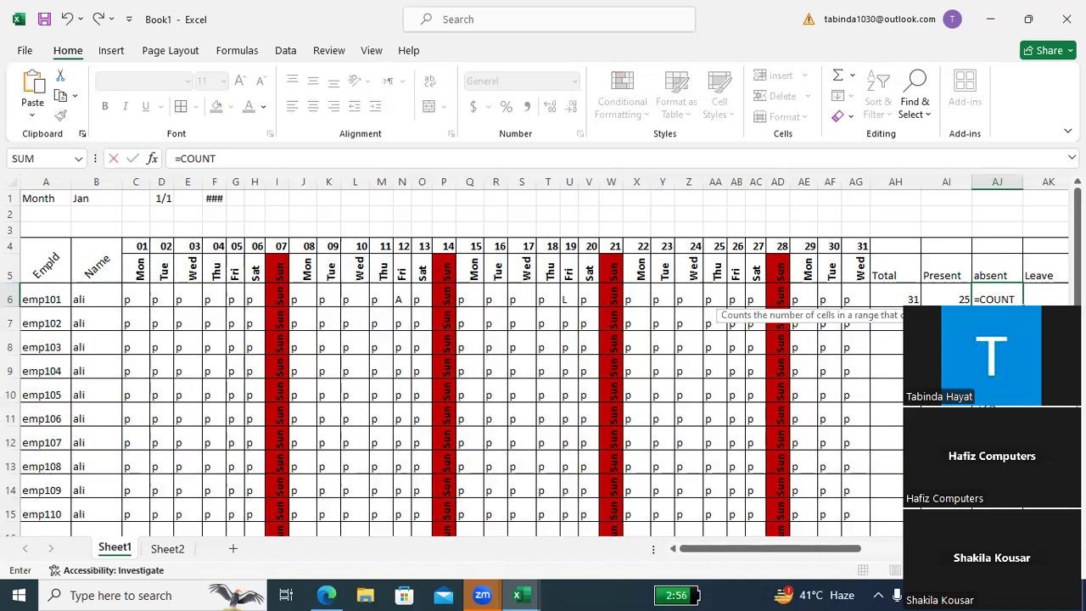
key(Down)
key(Down)
key(Down)
key(Tab)
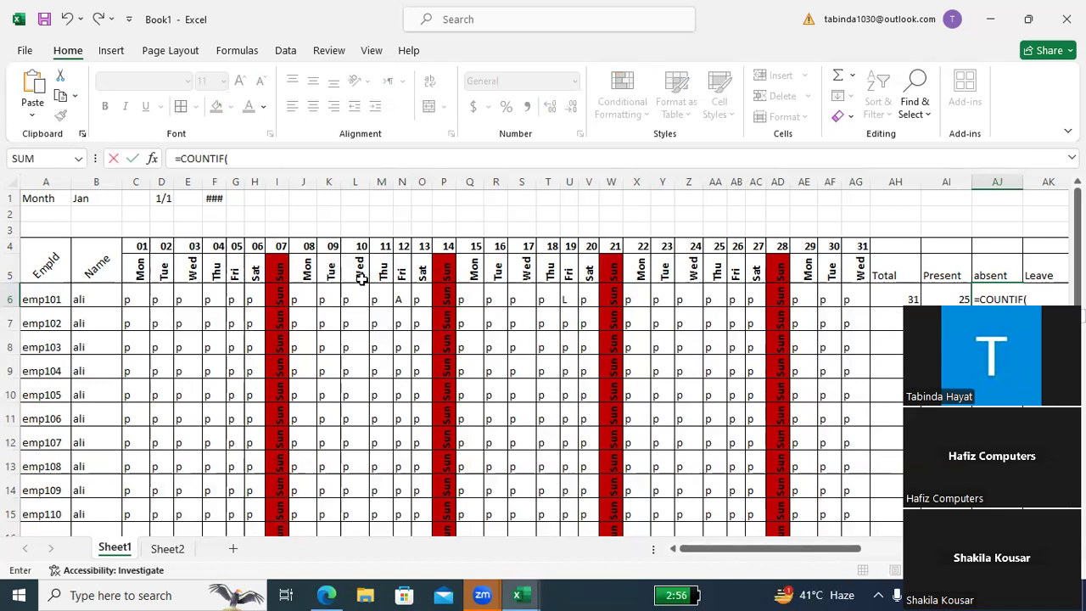
click(132, 296)
drag(132, 296, 791, 312)
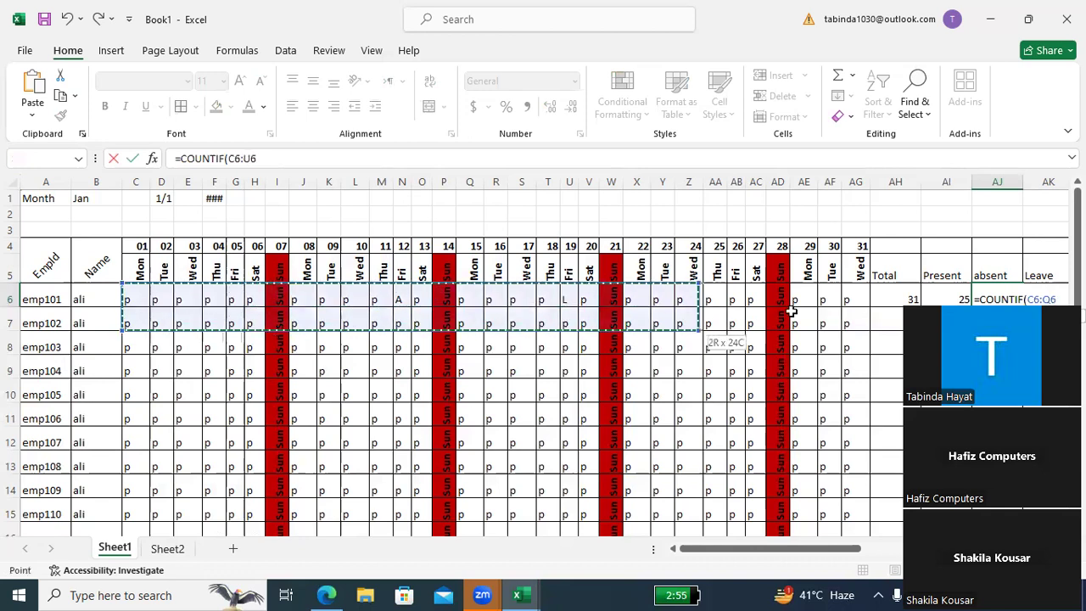
drag(791, 311, 859, 299)
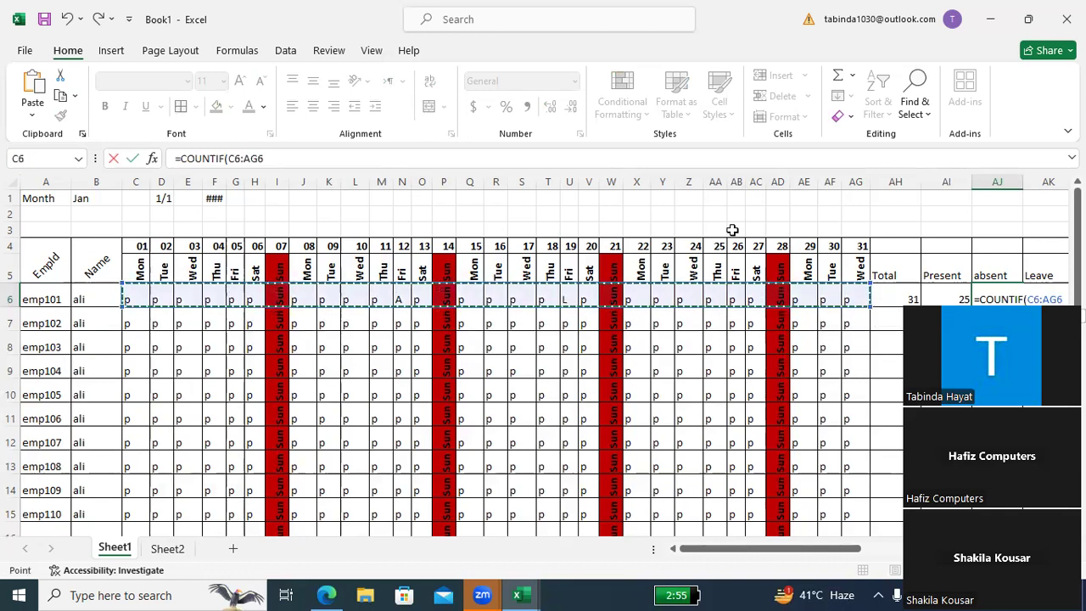
text(,"")
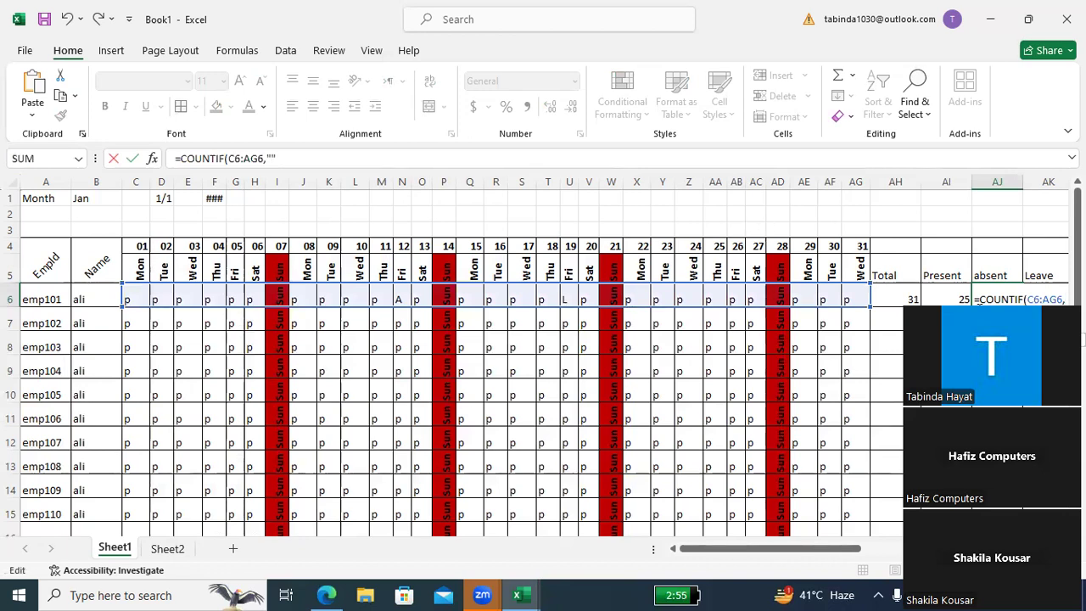
text(a)
key(Return)
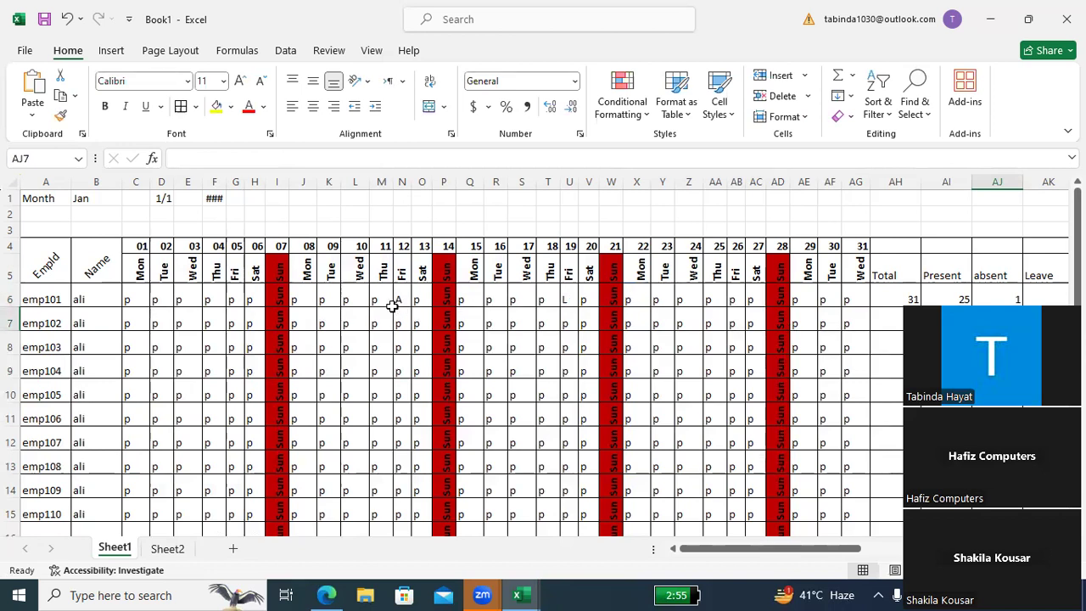
Begin a COUNTIF in Leave cell AK6, leaving an incomplete =COU that shows #NAME?
click(1049, 294)
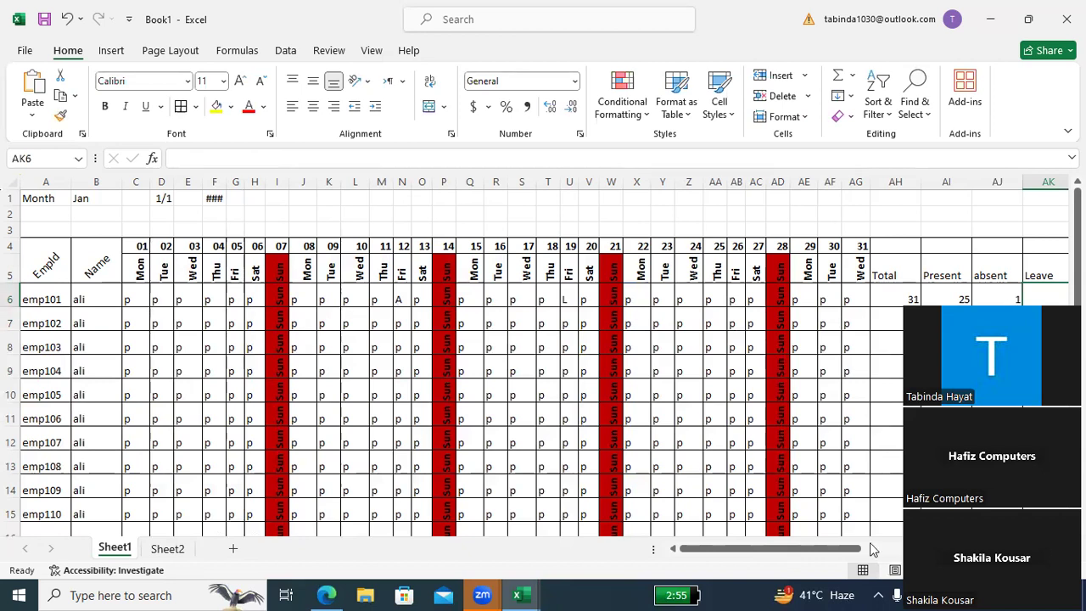
scroll(874, 549, right, 3)
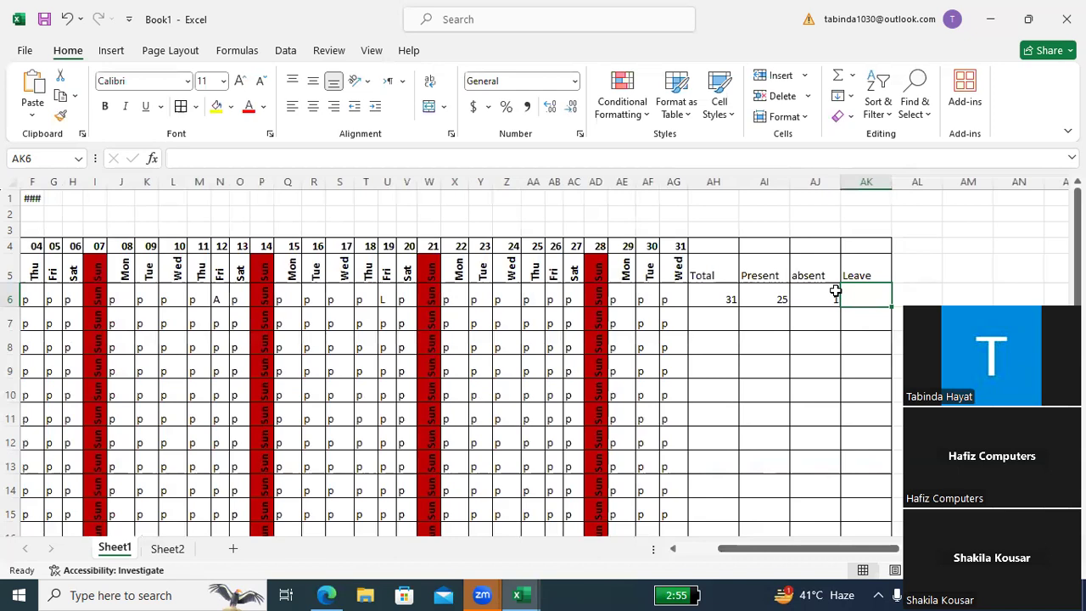
text(=)
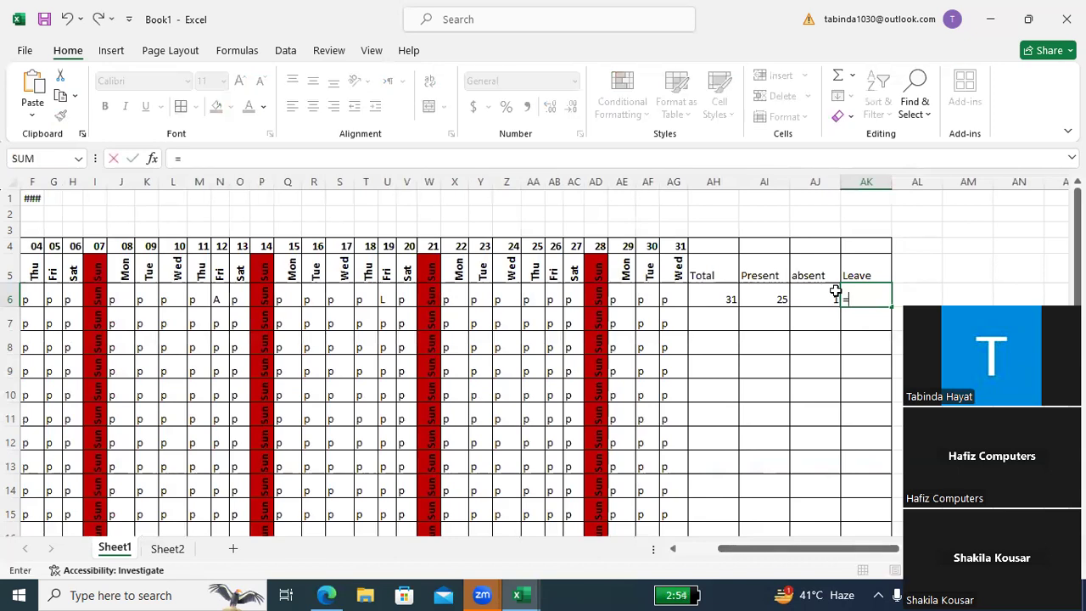
text(COU)
click(885, 357)
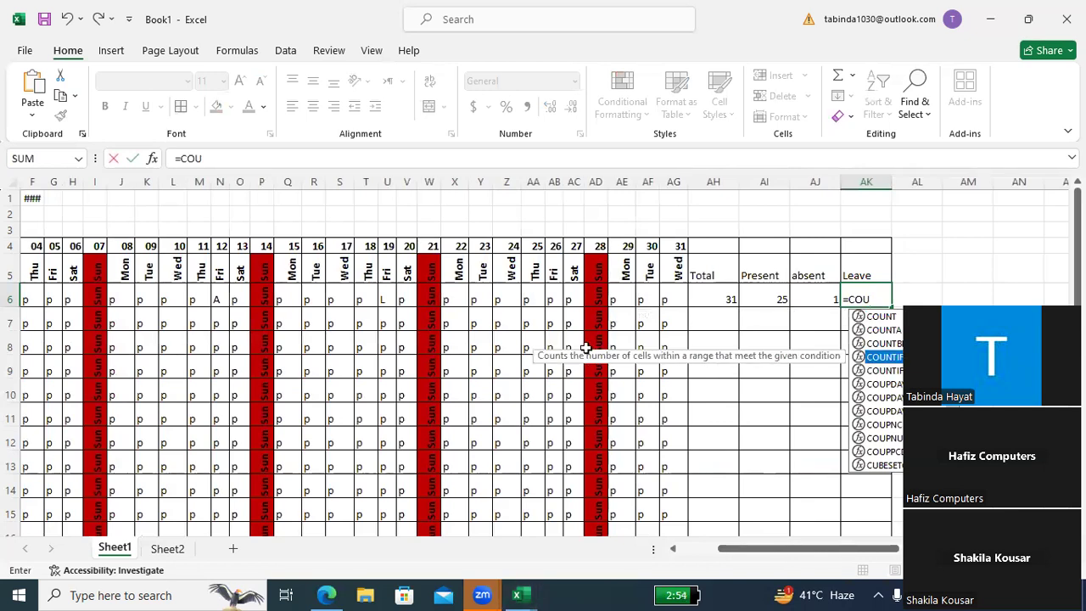
click(676, 549)
drag(123, 298, 862, 303)
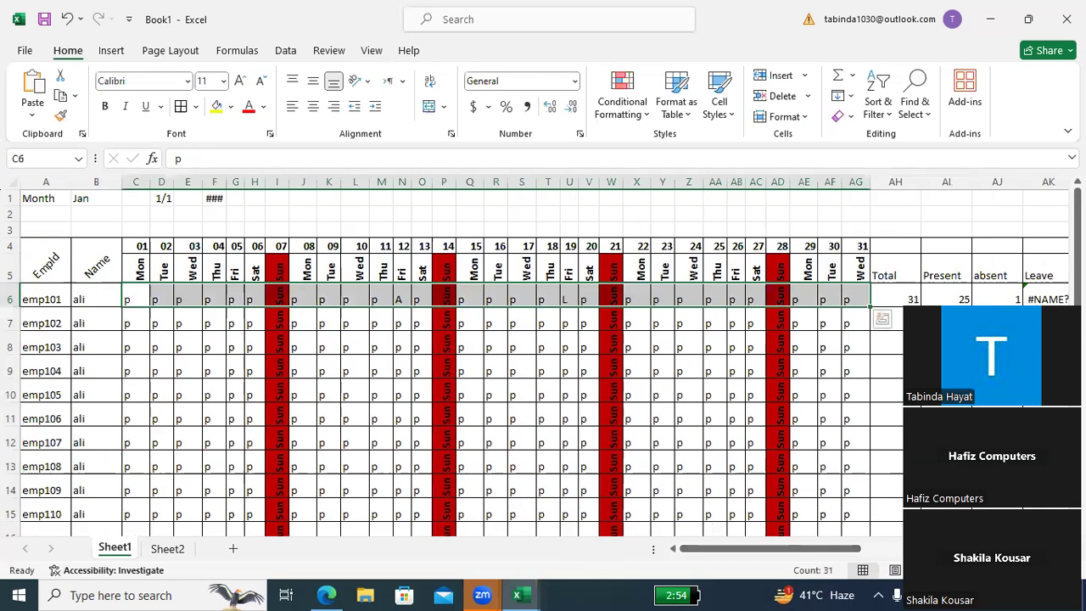
scroll(845, 550, right, 4)
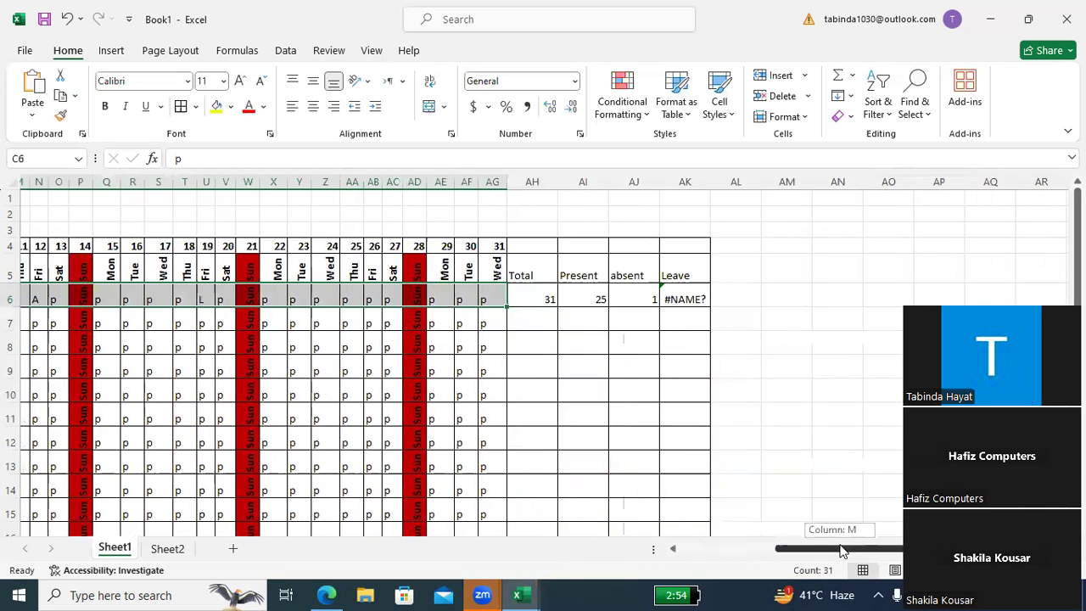
click(672, 302)
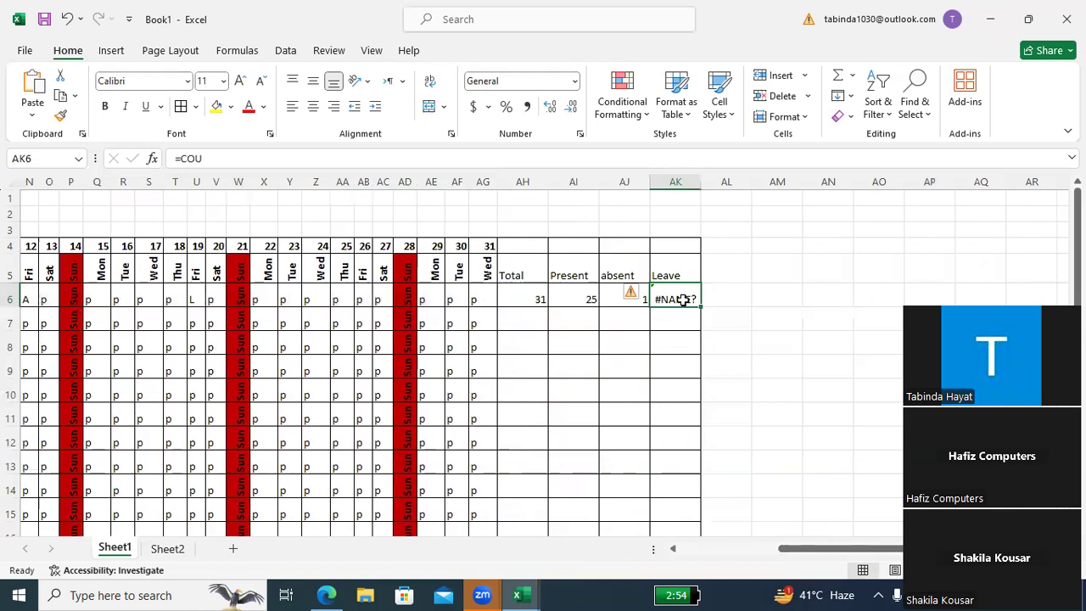
Replace AK6's broken entry with =COUNTIF(C6:AG6,"L") so emp101's Leave shows 1
key(Delete)
text(=)
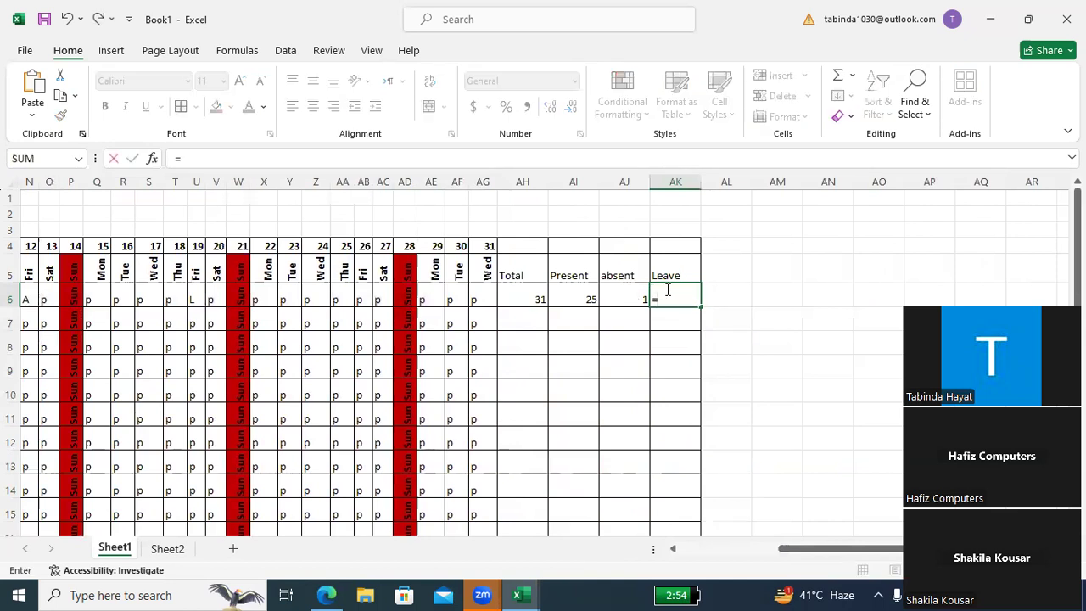
text(COU)
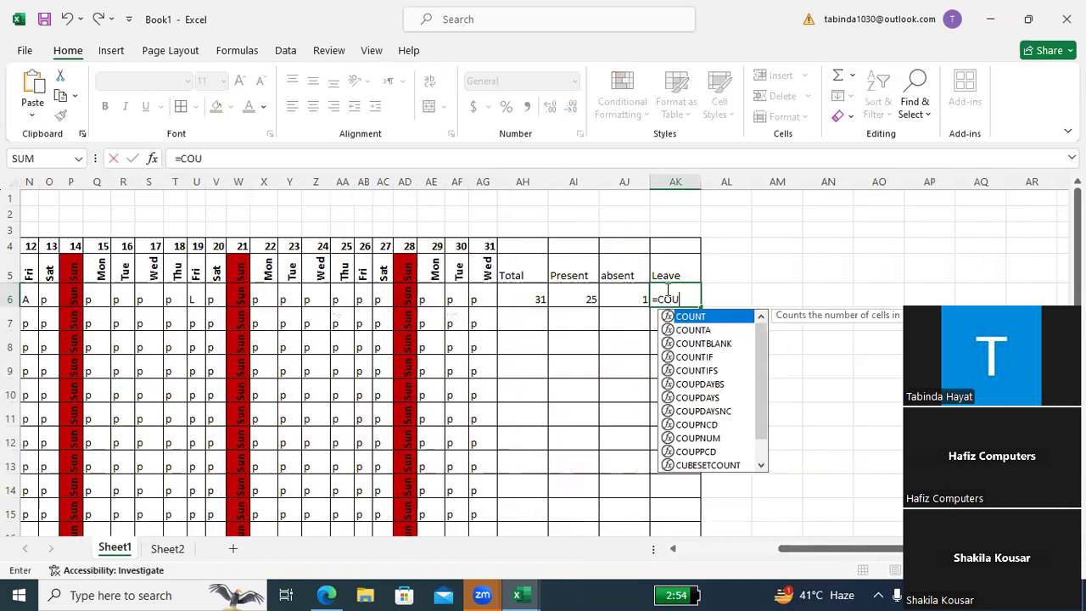
click(687, 360)
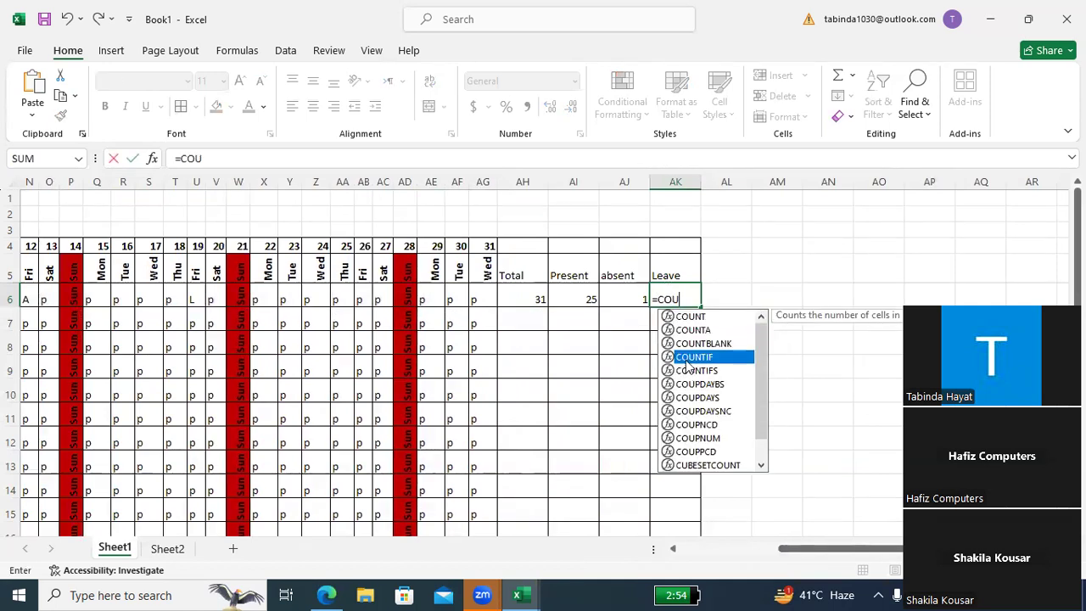
double_click(686, 360)
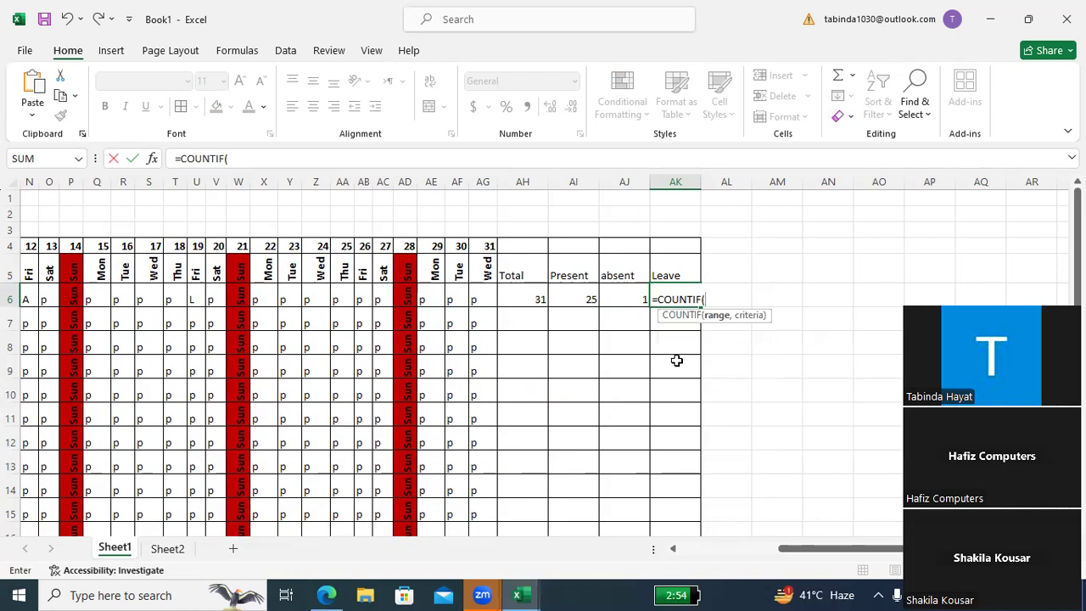
click(588, 276)
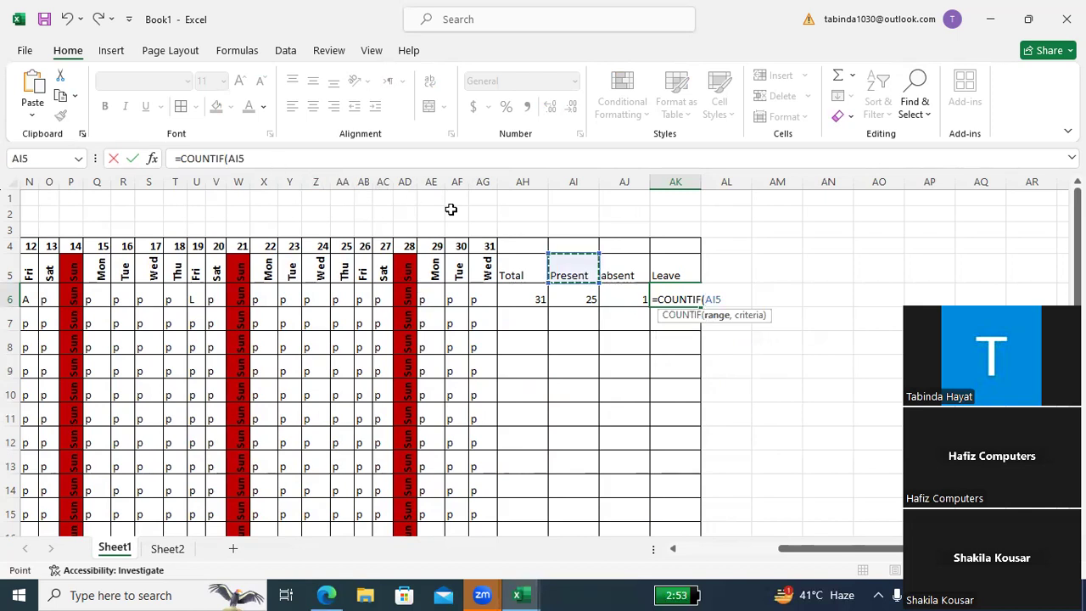
click(614, 276)
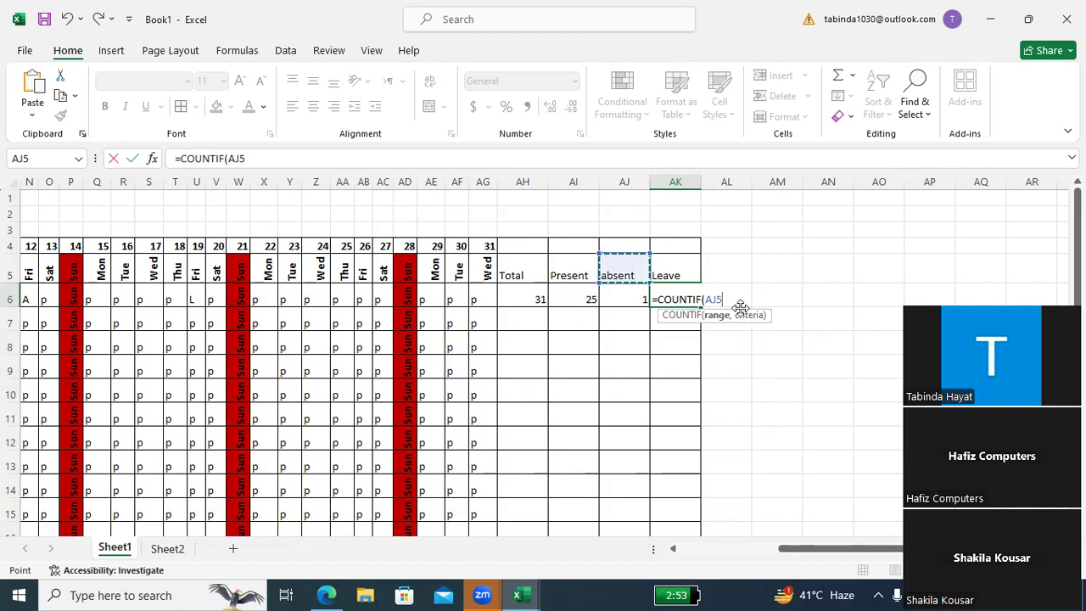
key(BackSpace)
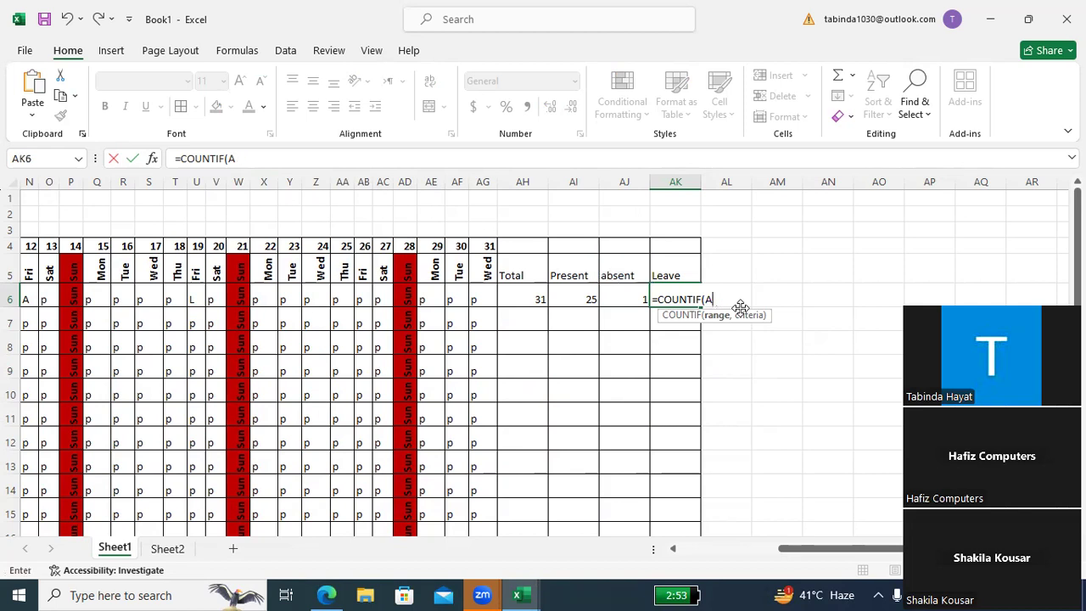
key(BackSpace)
drag(808, 547, 709, 547)
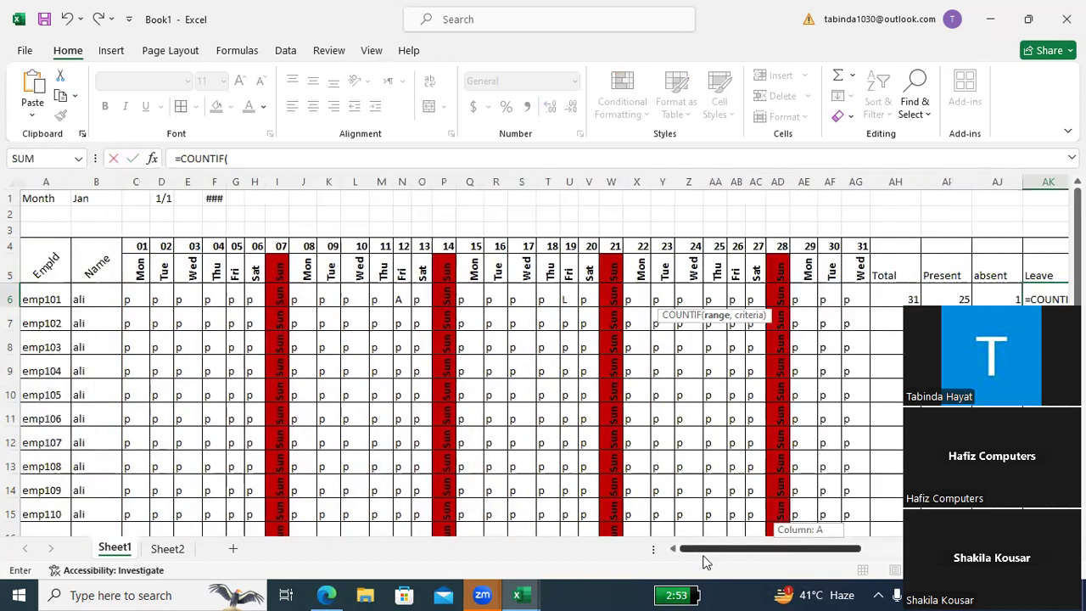
drag(127, 295, 459, 307)
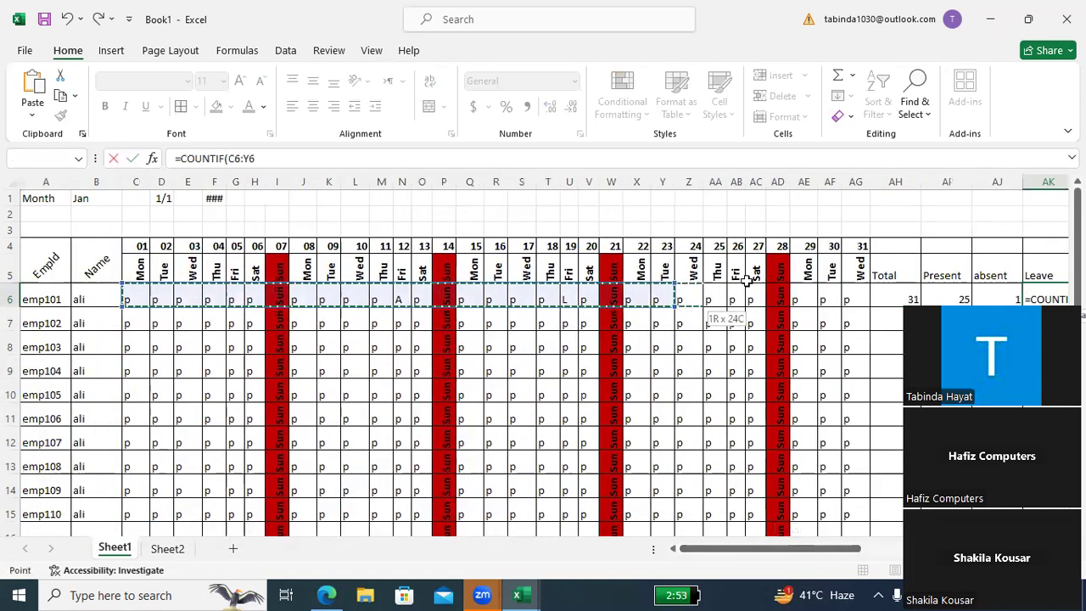
drag(459, 307, 854, 300)
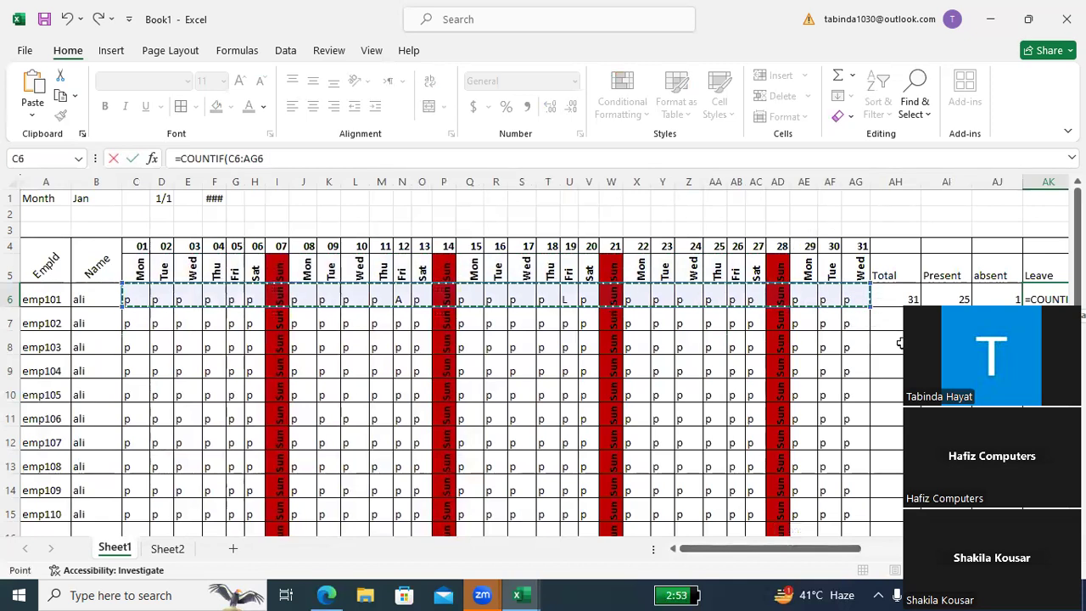
text(,)
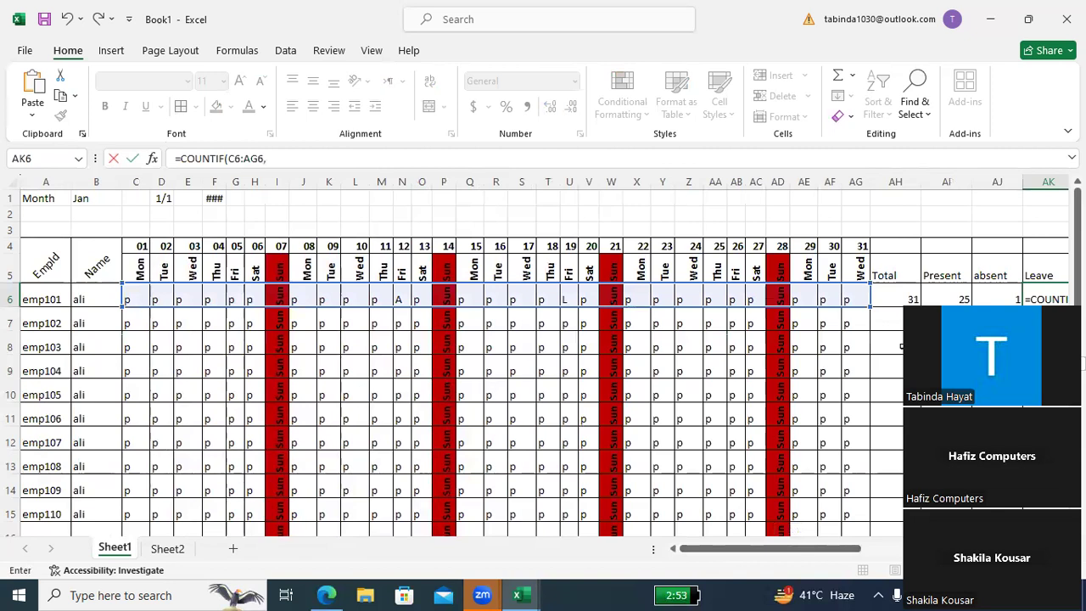
text(")
key(Return)
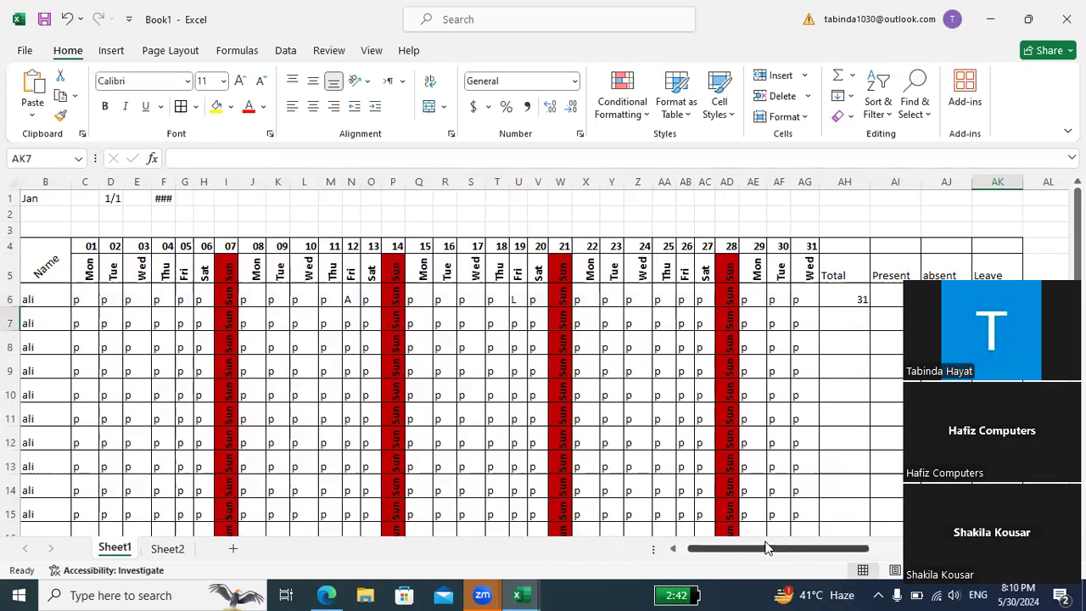
Fill cells A1:B1 (Month, Jan) dark blue and make their text white
drag(819, 551, 632, 552)
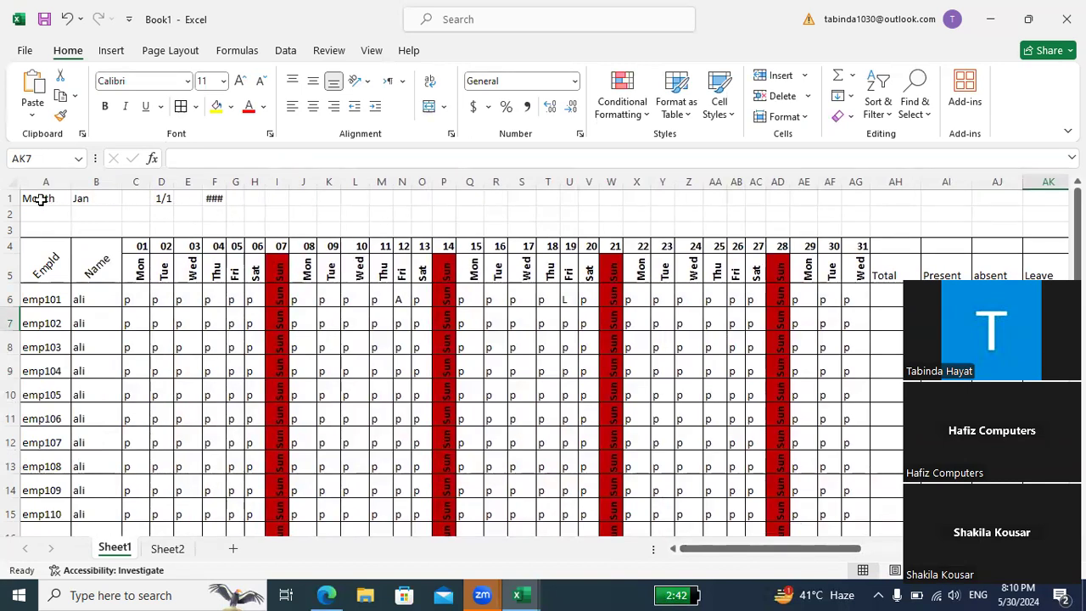
drag(38, 199, 85, 198)
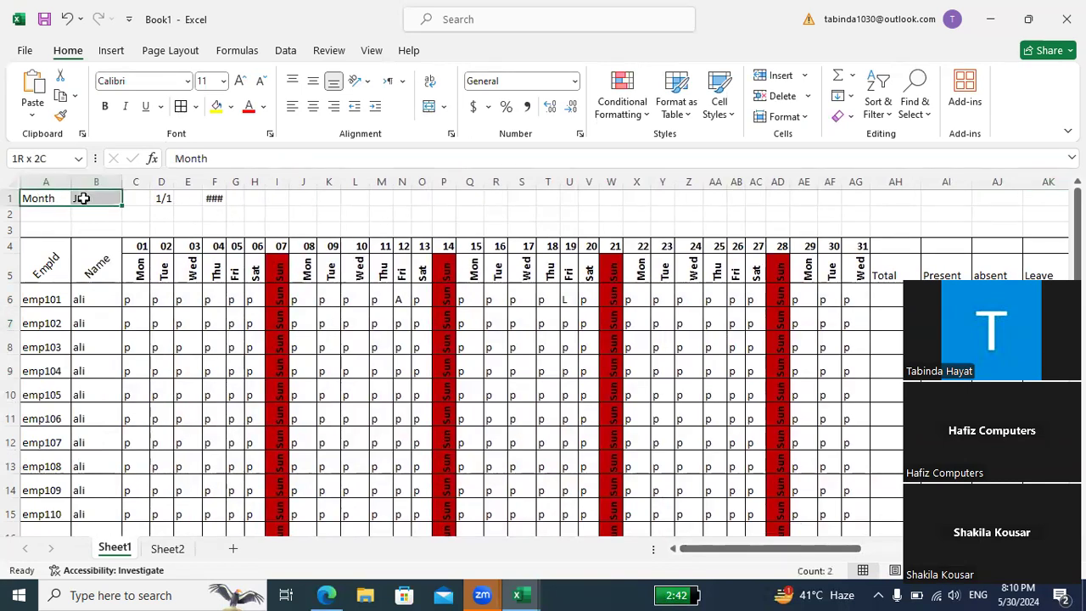
click(230, 106)
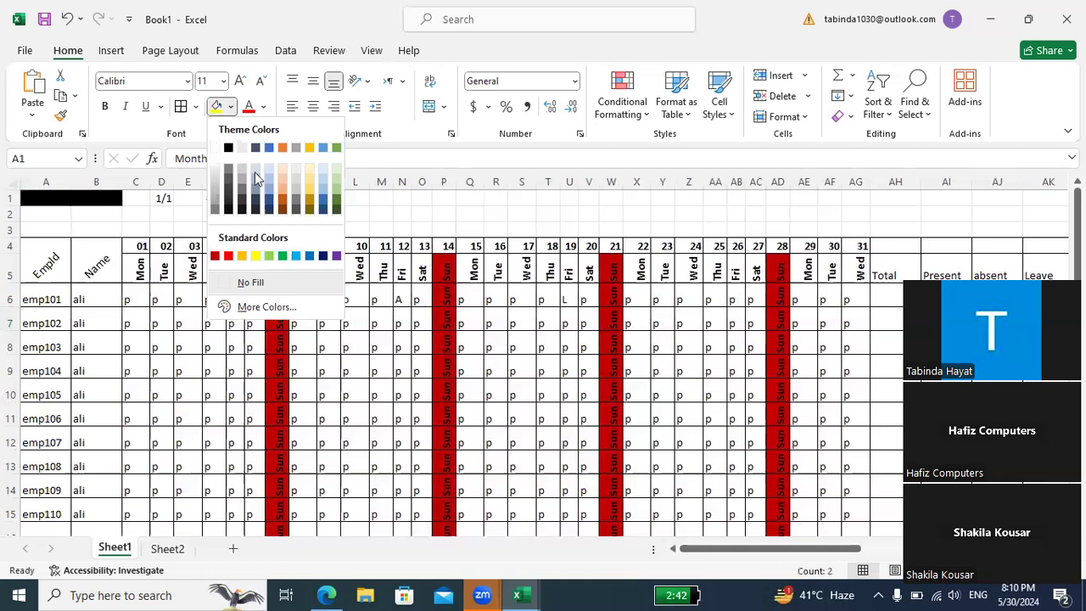
click(268, 208)
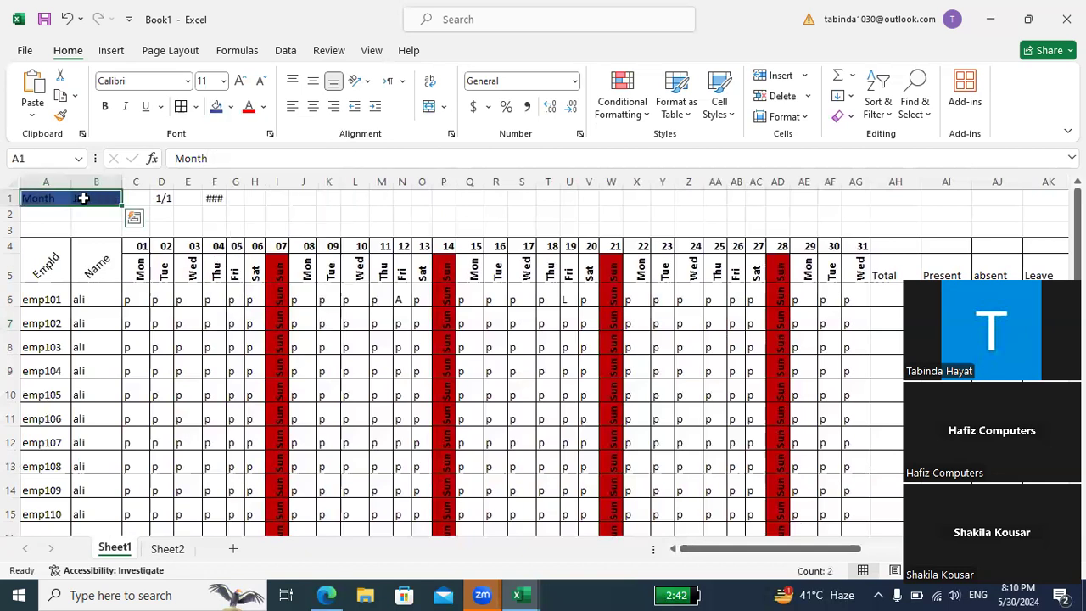
click(263, 106)
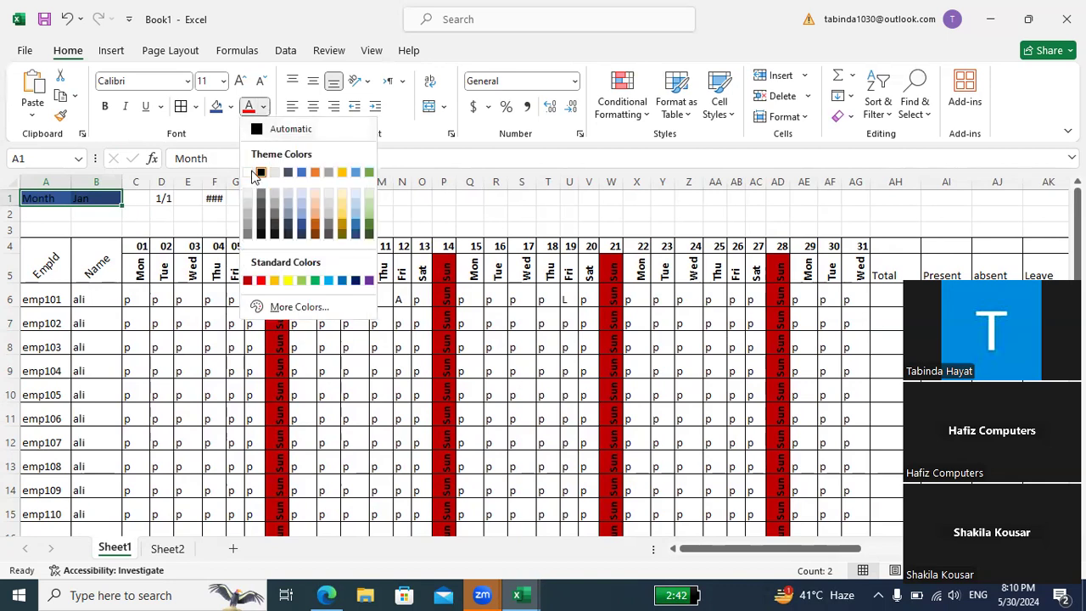
click(252, 173)
click(214, 199)
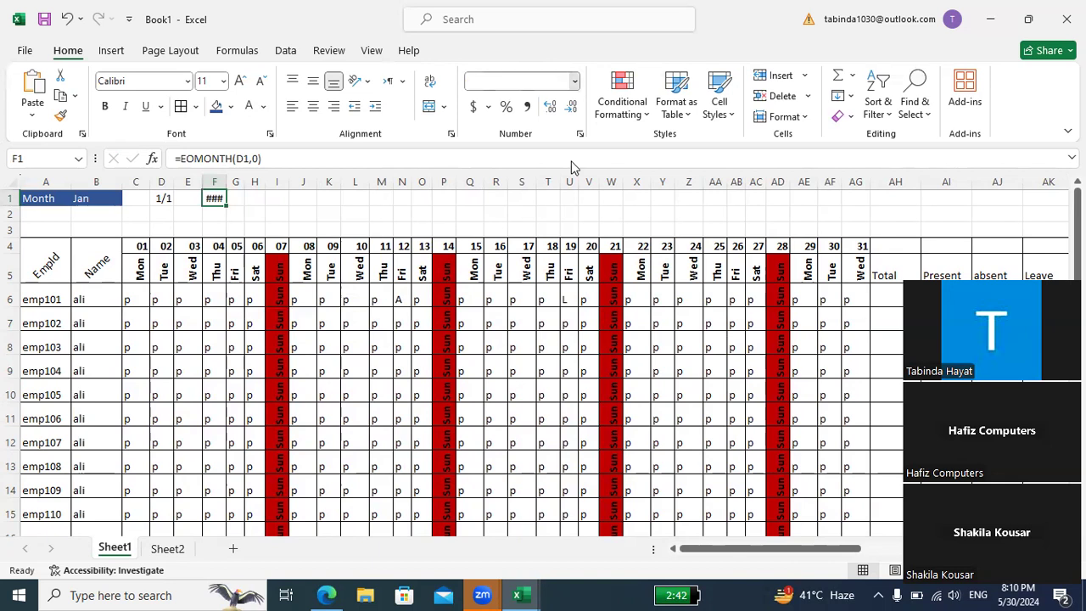
Apply the custom m/d number format to F1 so it displays 1/31
click(574, 80)
click(543, 450)
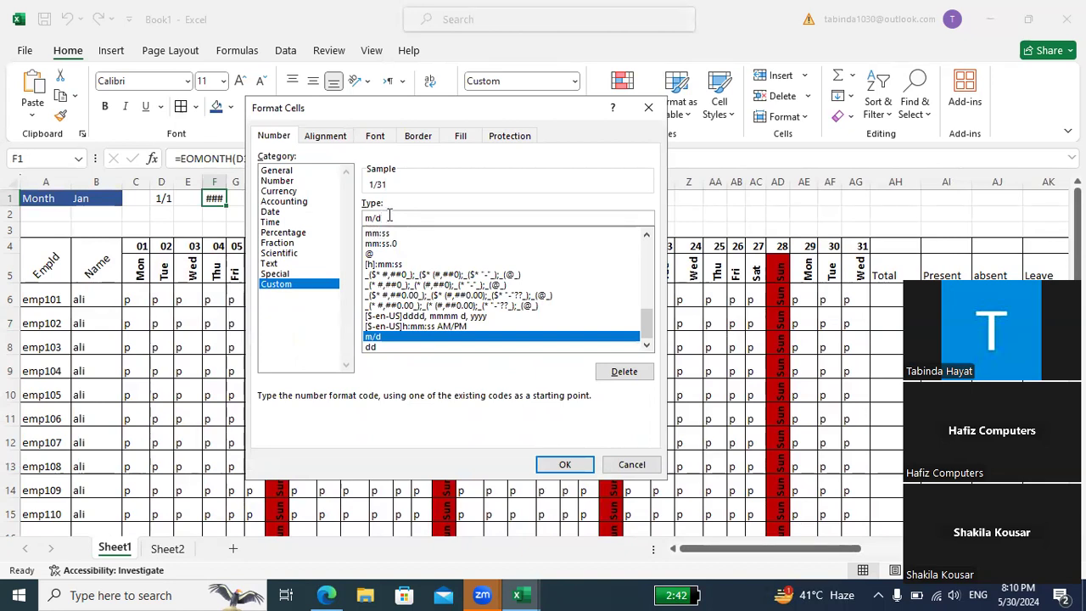
key(BackSpace)
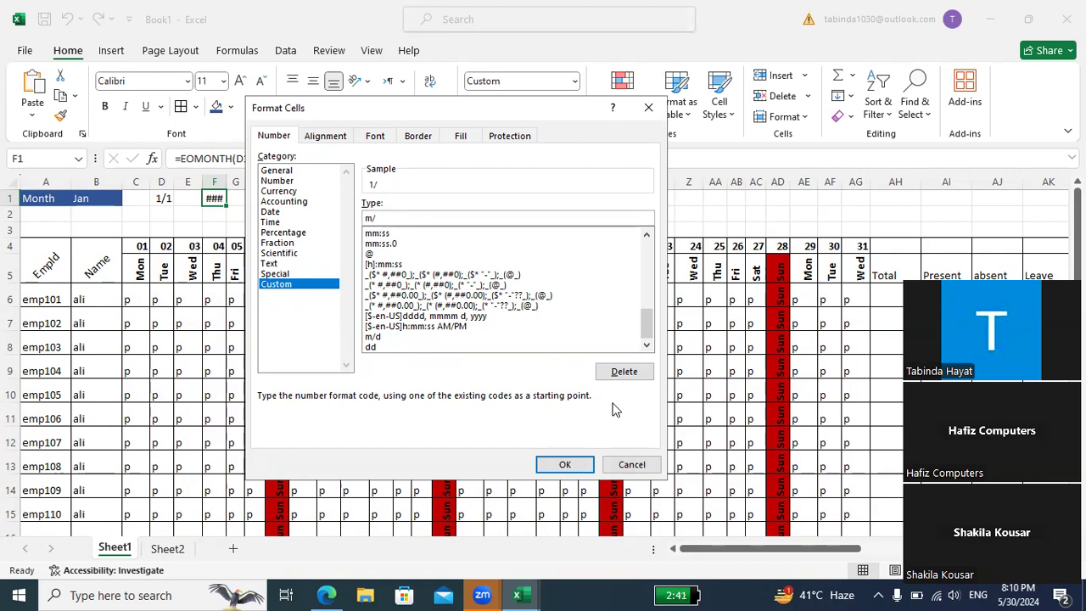
click(563, 465)
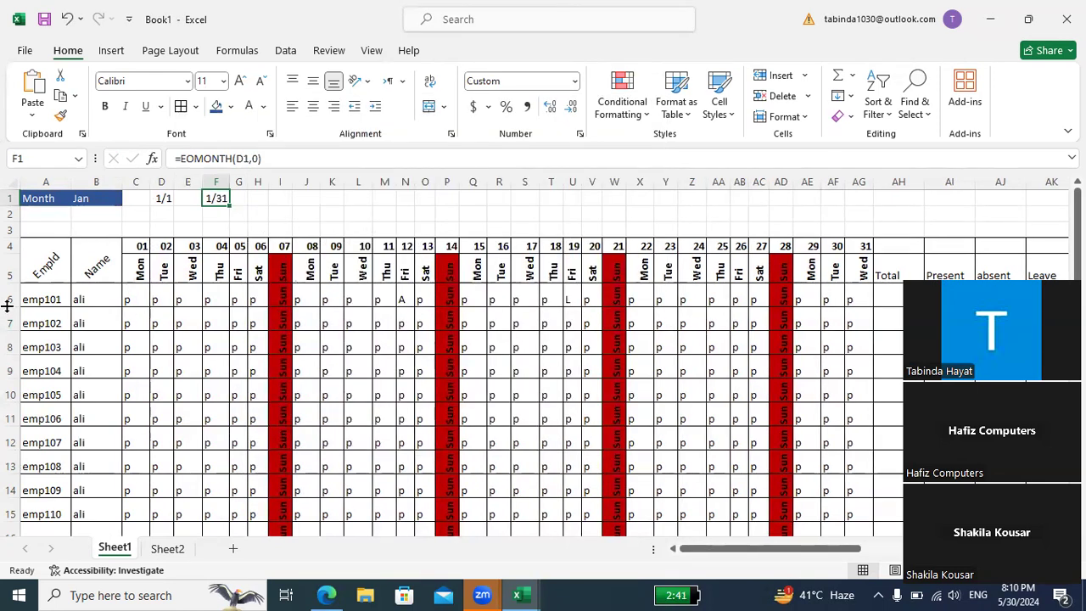
click(39, 259)
click(98, 265)
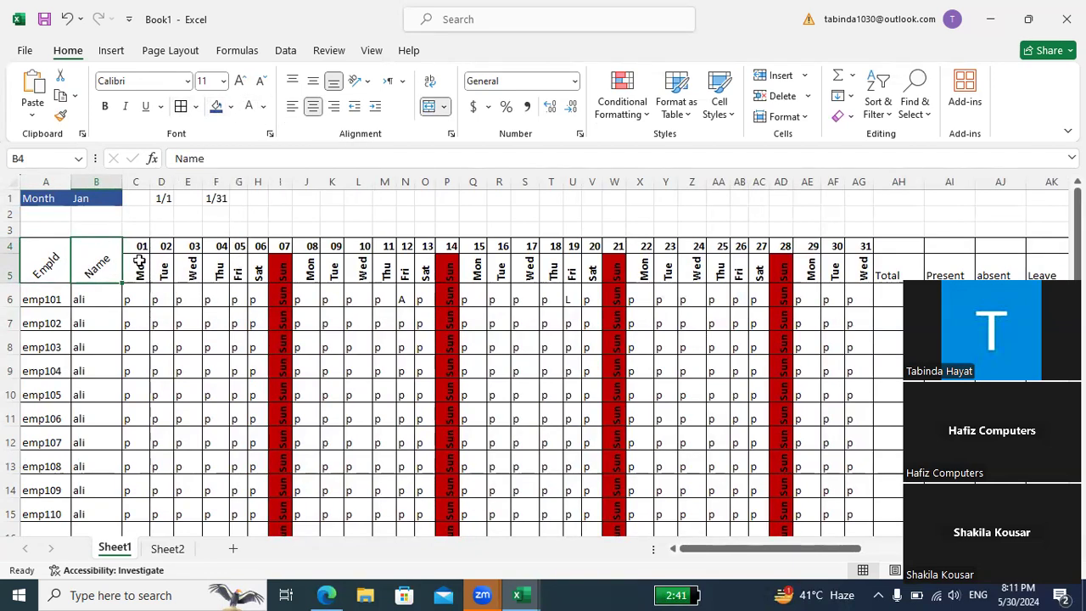
Fill the day-number header cells C4:AK4 with the gold standard colour
mouse_move(136, 246)
mouse_down()
mouse_move(1015, 245)
mouse_move(785, 242)
mouse_up()
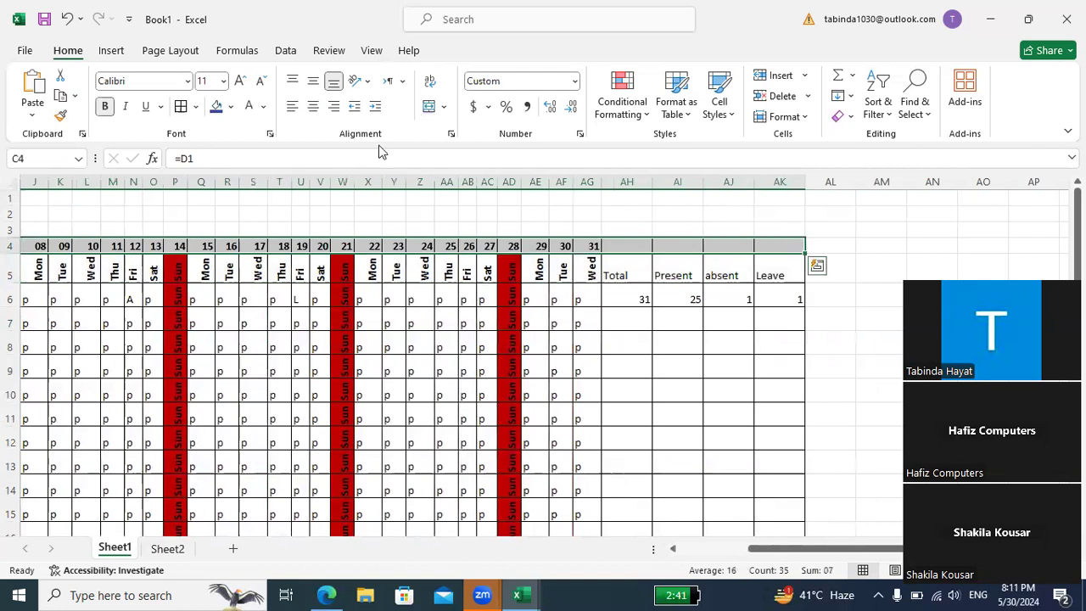
click(230, 106)
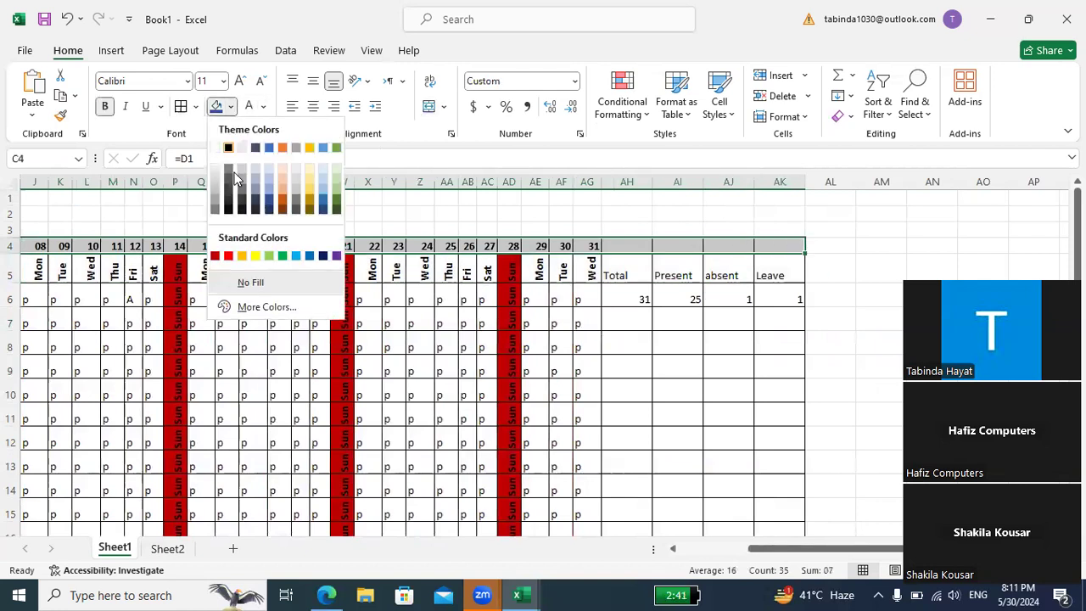
click(242, 255)
scroll(184, 274, left, 3)
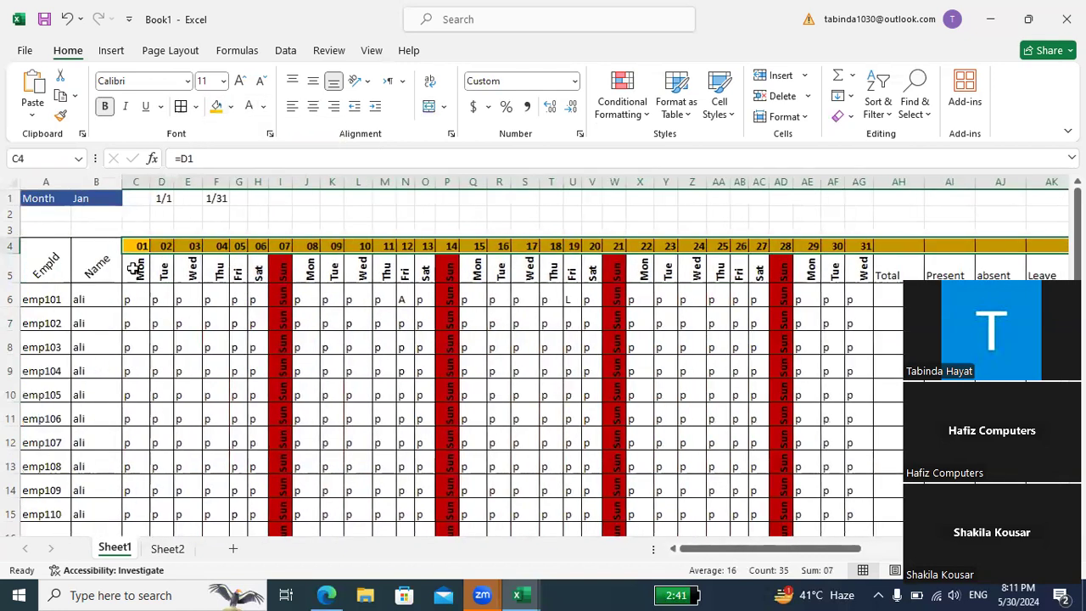